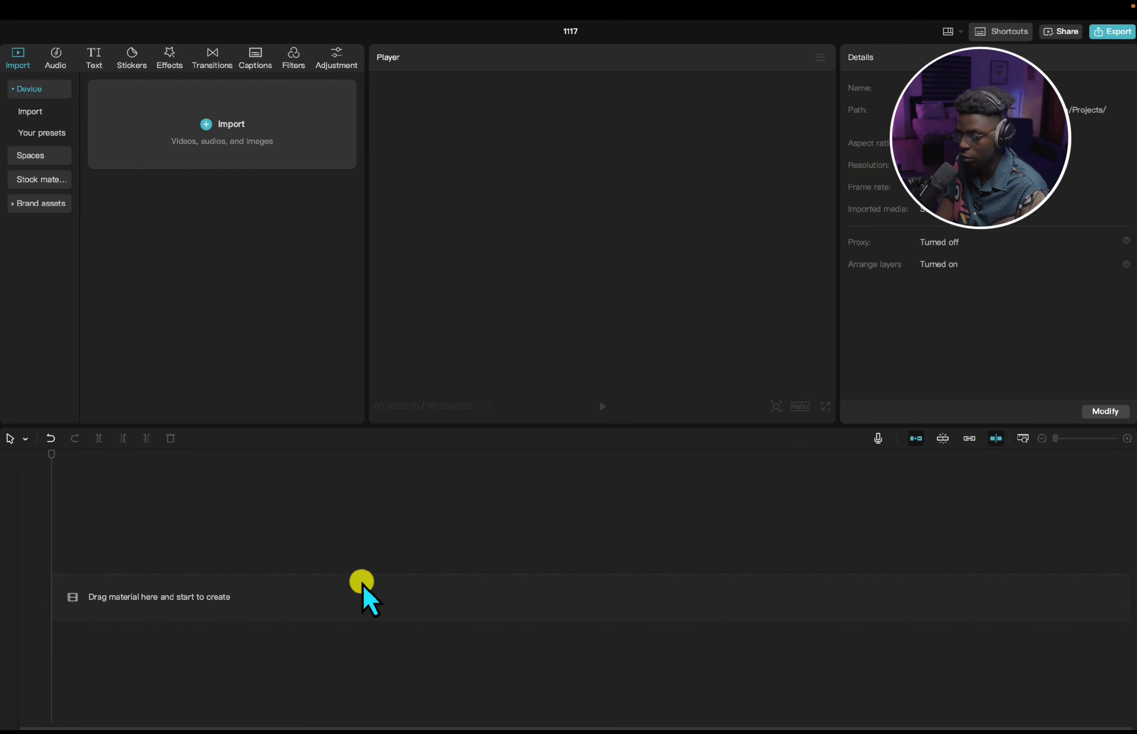
# Find the App Store through the system-wide search and open it.
pyautogui.press('super+space')
pyautogui.write('APP')
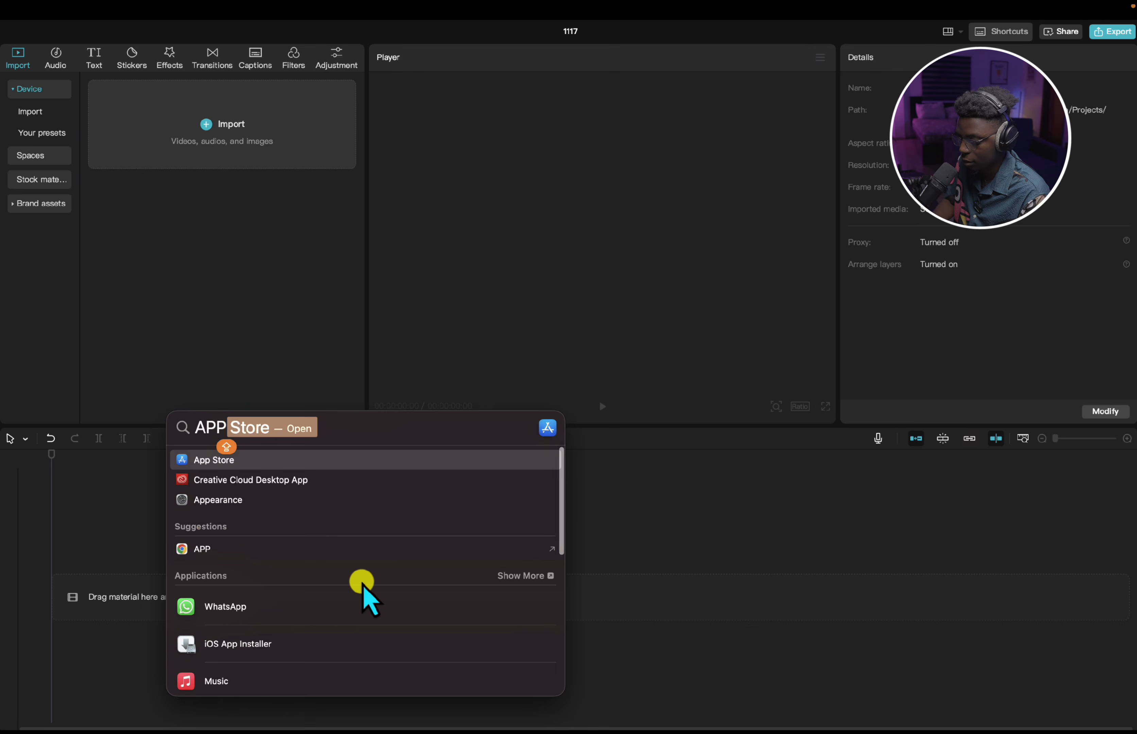
pyautogui.write('L')
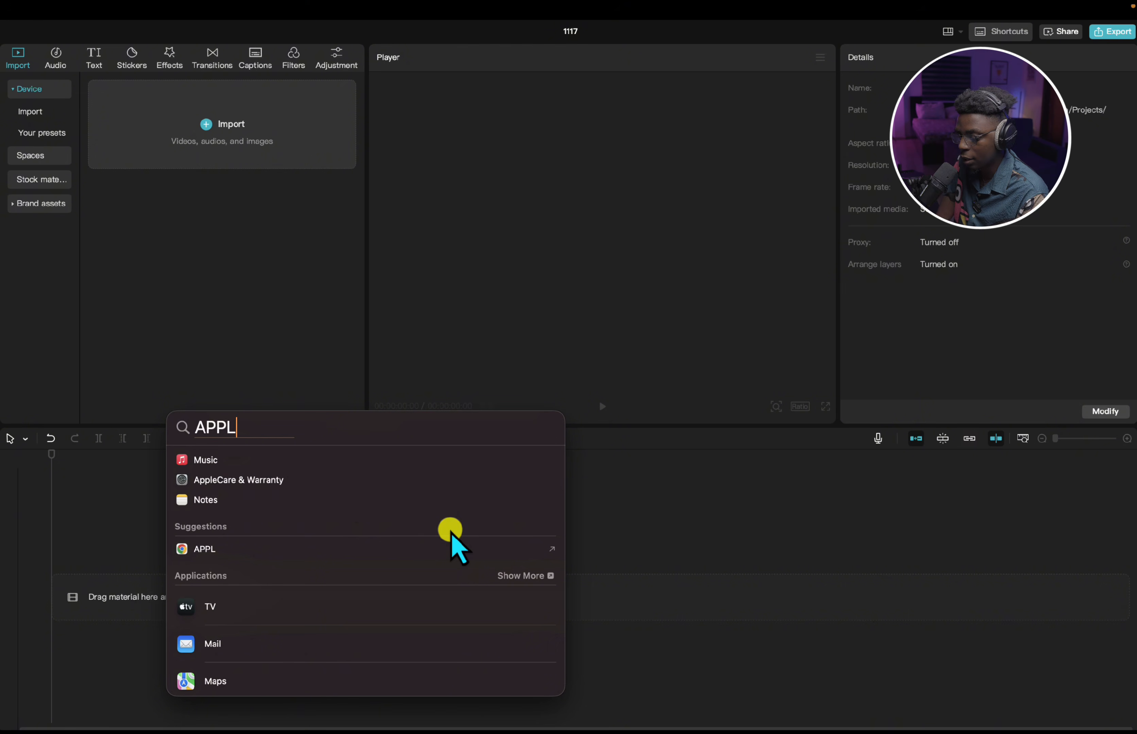
pyautogui.press('BackSpace')
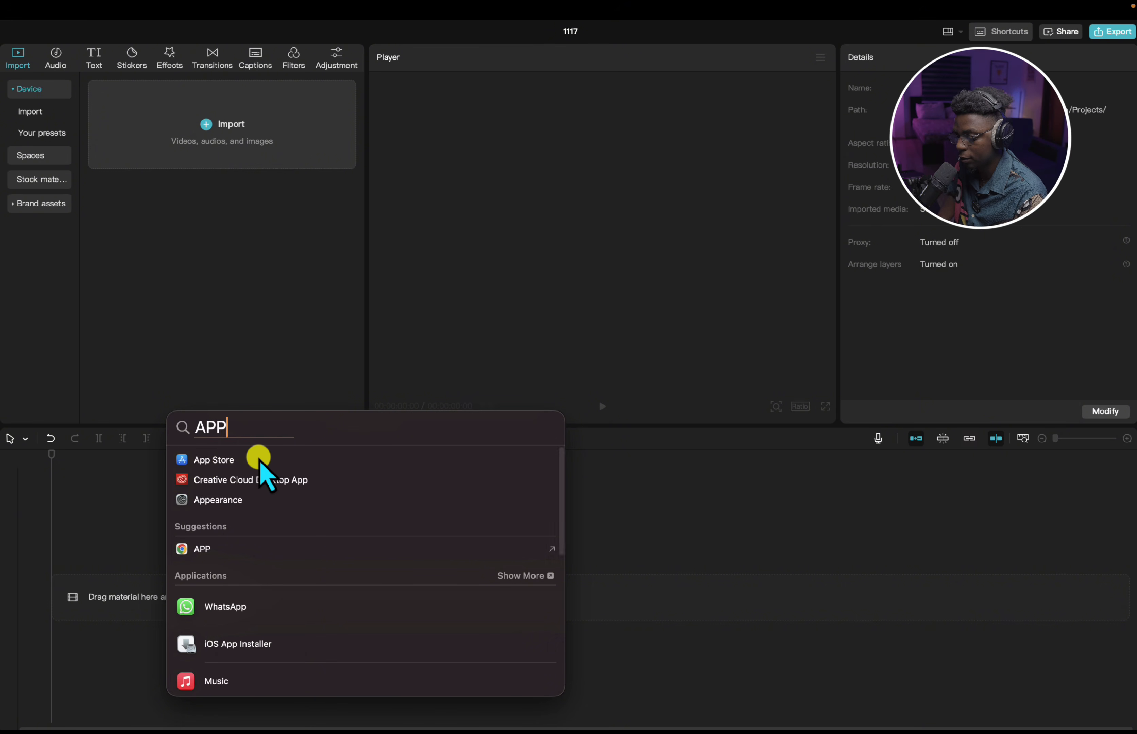
pyautogui.click(203, 462)
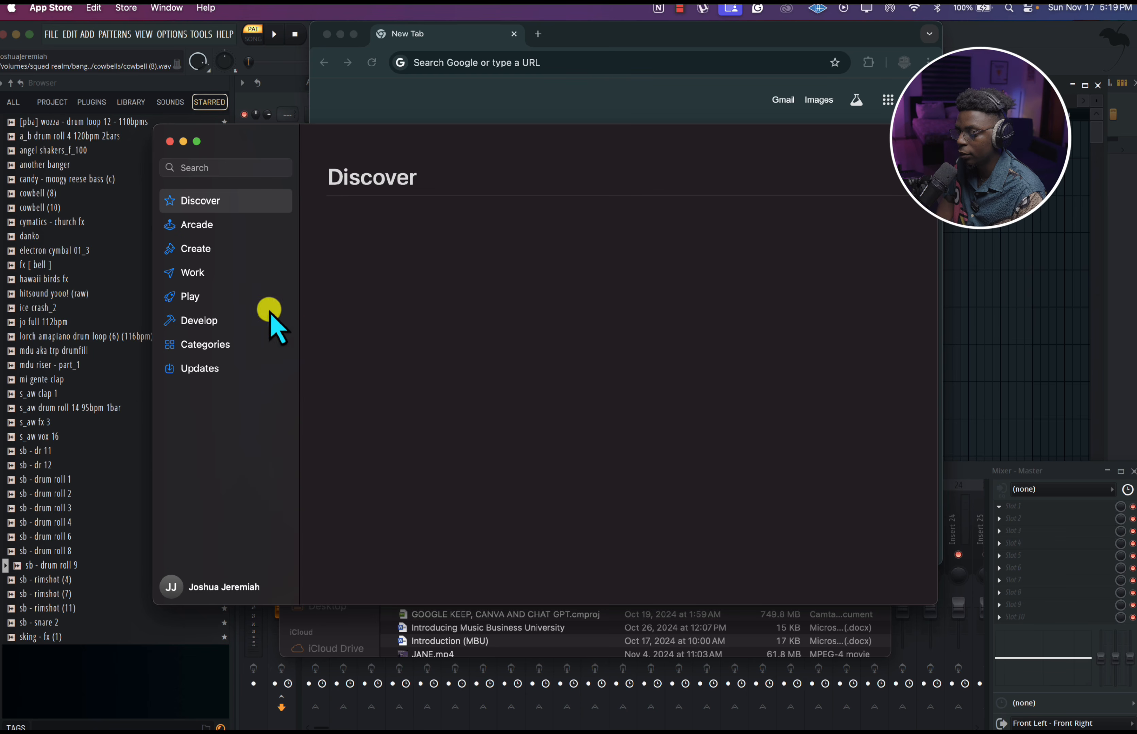
# Search the App Store for CAPCUT.
pyautogui.click(206, 166)
pyautogui.write('C')
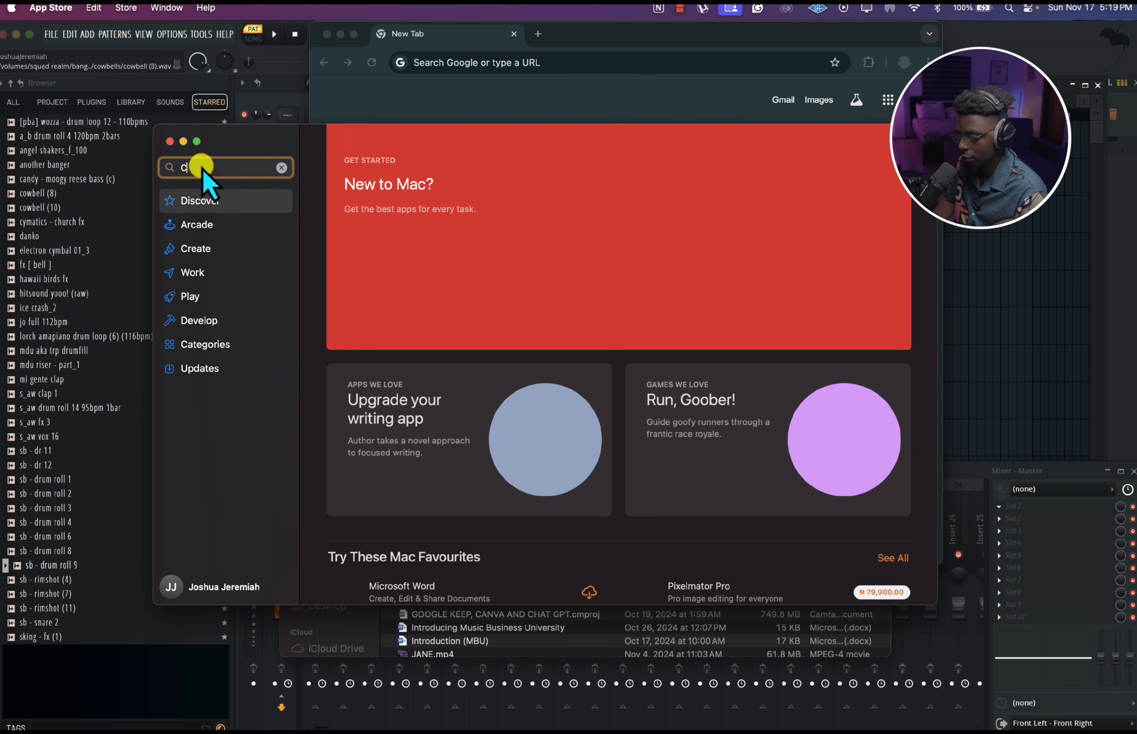
pyautogui.write('APCUT')
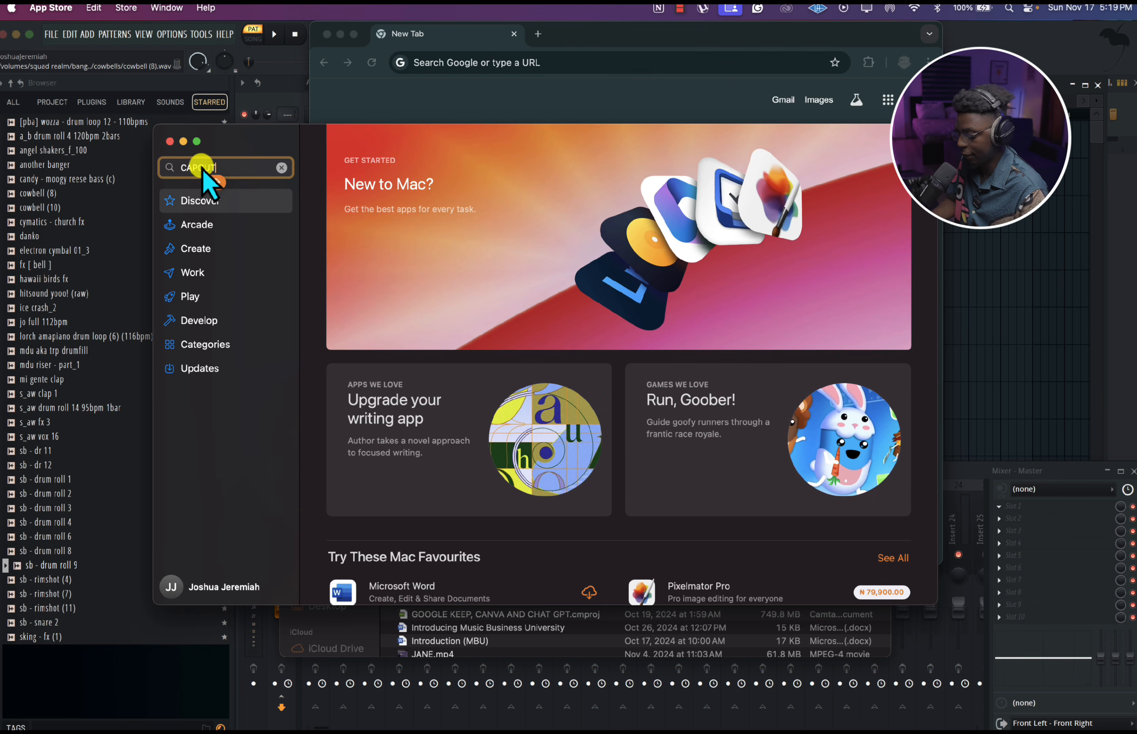
pyautogui.press('Return')
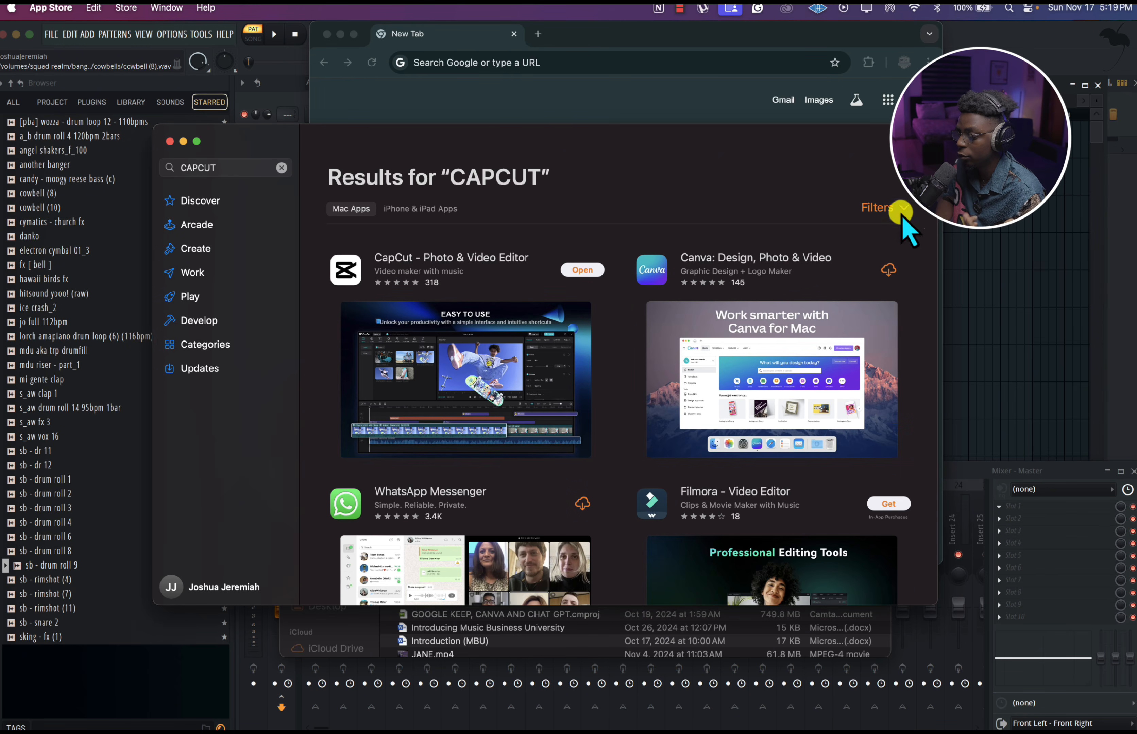
# Switch to Chrome and open youtube.com.
pyautogui.click(609, 113)
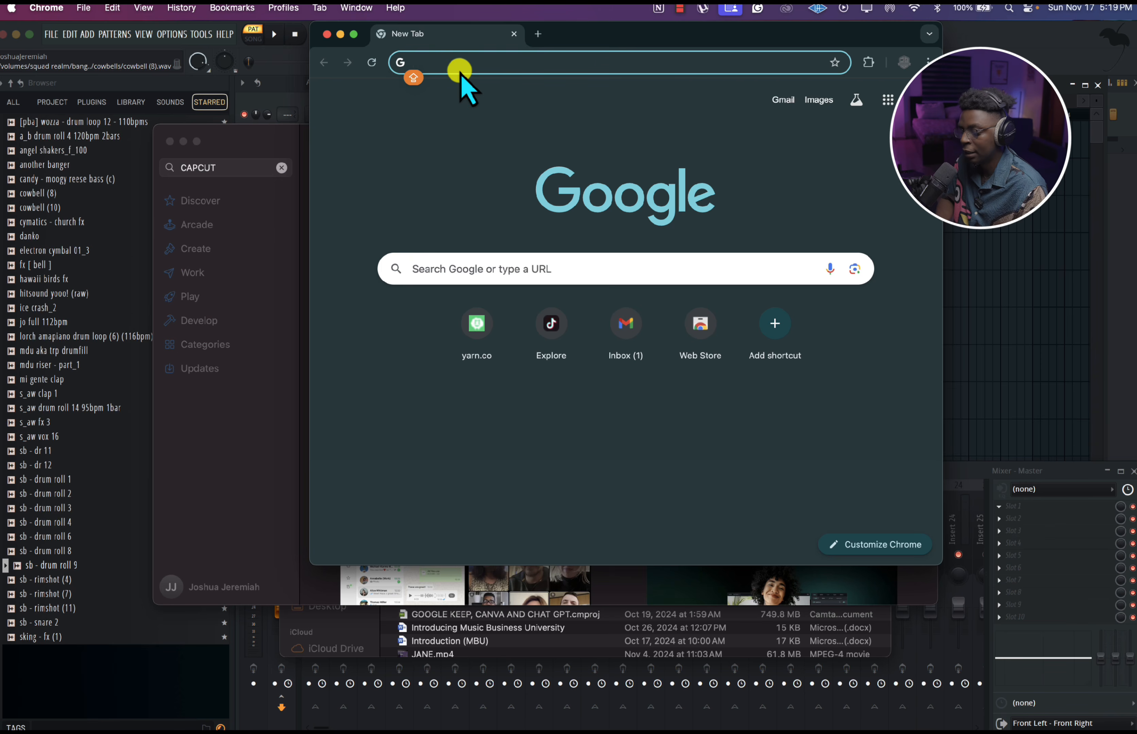
pyautogui.write('YOUT')
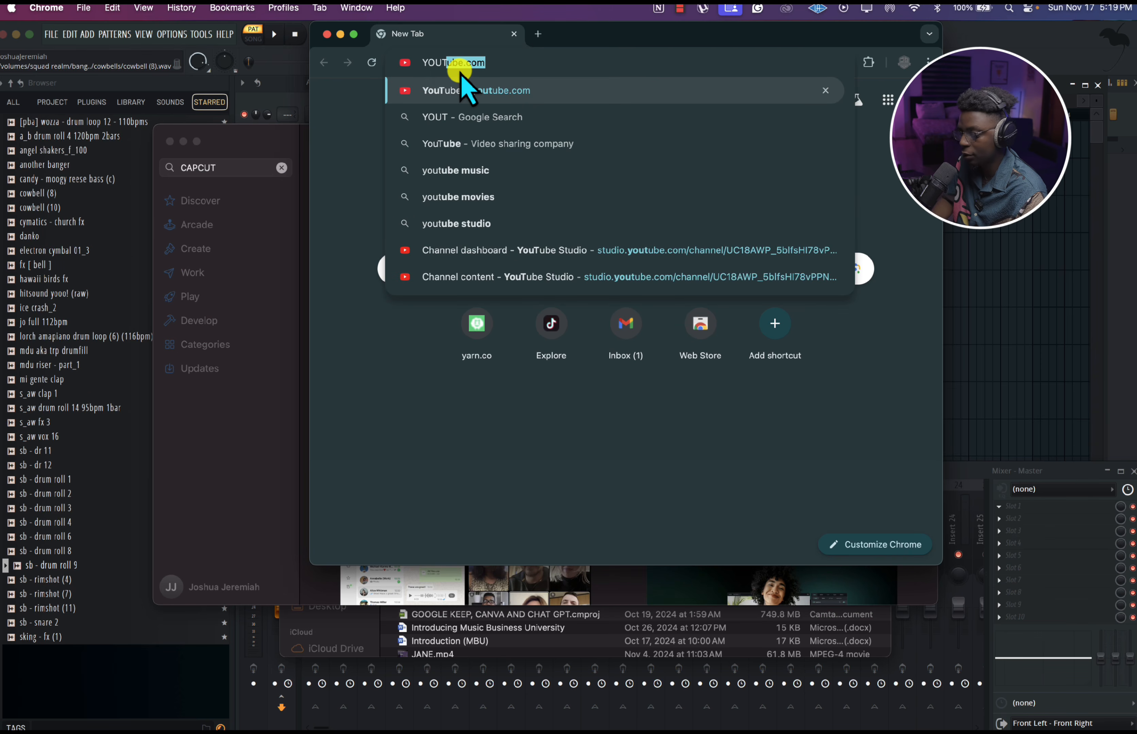
pyautogui.click(462, 85)
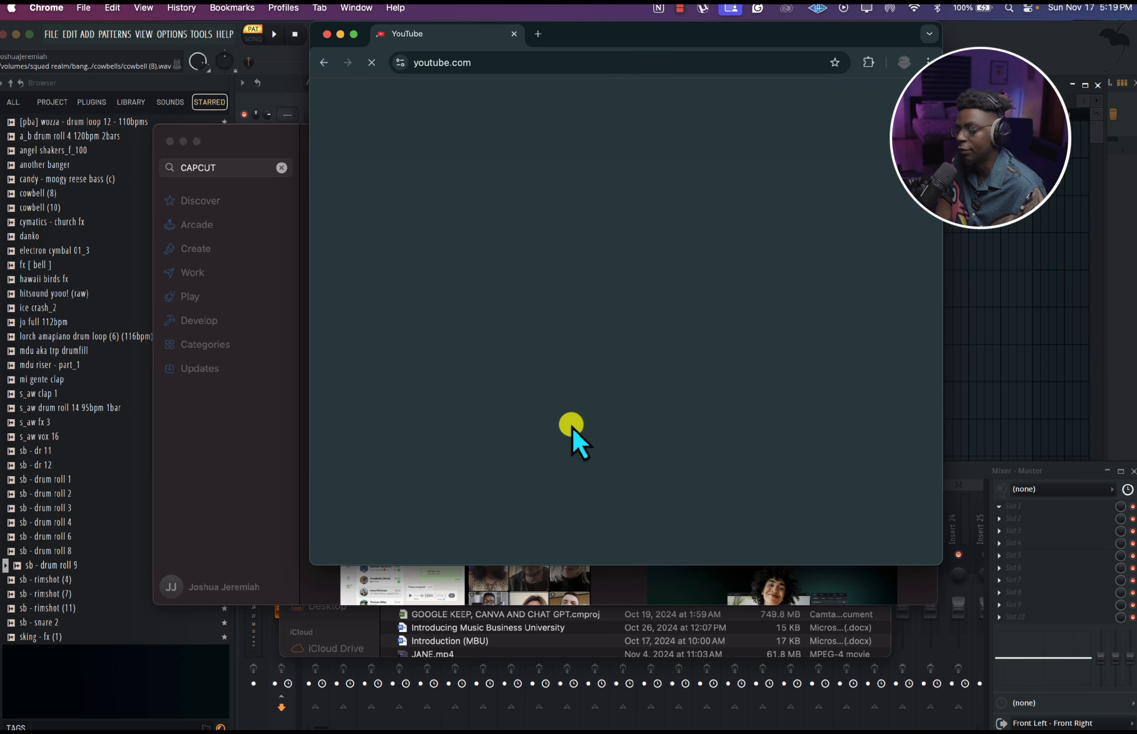
pyautogui.scroll(-6, 731, 458)
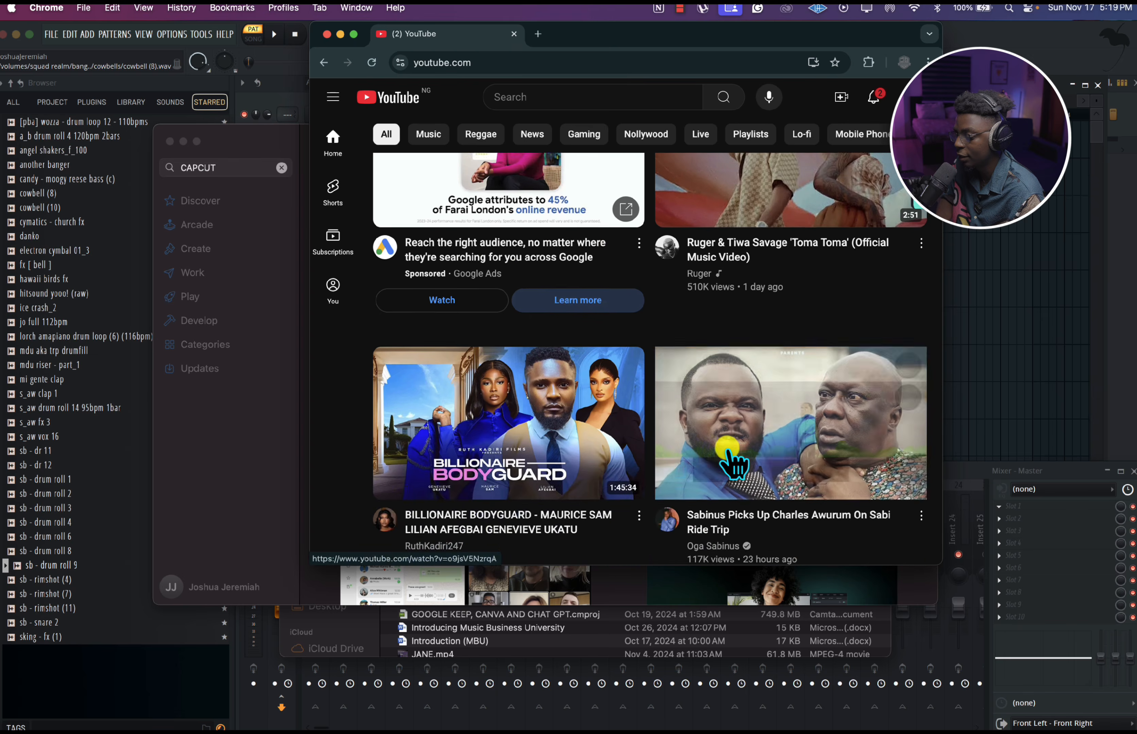
pyautogui.scroll(6, 728, 460)
# Search YouTube for "TYOE BEAT".
pyautogui.click(518, 98)
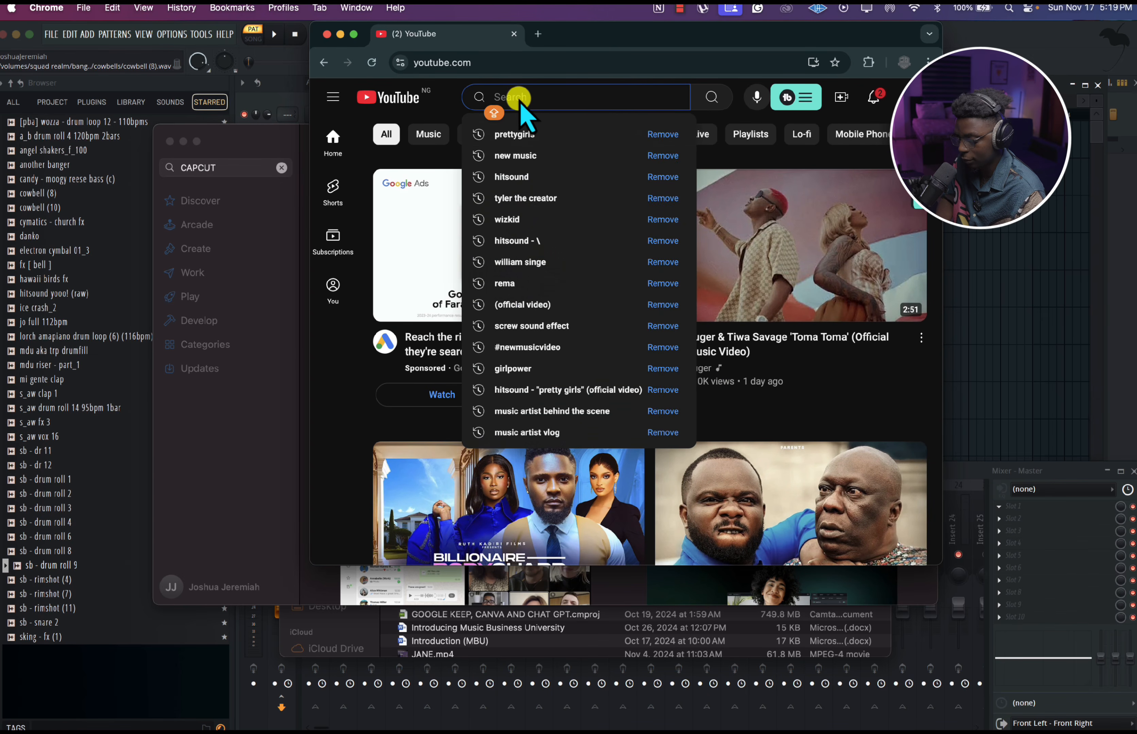
pyautogui.write('TYPE BEAT')
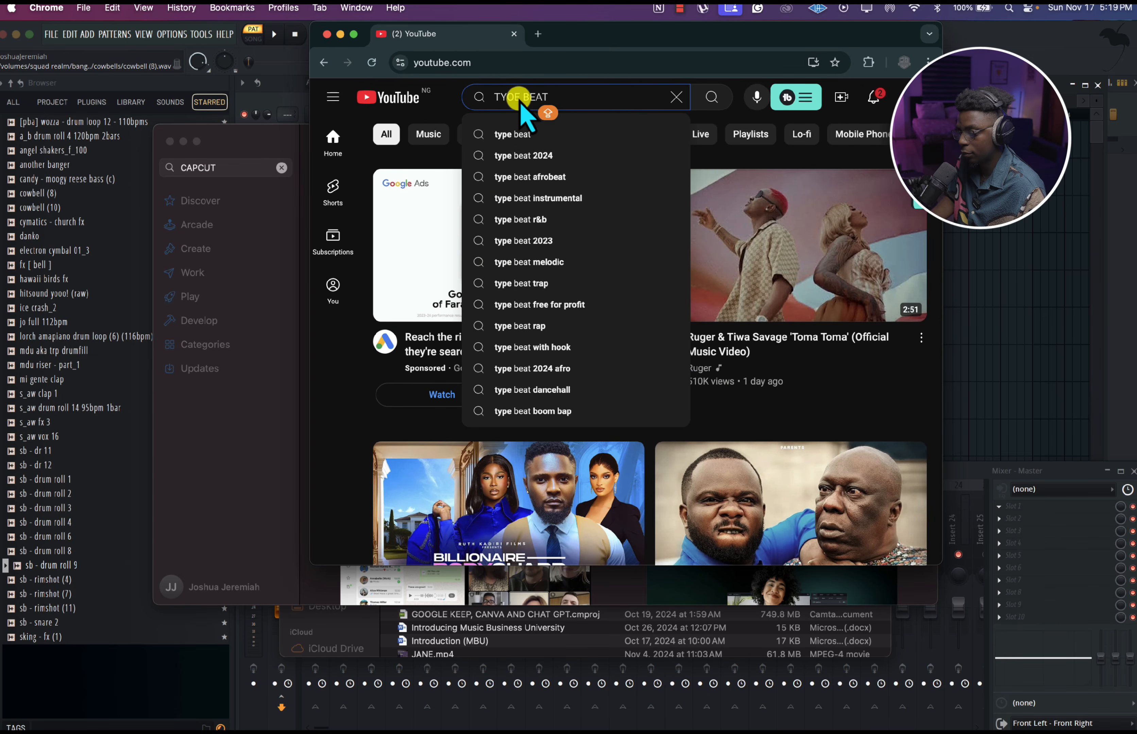
pyautogui.press('Return')
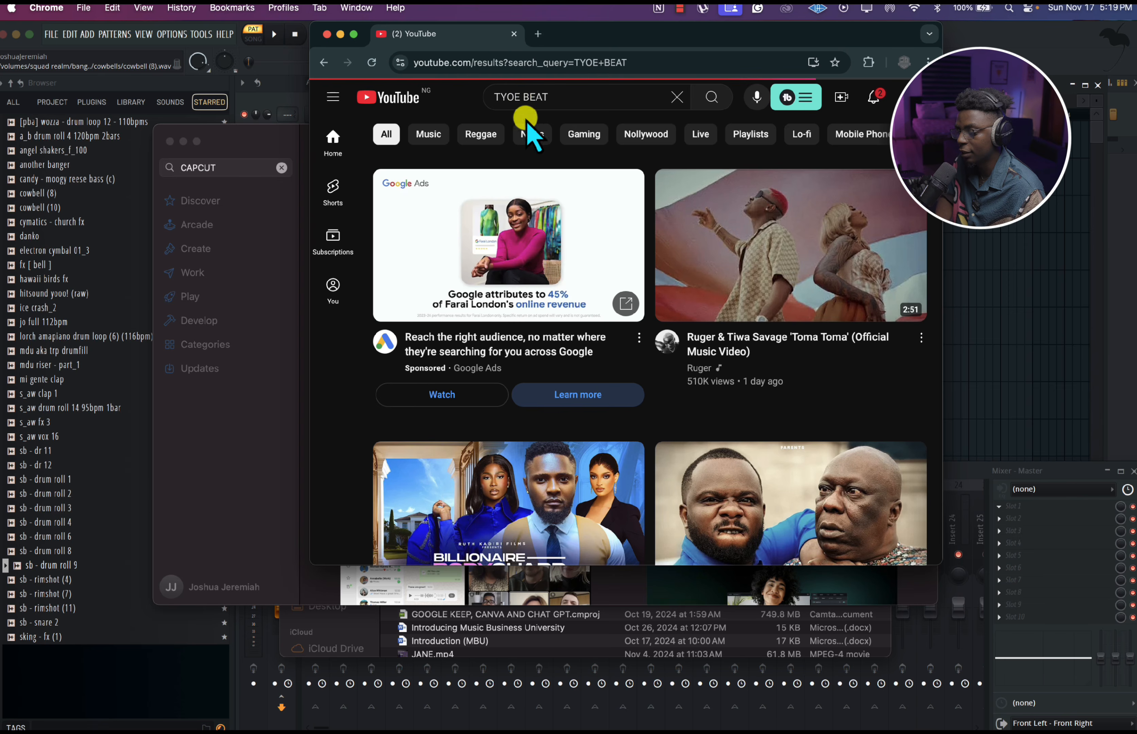
# Show the browser full screen and examine the titles and thumbnails of the type beat videos in the search results.
pyautogui.click(353, 34)
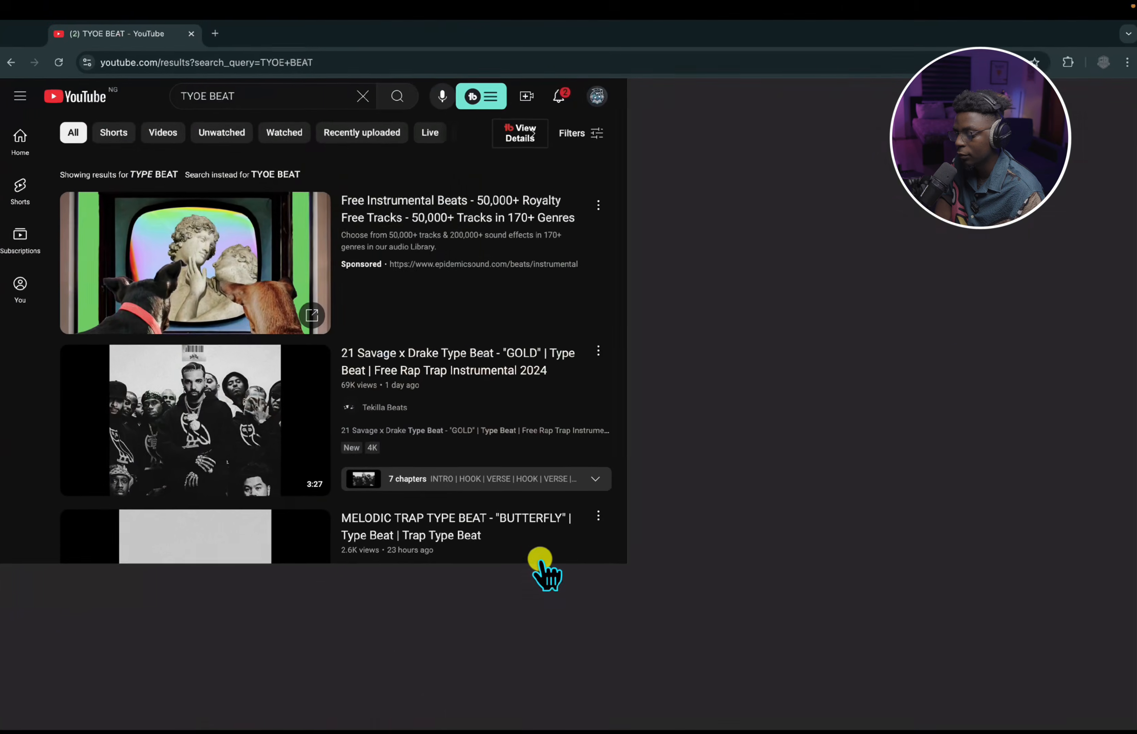
pyautogui.scroll(-10, 555, 530)
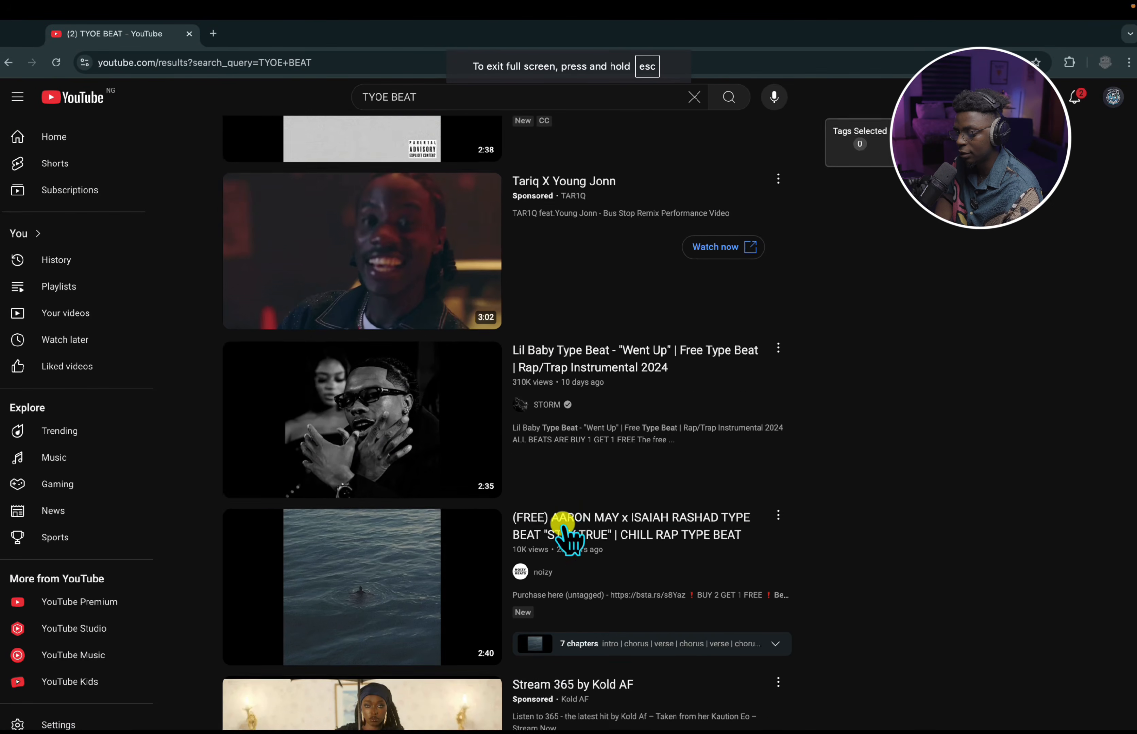
pyautogui.scroll(-3, 564, 535)
pyautogui.scroll(-5, 549, 678)
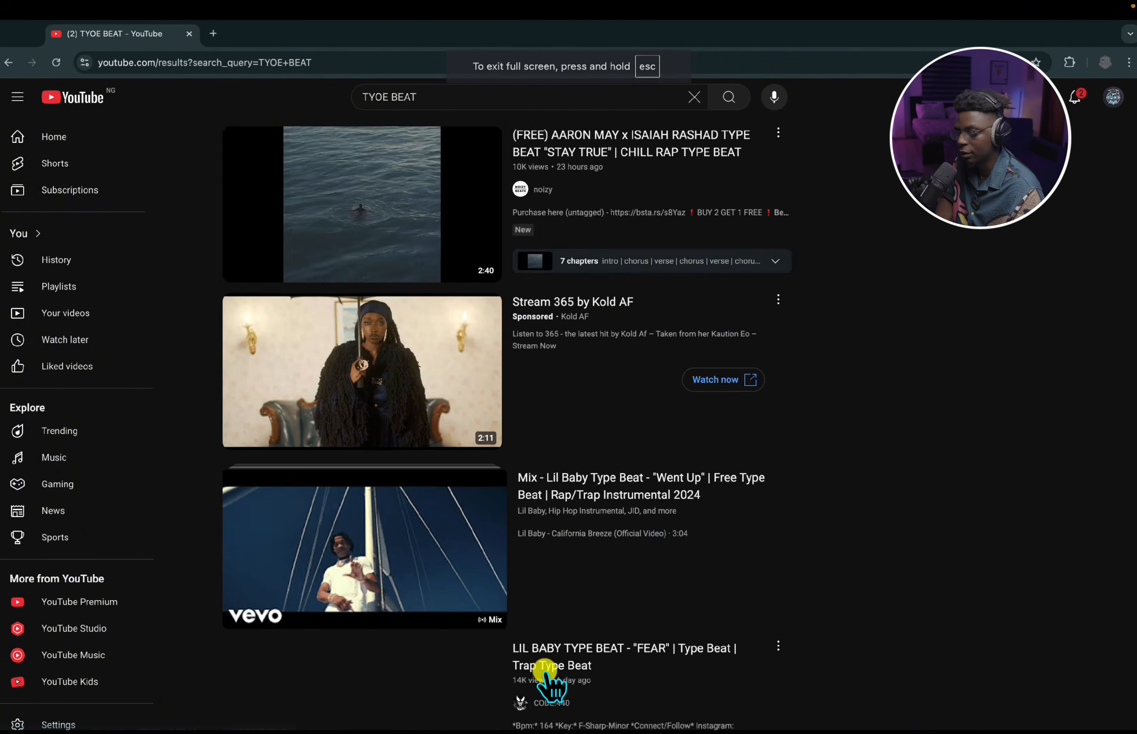
pyautogui.scroll(-8, 550, 678)
pyautogui.scroll(-4, 683, 630)
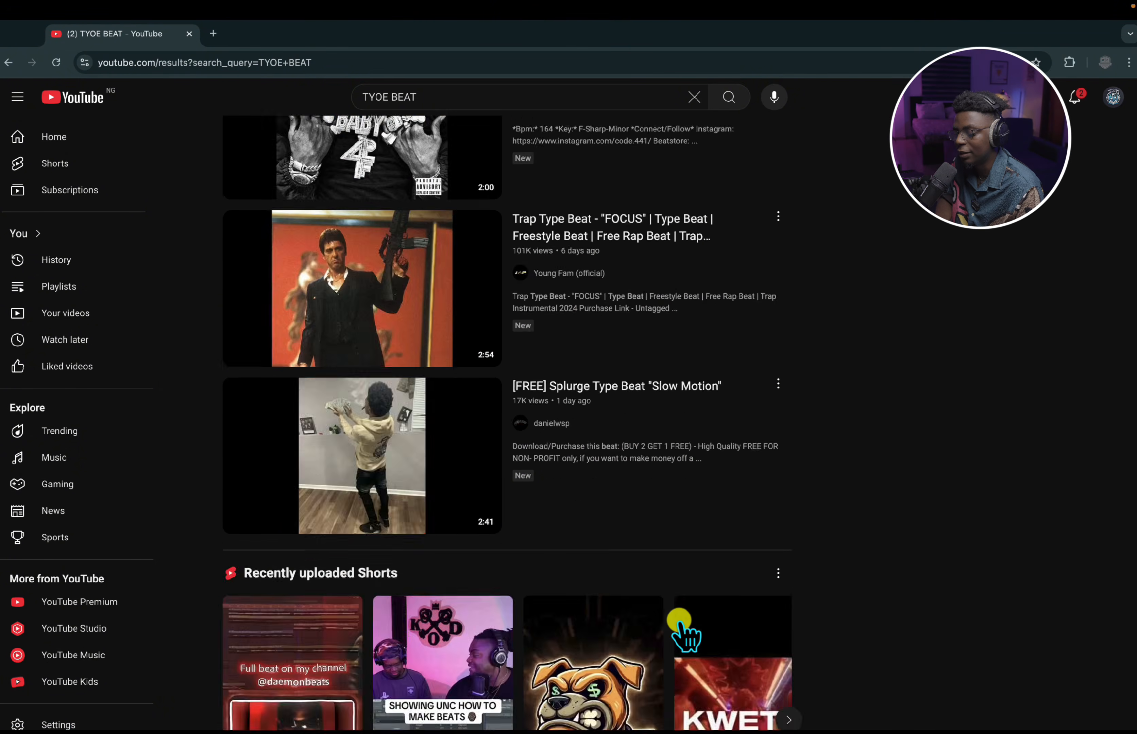
pyautogui.scroll(-10, 681, 621)
pyautogui.scroll(2, 681, 634)
pyautogui.scroll(-2, 653, 652)
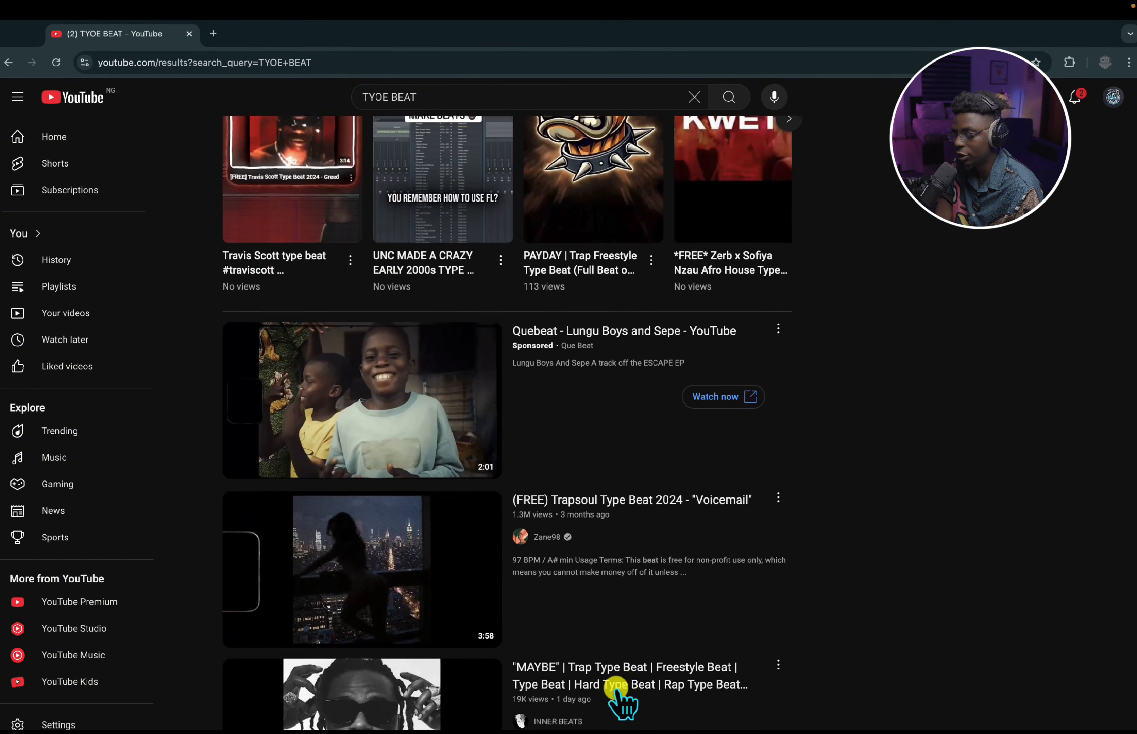
pyautogui.scroll(-10, 617, 690)
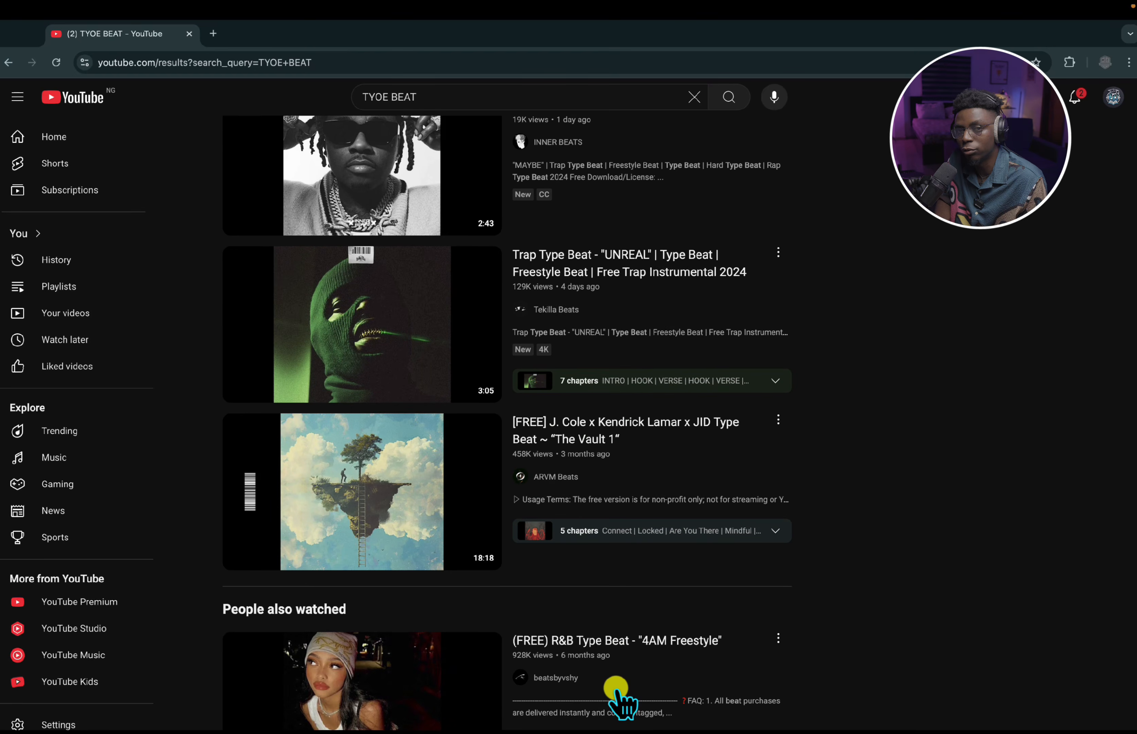
pyautogui.scroll(-4, 617, 690)
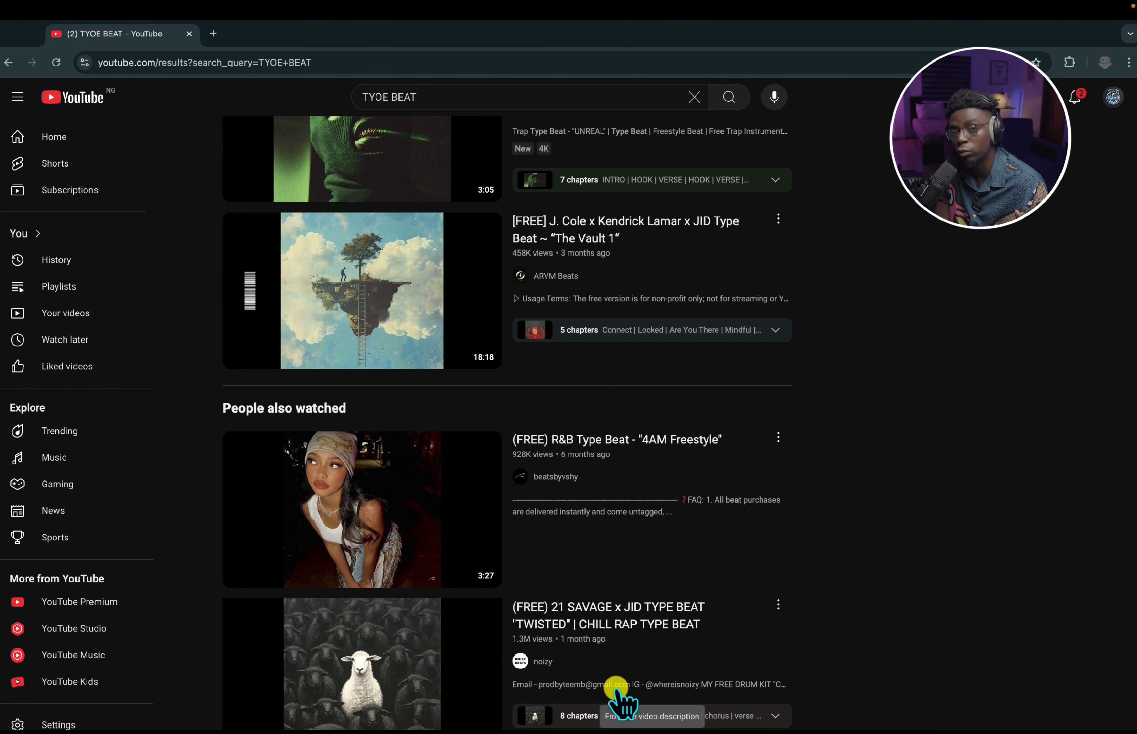
pyautogui.scroll(-6, 619, 697)
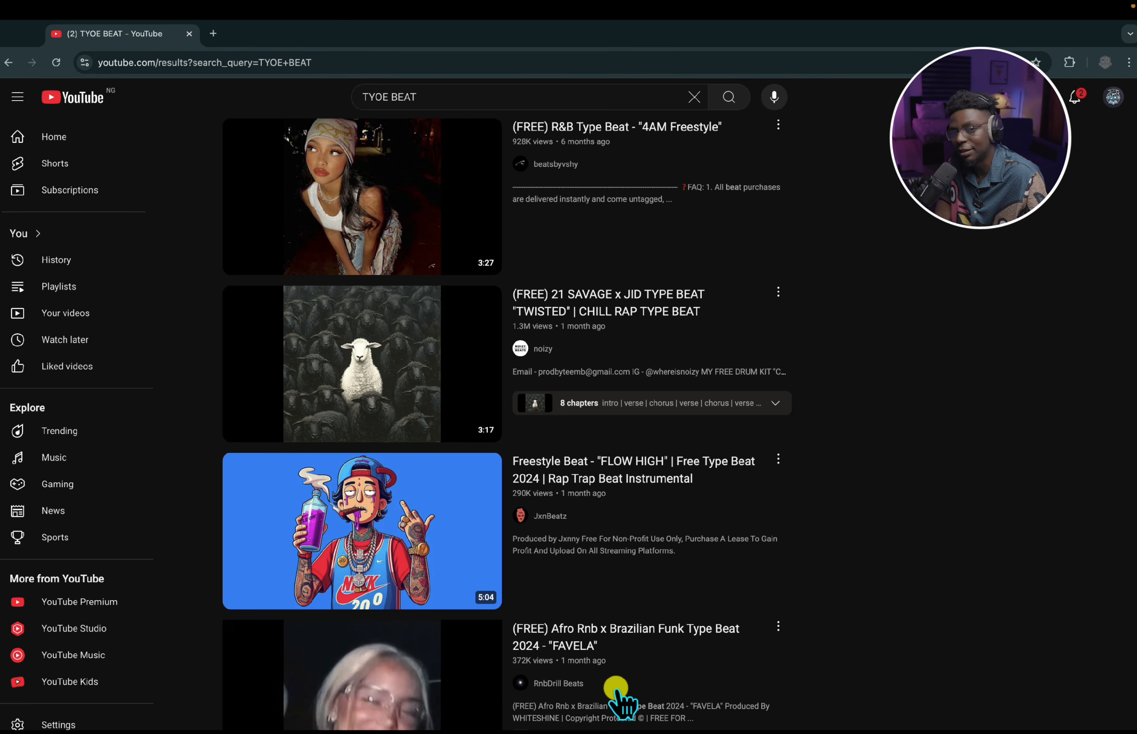
pyautogui.scroll(-5, 619, 697)
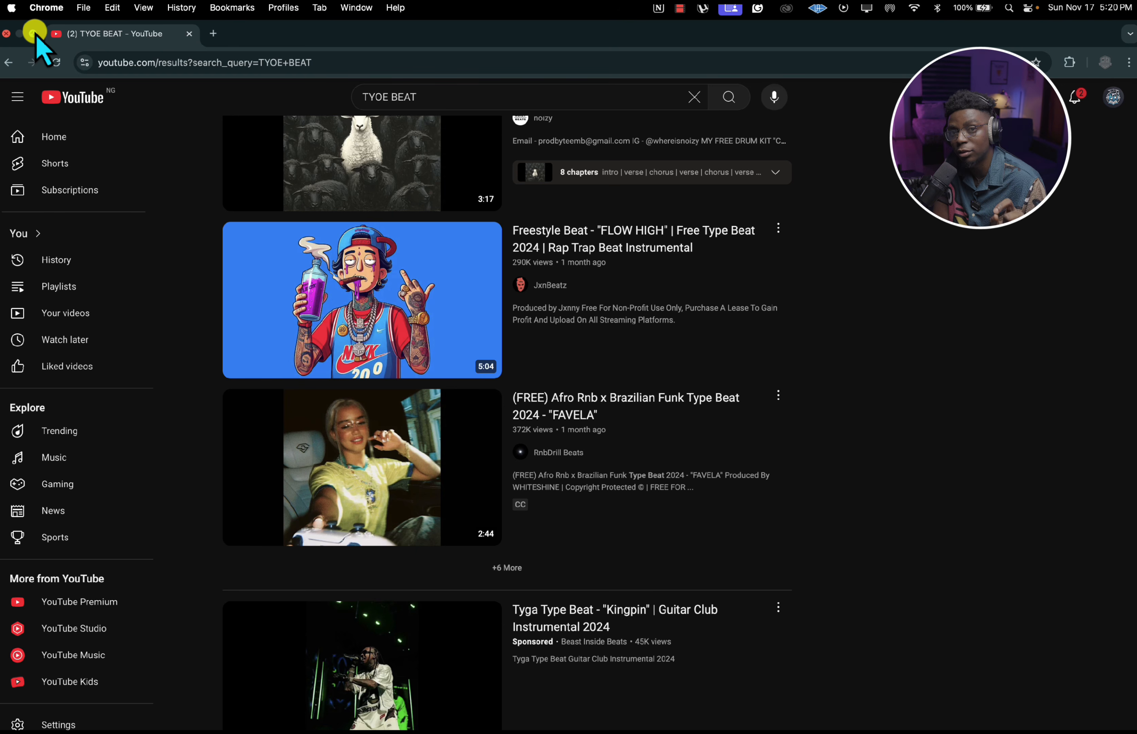
# Take the browser out of full screen and switch to the CapCut project.
pyautogui.moveTo(35, 33)
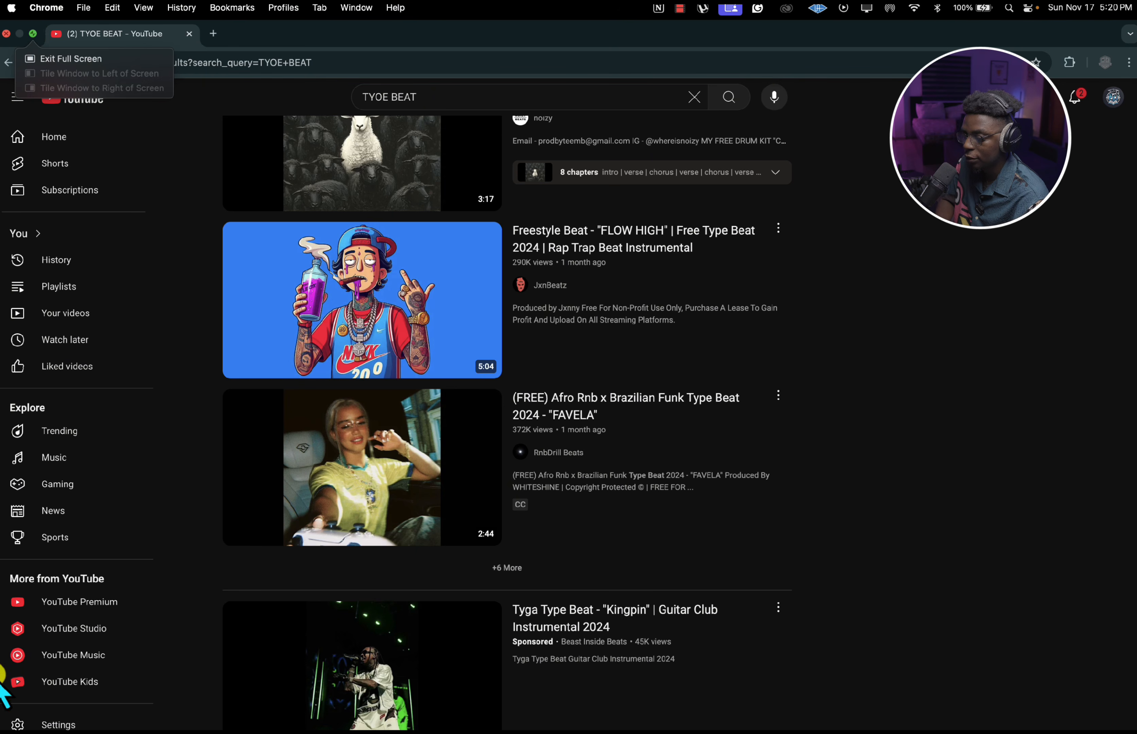
pyautogui.click(33, 34)
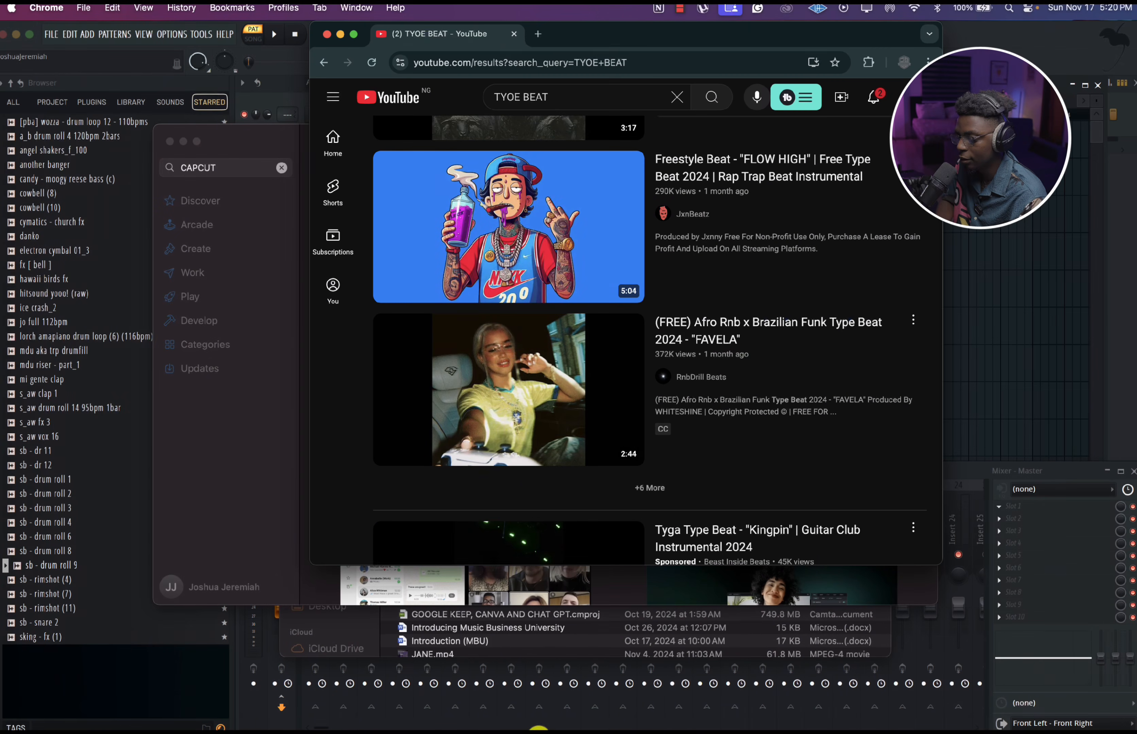
pyautogui.click(224, 713)
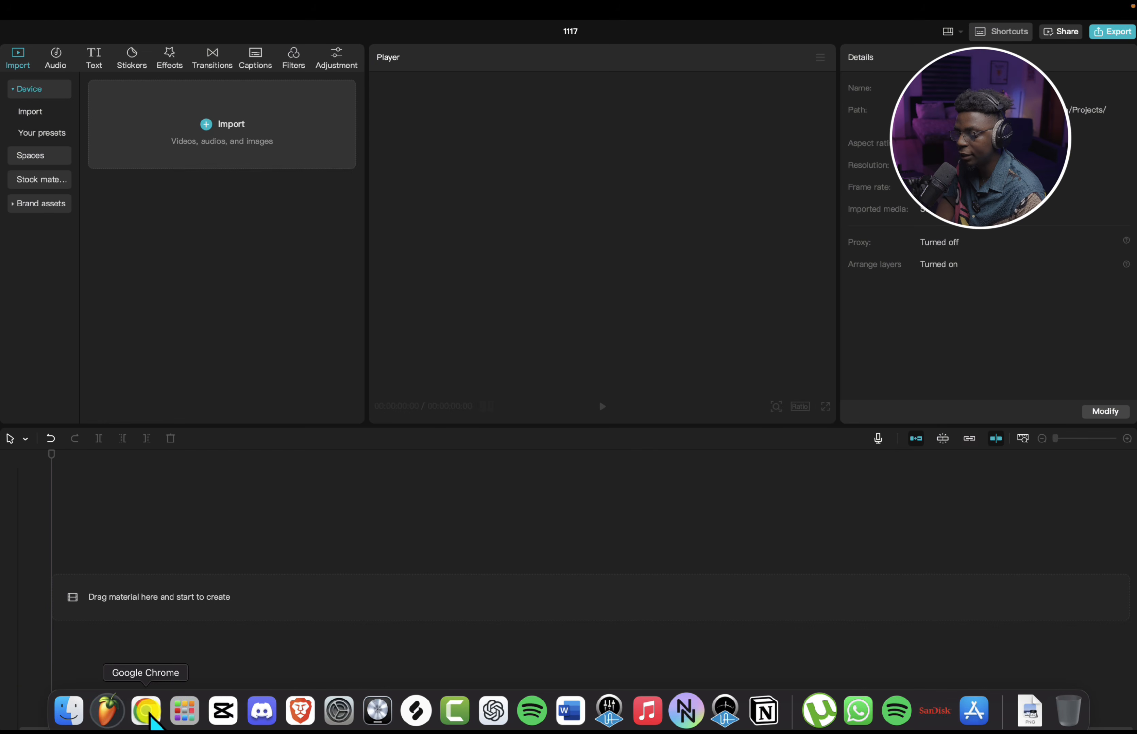
# Switch back to Chrome and show the YouTube search results full screen.
pyautogui.click(145, 712)
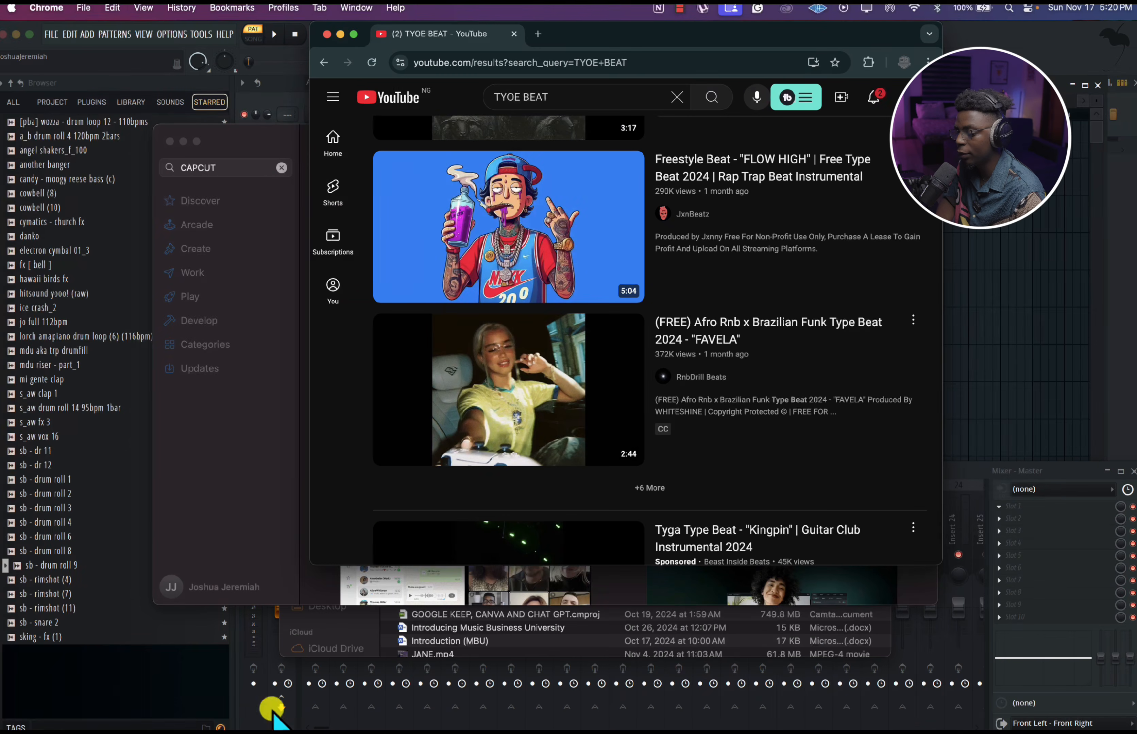
pyautogui.click(354, 34)
pyautogui.scroll(-20, 445, 507)
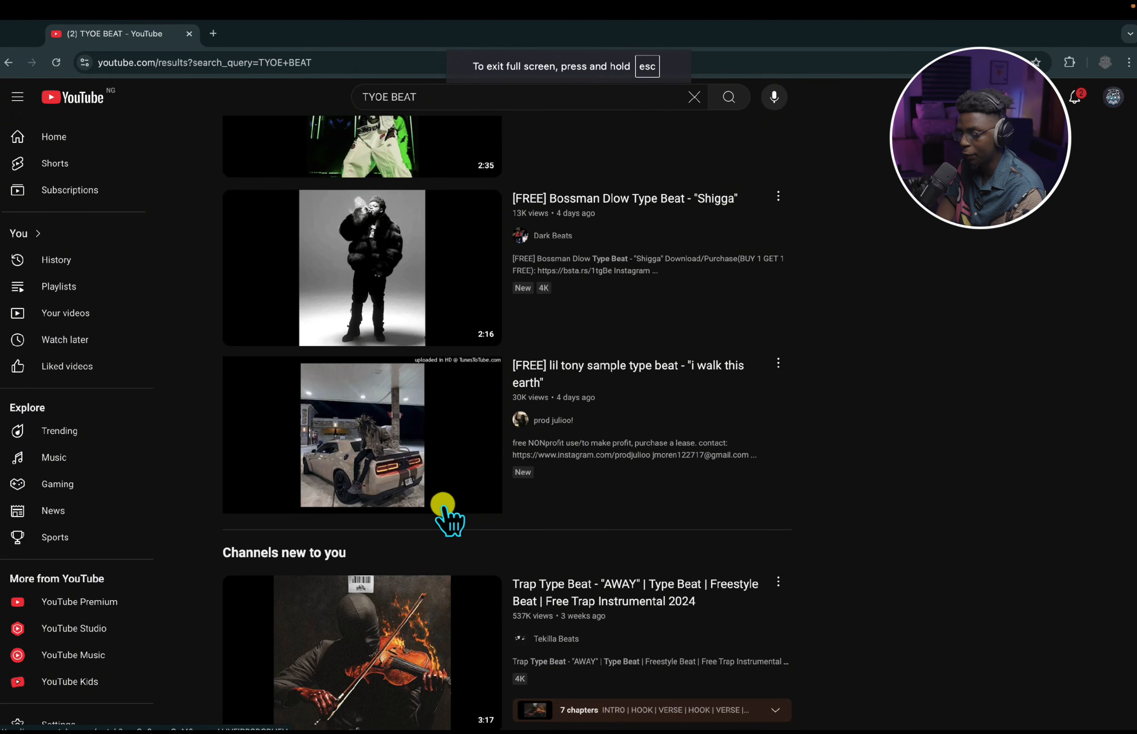
# Change the YouTube search to AFROBEAT TYPE BEAT and examine the thumbnails of the listed videos.
pyautogui.click(377, 94)
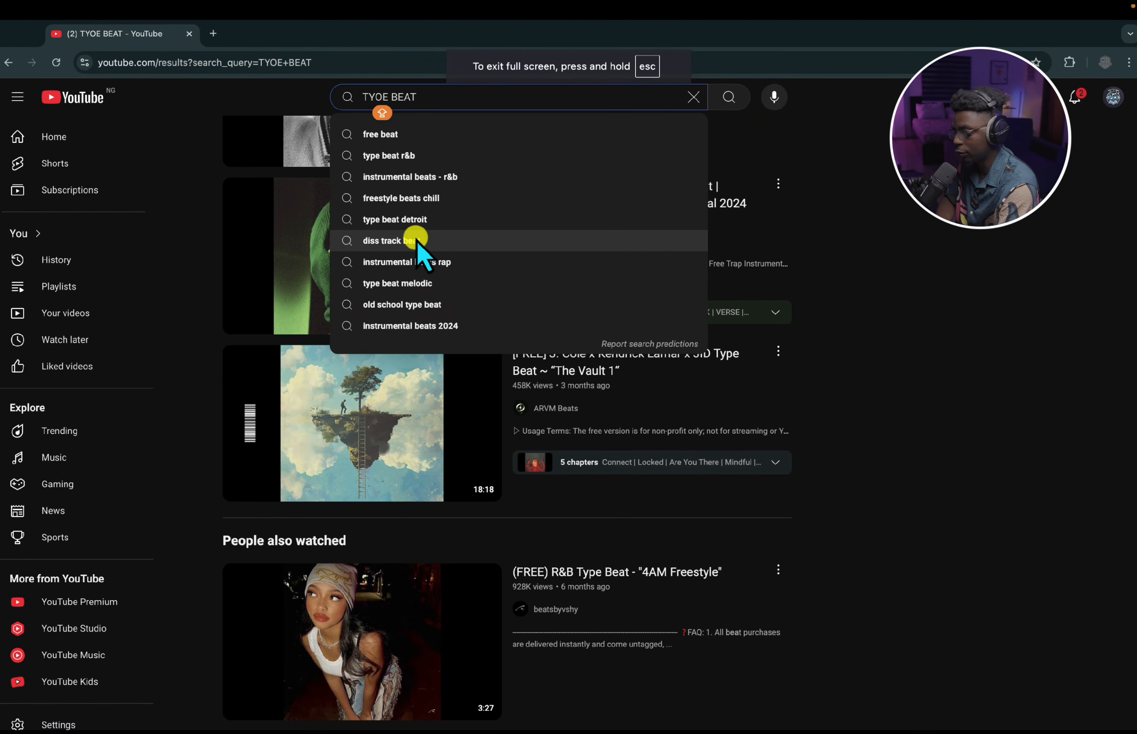
pyautogui.press('BackSpace')
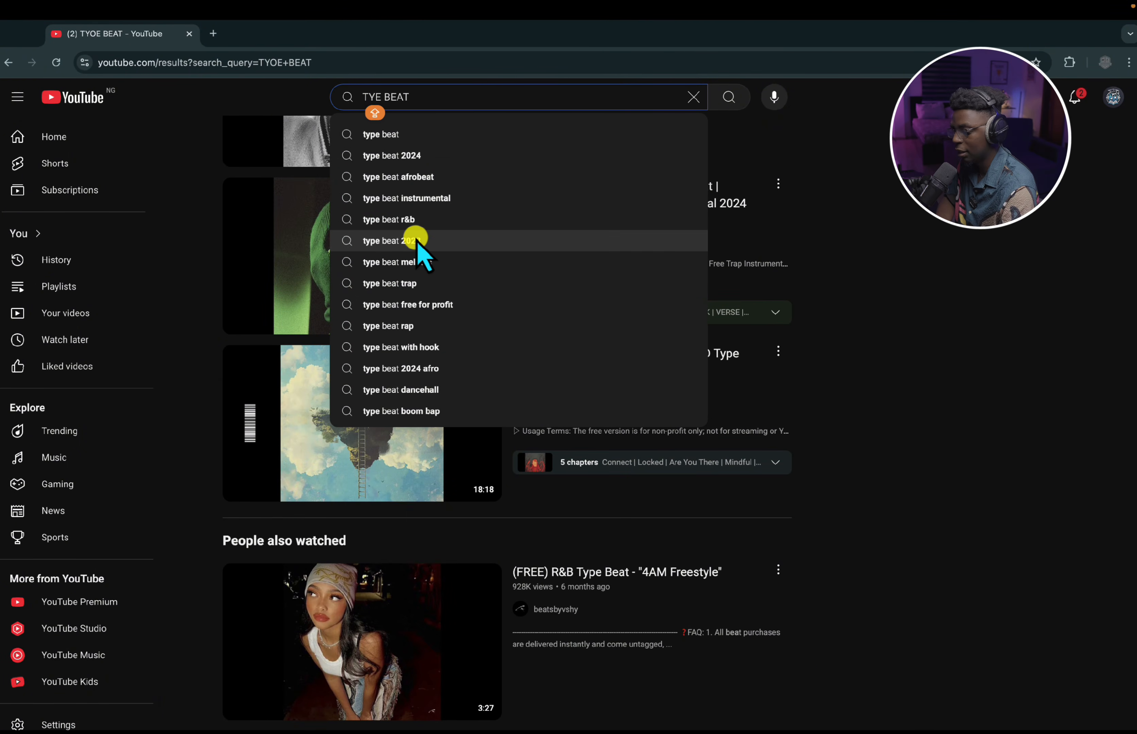
pyautogui.write('P')
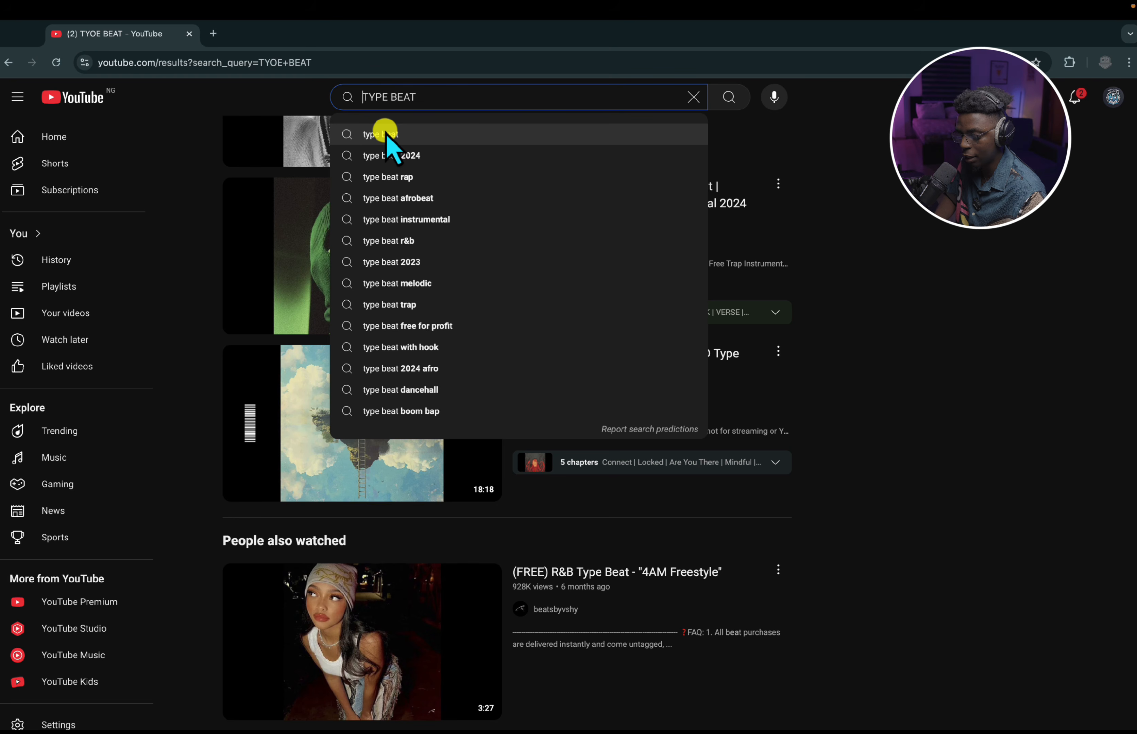
pyautogui.write('AFROBEAT')
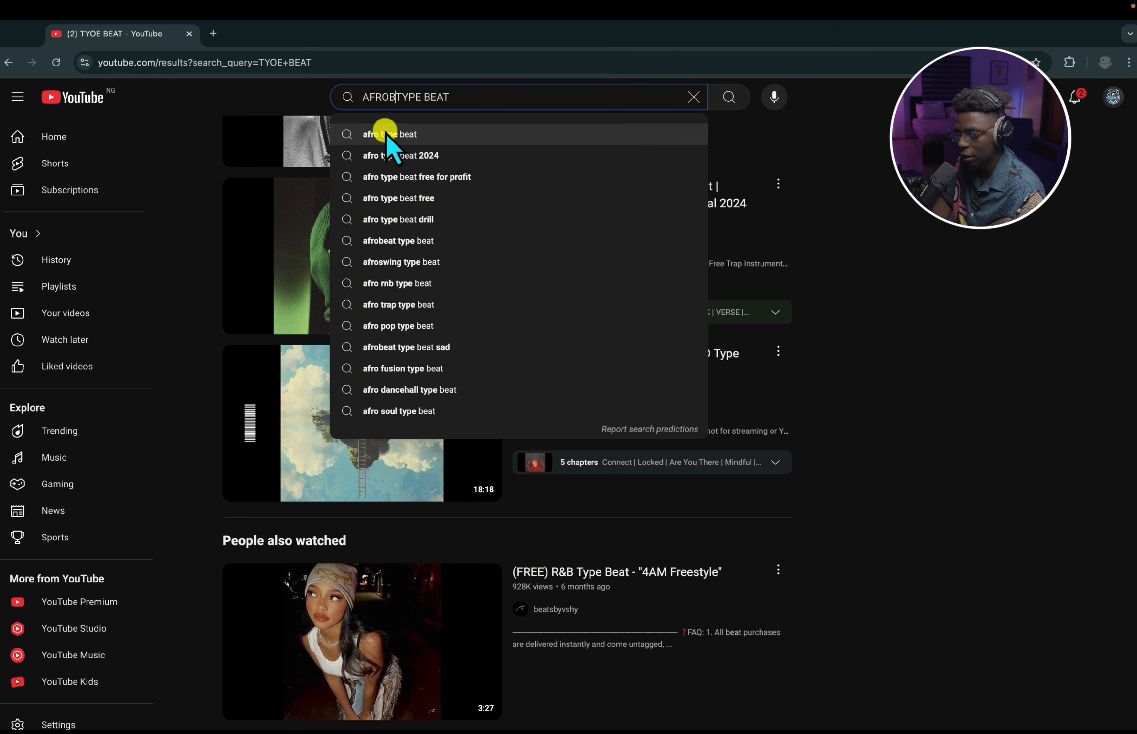
pyautogui.press('Return')
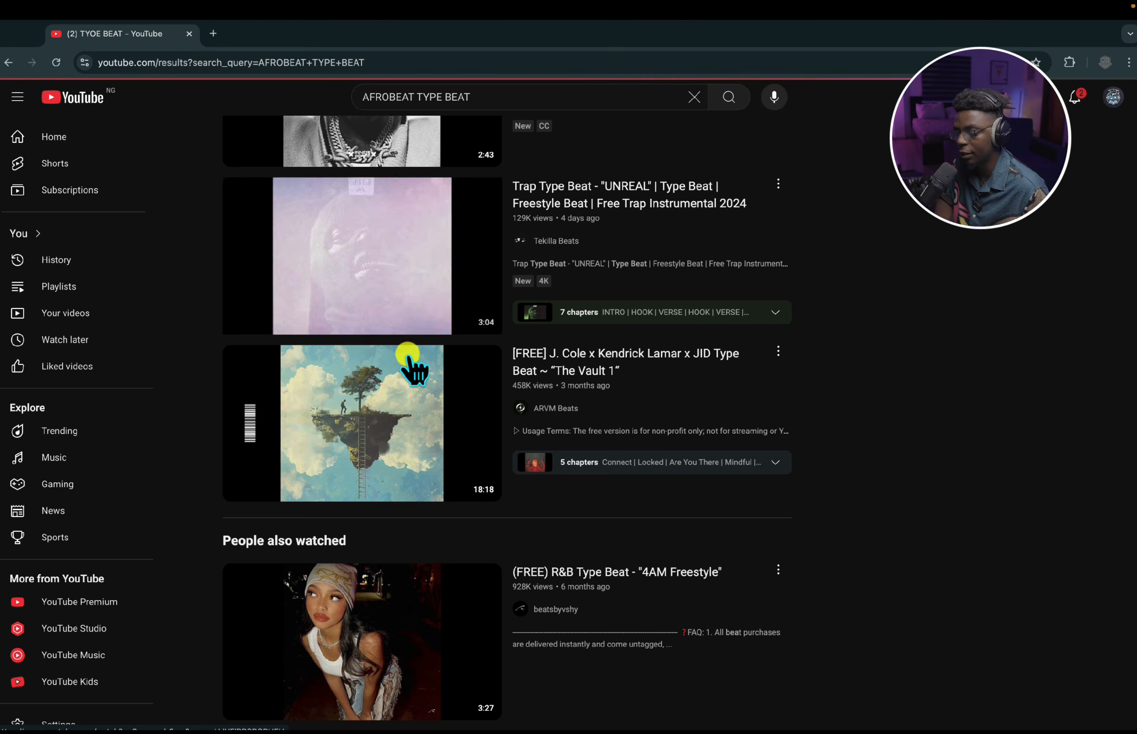
pyautogui.scroll(-5, 432, 406)
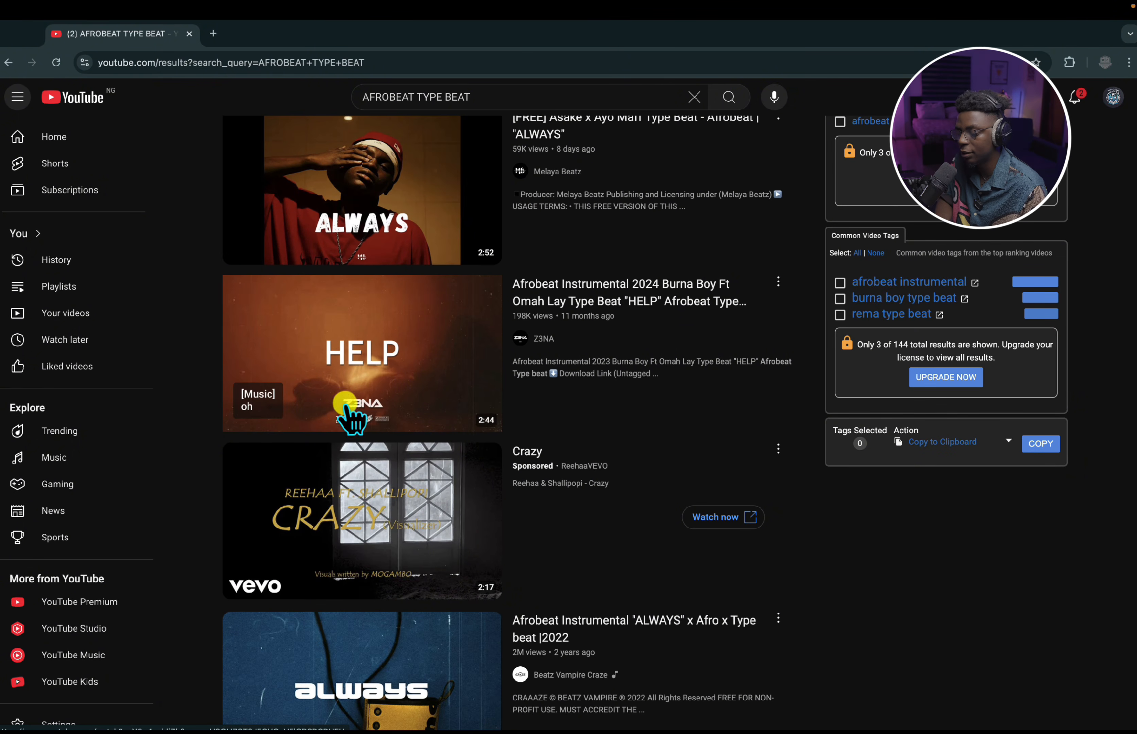
pyautogui.scroll(-10, 640, 549)
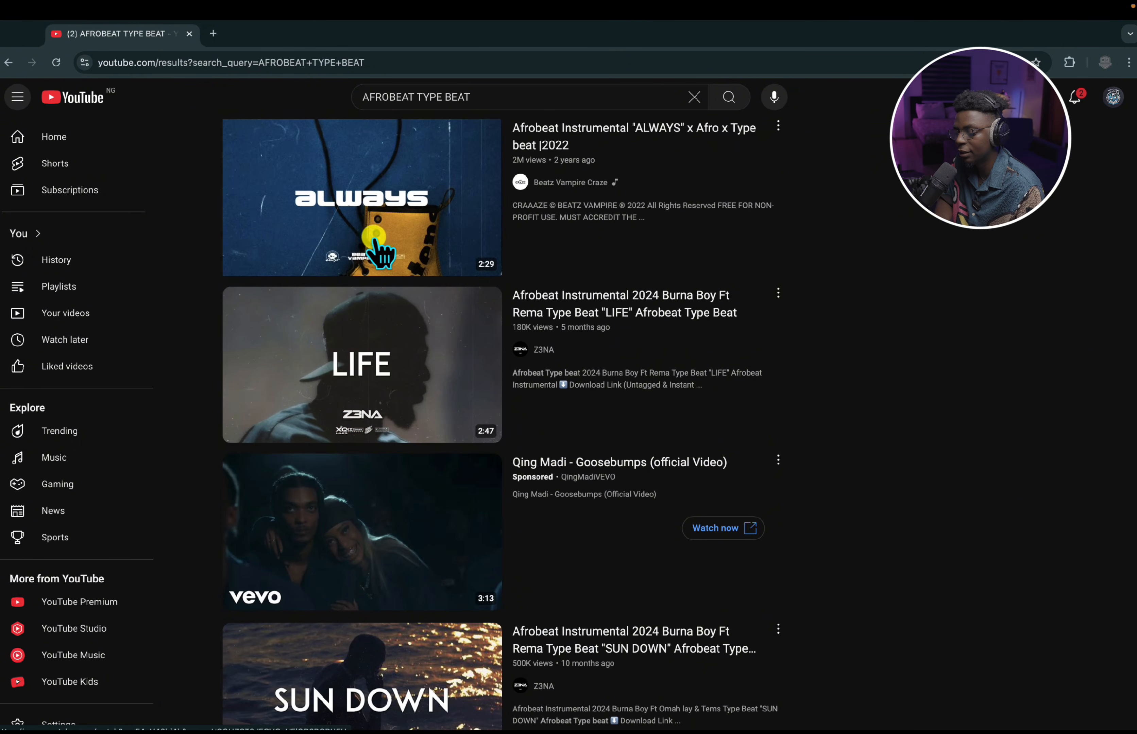
# Study how artist photos and title text are combined in the thumbnails further down the AFROBEAT TYPE BEAT results.
pyautogui.scroll(-12, 459, 451)
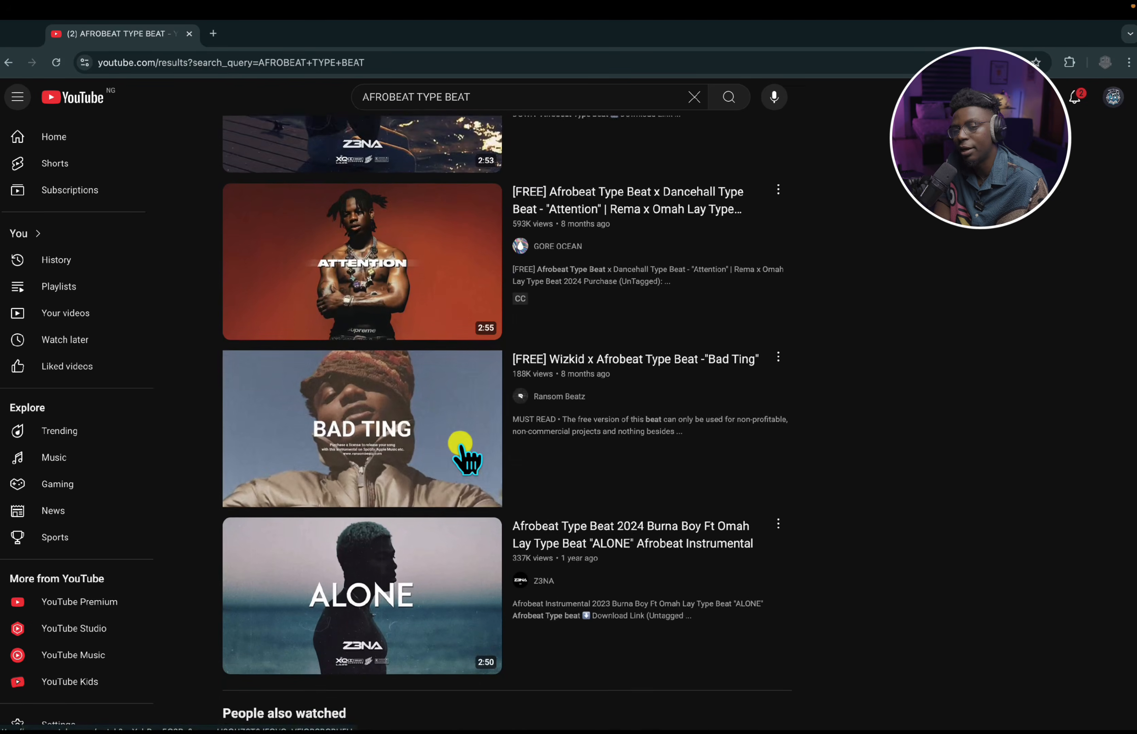
pyautogui.scroll(-4, 460, 447)
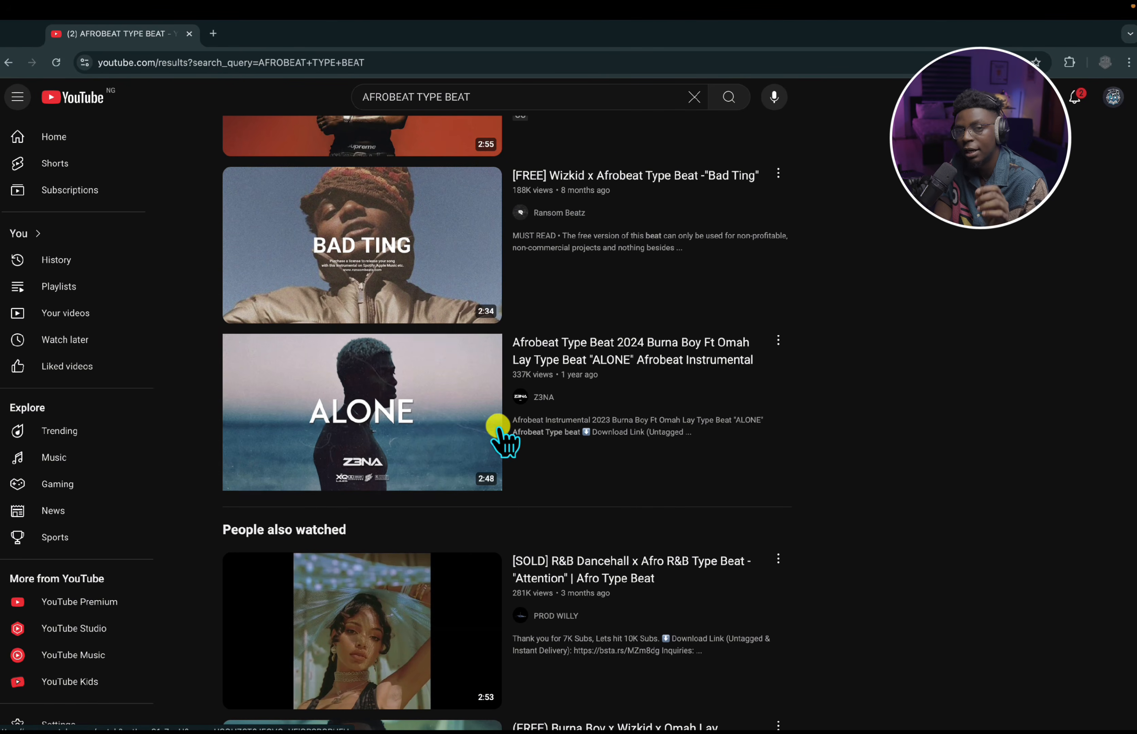
pyautogui.scroll(-3, 563, 463)
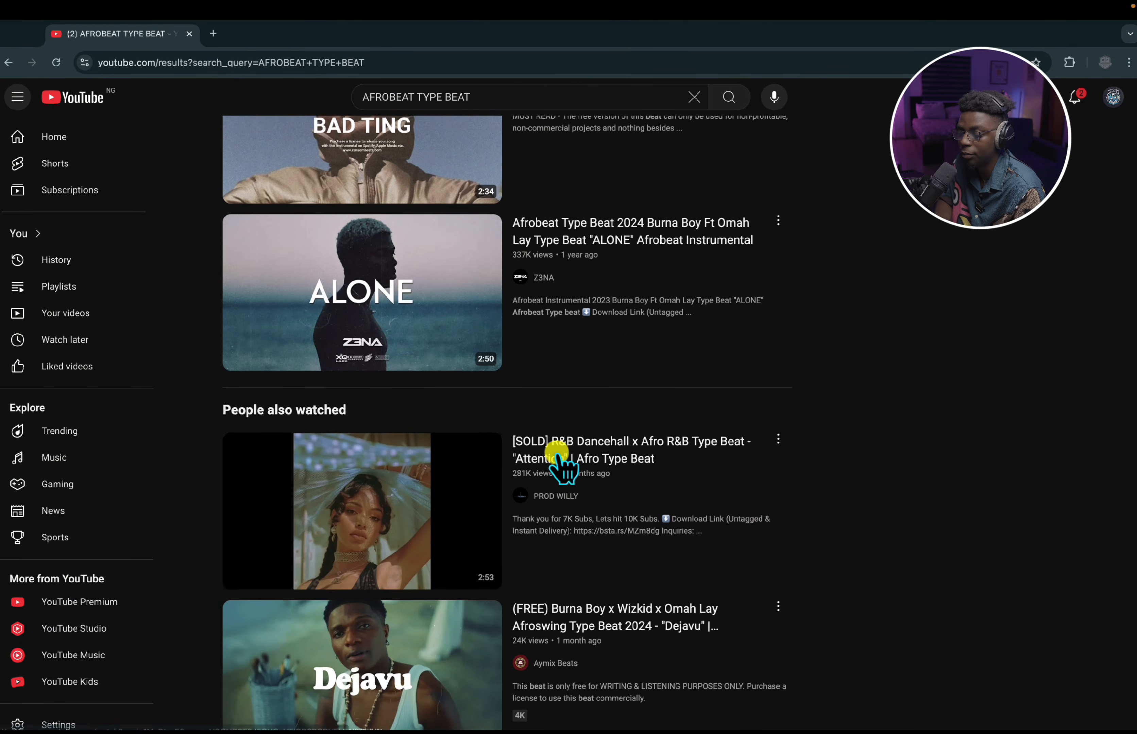
pyautogui.scroll(-10, 557, 456)
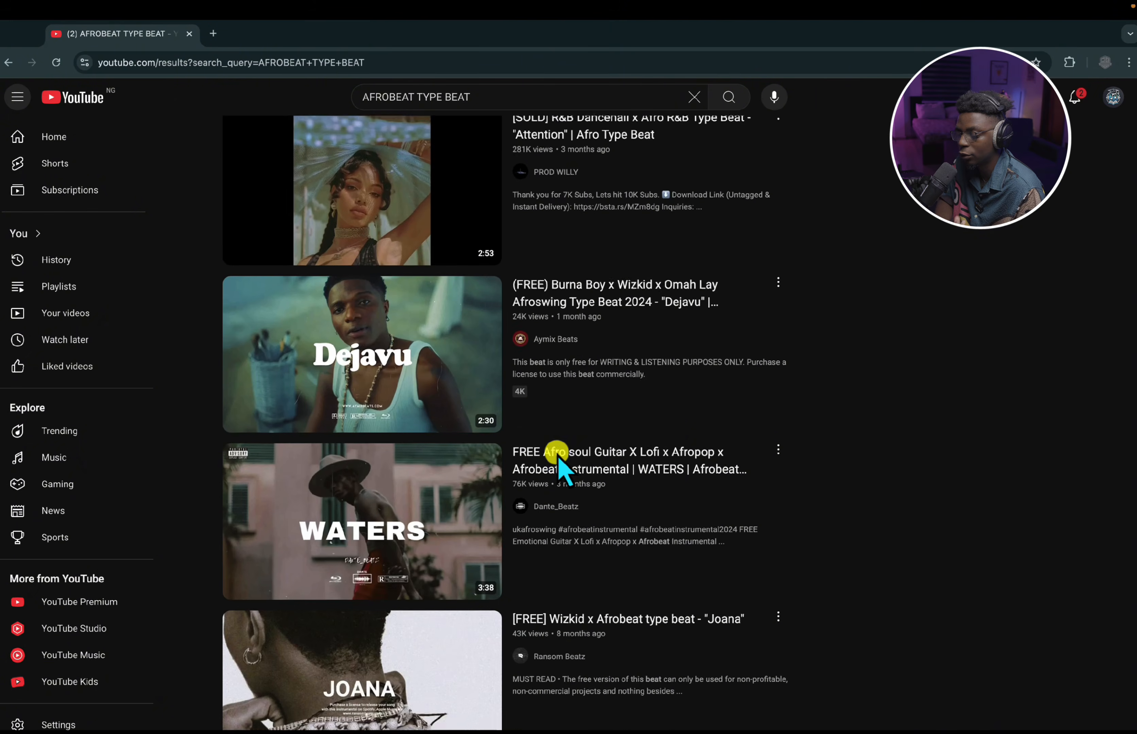
pyautogui.scroll(-7, 563, 463)
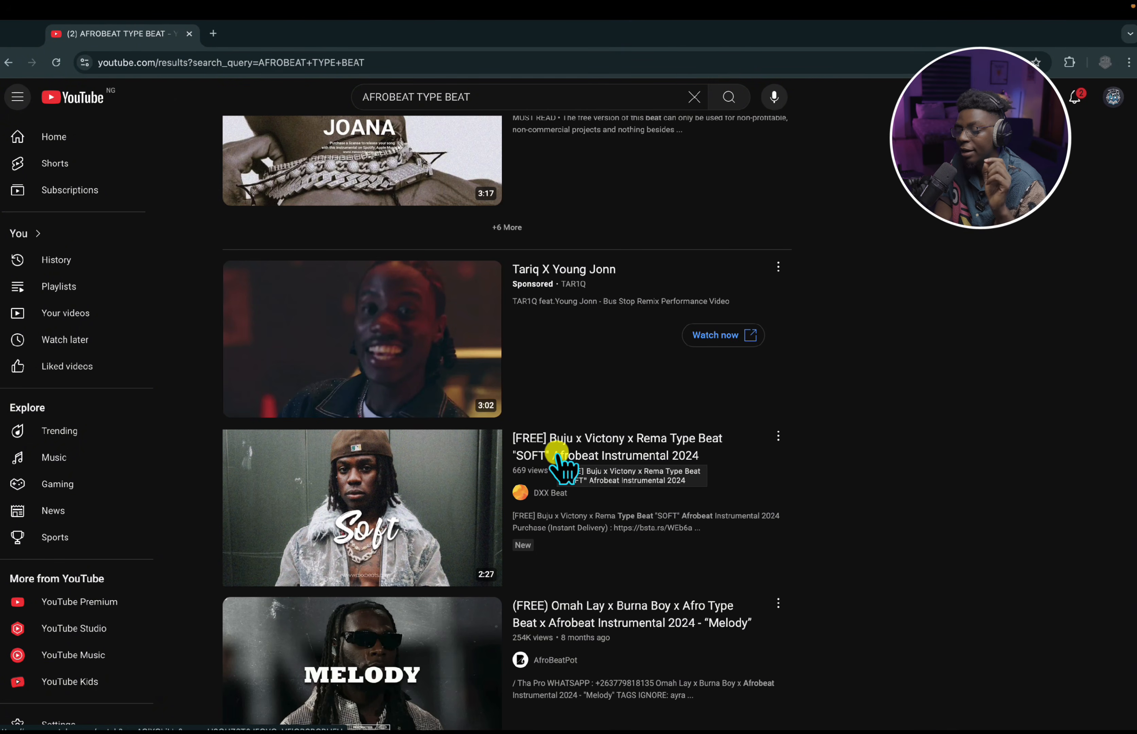
pyautogui.scroll(-6, 685, 521)
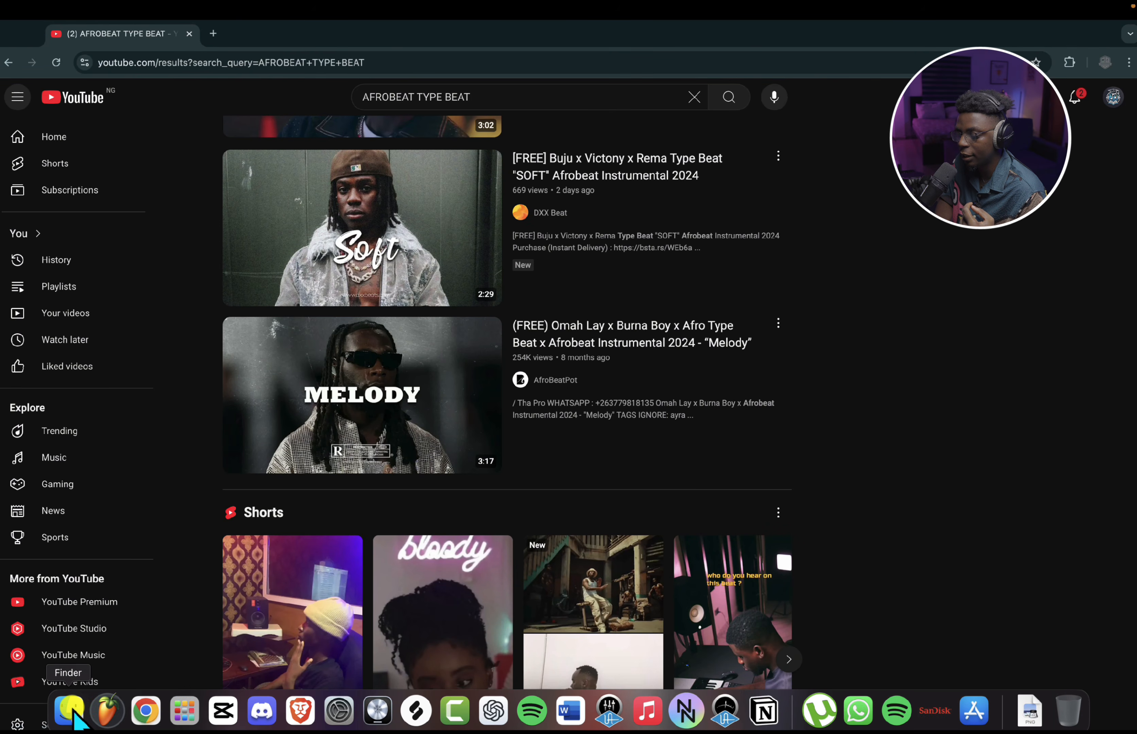
# Switch to Finder and preview the artist photos in the Downloads folder, including the Asake image and ODG.jpeg.
pyautogui.click(101, 712)
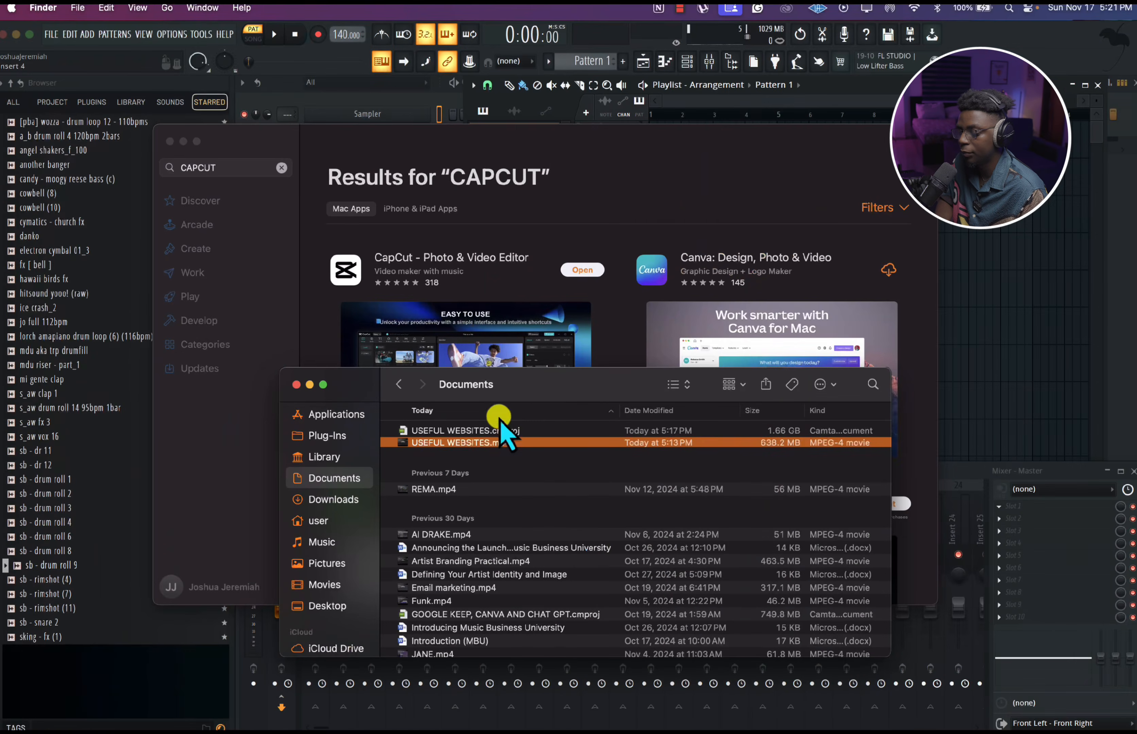
pyautogui.click(324, 500)
pyautogui.click(462, 484)
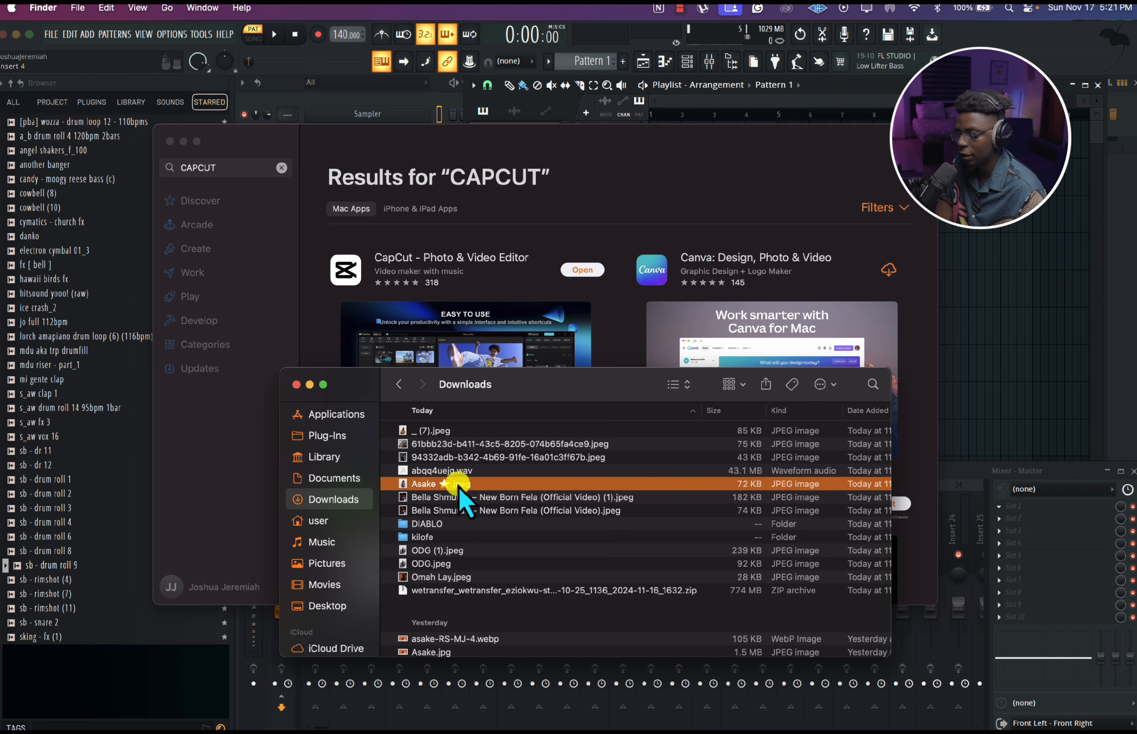
pyautogui.press('space')
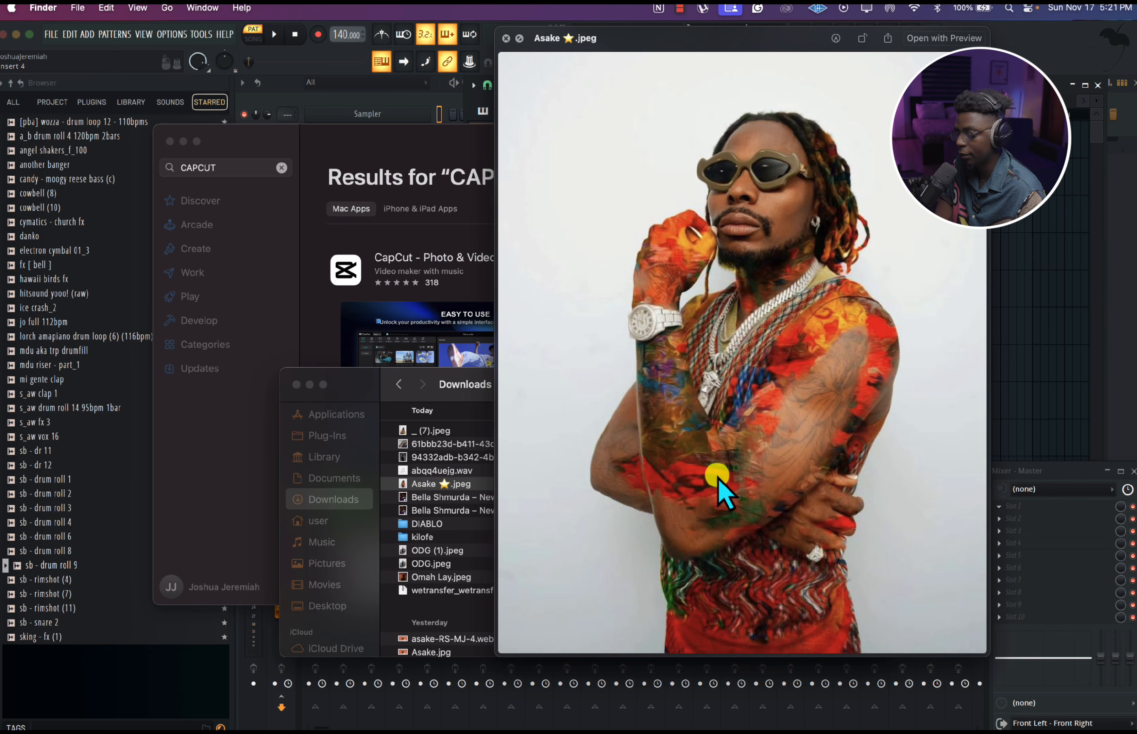
pyautogui.press('Down')
pyautogui.press('Down')
pyautogui.press('Down')
pyautogui.press('Down')
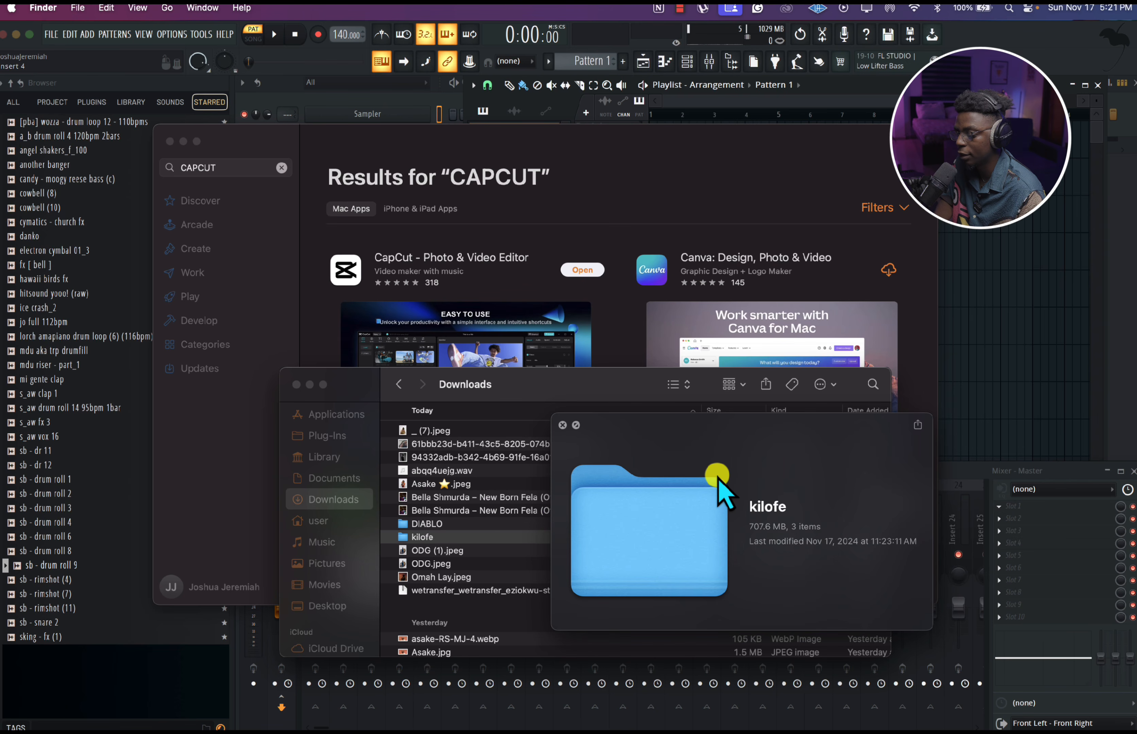
pyautogui.click(462, 563)
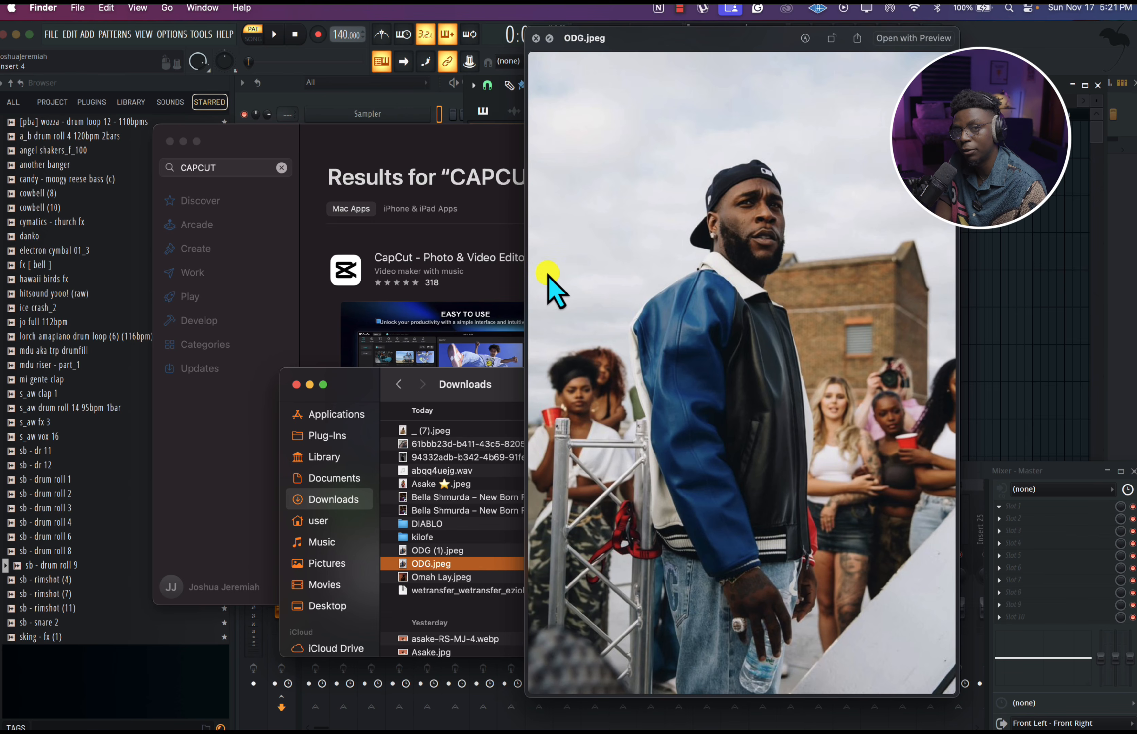
pyautogui.press('space')
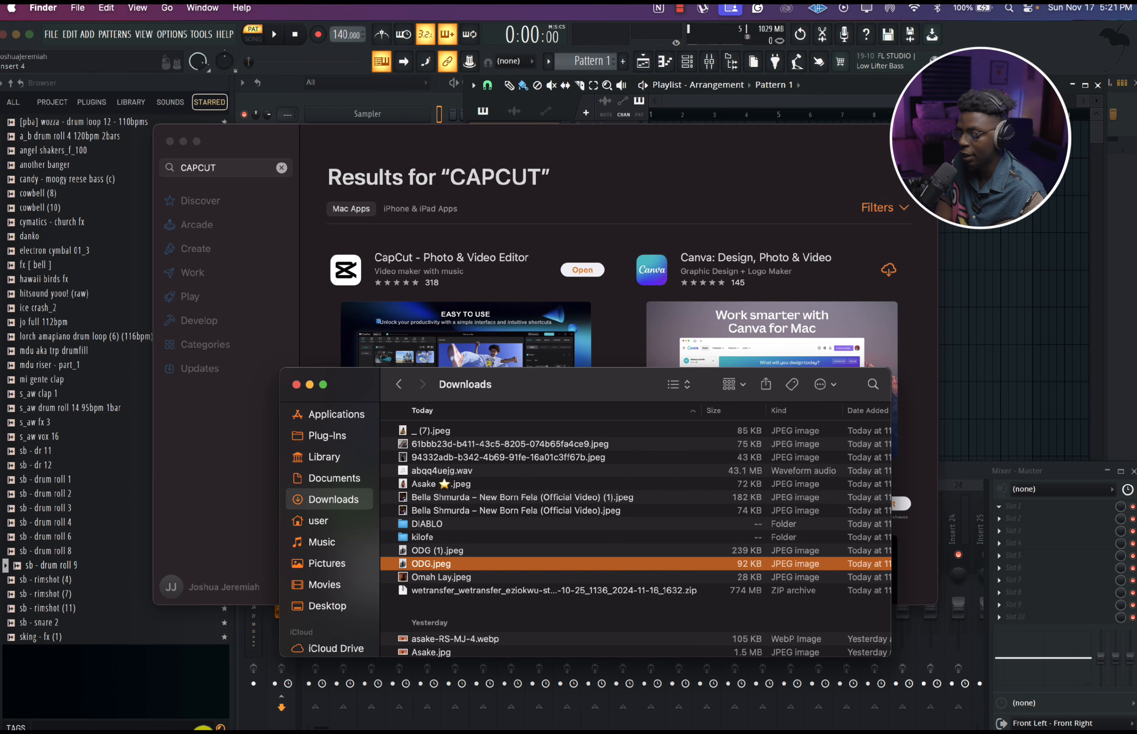
# Switch back to Chrome, search Google for TEMS in a new tab and browse the image results.
pyautogui.click(138, 714)
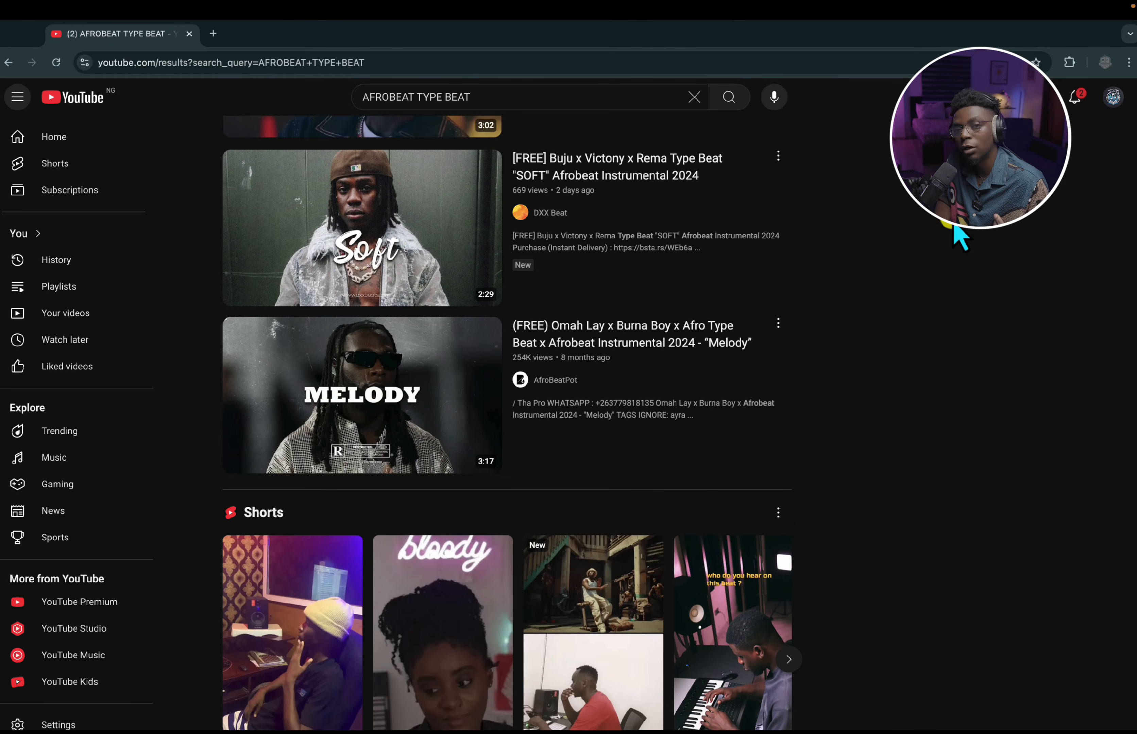
pyautogui.click(213, 33)
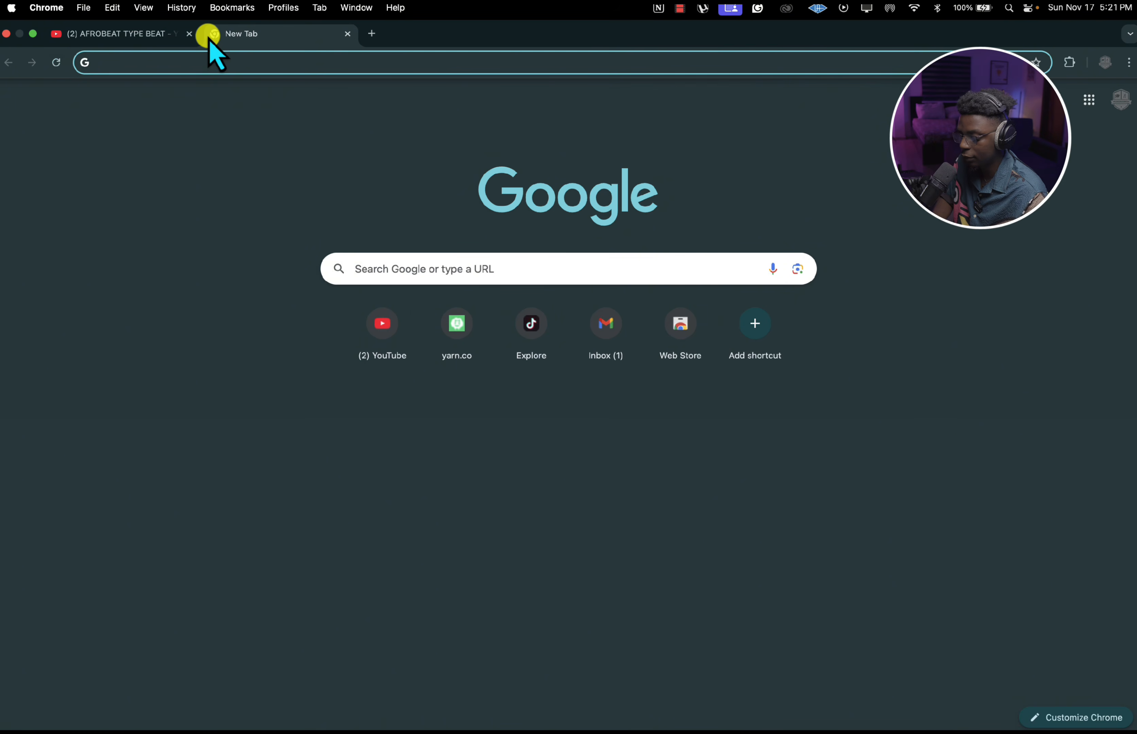
pyautogui.write('TEMS')
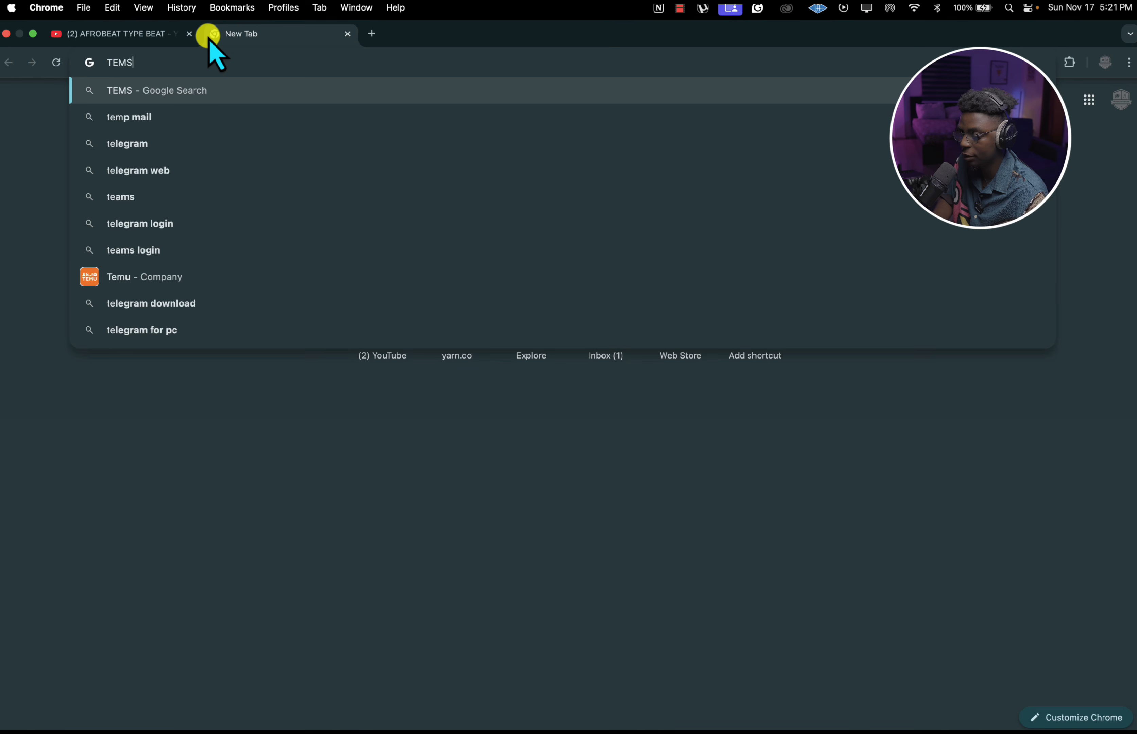
pyautogui.press('Return')
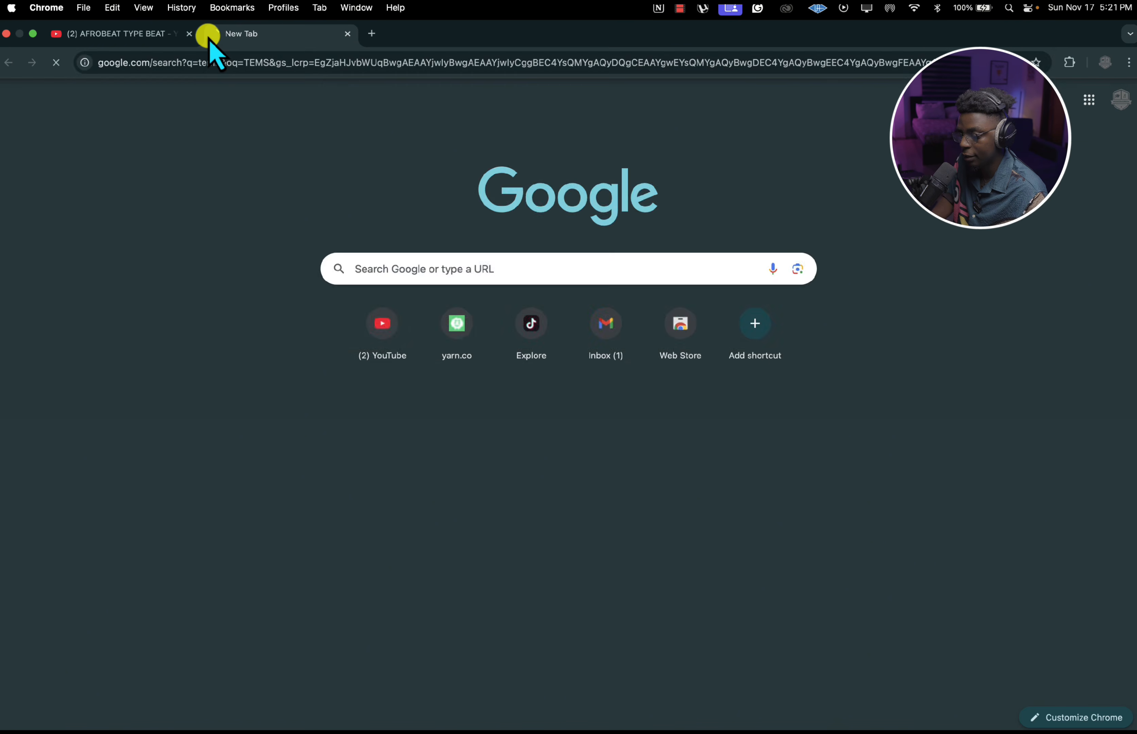
pyautogui.click(178, 152)
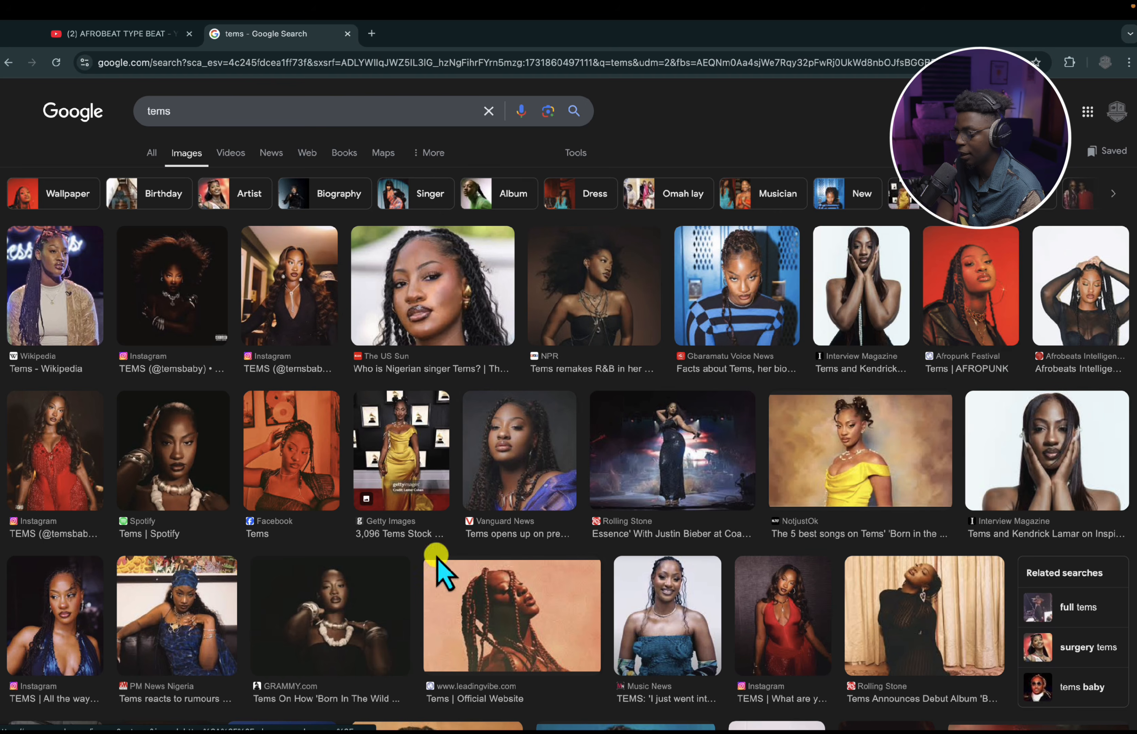
pyautogui.scroll(-4, 470, 679)
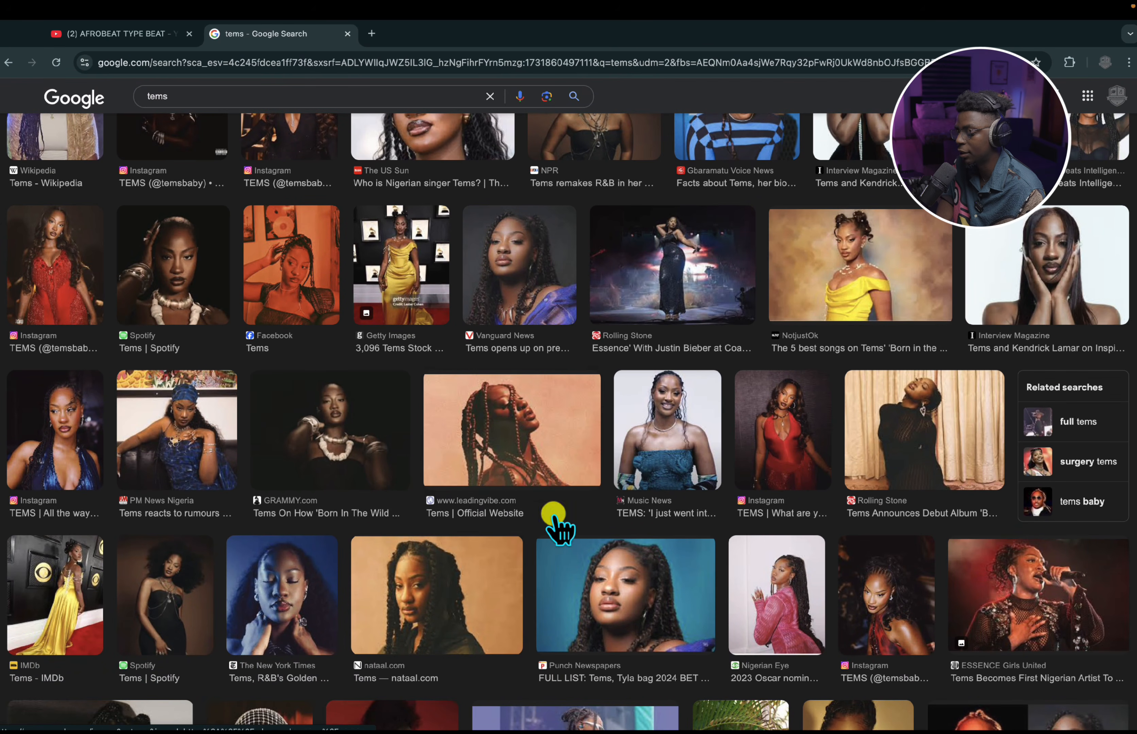
# Save the leadingvibe.com profile photo of Tems with braids to the Downloads folder as TEMS IMAGE.
pyautogui.click(540, 469)
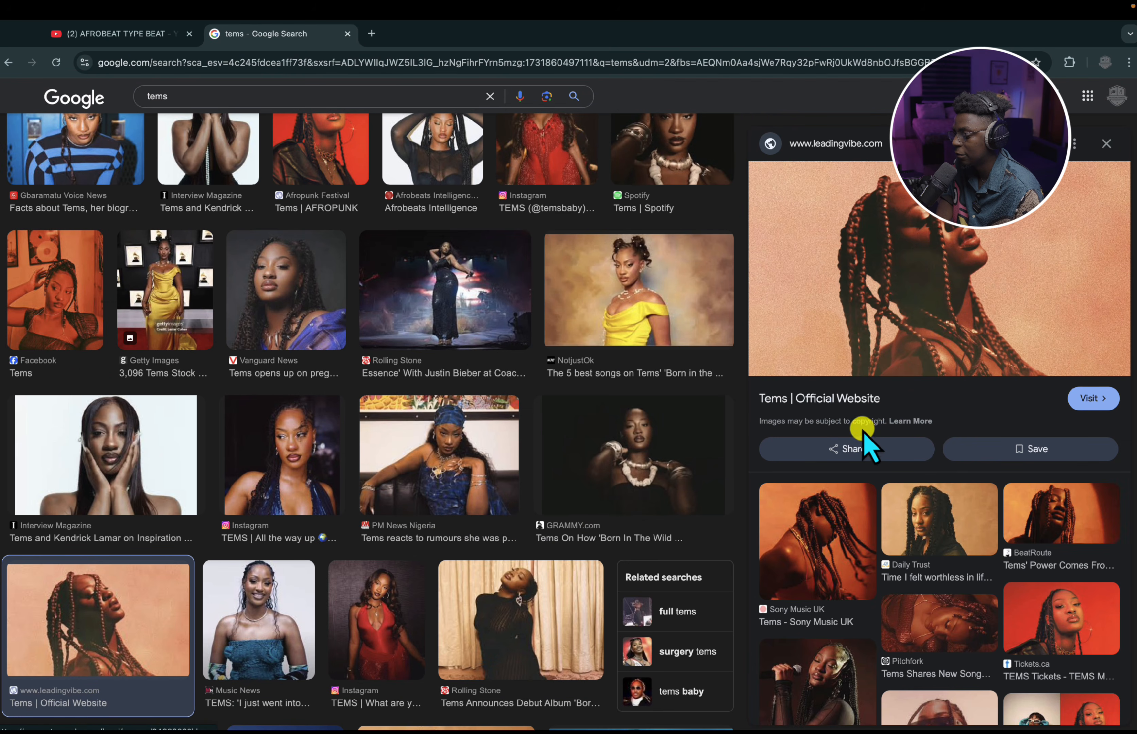
pyautogui.rightClick(954, 321)
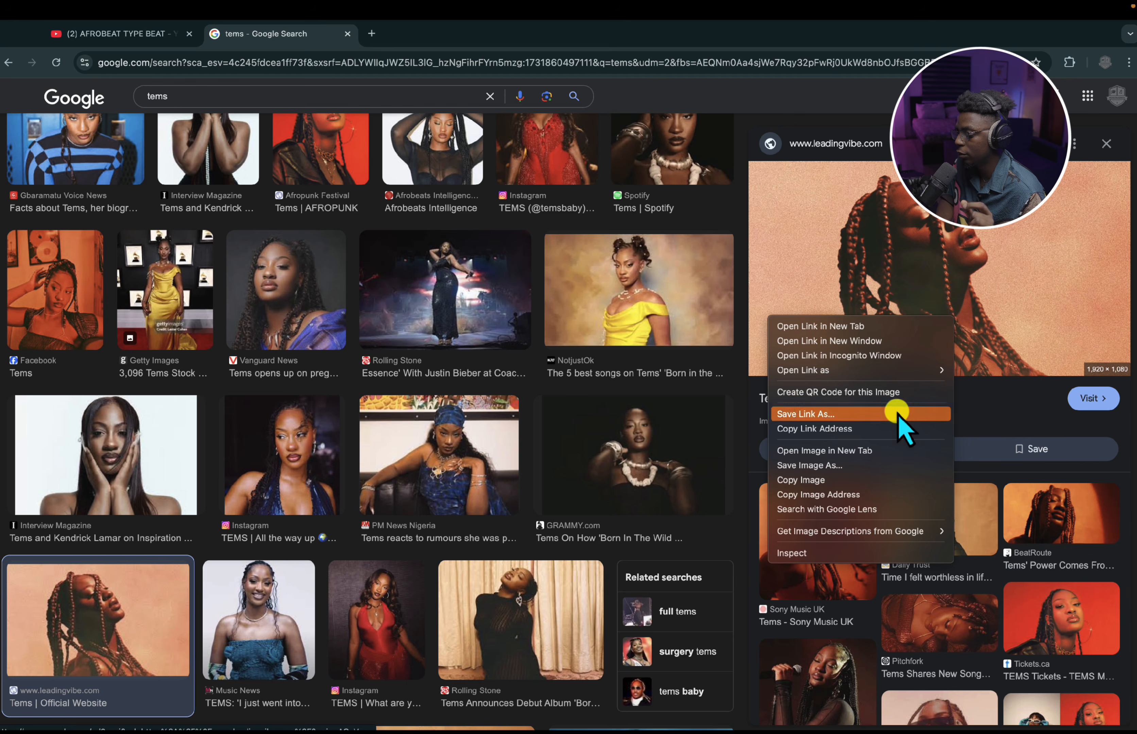
pyautogui.click(868, 466)
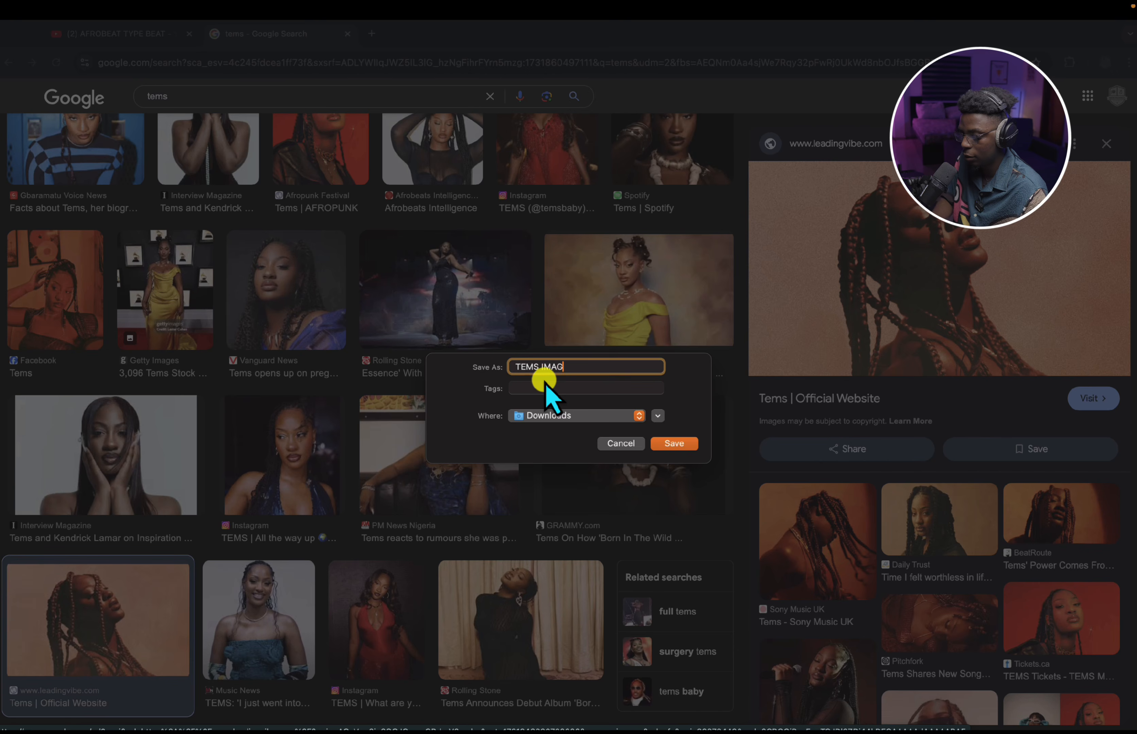
pyautogui.press('Return')
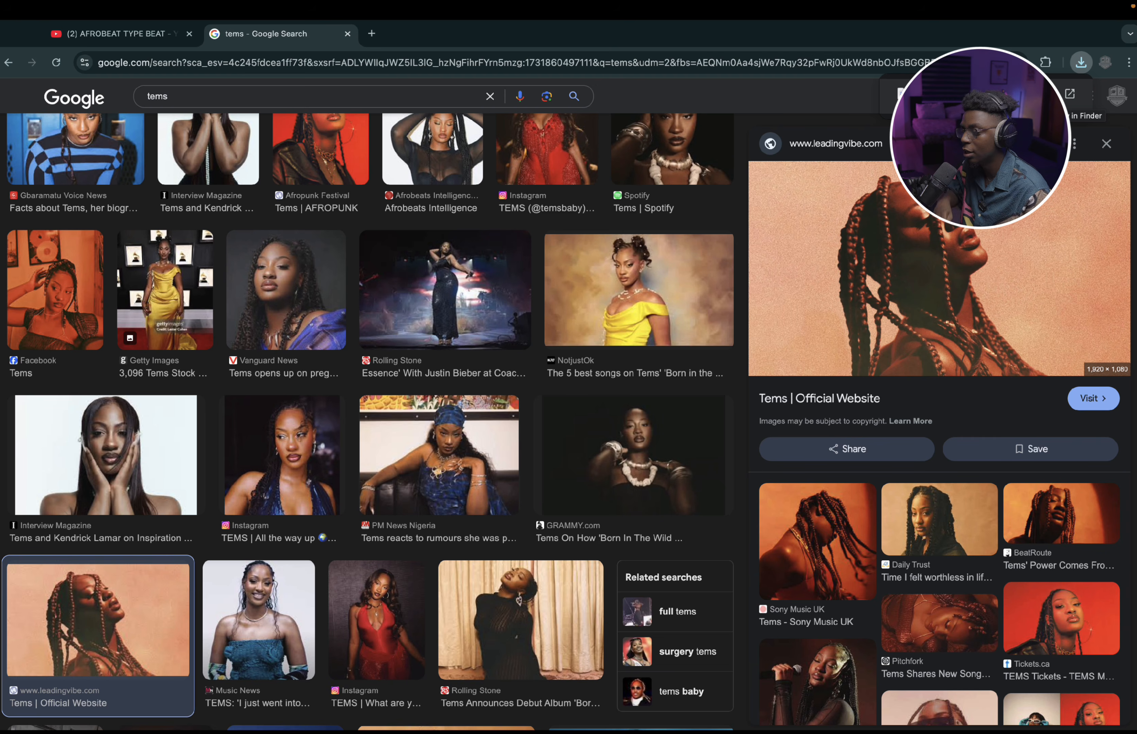
# Search Google for UPSCALE in a new tab and open the iLoveIMG image upscaling tool.
pyautogui.click(371, 33)
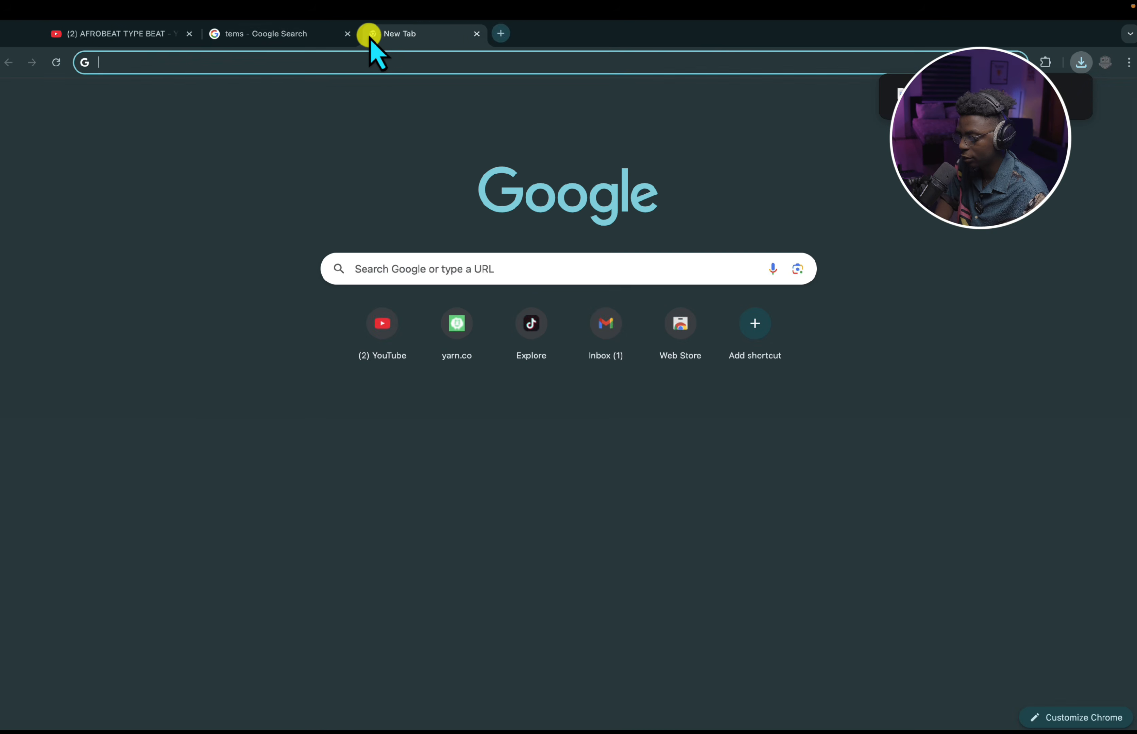
pyautogui.write('UPA')
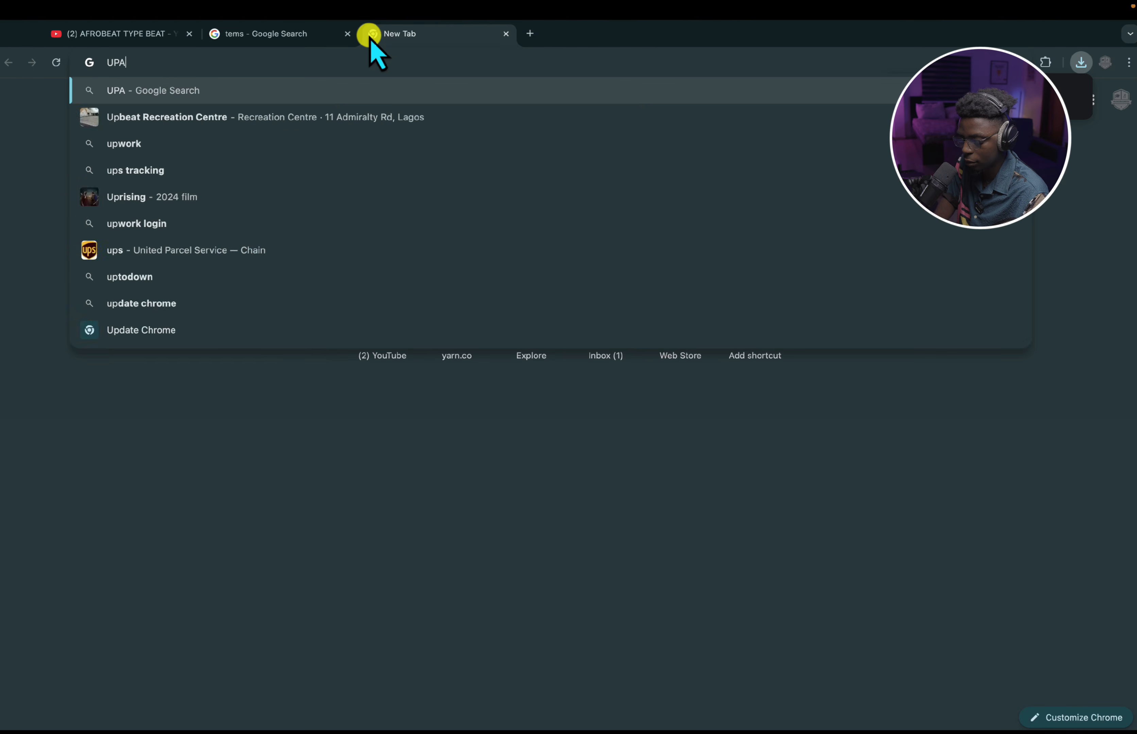
pyautogui.press('BackSpace')
pyautogui.write('SCALE')
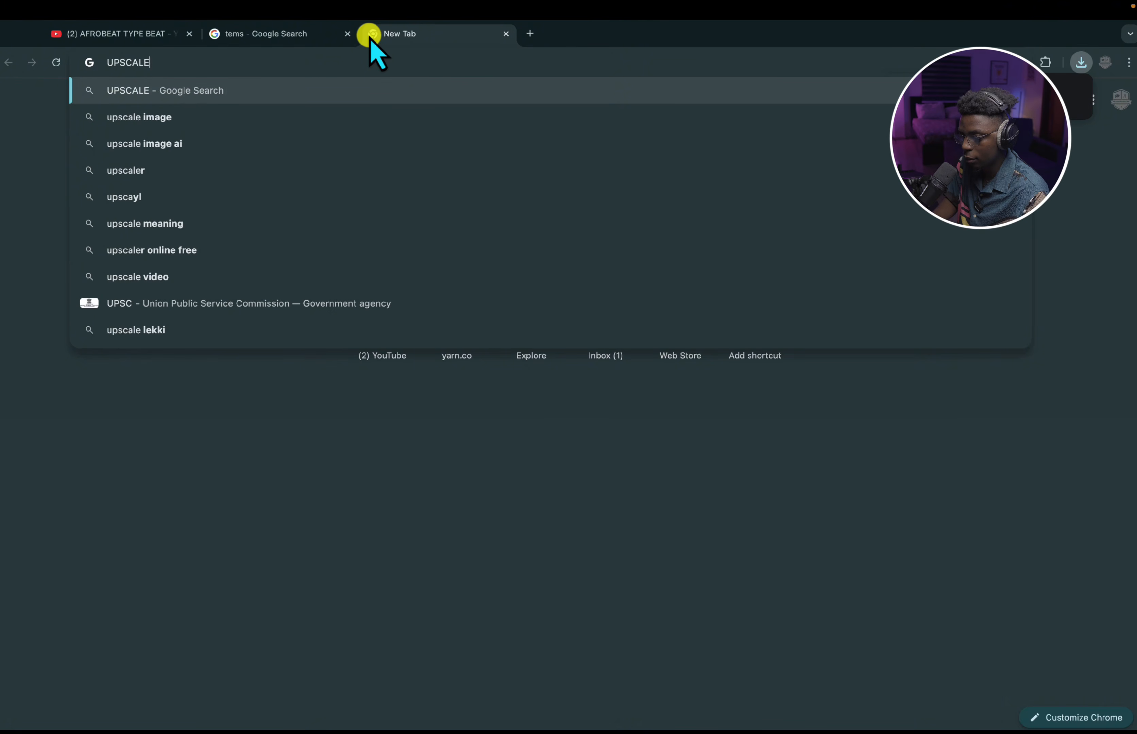
pyautogui.press('Return')
pyautogui.scroll(-5, 381, 603)
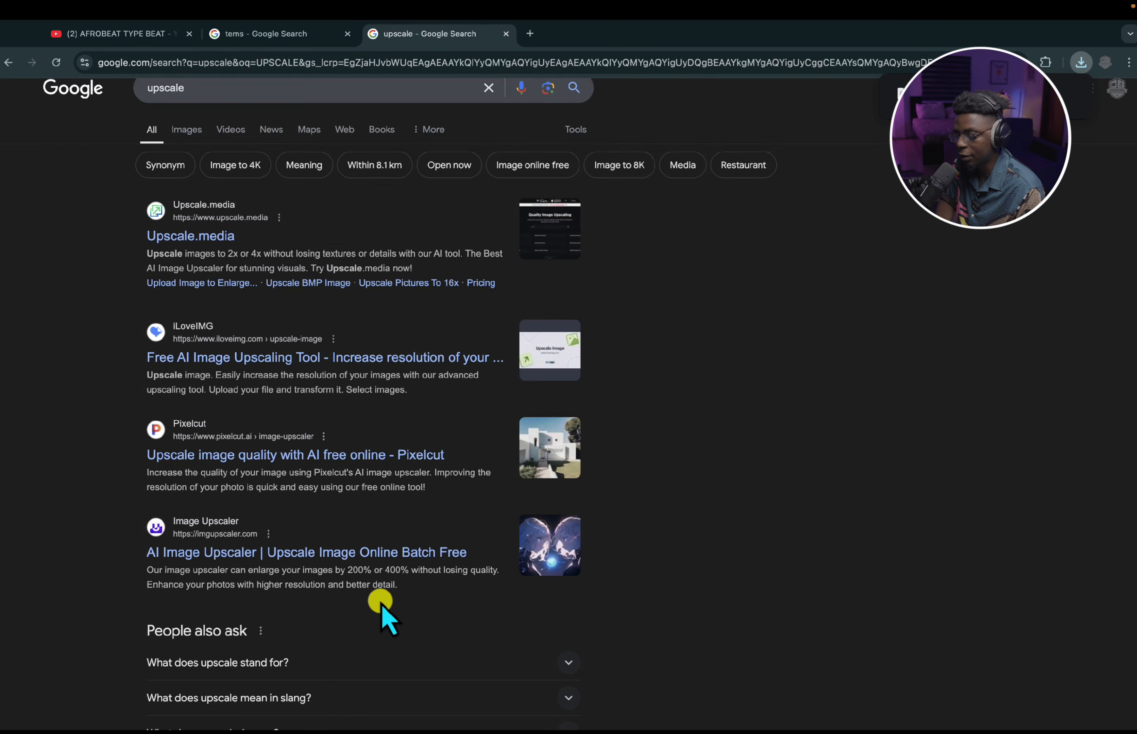
pyautogui.scroll(-4, 380, 602)
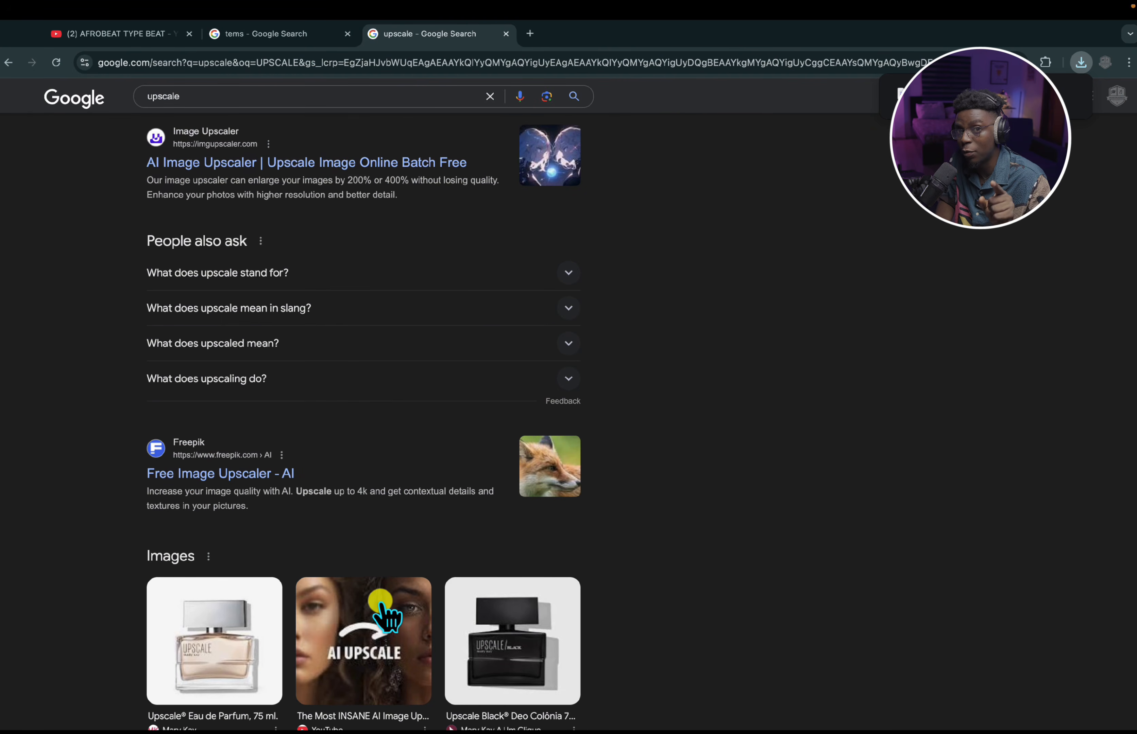
pyautogui.scroll(9, 381, 603)
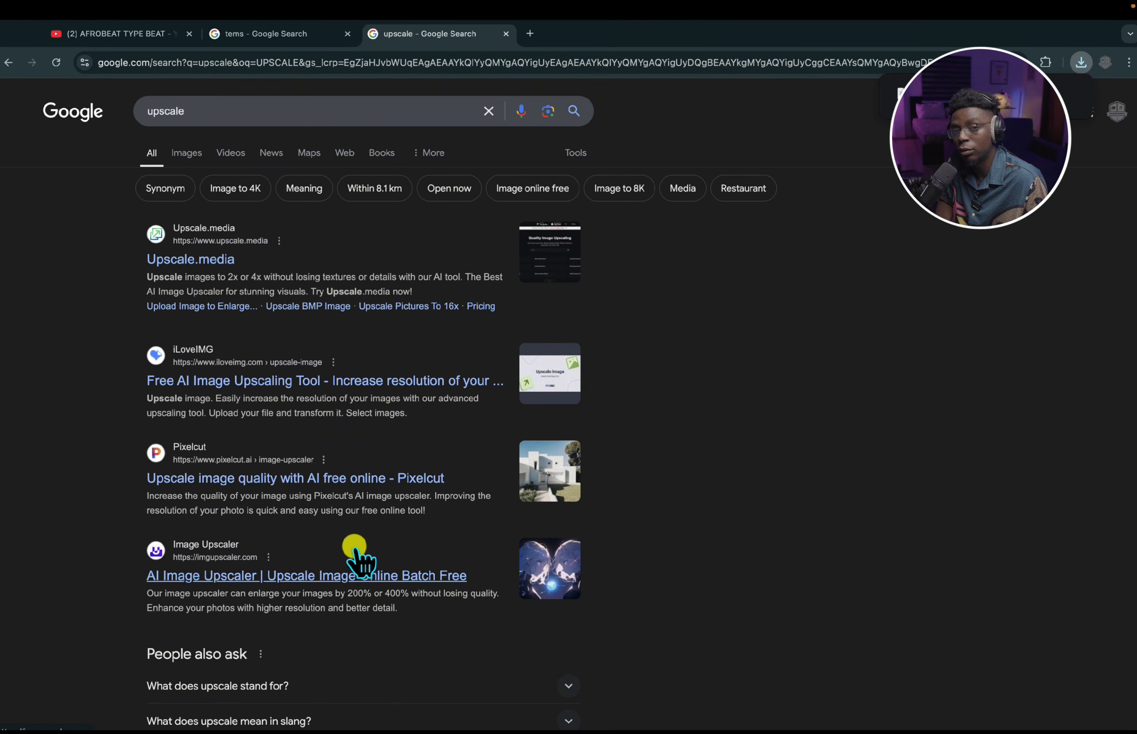
pyautogui.click(267, 382)
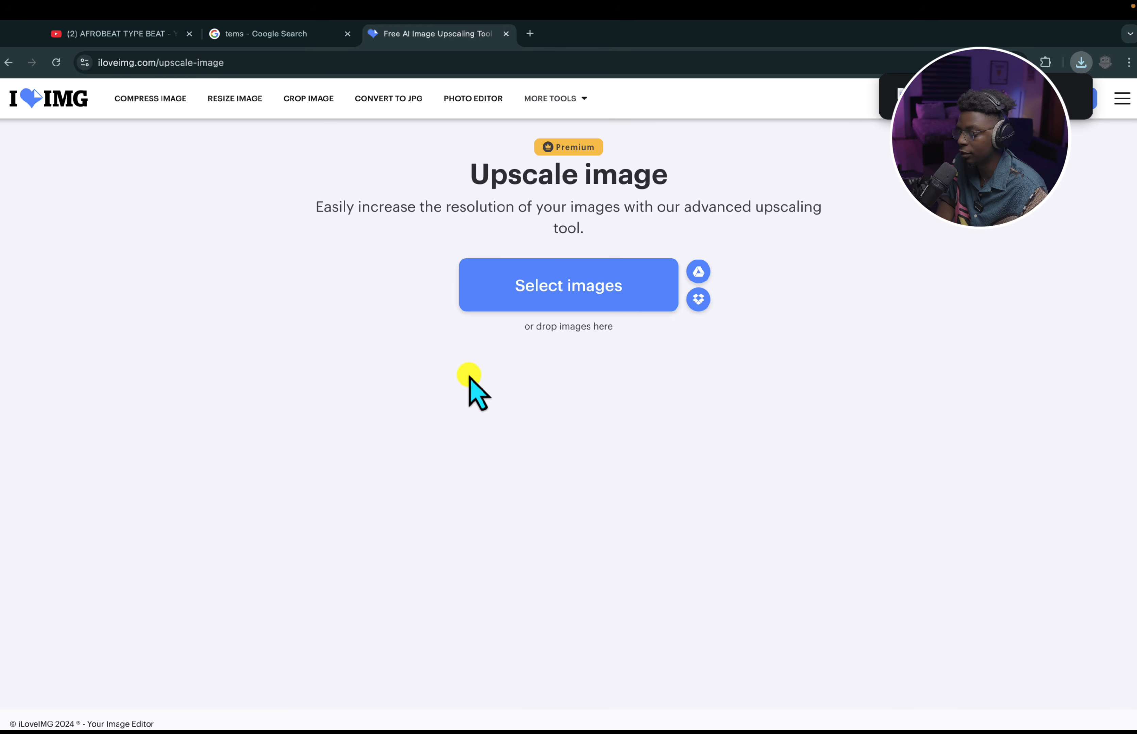
# Load TEMS IMAGE.jpg from Downloads into the upscaler, compare the before-and-after preview and upscale the image at 2x.
pyautogui.click(554, 295)
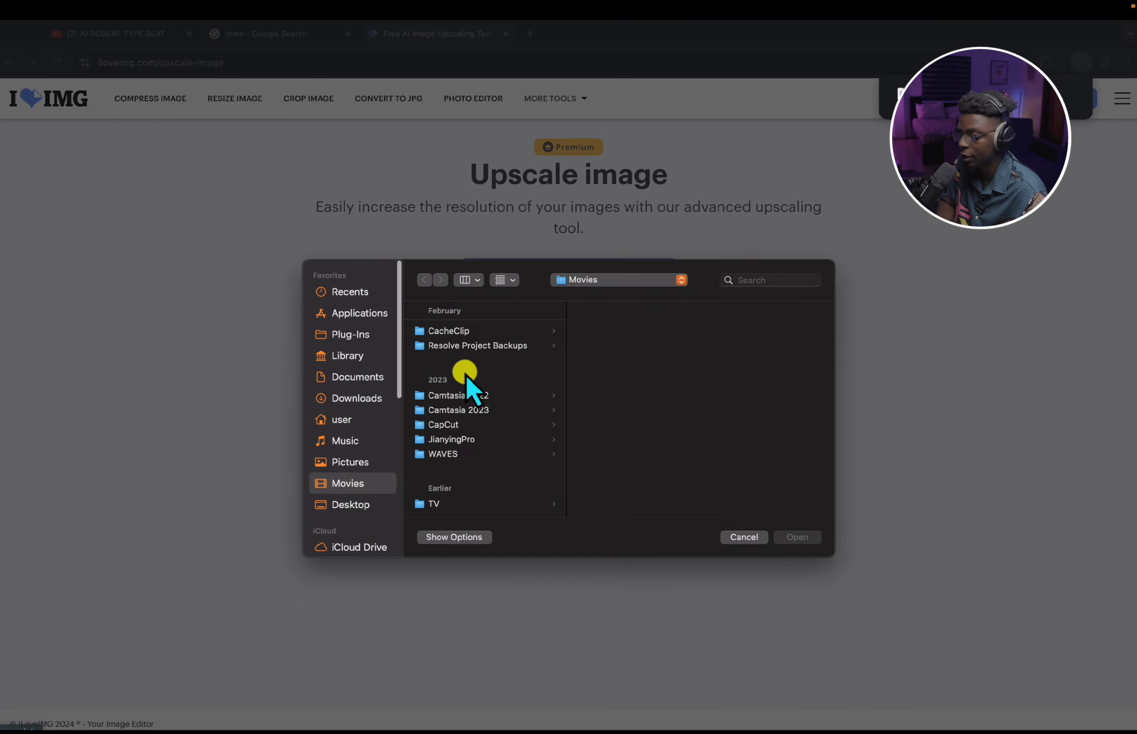
pyautogui.click(362, 398)
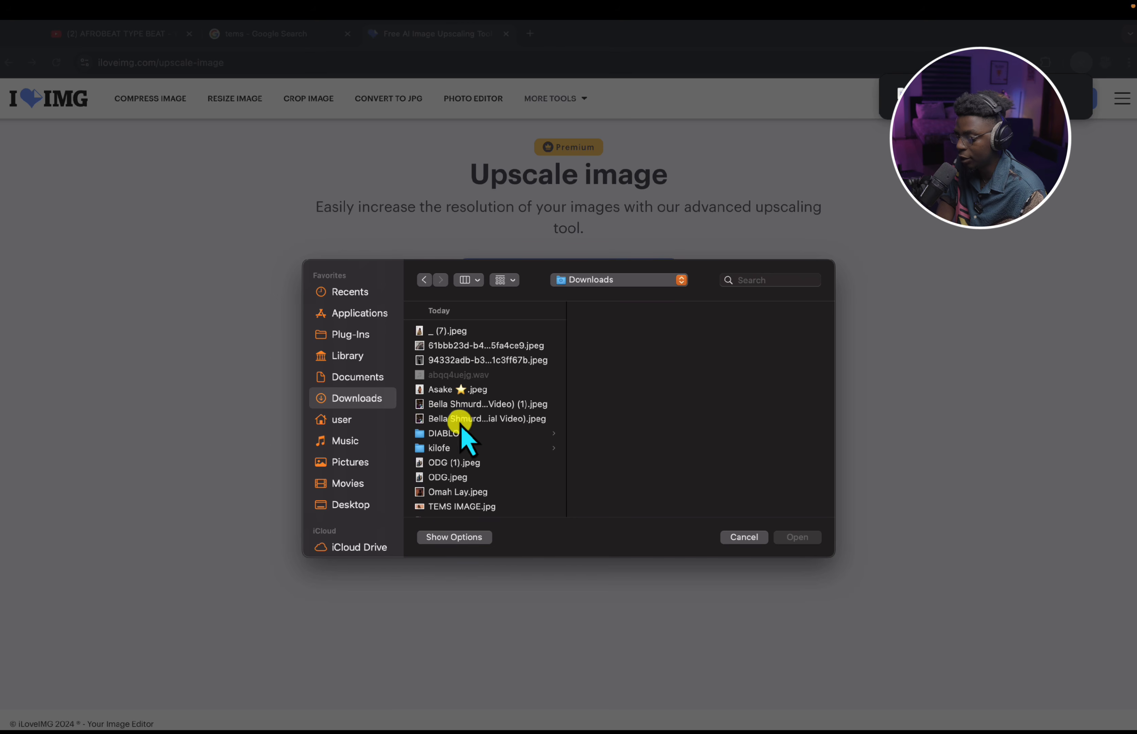
pyautogui.scroll(-3, 461, 461)
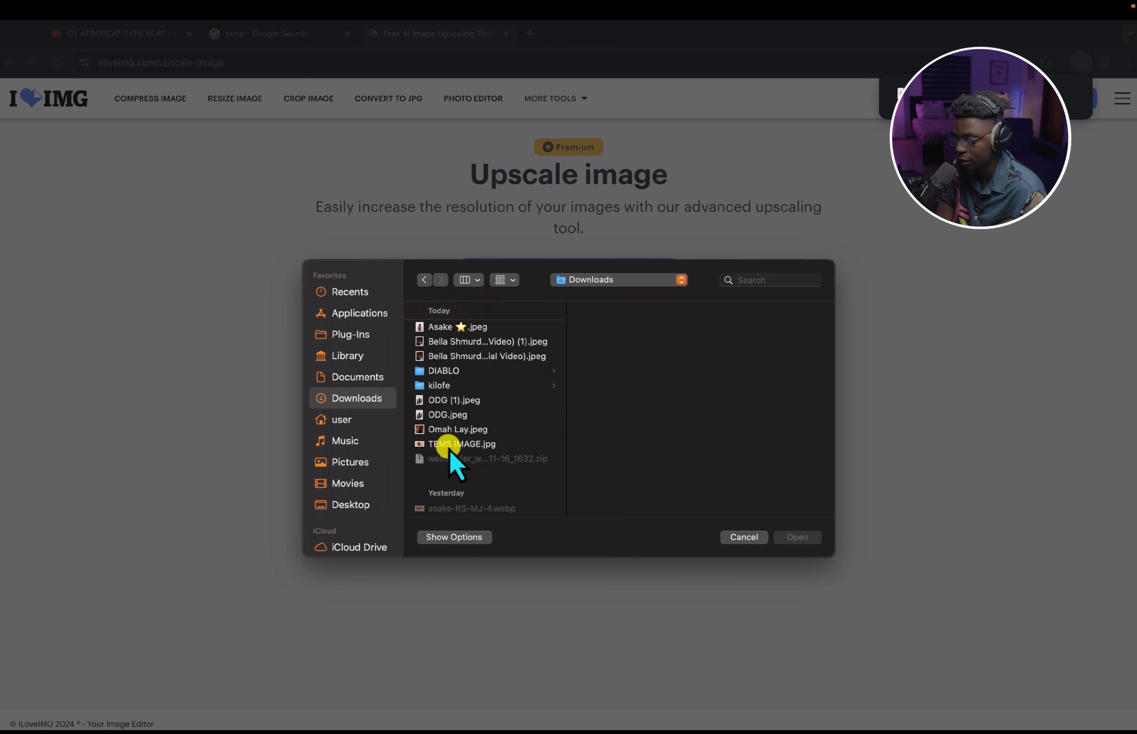
pyautogui.click(449, 444)
pyautogui.click(797, 538)
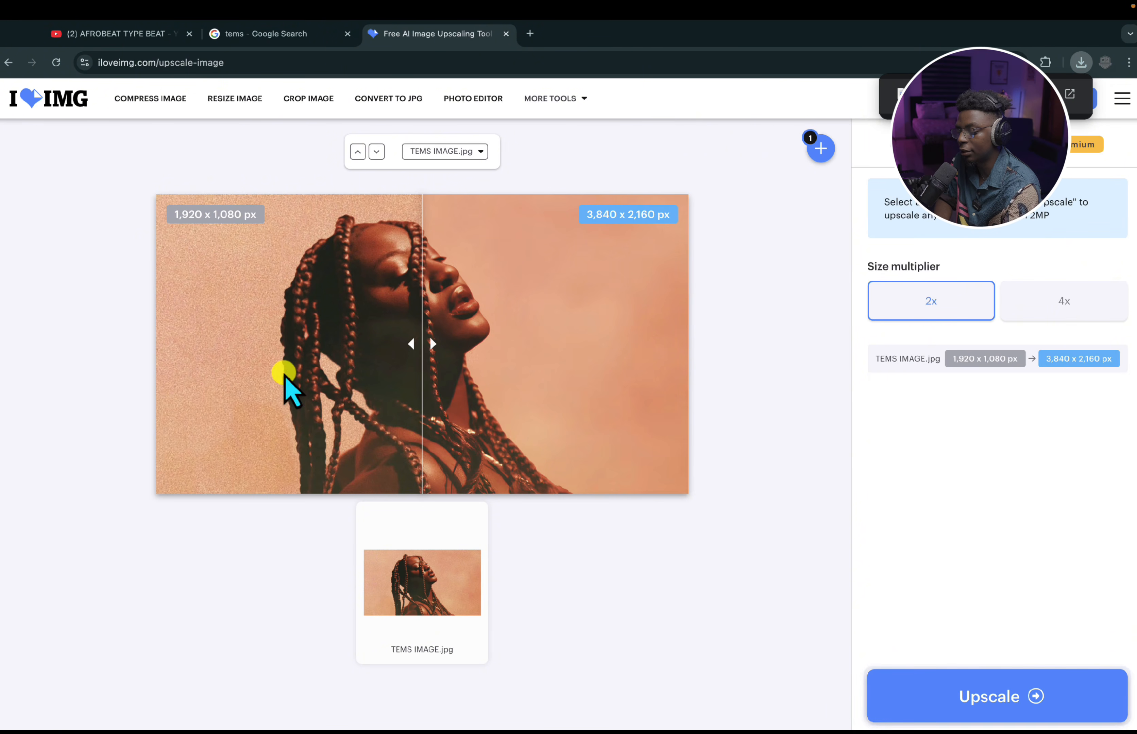
pyautogui.moveTo(421, 334); pyautogui.dragTo(73, 502)
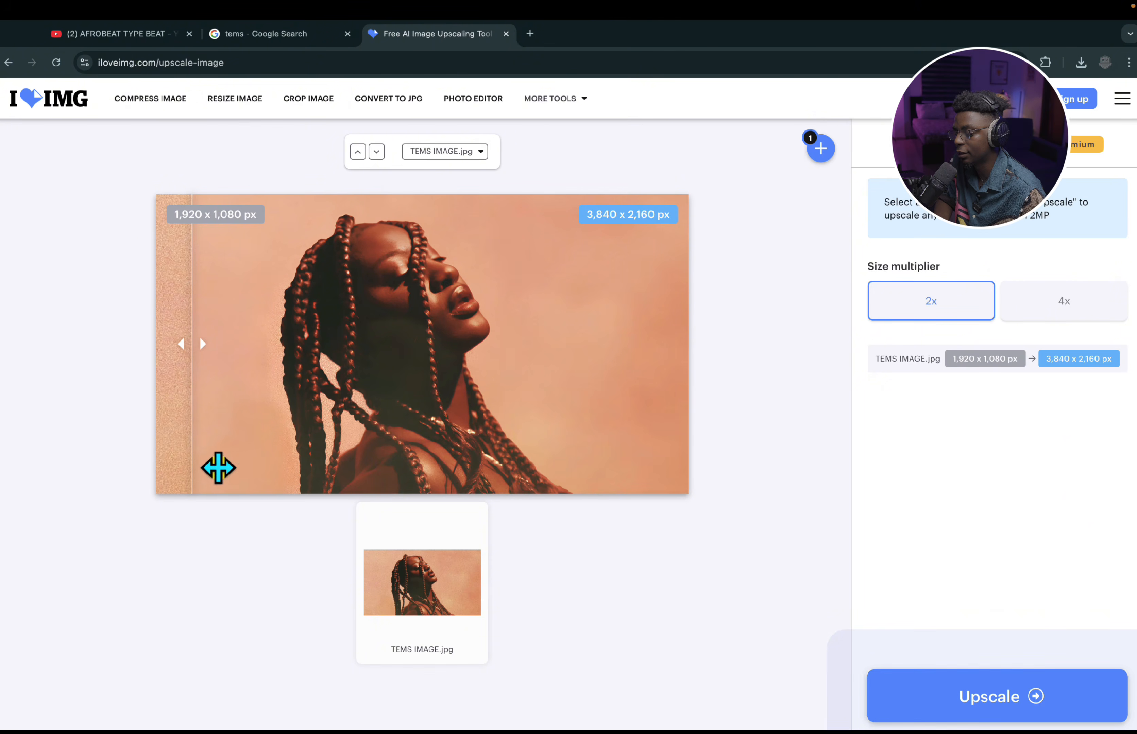
pyautogui.click(954, 690)
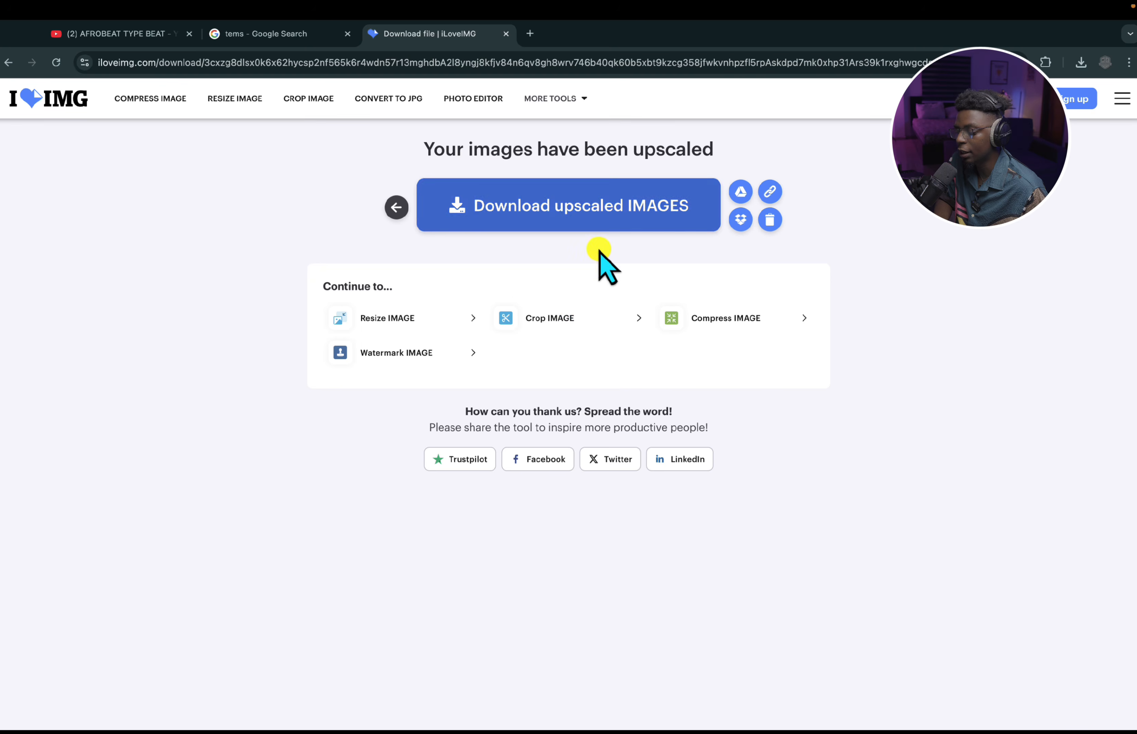
# Download the upscaled image and preview TEMS IMAGE (1).jpg from the Downloads folder.
pyautogui.click(588, 230)
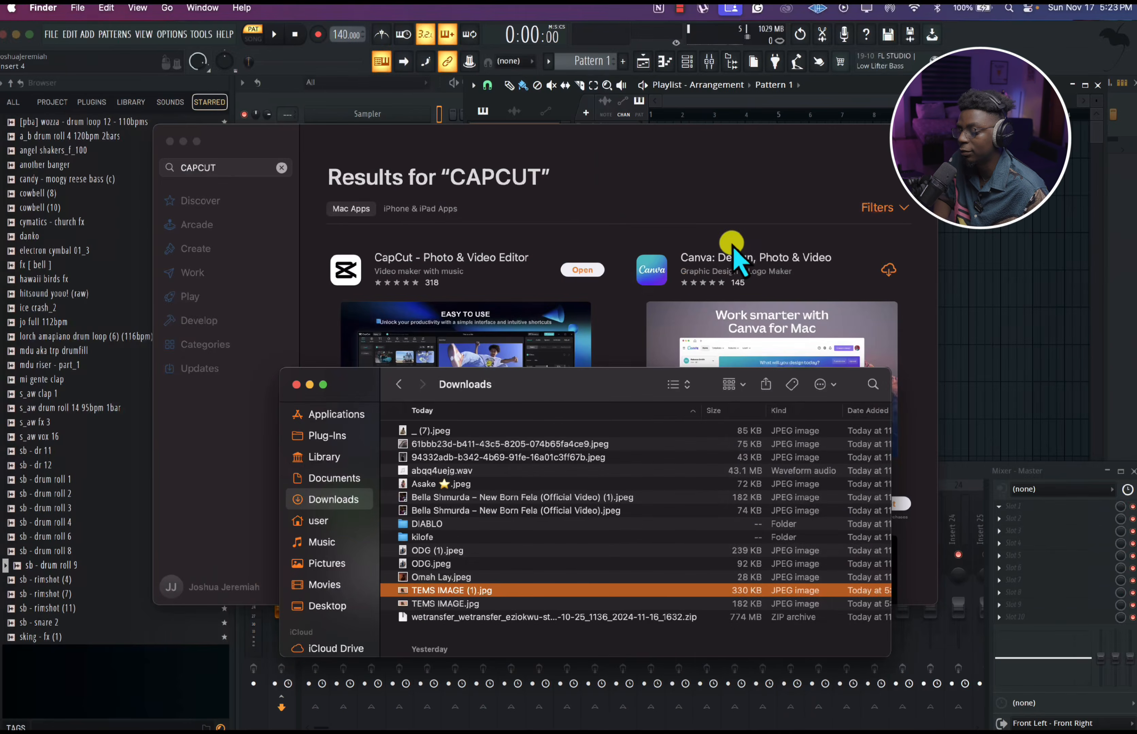
pyautogui.press('space')
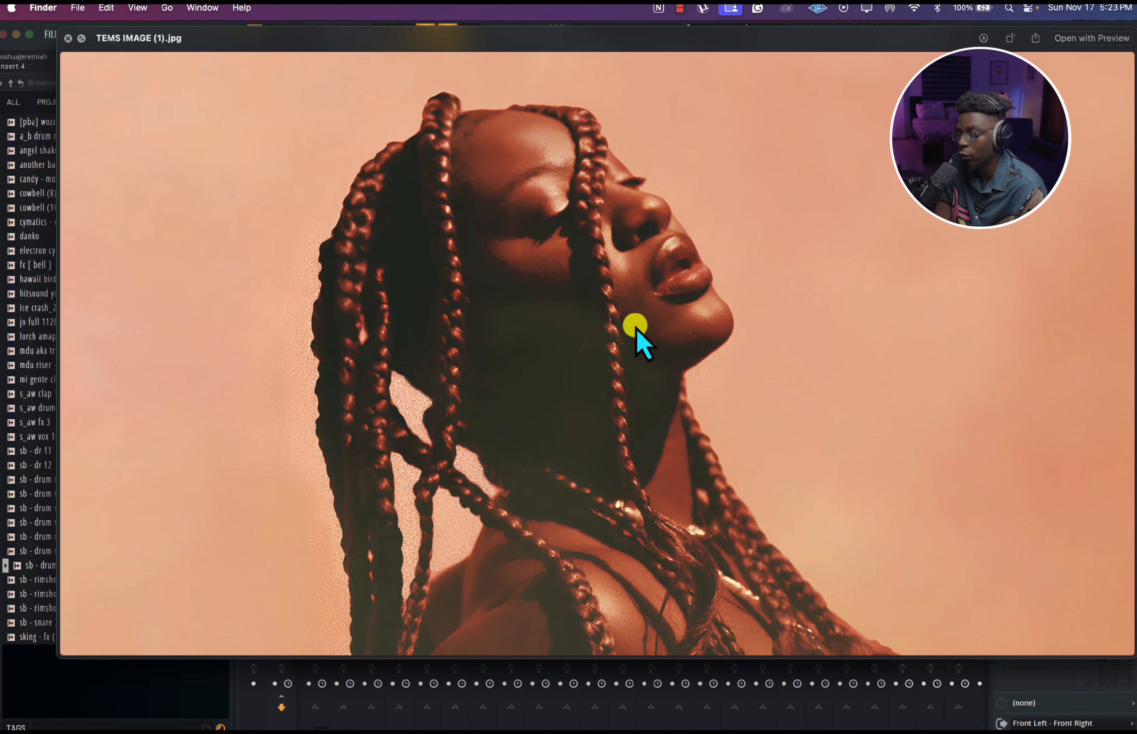
pyautogui.press('space')
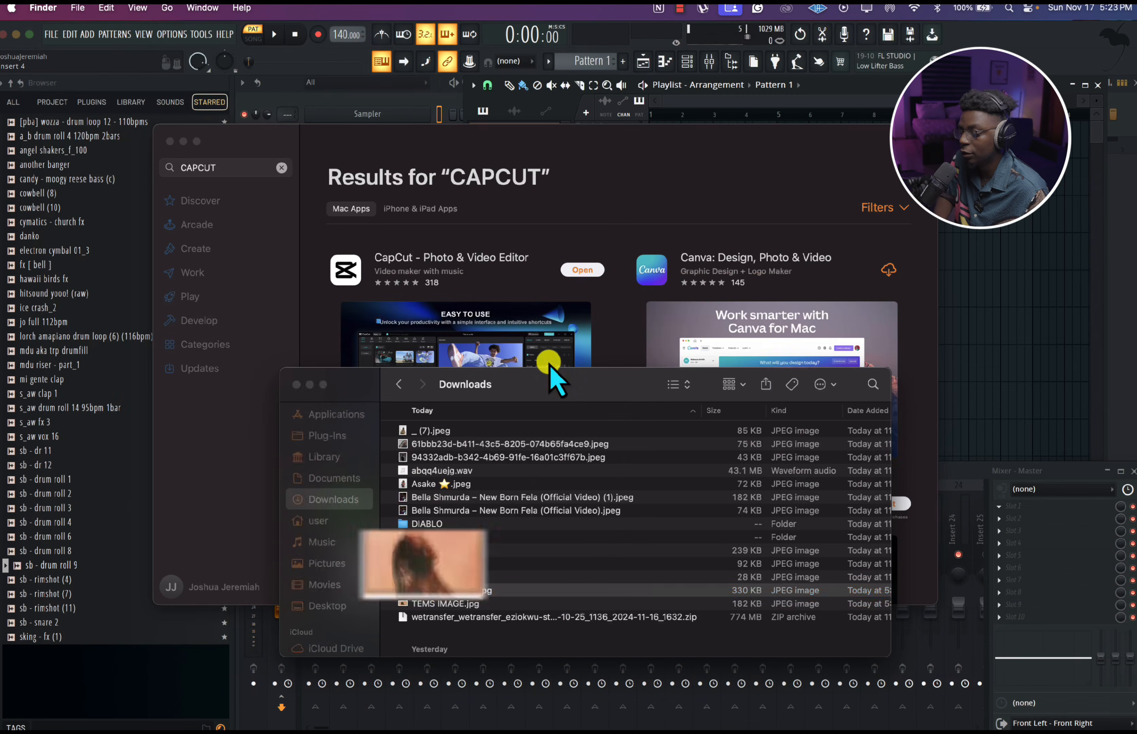
# Switch to CapCut and import TEMS IMAGE (1).jpg from Downloads into project 1117.
pyautogui.click(220, 723)
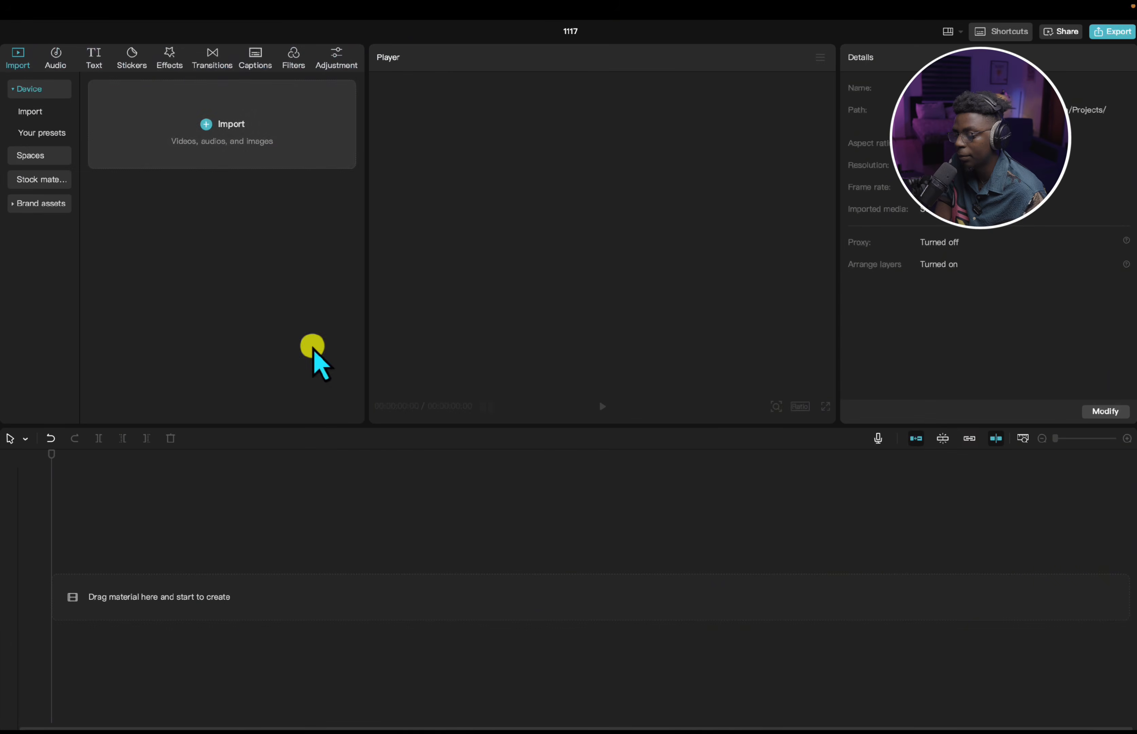
pyautogui.click(282, 153)
pyautogui.scroll(-10, 460, 398)
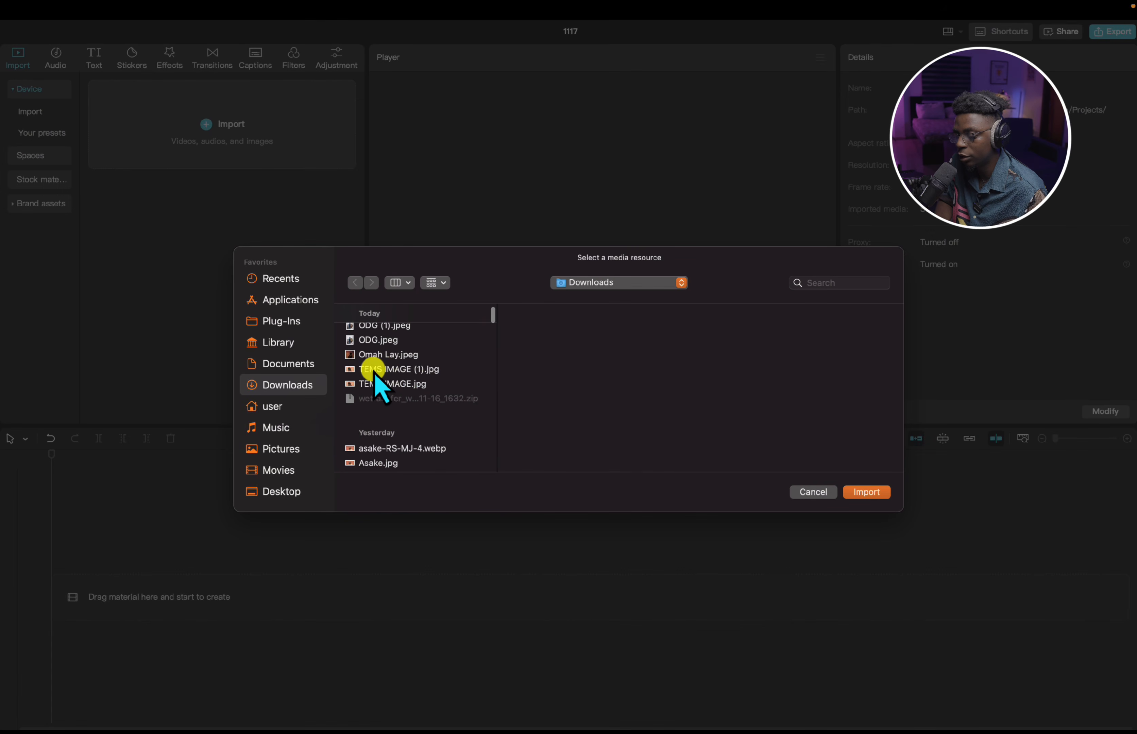
pyautogui.click(412, 371)
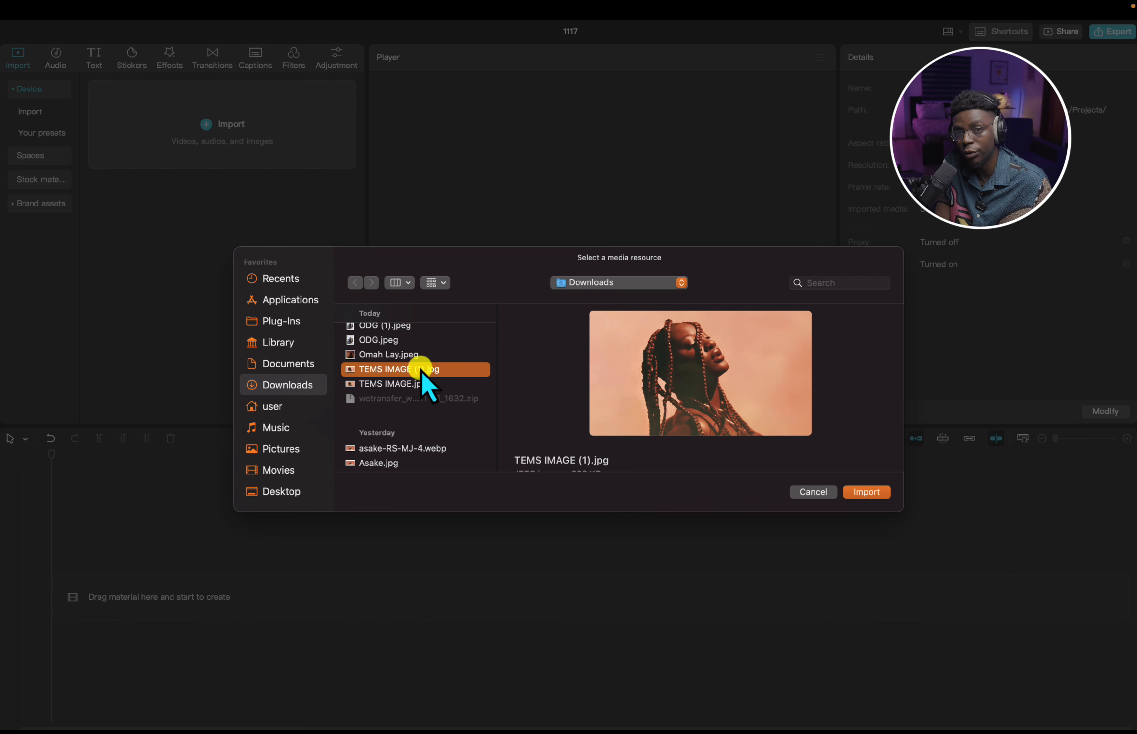
pyautogui.click(868, 494)
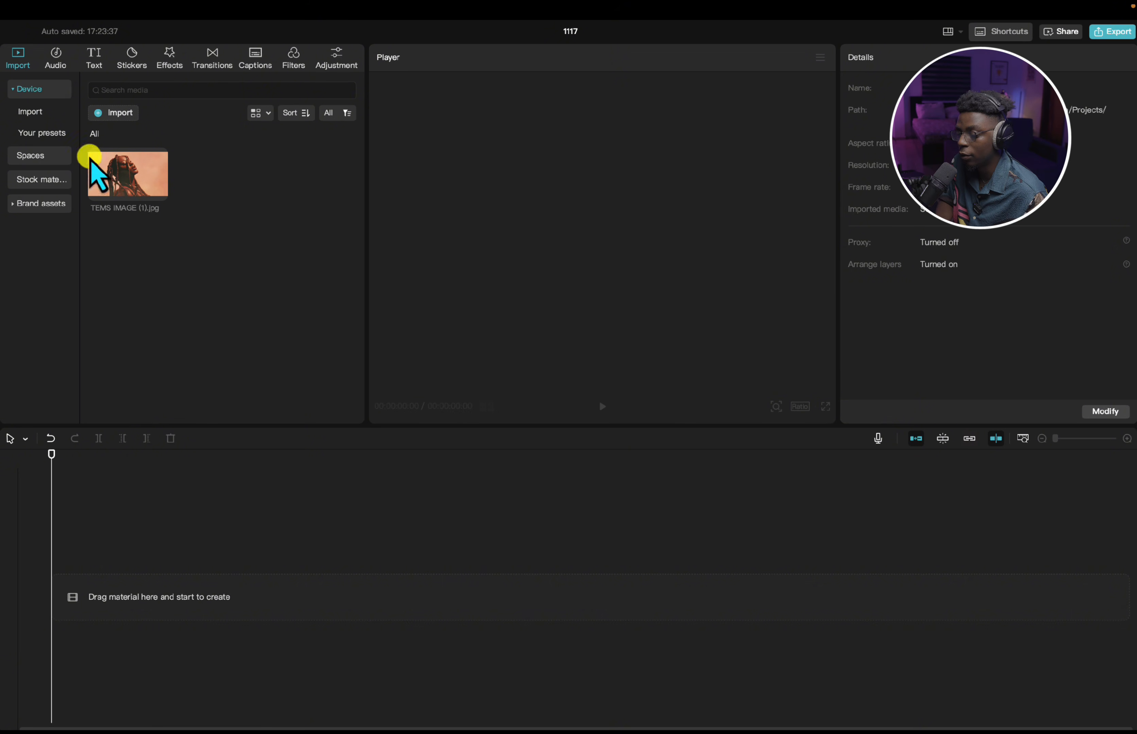
# Place TEMS IMAGE (1).jpg at the start of the main video track on the timeline.
pyautogui.click(107, 174)
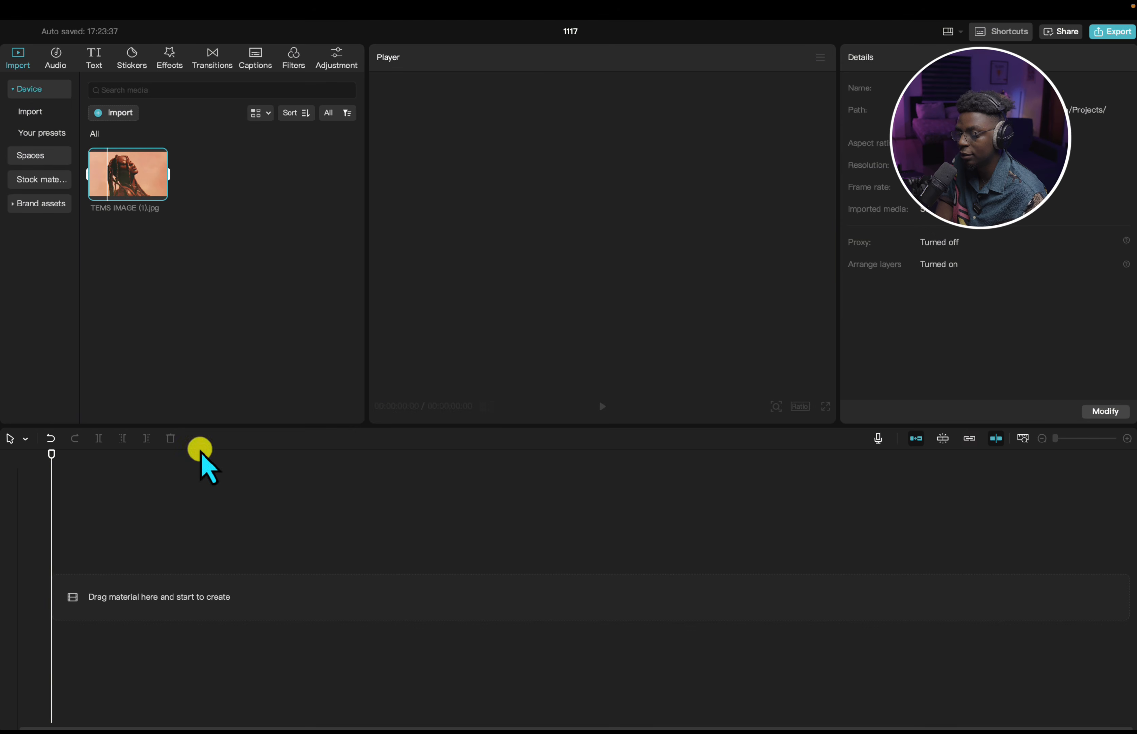
pyautogui.moveTo(128, 188); pyautogui.dragTo(103, 607)
pyautogui.click(143, 549)
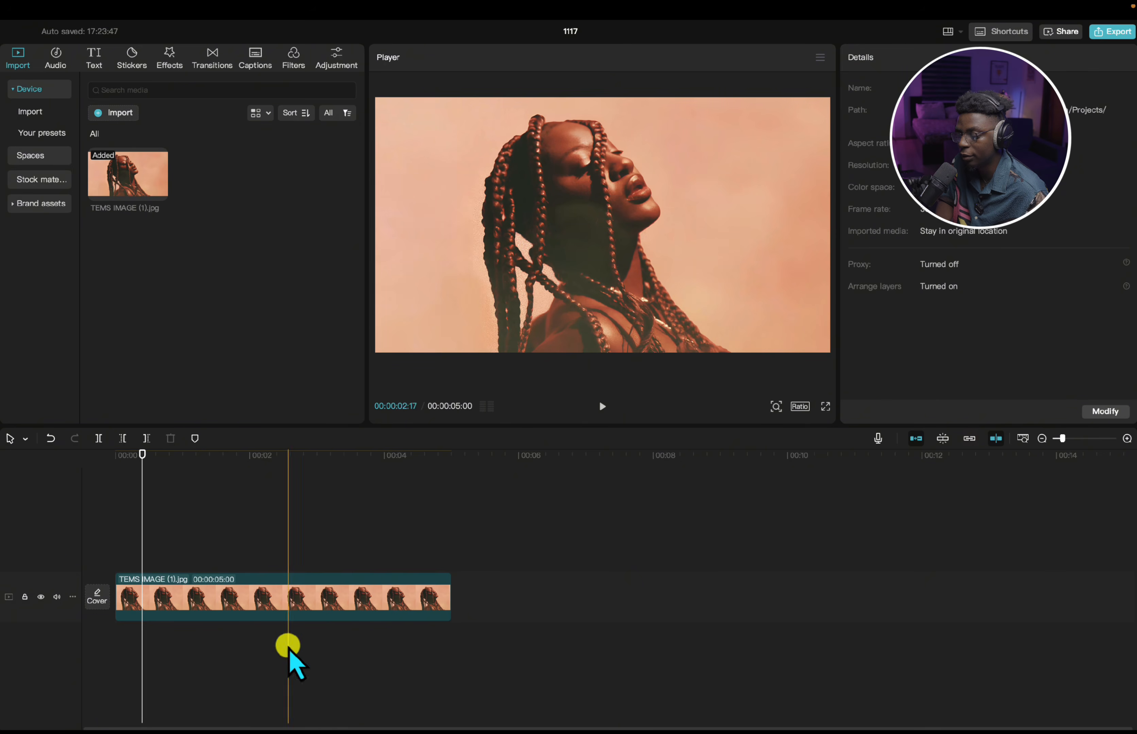
pyautogui.click(190, 607)
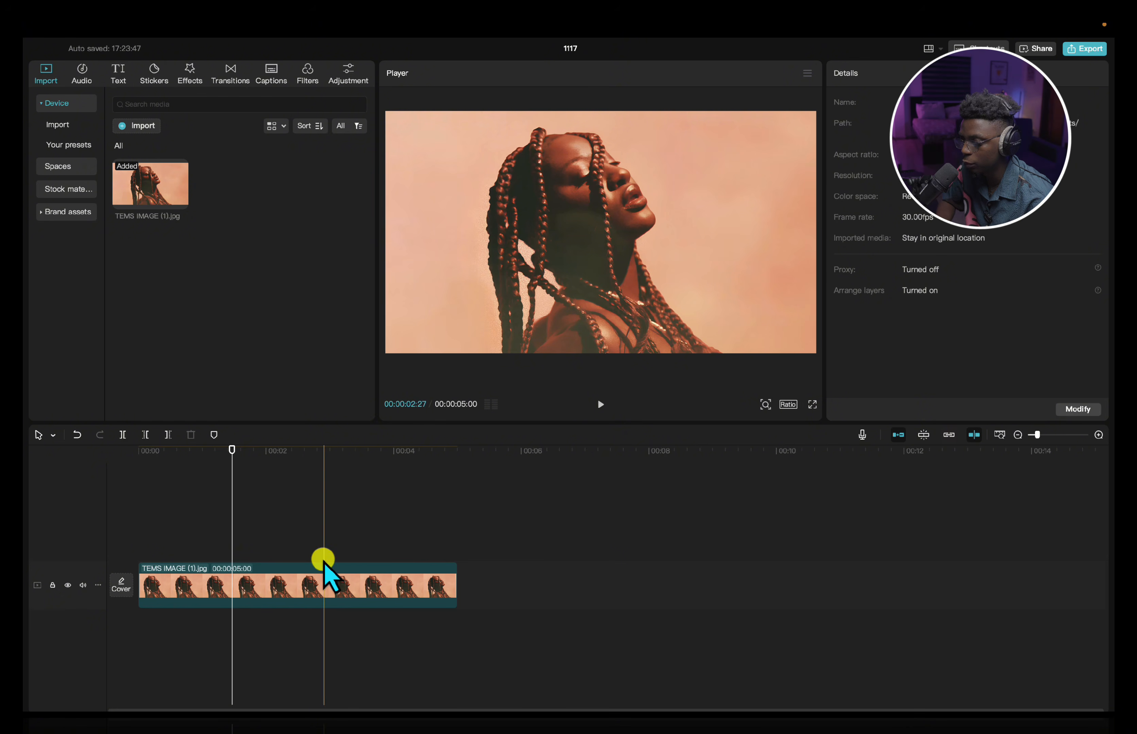
pyautogui.scroll(2, 233, 595)
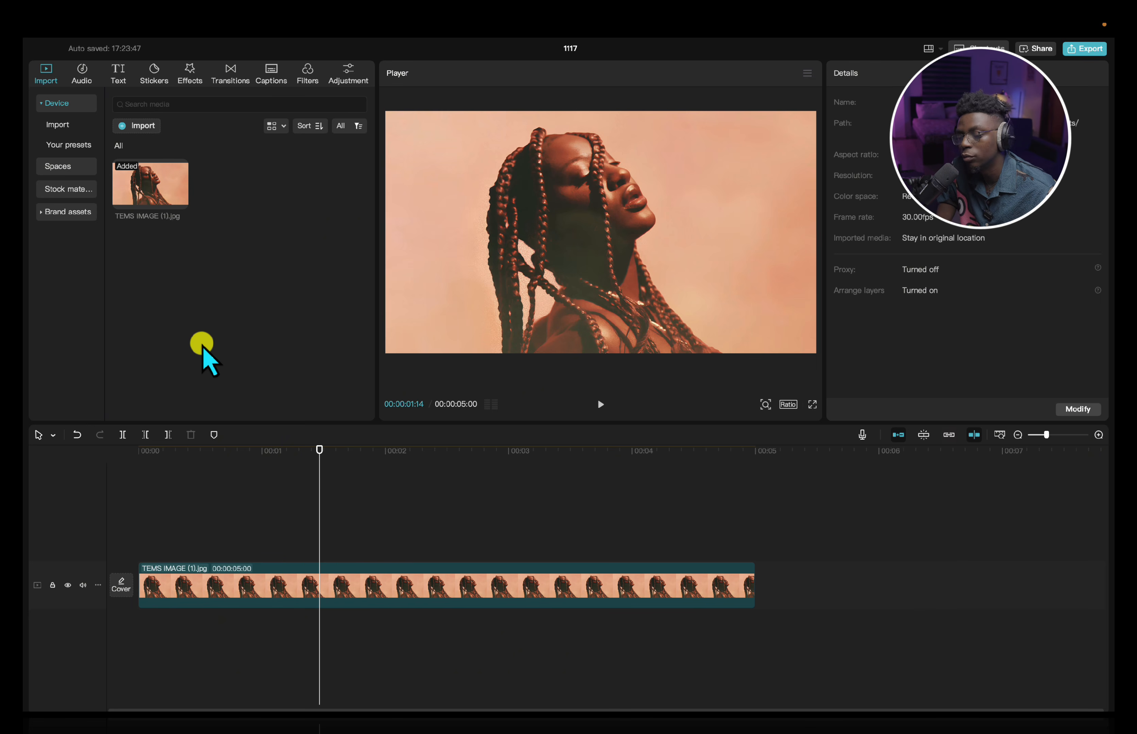
# Add a default text clip on a track above the image and change its text to CRAZY.
pyautogui.click(120, 81)
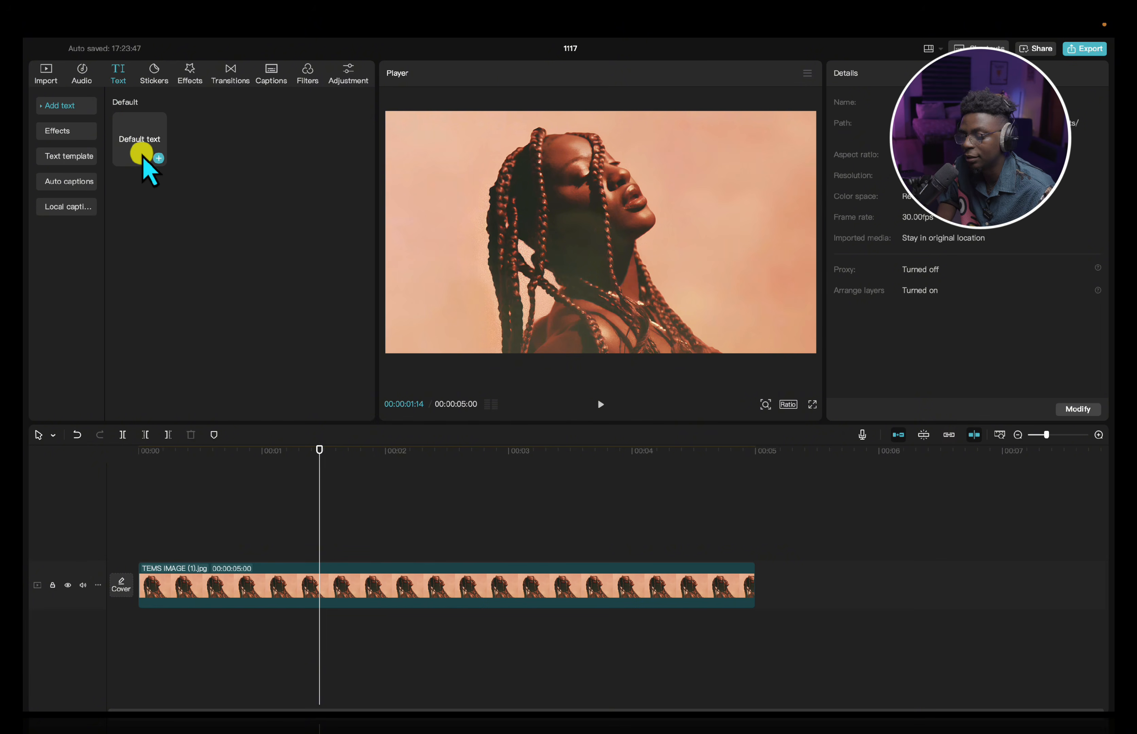
pyautogui.moveTo(148, 160); pyautogui.dragTo(182, 545)
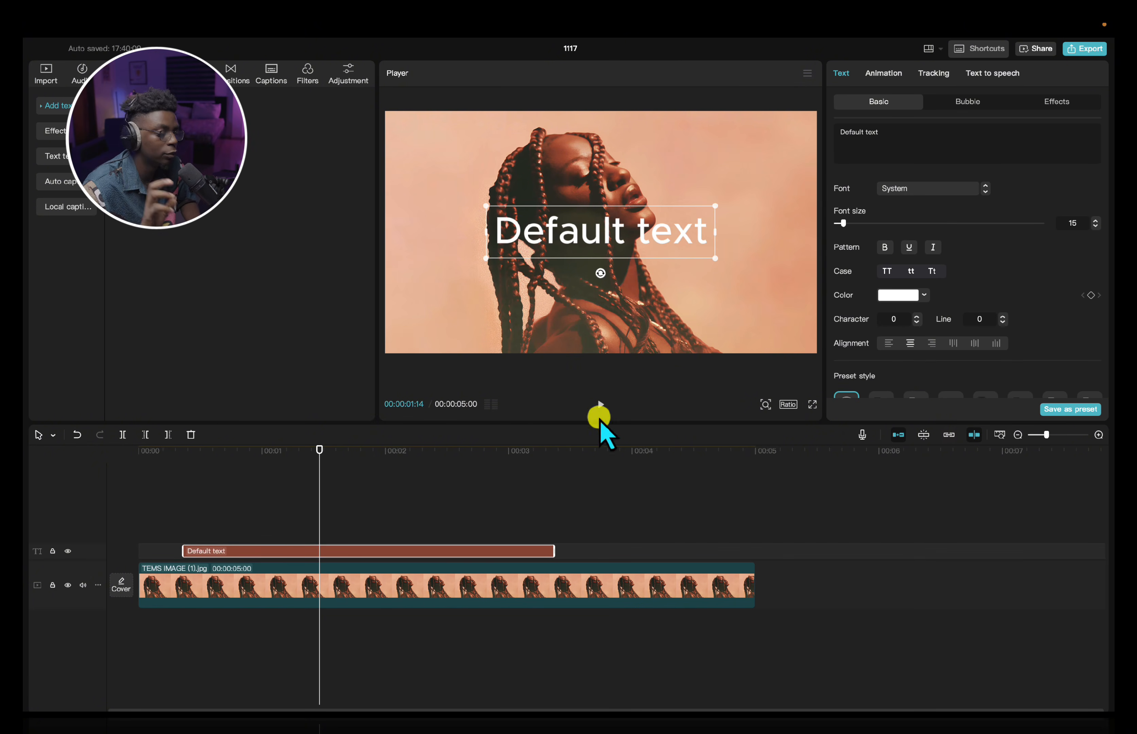
pyautogui.press('super+a')
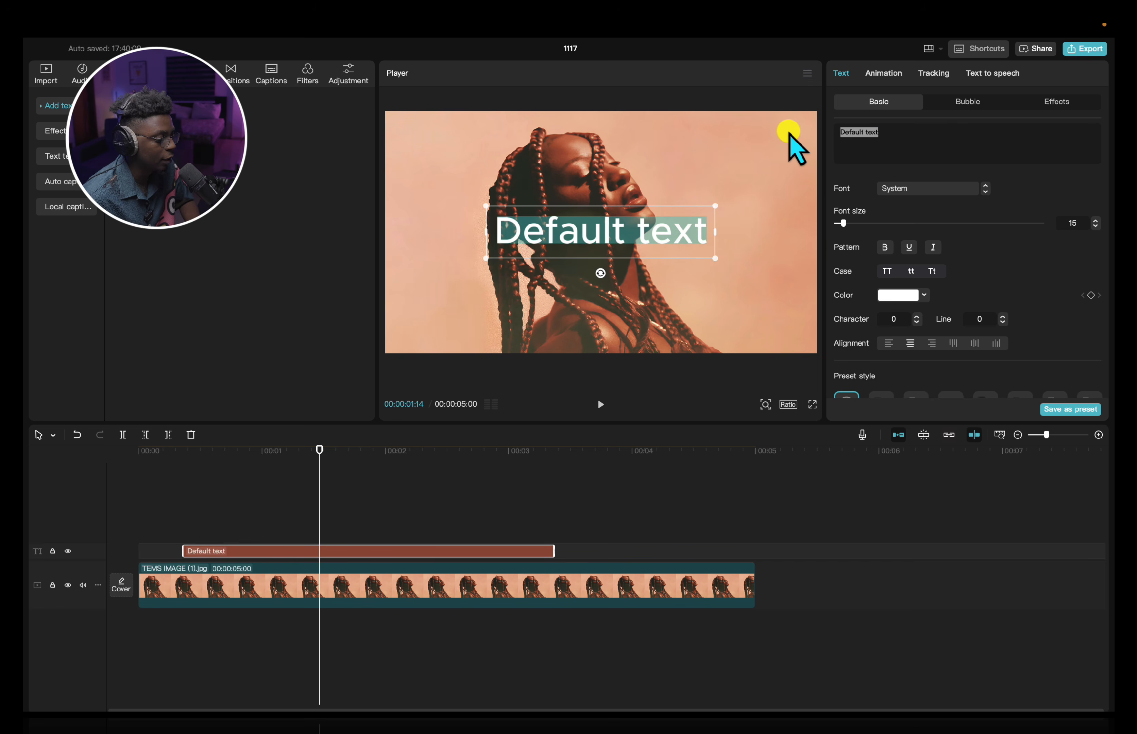
pyautogui.write('C')
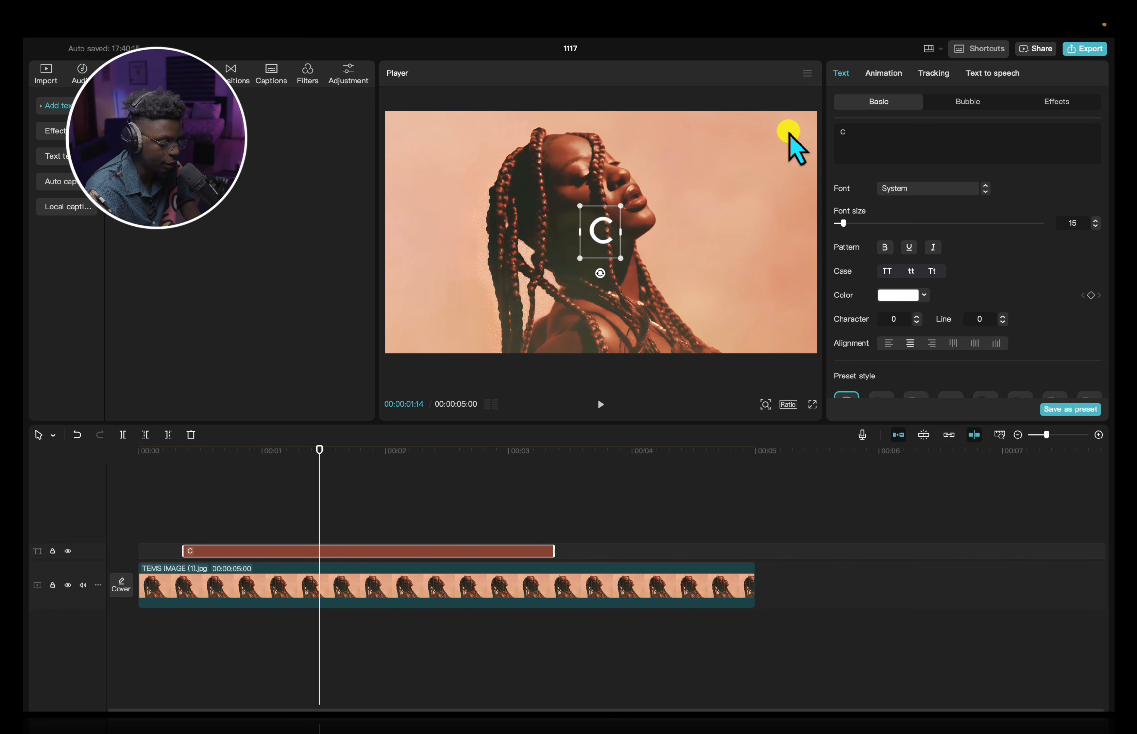
pyautogui.write('RAZY')
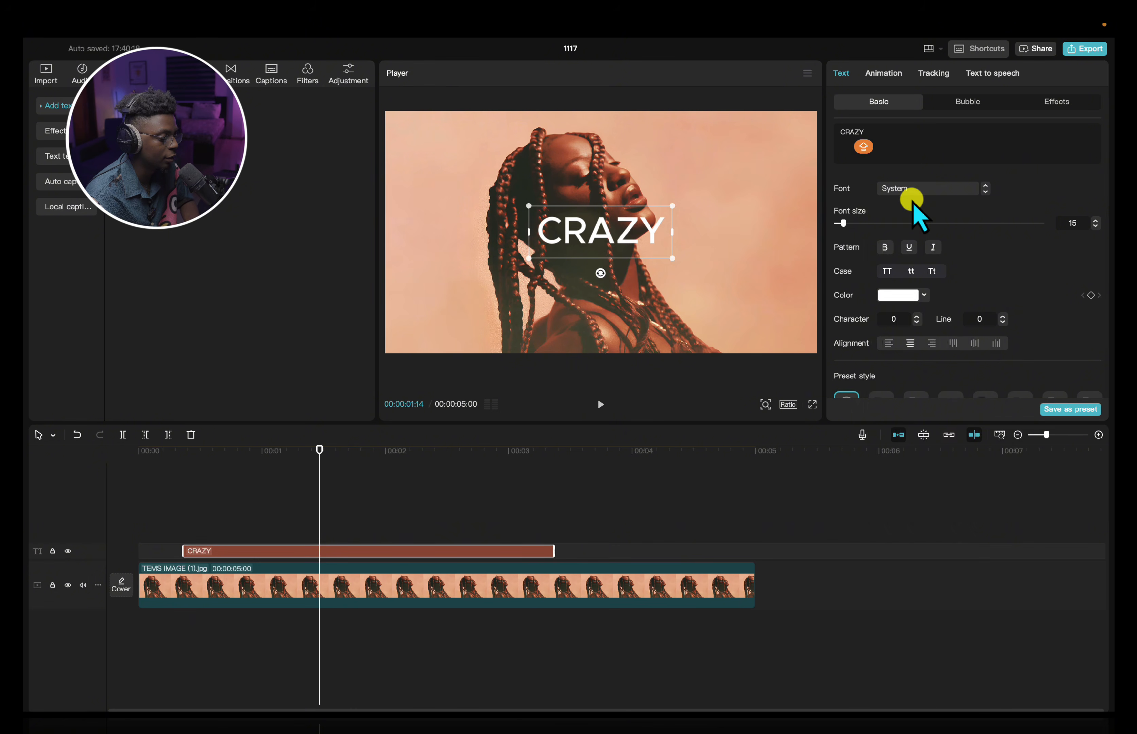
# Set the CRAZY text's font to Sunday Masthead-Rg and scale it up to about twice its size in the preview.
pyautogui.click(903, 190)
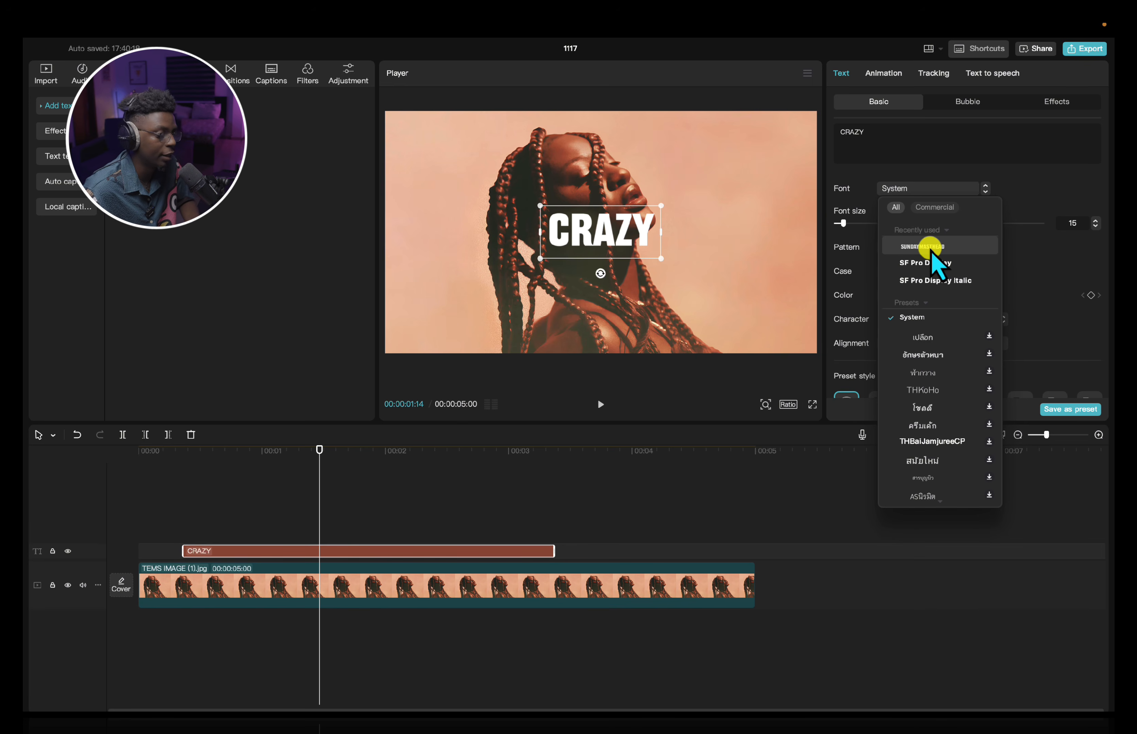
pyautogui.click(951, 246)
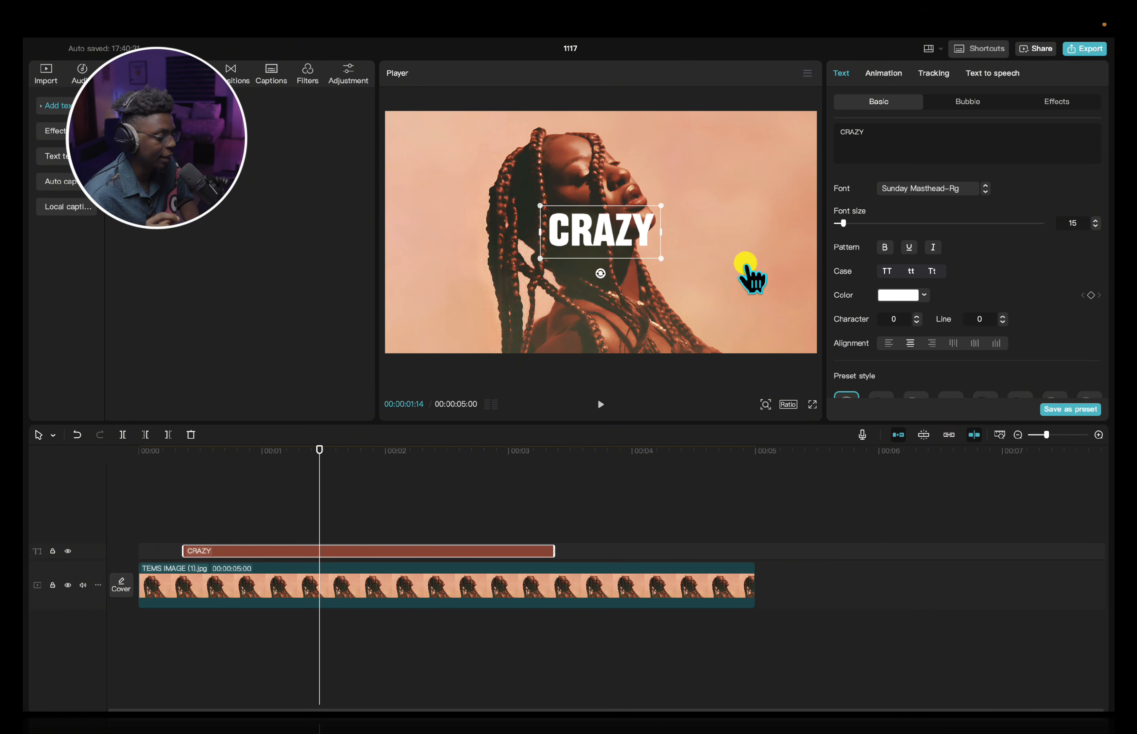
pyautogui.moveTo(660, 258); pyautogui.dragTo(774, 304)
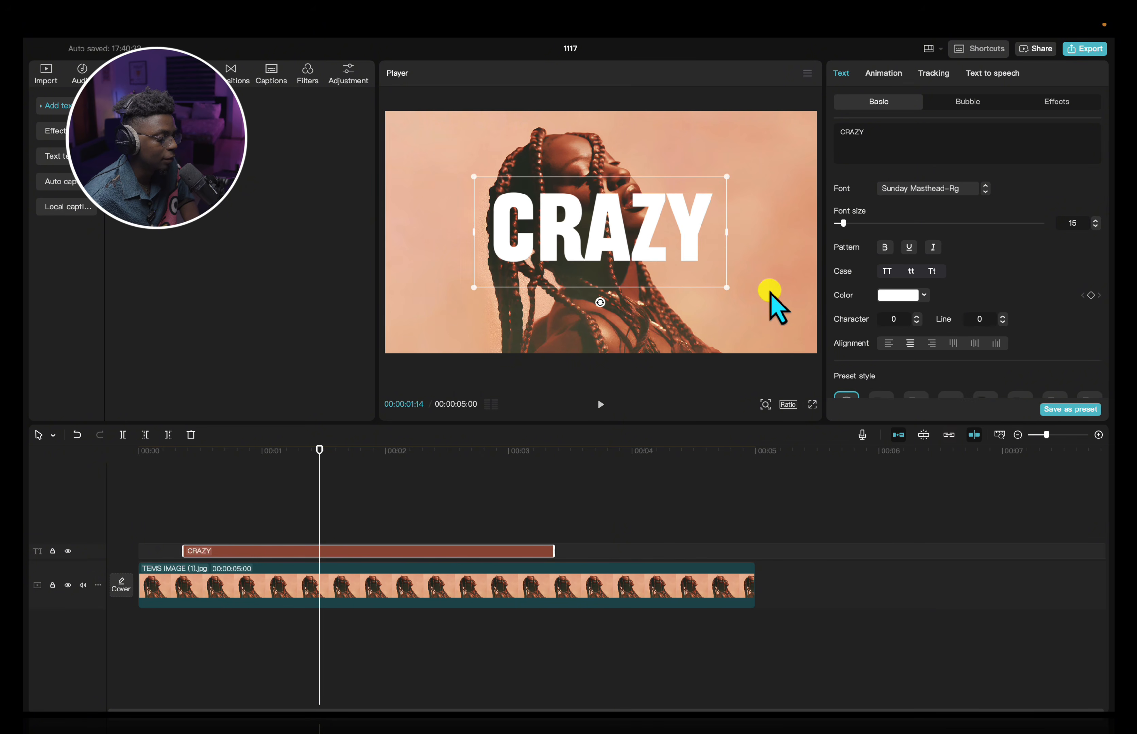
# Move the CRAZY clip to the start of the timeline and extend its end to match the five-second image clip.
pyautogui.click(258, 518)
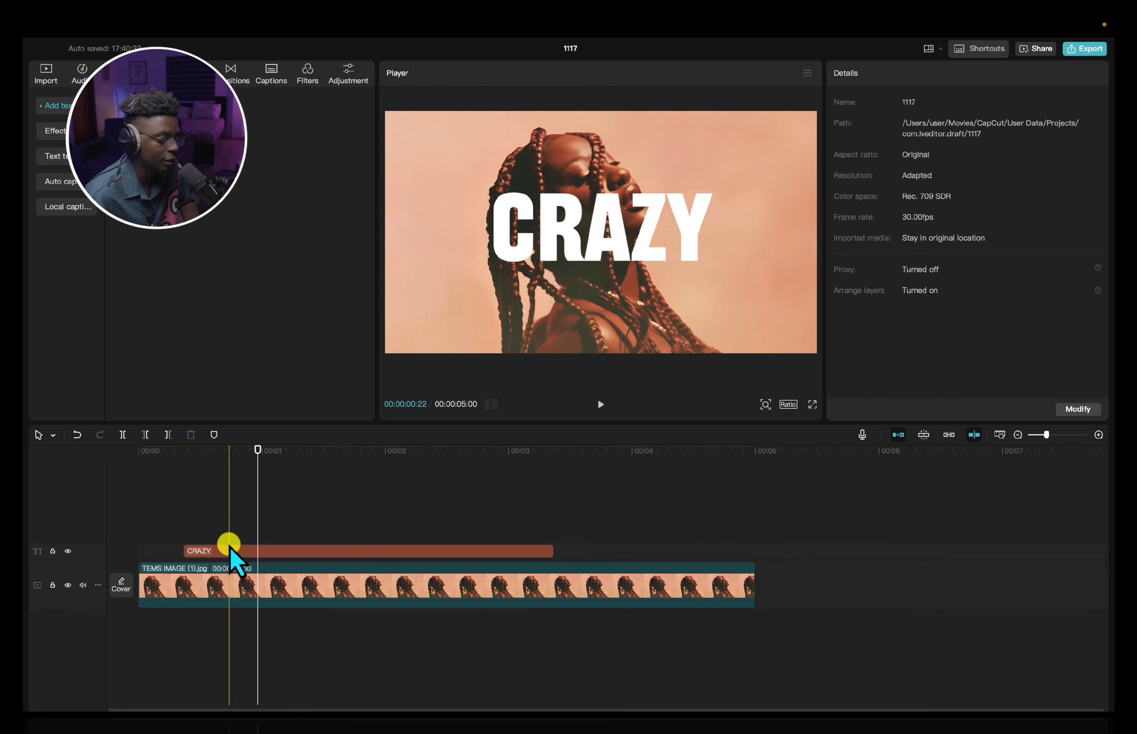
pyautogui.click(205, 551)
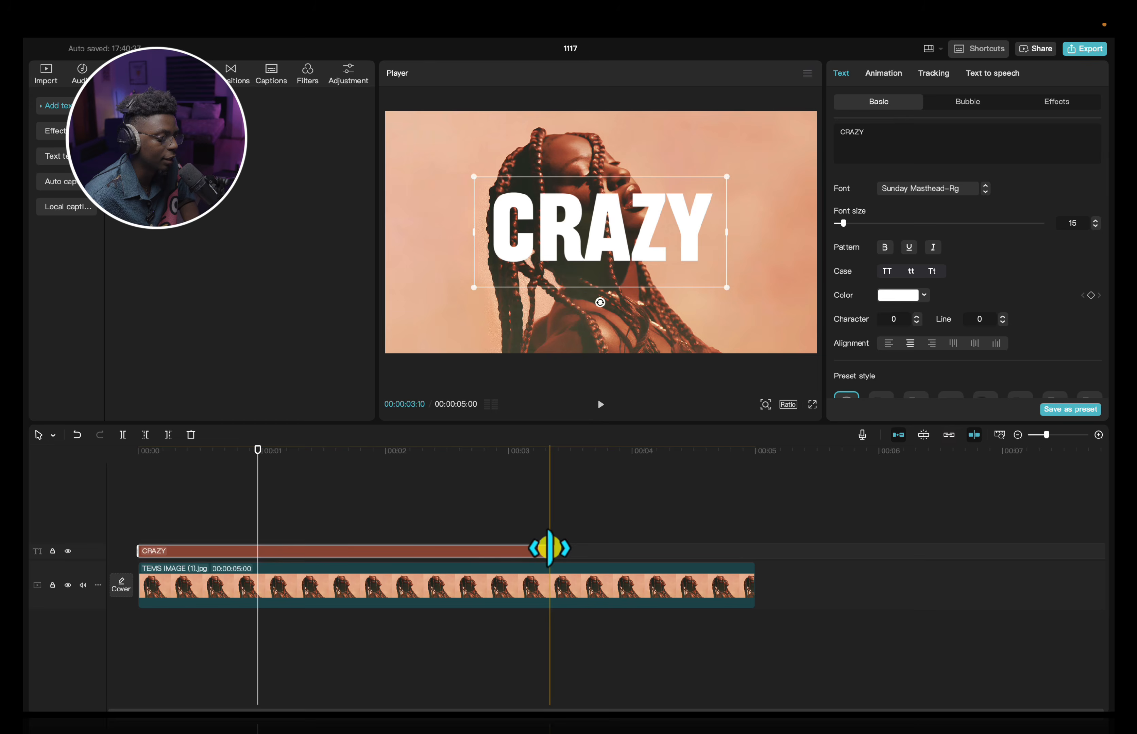
pyautogui.moveTo(554, 552); pyautogui.dragTo(751, 577)
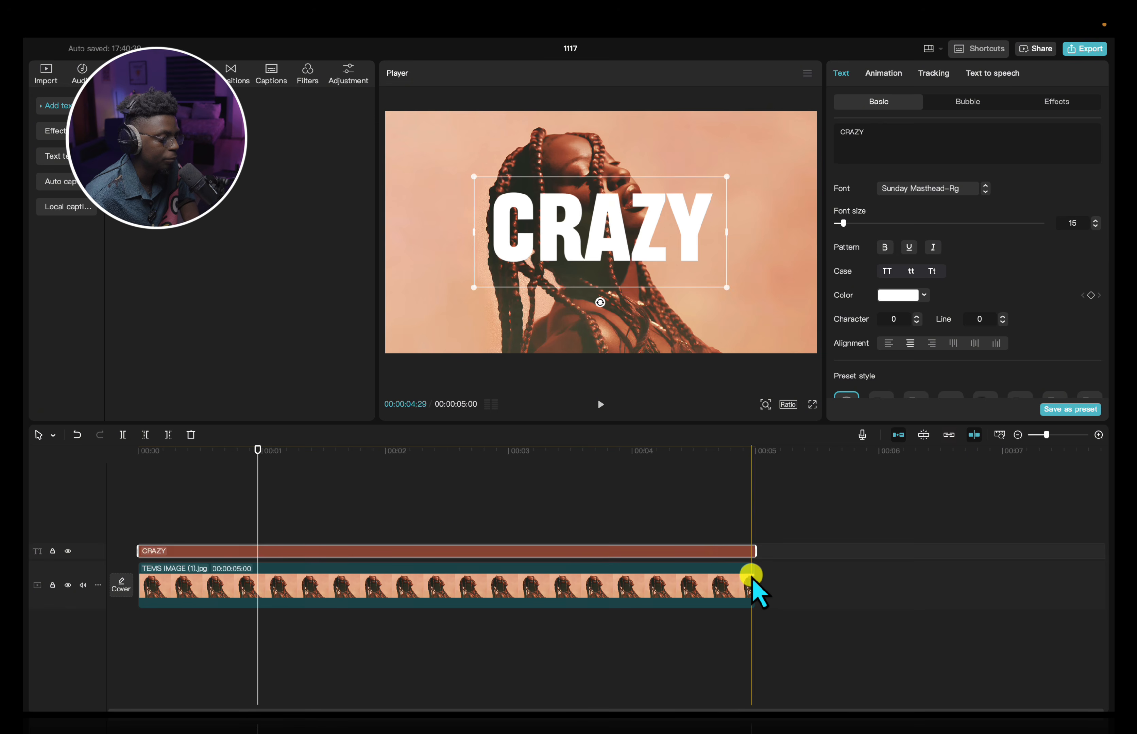
pyautogui.click(291, 507)
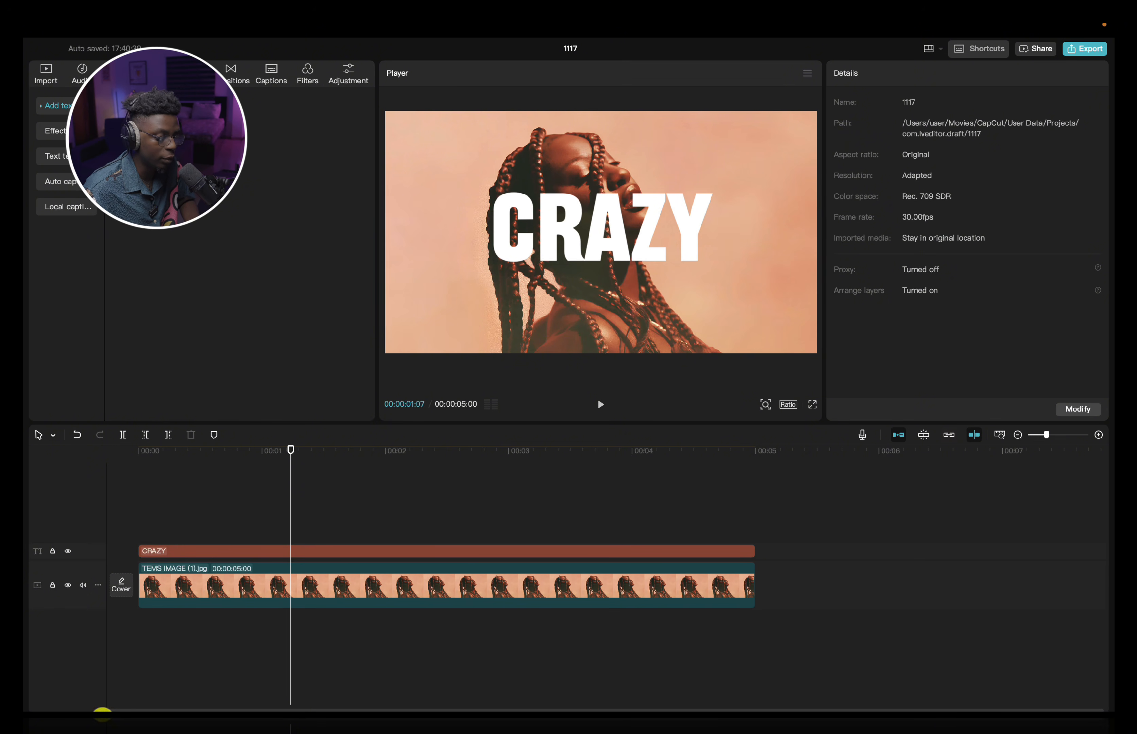
# Switch to Chrome and examine the rating logo on the Melody thumbnail in the YouTube AFROBEAT TYPE BEAT results.
pyautogui.click(162, 689)
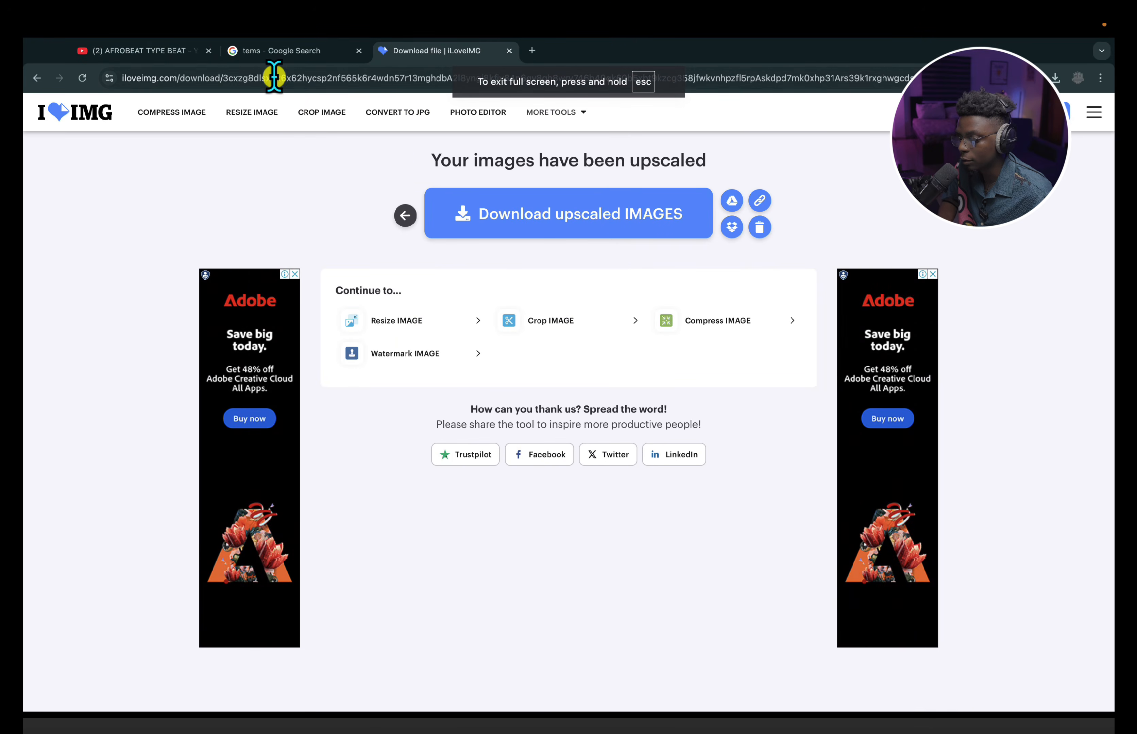
pyautogui.click(140, 52)
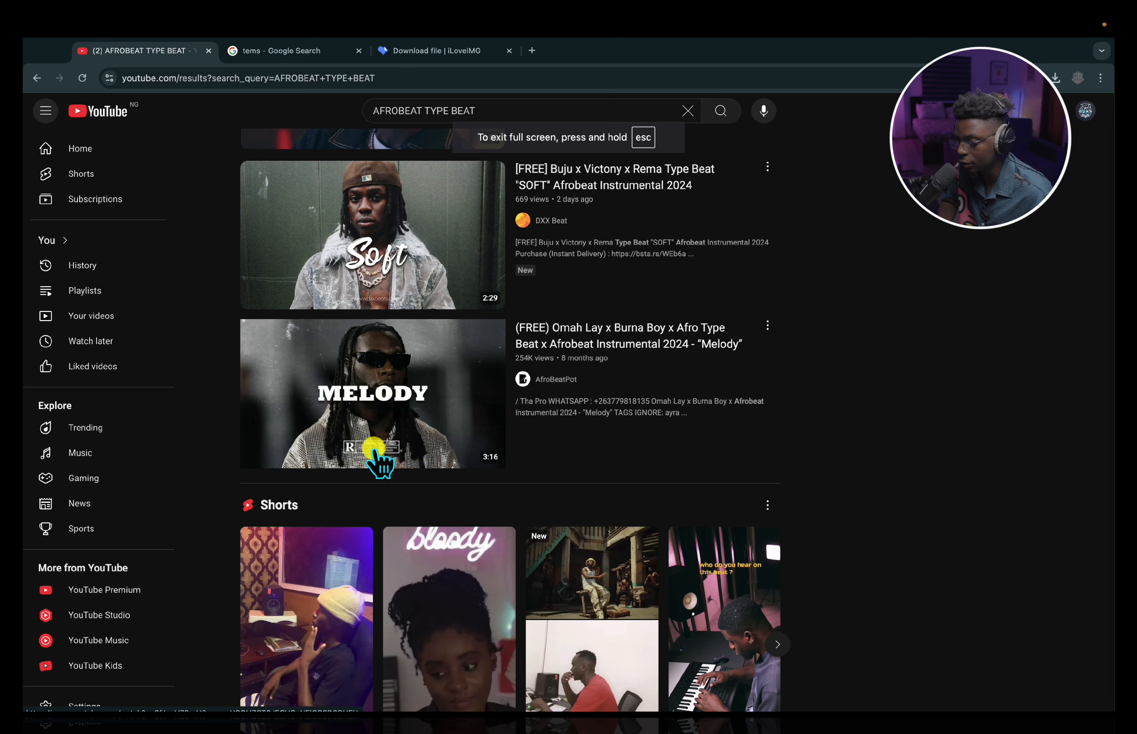
pyautogui.moveTo(182, 712)
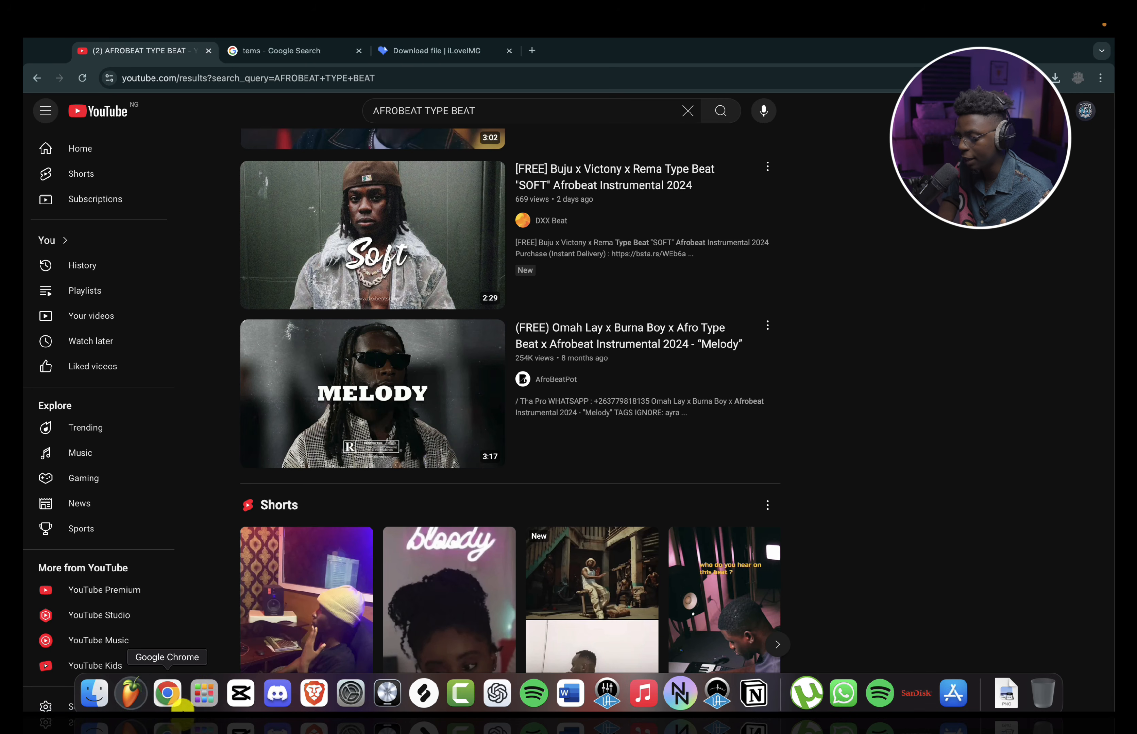
# Search the Mac for RESTRICTED and close the search.
pyautogui.press('super+space')
pyautogui.write('RESTRIC')
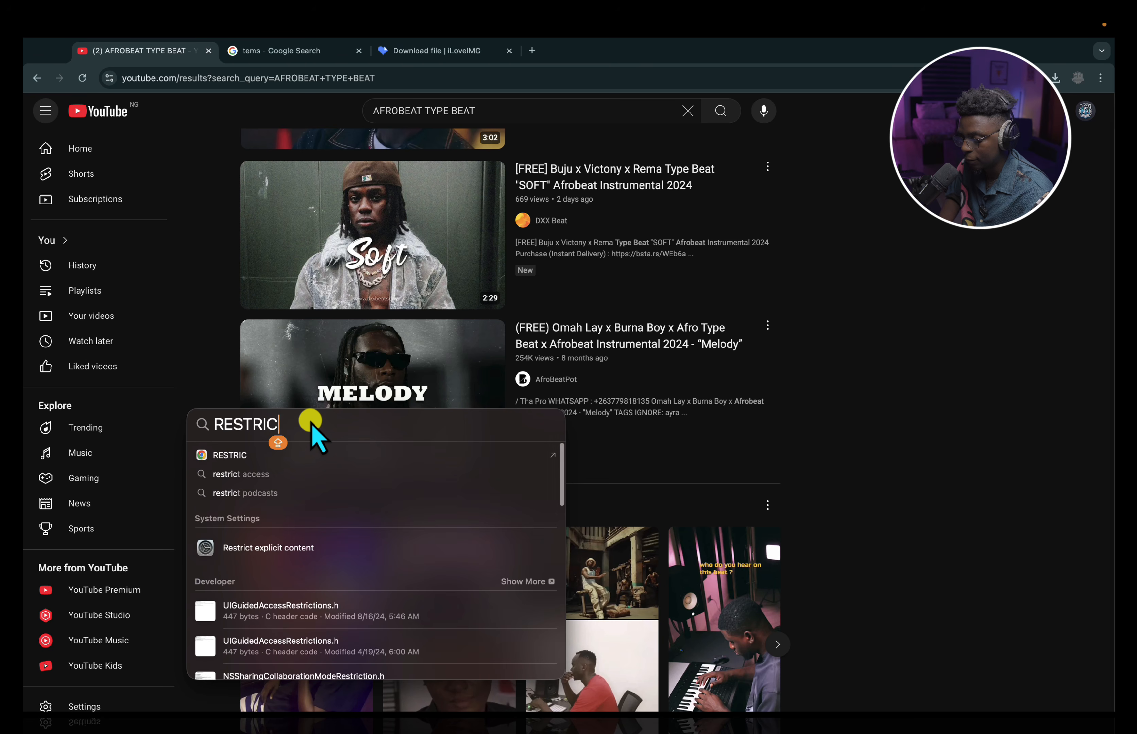
pyautogui.write('TED')
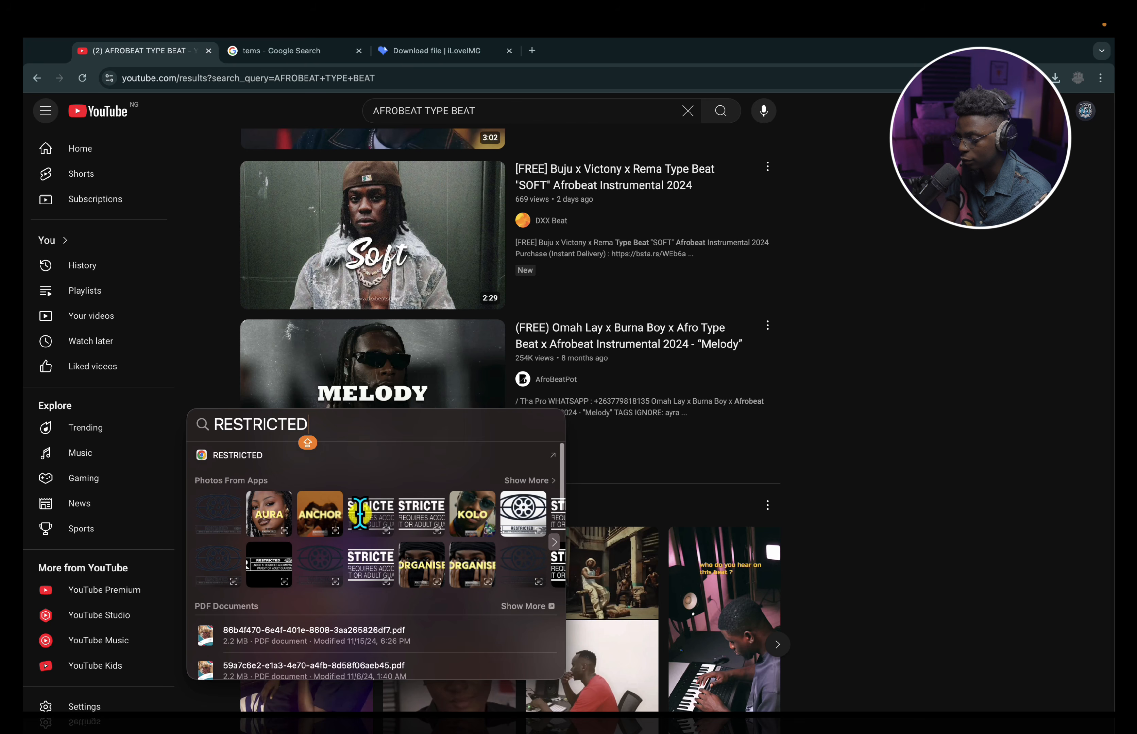
pyautogui.press('Escape')
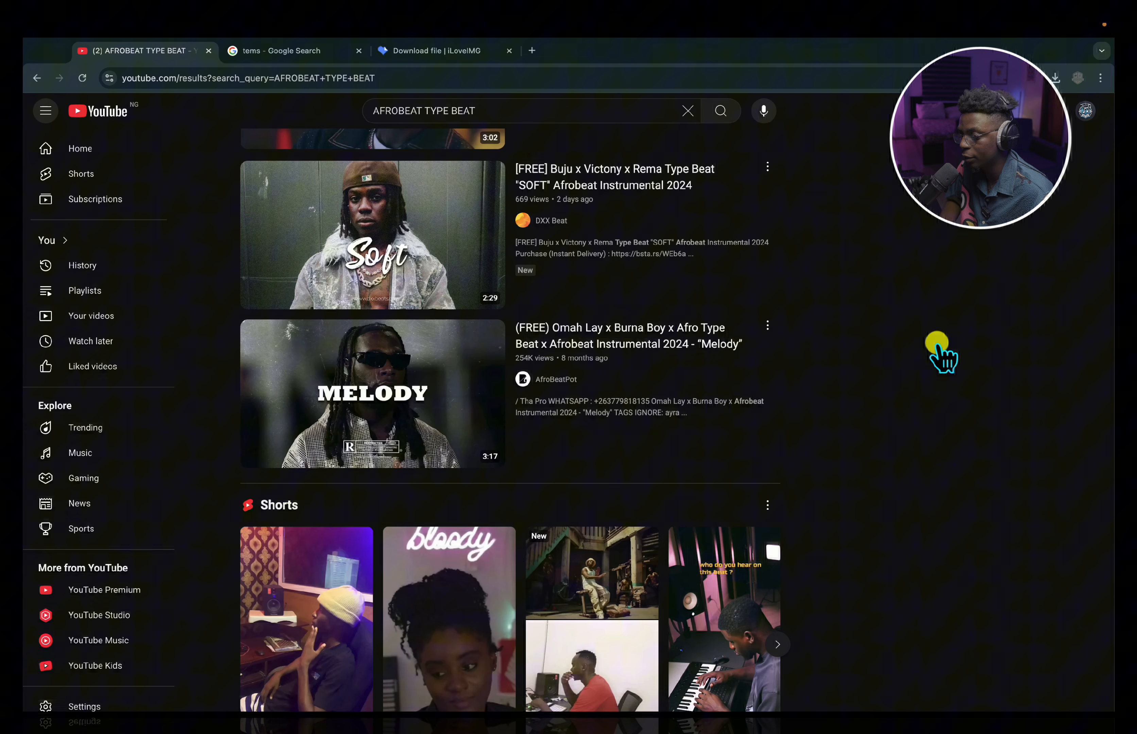
# Search Google for RESTRICTED LOGO PNG in a new tab.
pyautogui.click(532, 50)
pyautogui.write('REST')
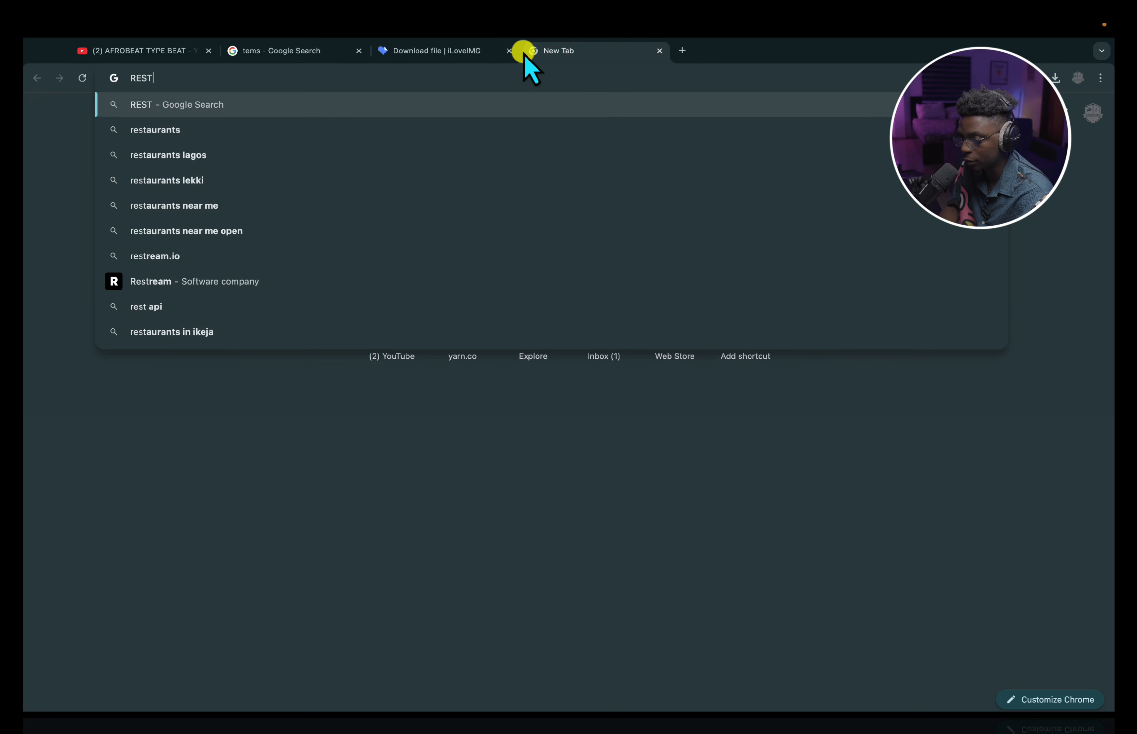
pyautogui.write('RCI==')
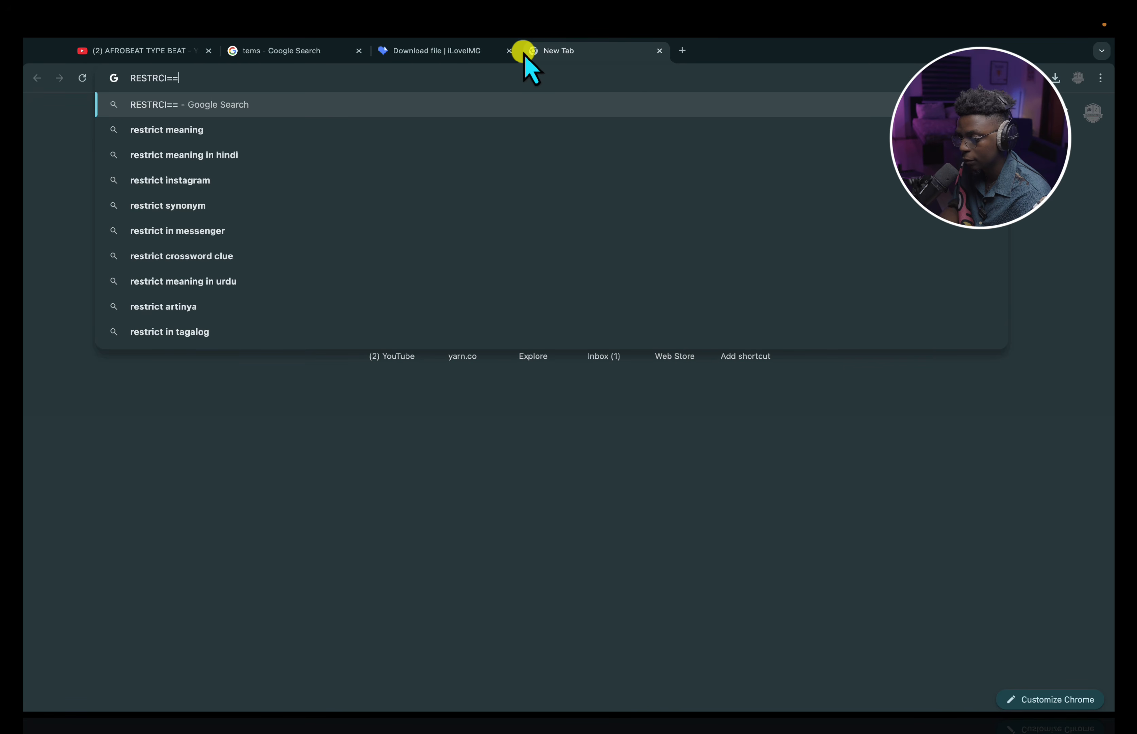
pyautogui.press('BackSpace')
pyautogui.press('BackSpace')
pyautogui.press('BackSpace')
pyautogui.press('BackSpace')
pyautogui.write('IC')
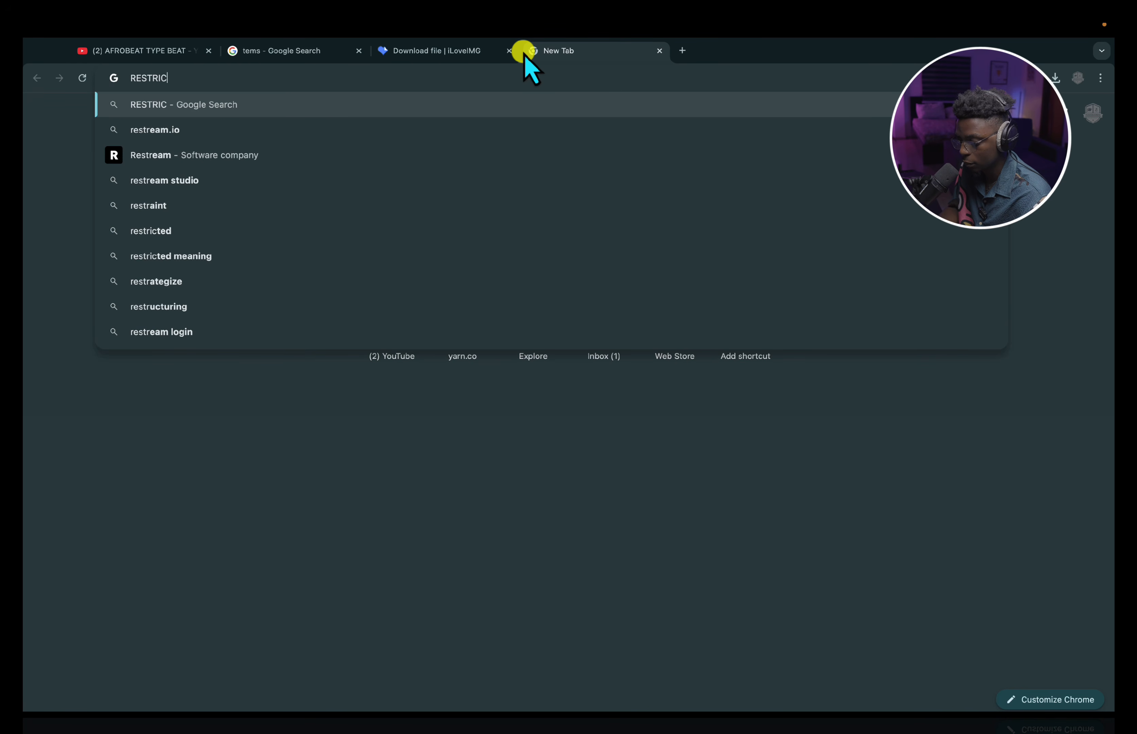
pyautogui.write('TED LOG')
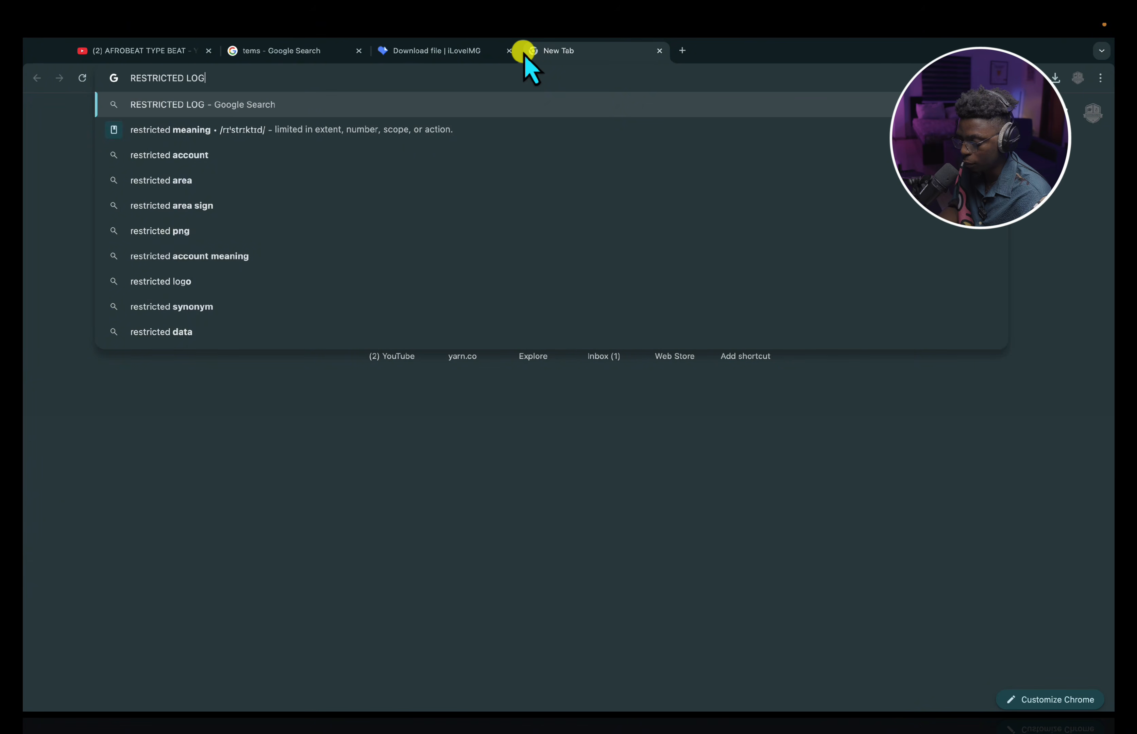
pyautogui.write('O PNG')
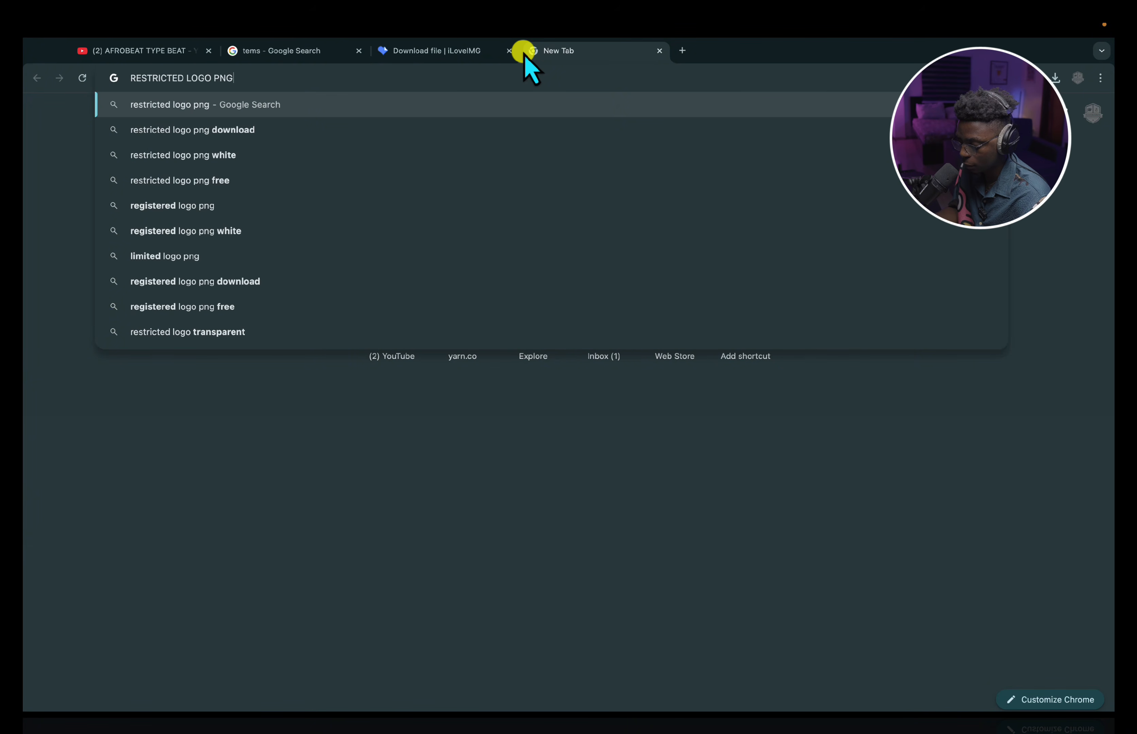
pyautogui.press('Return')
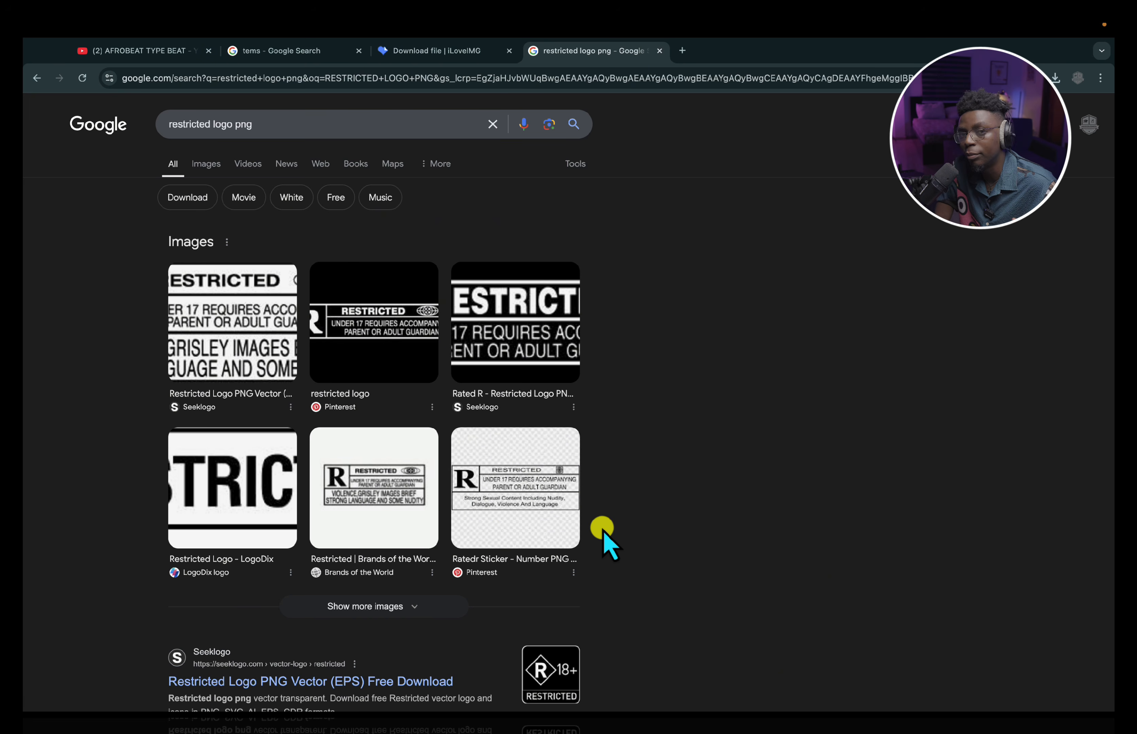
# Switch to CapCut and import the white RESTRICTED logo PNG from a Mac-wide search into the project's media.
pyautogui.scroll(-10, 583, 510)
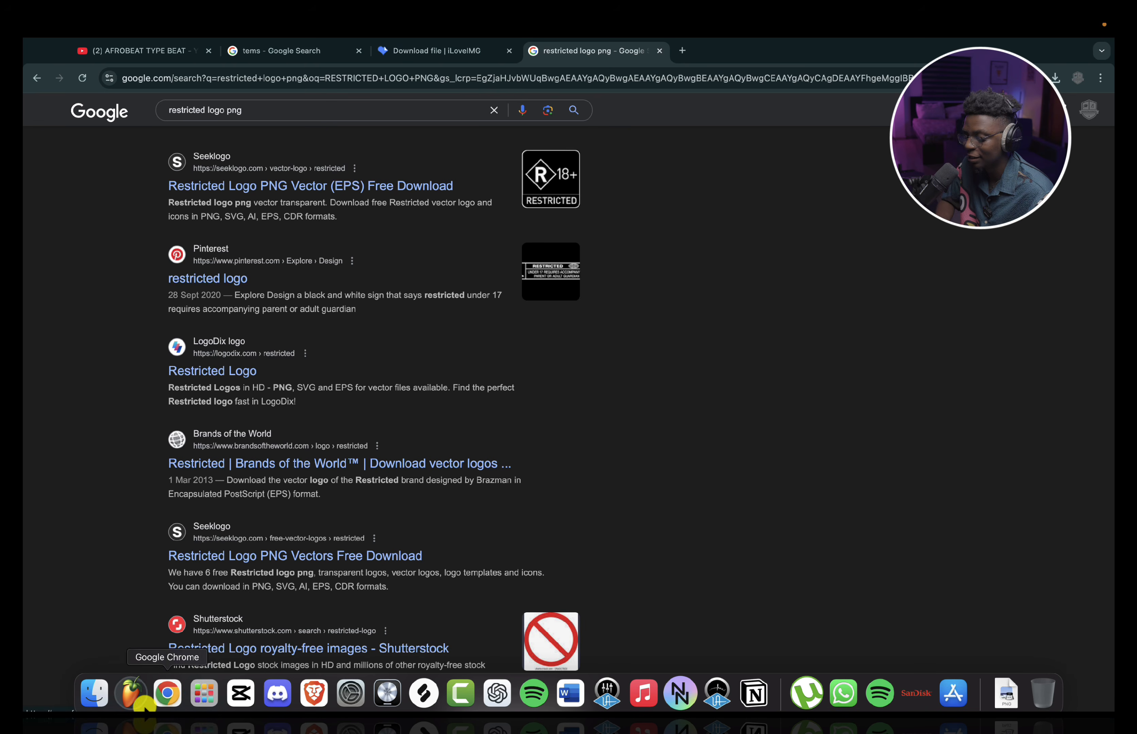
pyautogui.click(242, 691)
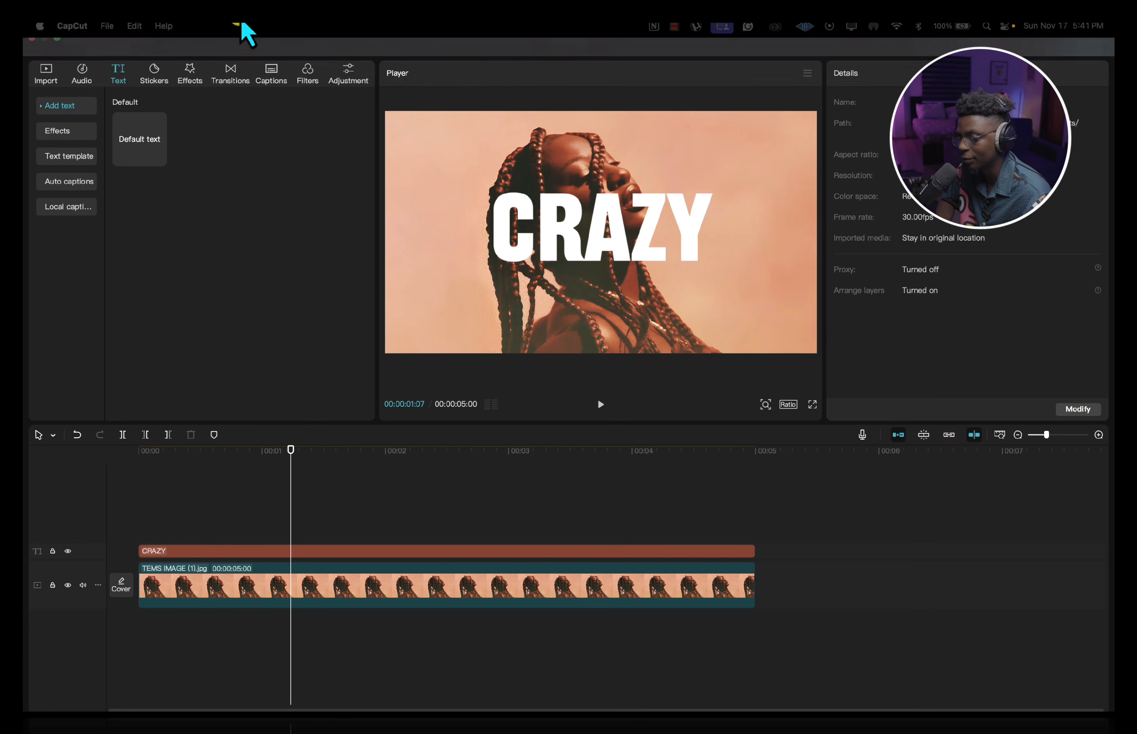
pyautogui.click(72, 44)
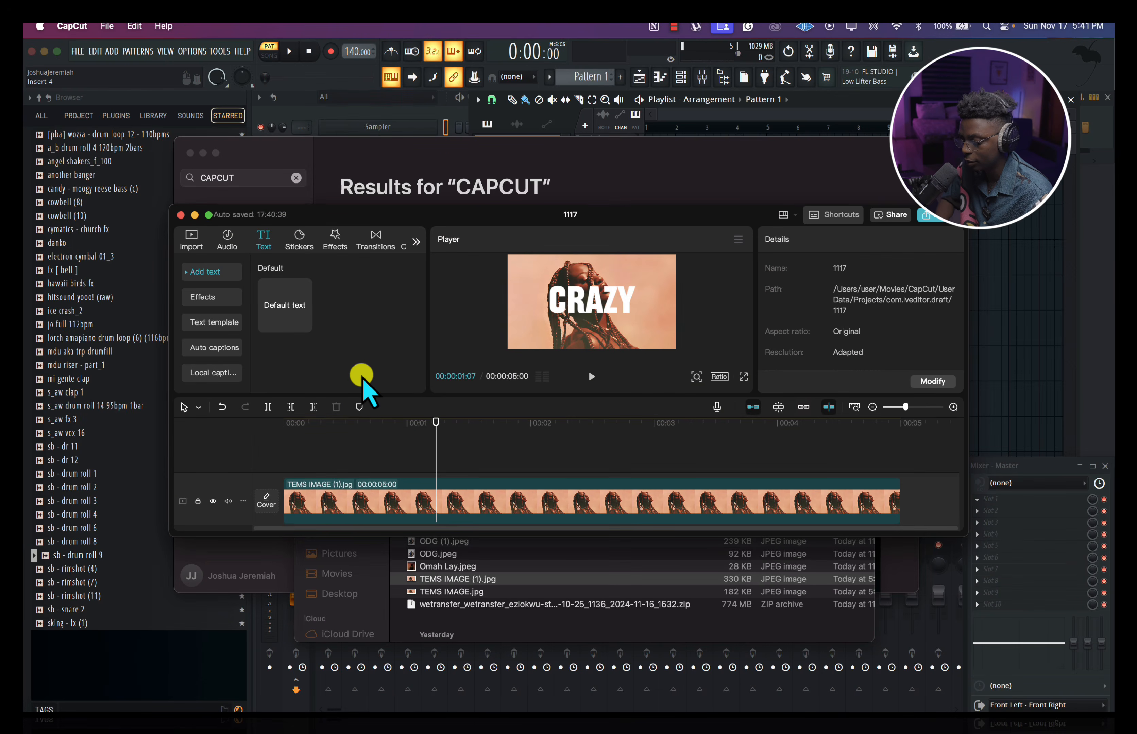
pyautogui.press('super+space')
pyautogui.moveTo(368, 511); pyautogui.dragTo(365, 324)
pyautogui.click(191, 238)
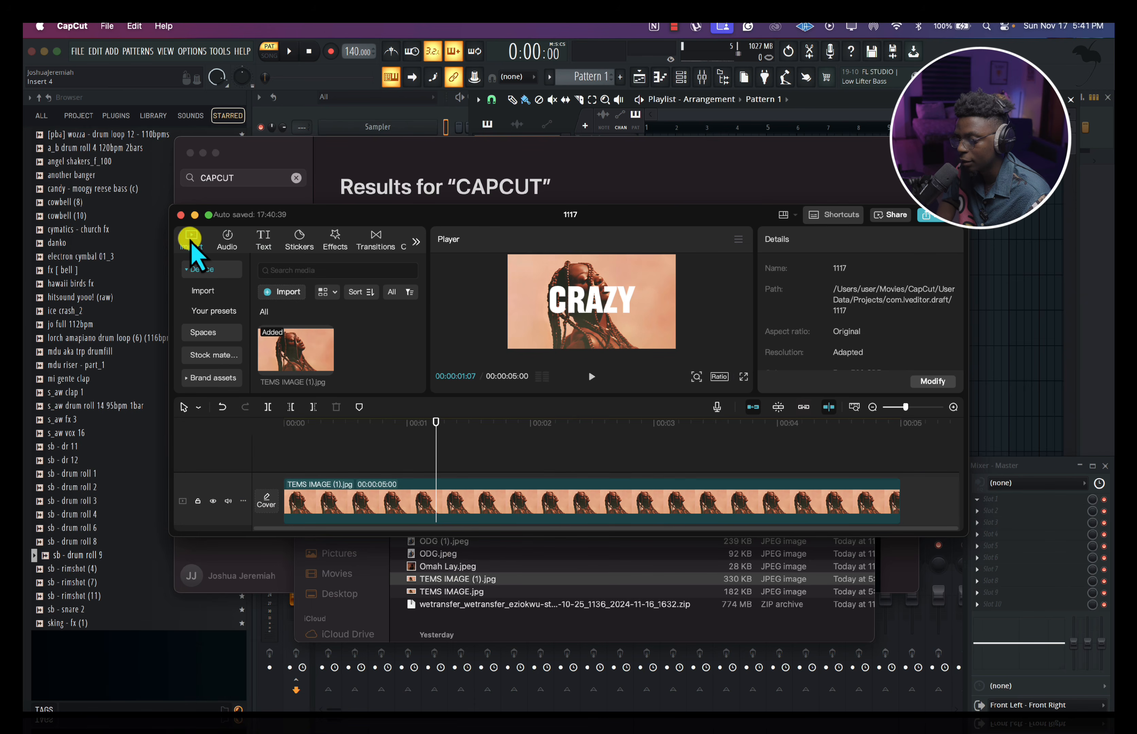
pyautogui.press('super+space')
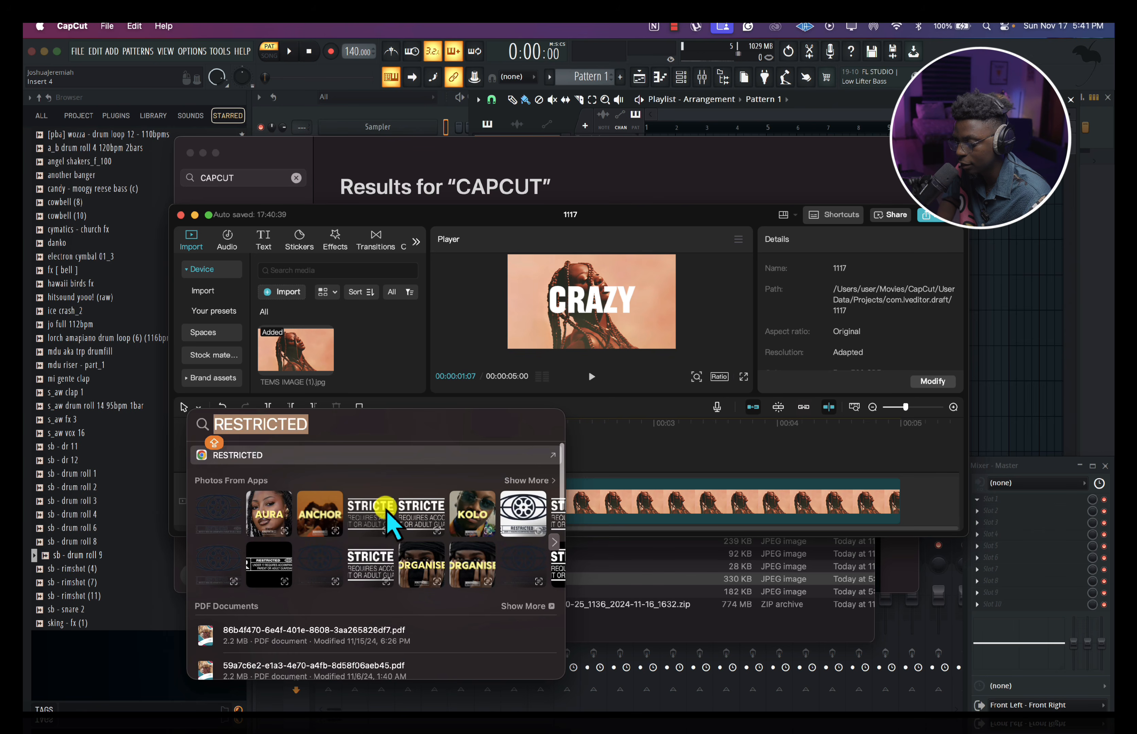
pyautogui.moveTo(377, 506); pyautogui.dragTo(370, 350)
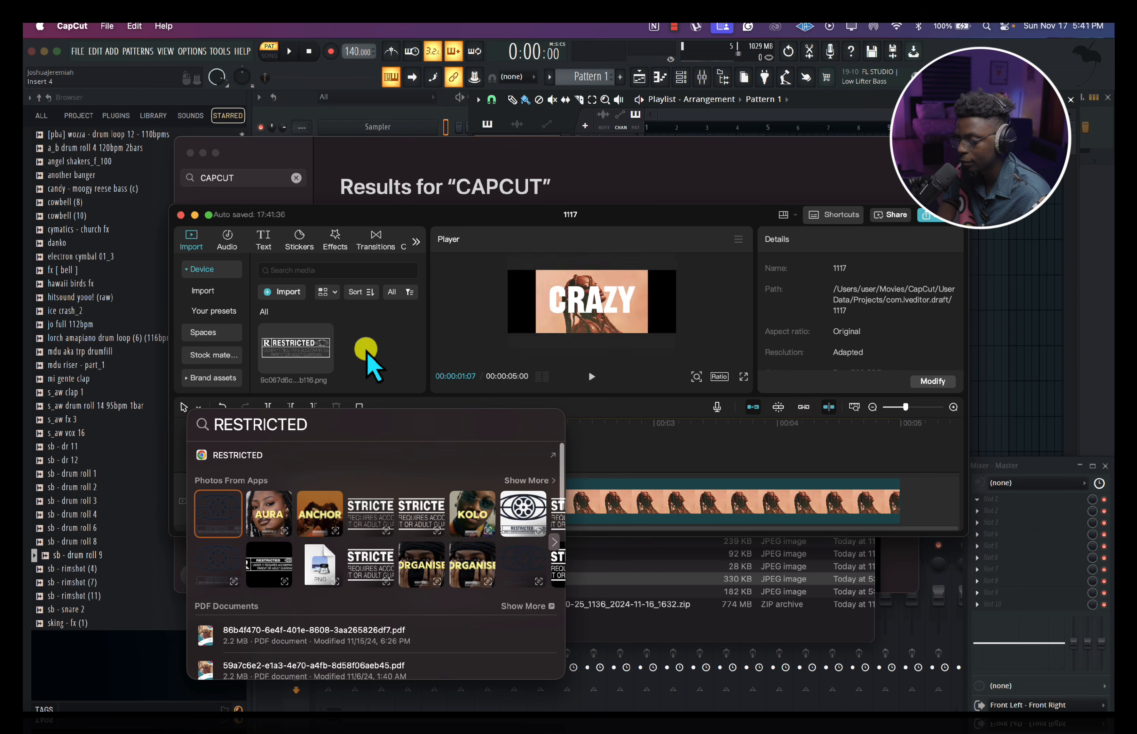
pyautogui.click(333, 353)
pyautogui.click(208, 214)
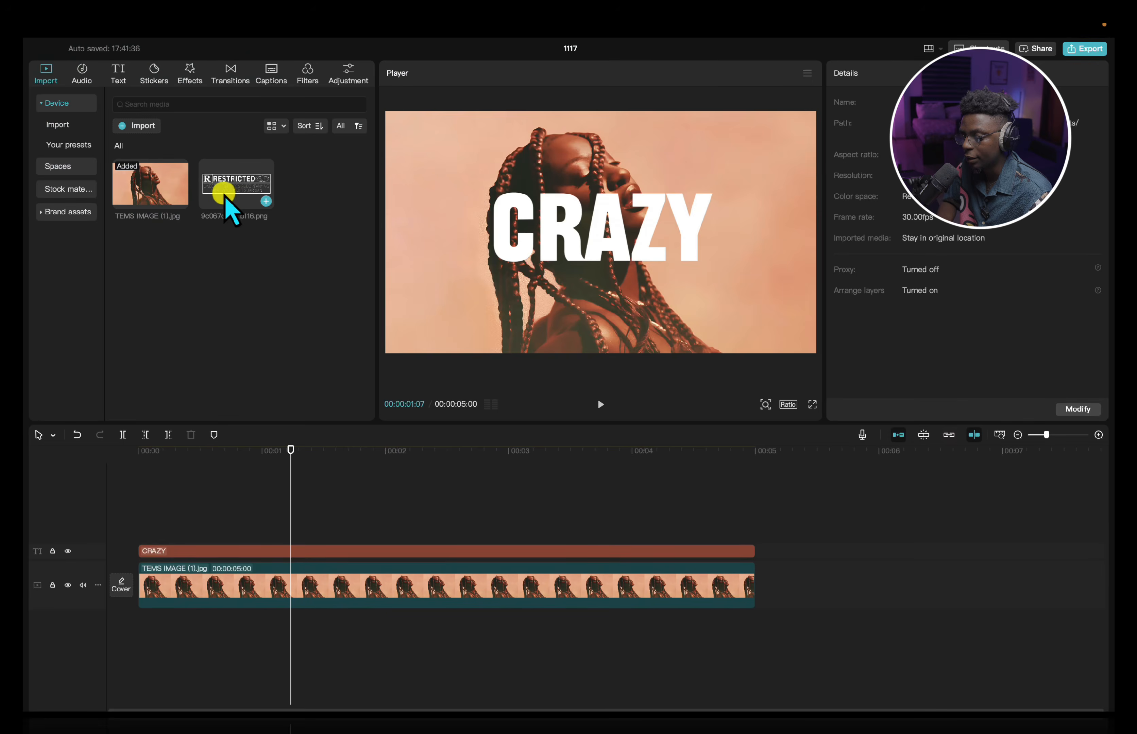
# Add the RESTRICTED logo on a track above the CRAZY clip, shrink it and centre it below the CRAZY title.
pyautogui.moveTo(225, 190); pyautogui.dragTo(271, 532)
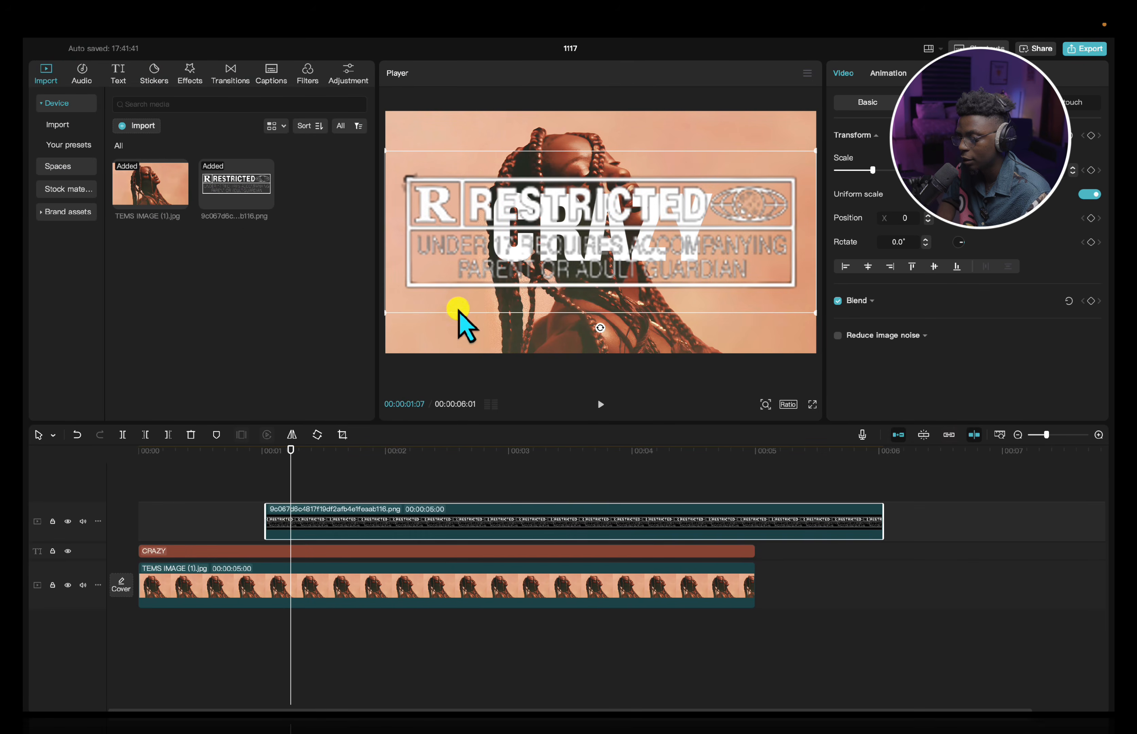
pyautogui.moveTo(385, 312); pyautogui.dragTo(606, 347)
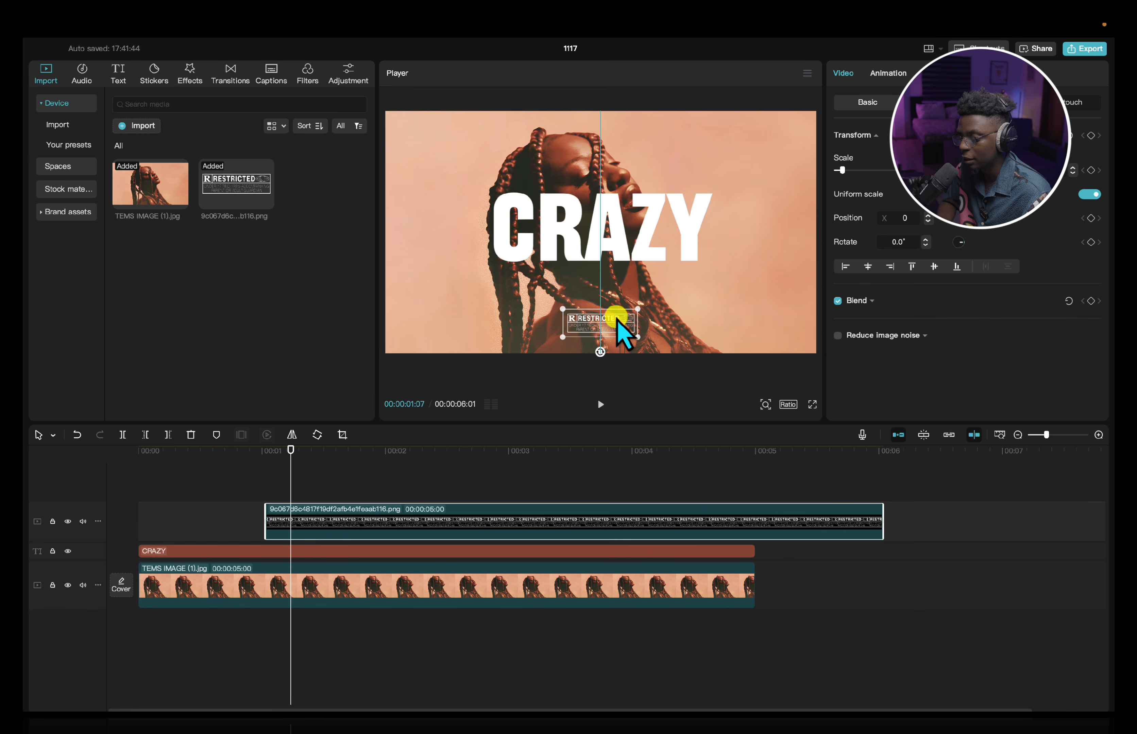
pyautogui.click(328, 484)
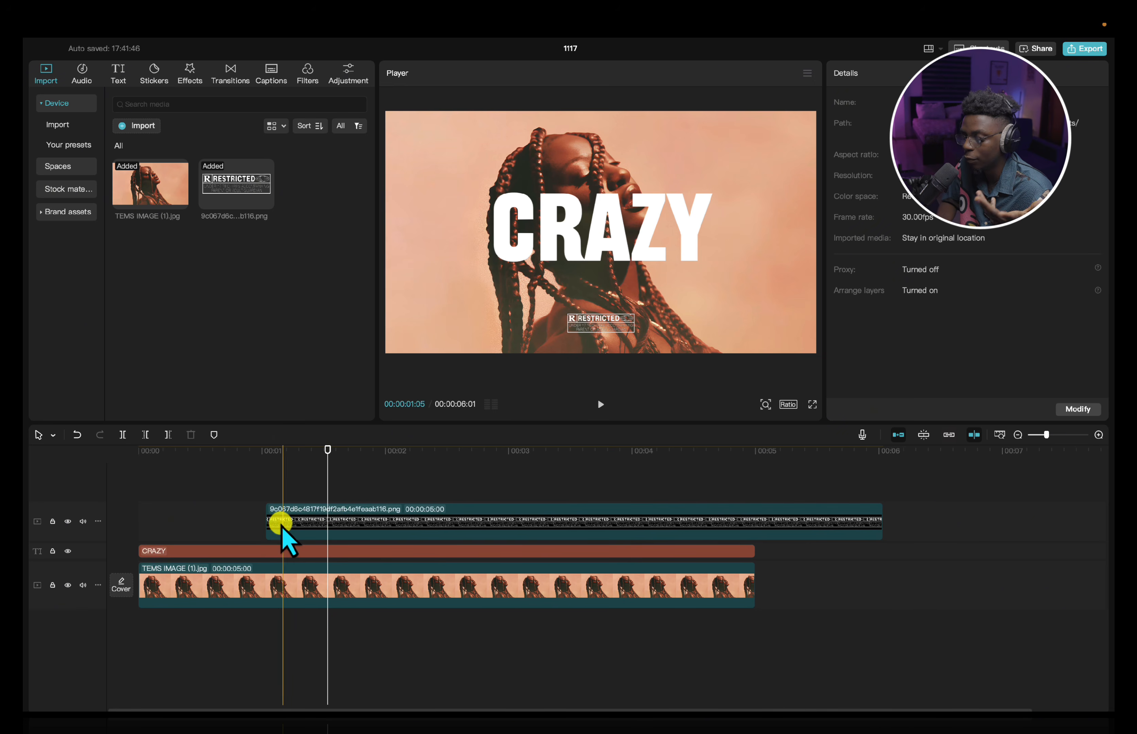
# Extend the logo clip's start to the beginning of the timeline and trim its end to the five-second mark.
pyautogui.moveTo(281, 525); pyautogui.dragTo(91, 525)
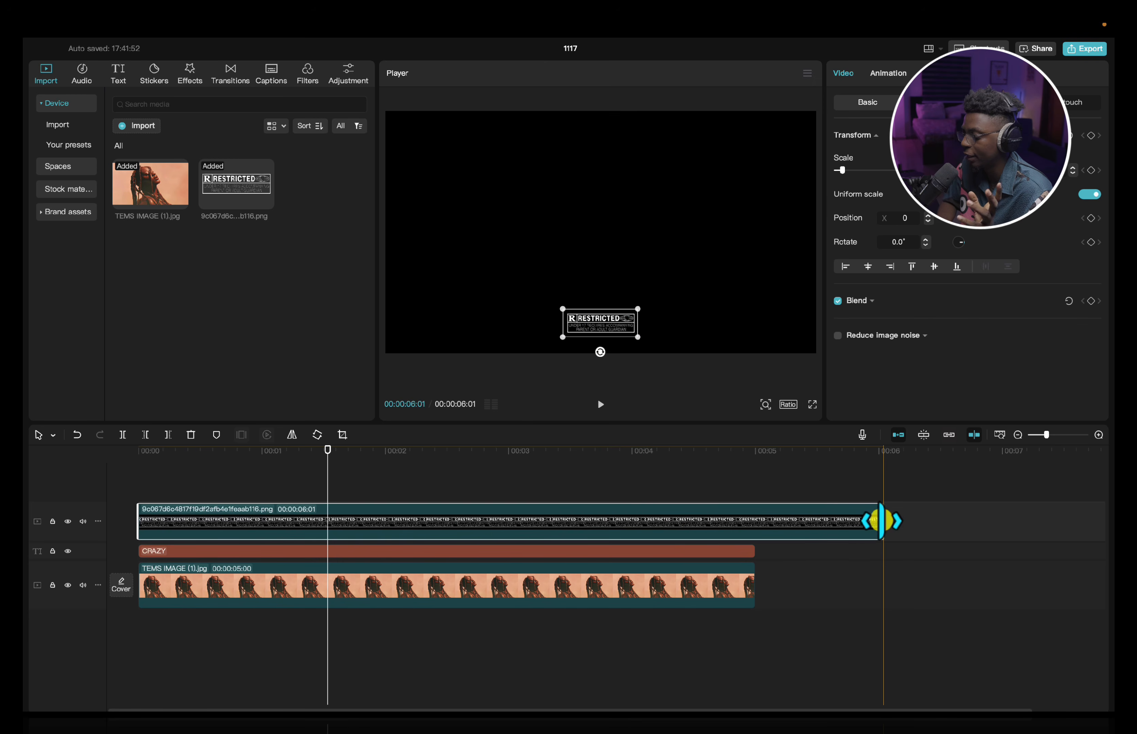
pyautogui.moveTo(881, 521); pyautogui.dragTo(754, 534)
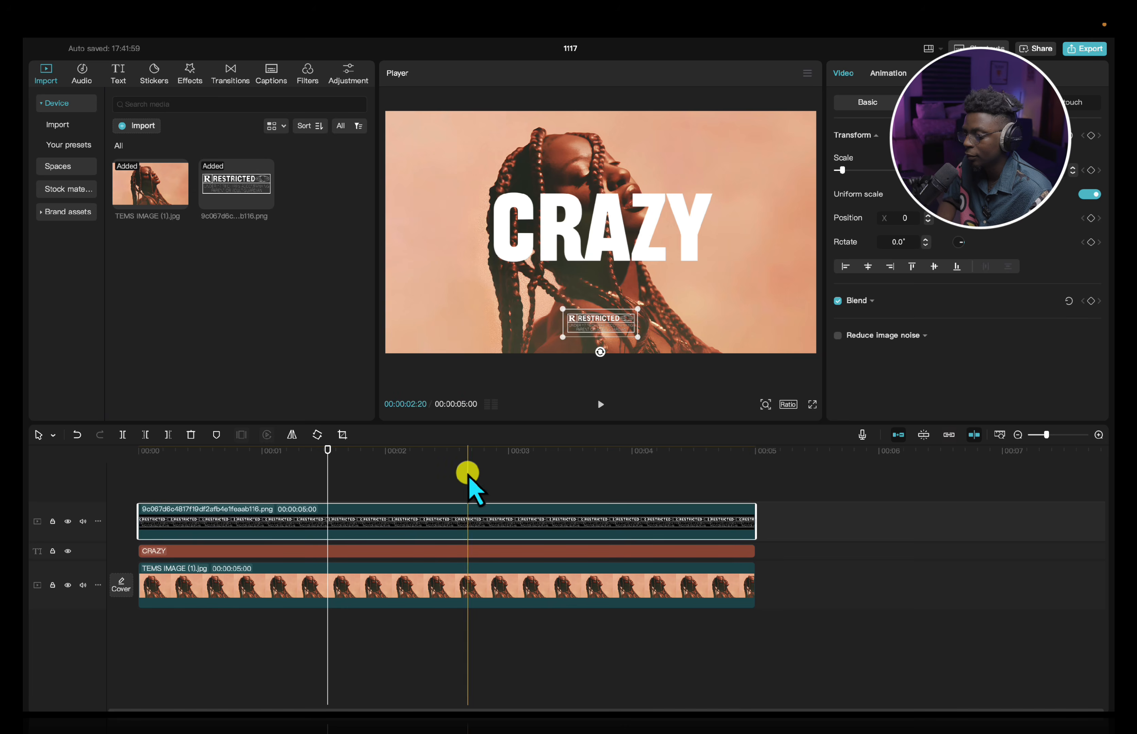
pyautogui.click(435, 488)
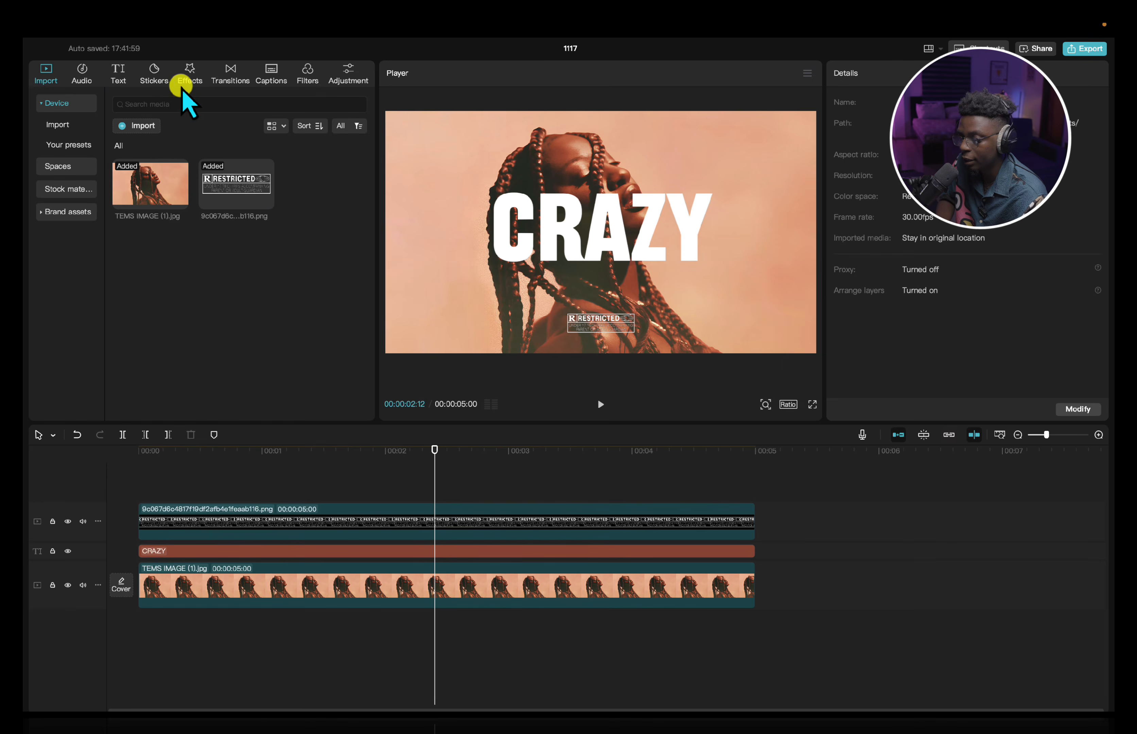
# Add the Leak 2 video effect at the start of the timeline and extend its end to the five-second mark.
pyautogui.click(190, 79)
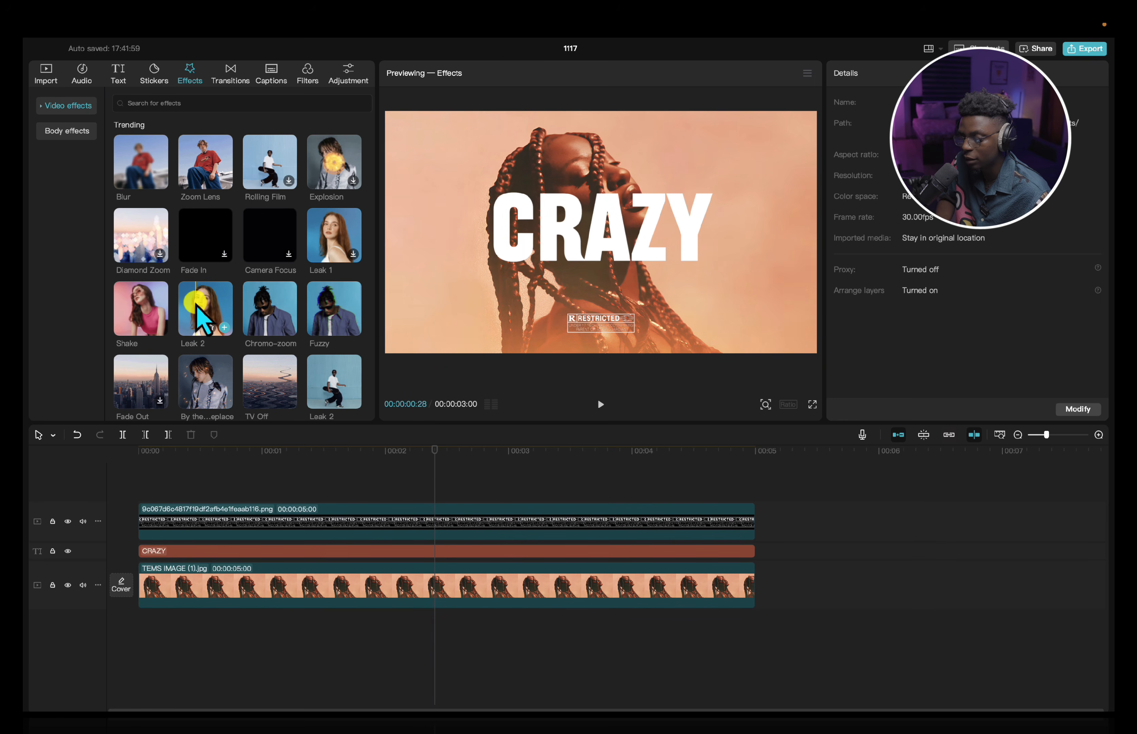
pyautogui.moveTo(206, 322); pyautogui.dragTo(160, 477)
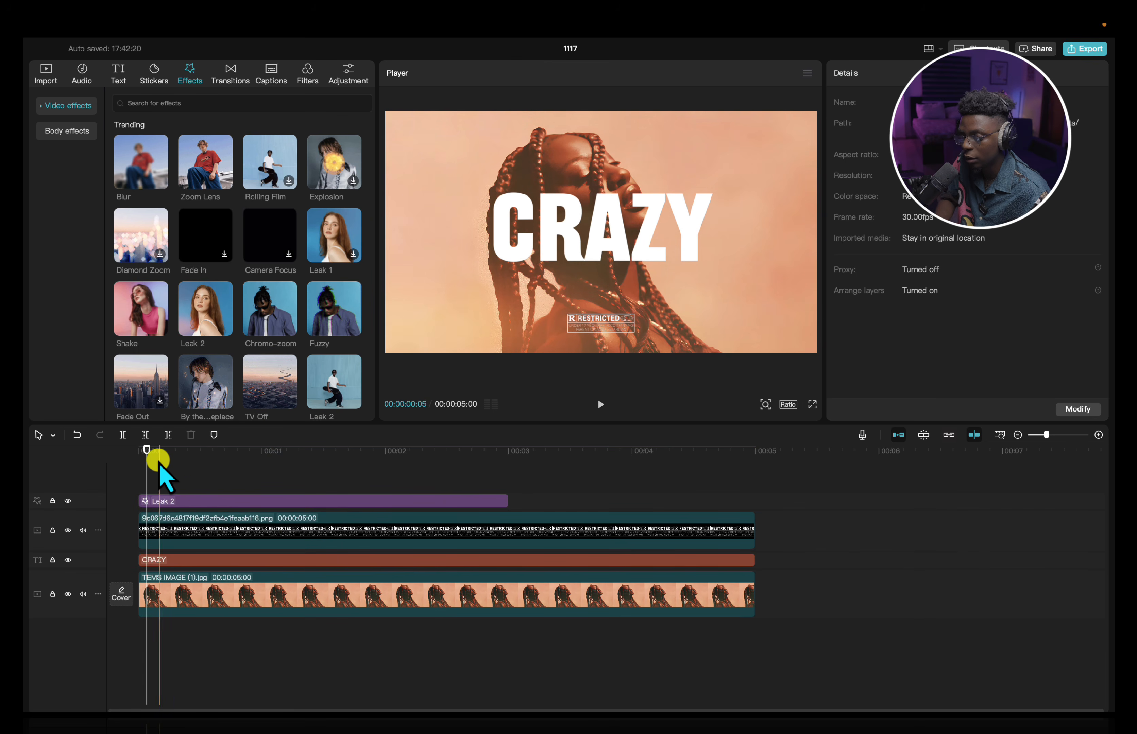
pyautogui.press('space')
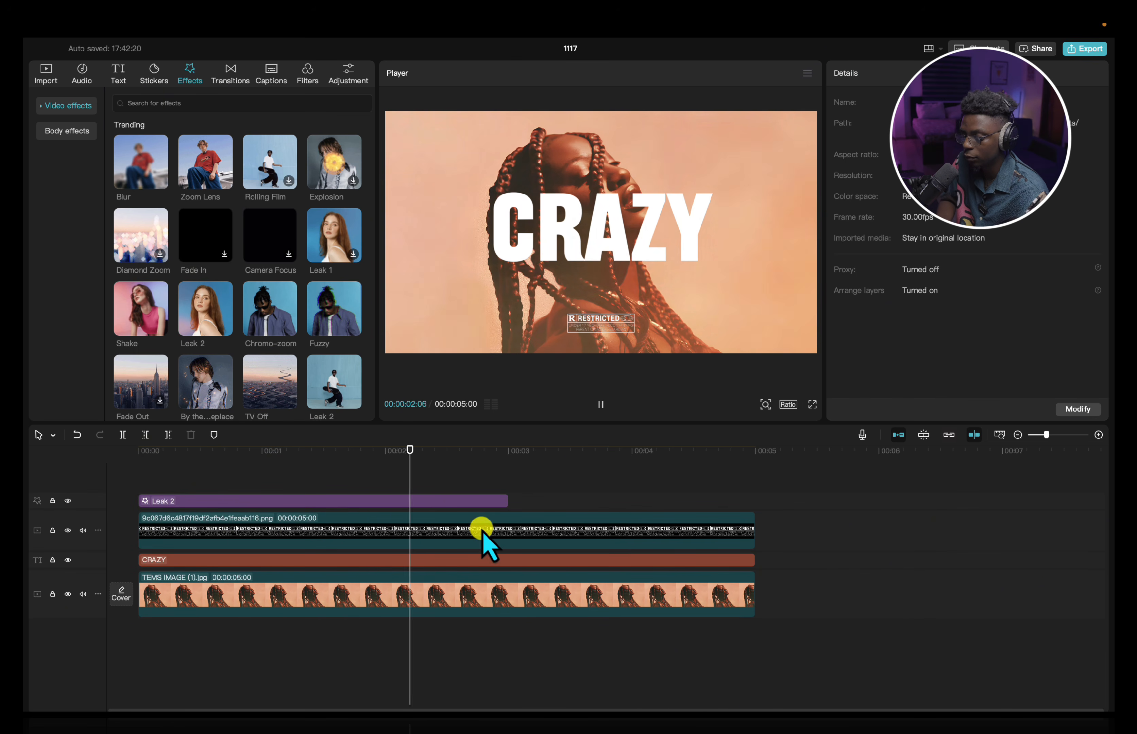
pyautogui.click(482, 502)
pyautogui.moveTo(508, 502); pyautogui.dragTo(751, 577)
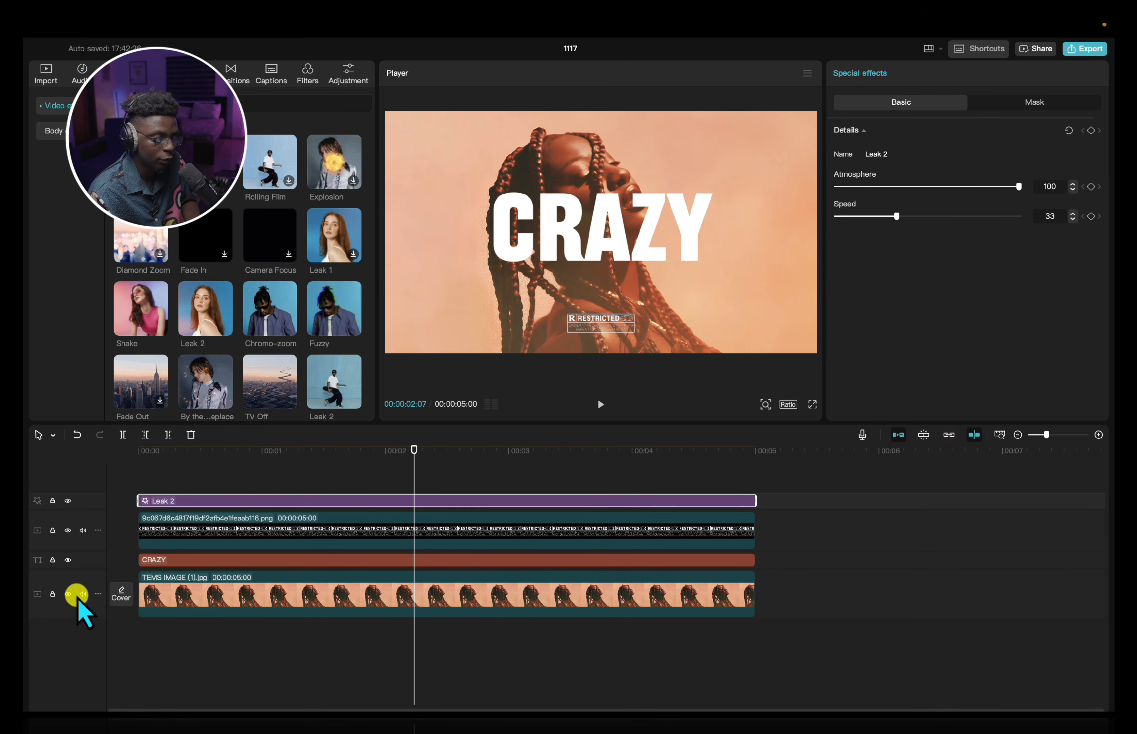
# Hide the Tems image track and play the video to examine the Leak 2 effect on its own.
pyautogui.click(67, 595)
pyautogui.press('space')
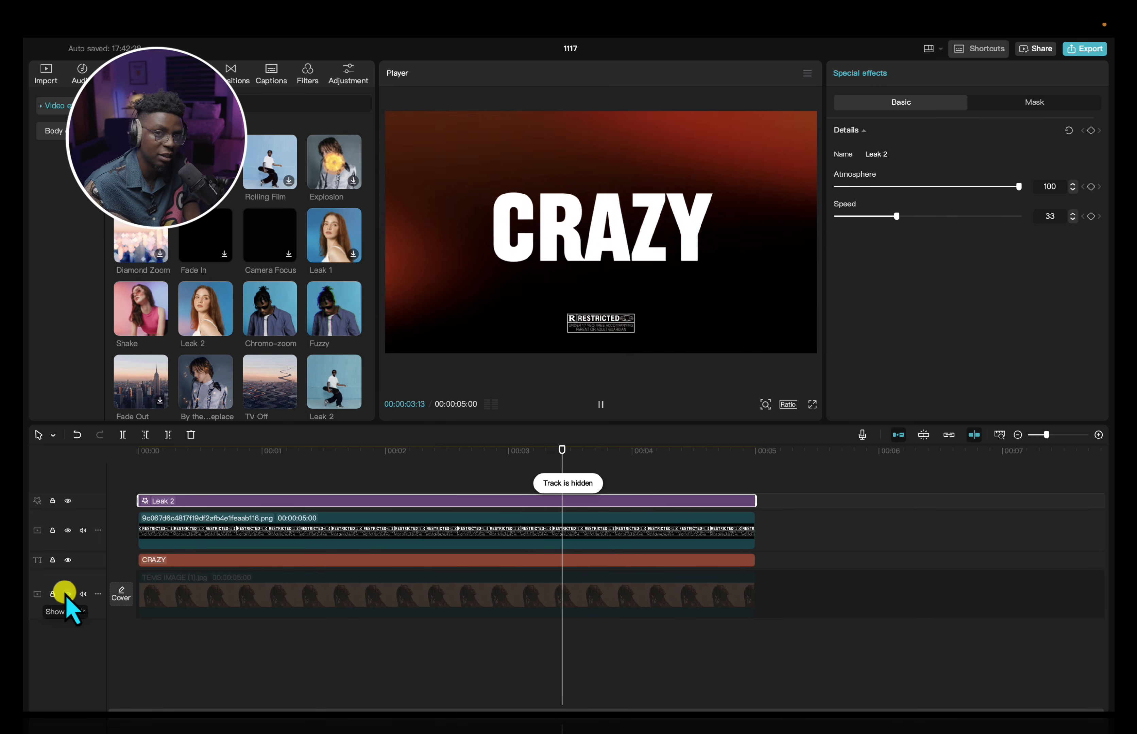
pyautogui.click(68, 595)
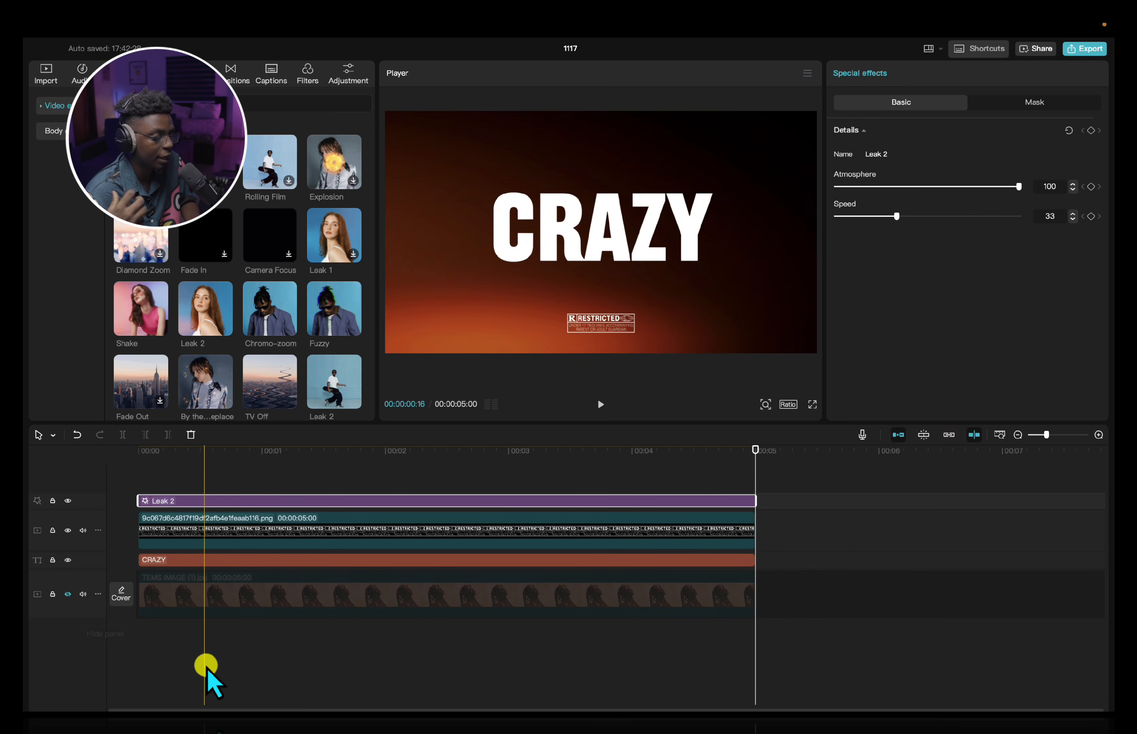
pyautogui.press('space')
pyautogui.press('space')
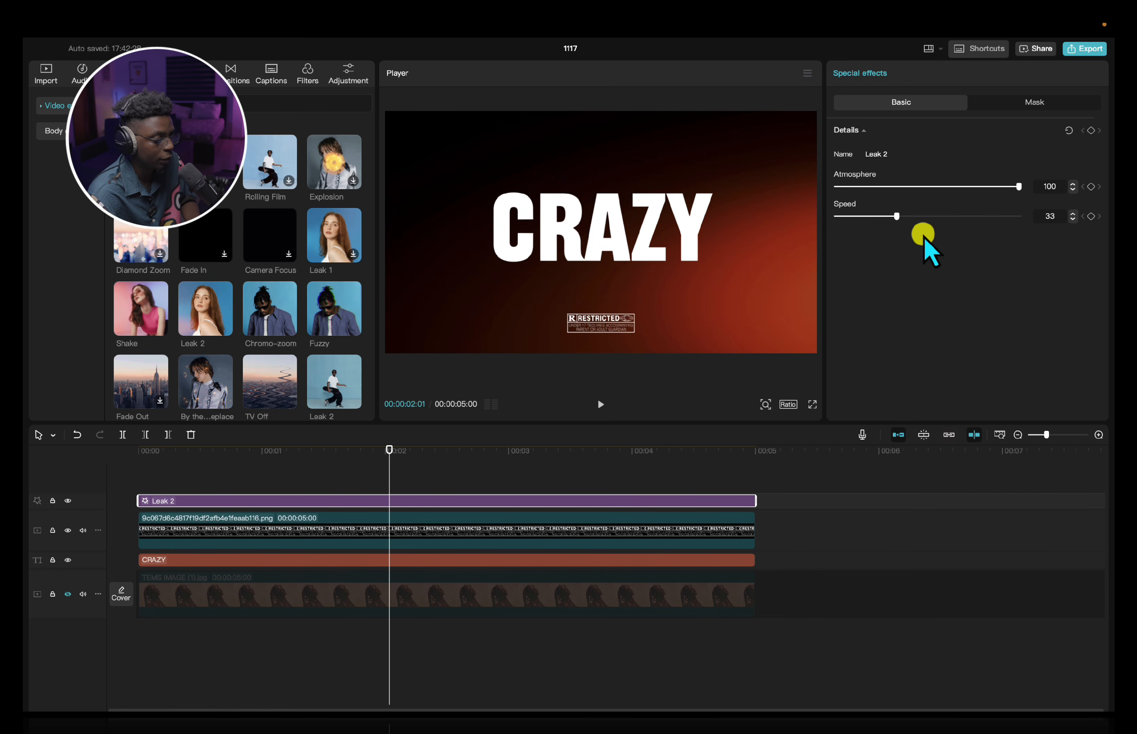
# Set the Leak 2 effect's speed to 15 and atmosphere to 49, and show the Tems image track again.
pyautogui.moveTo(896, 216); pyautogui.dragTo(864, 218)
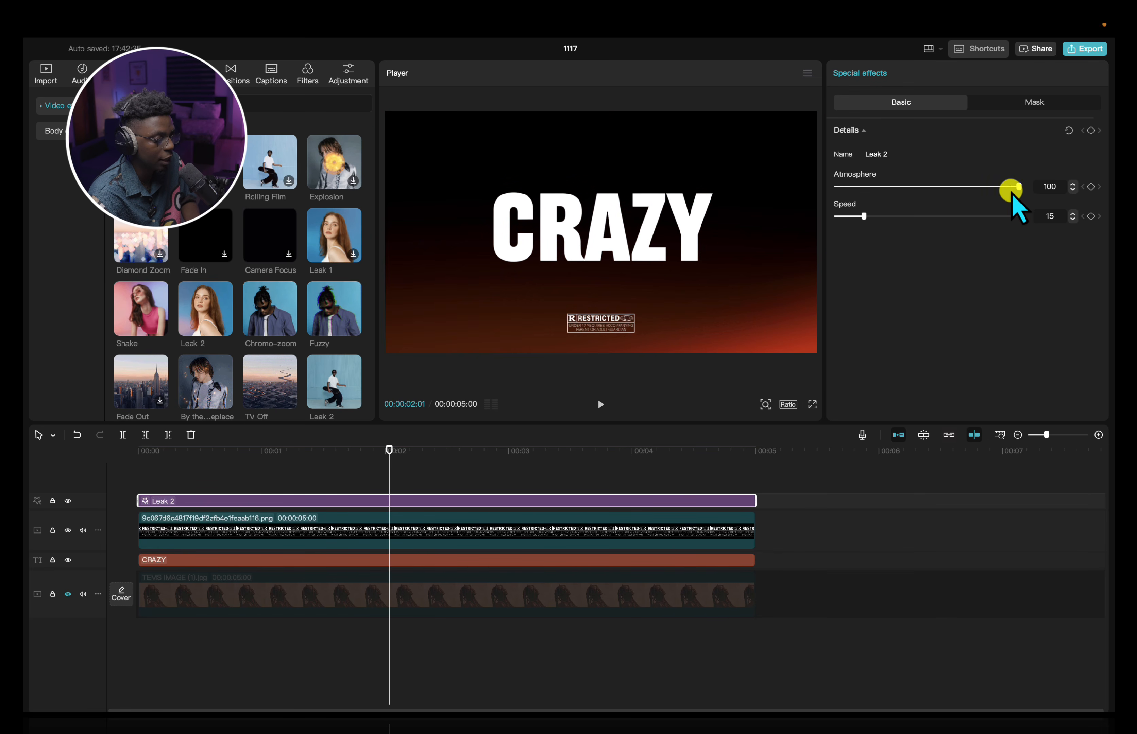
pyautogui.moveTo(1011, 189); pyautogui.dragTo(923, 188)
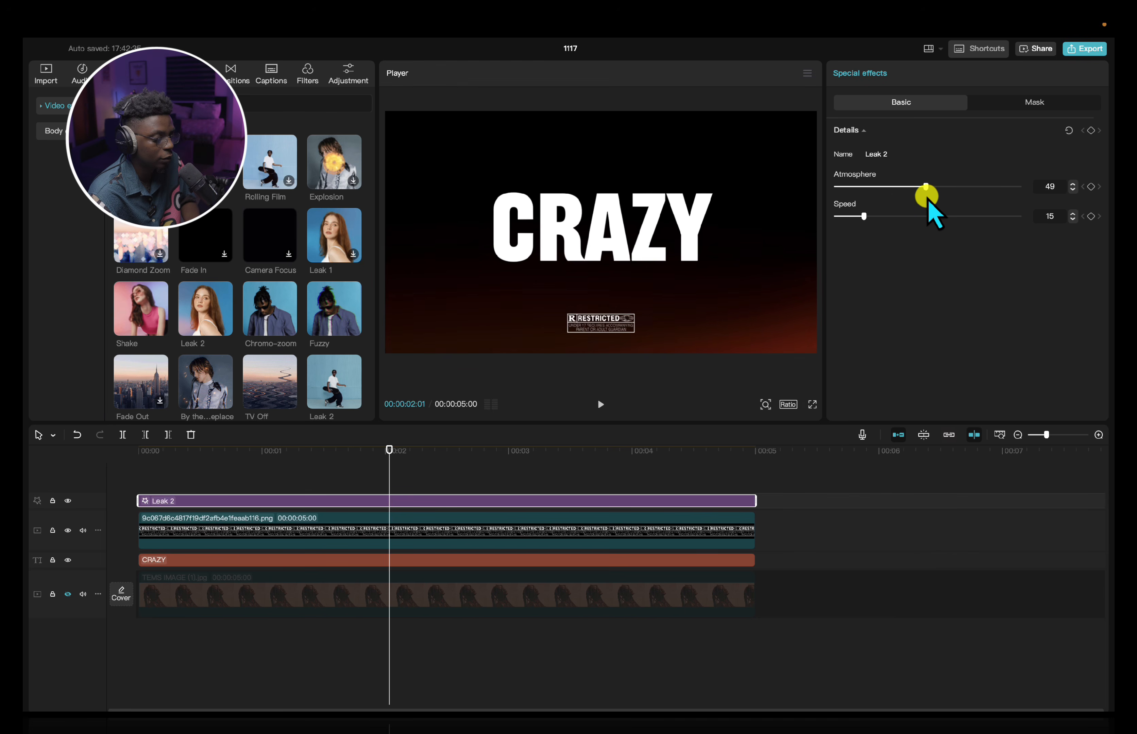
pyautogui.click(68, 594)
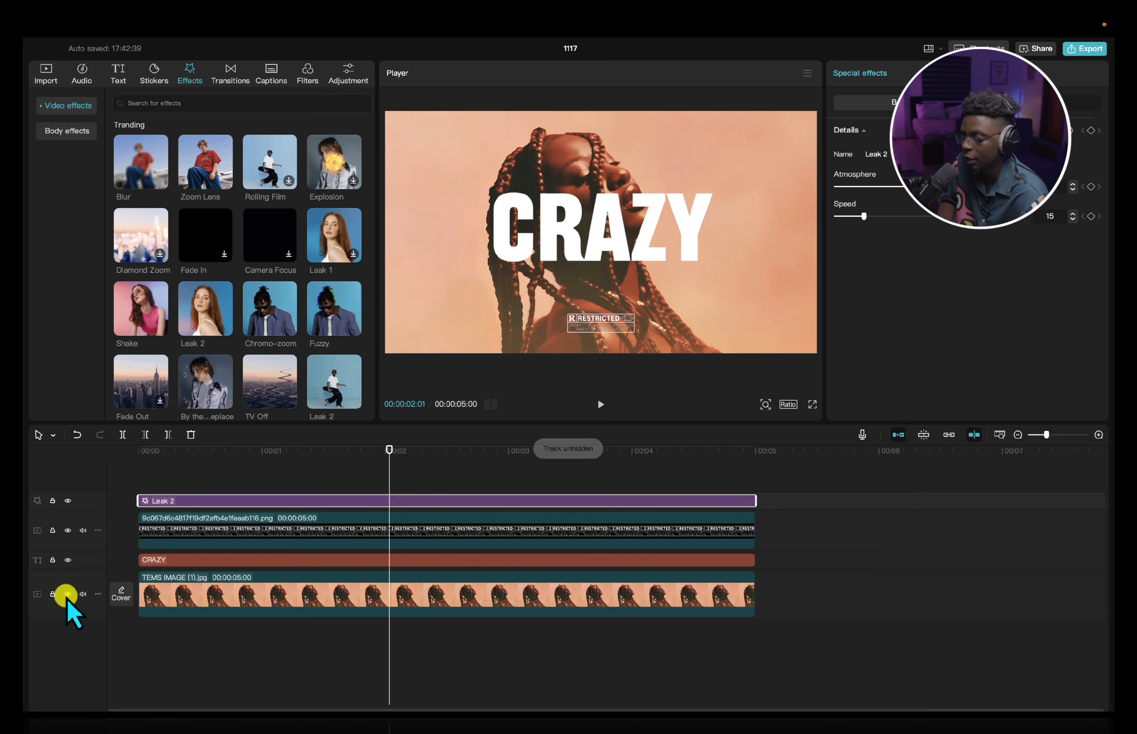
pyautogui.press('space')
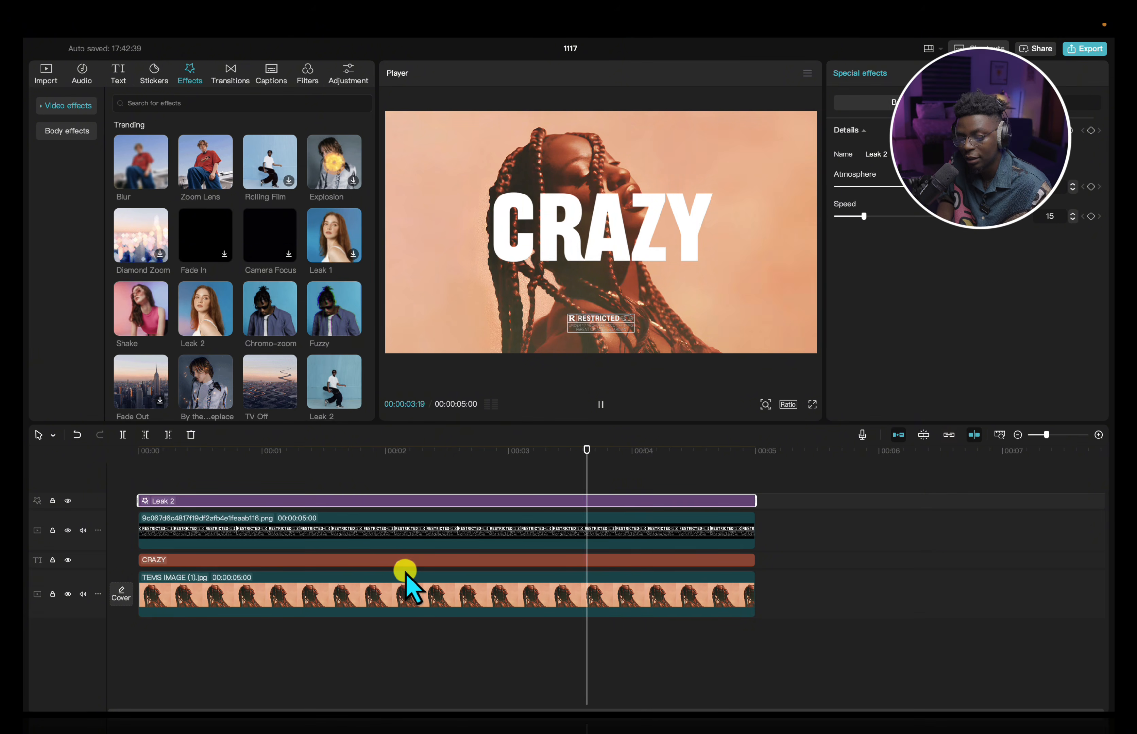
# Browse the trending video effects and search the effects library for NOISE.
pyautogui.scroll(-3, 232, 351)
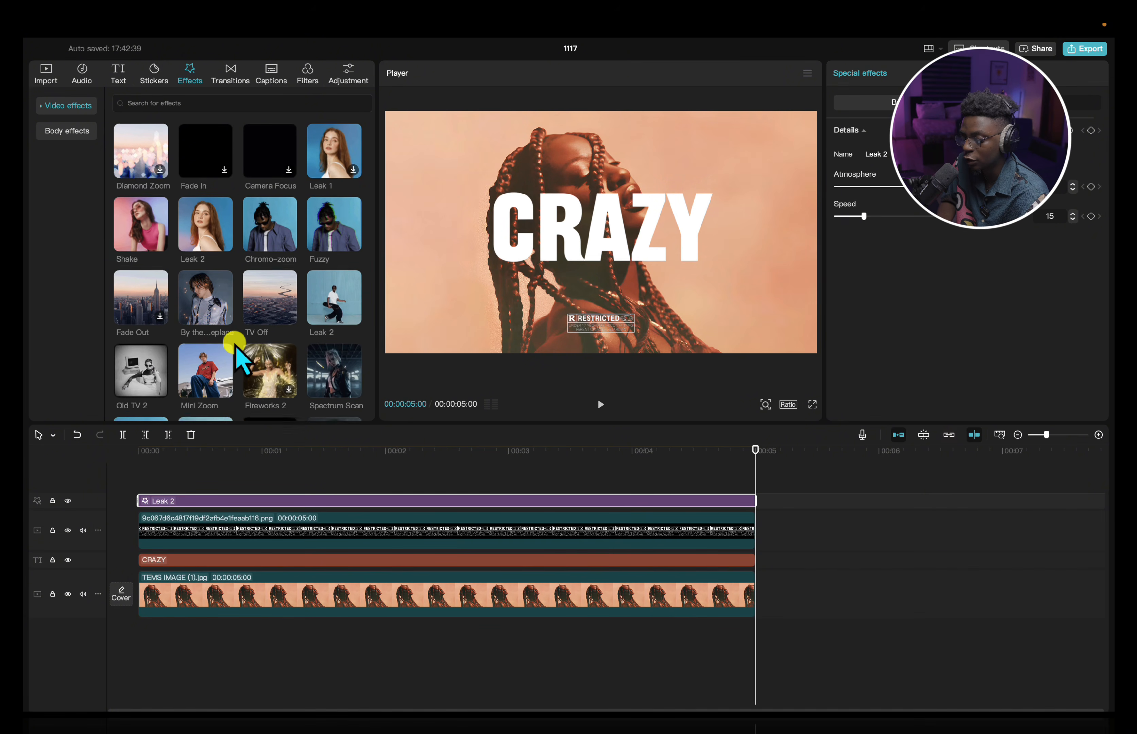
pyautogui.scroll(-3, 237, 348)
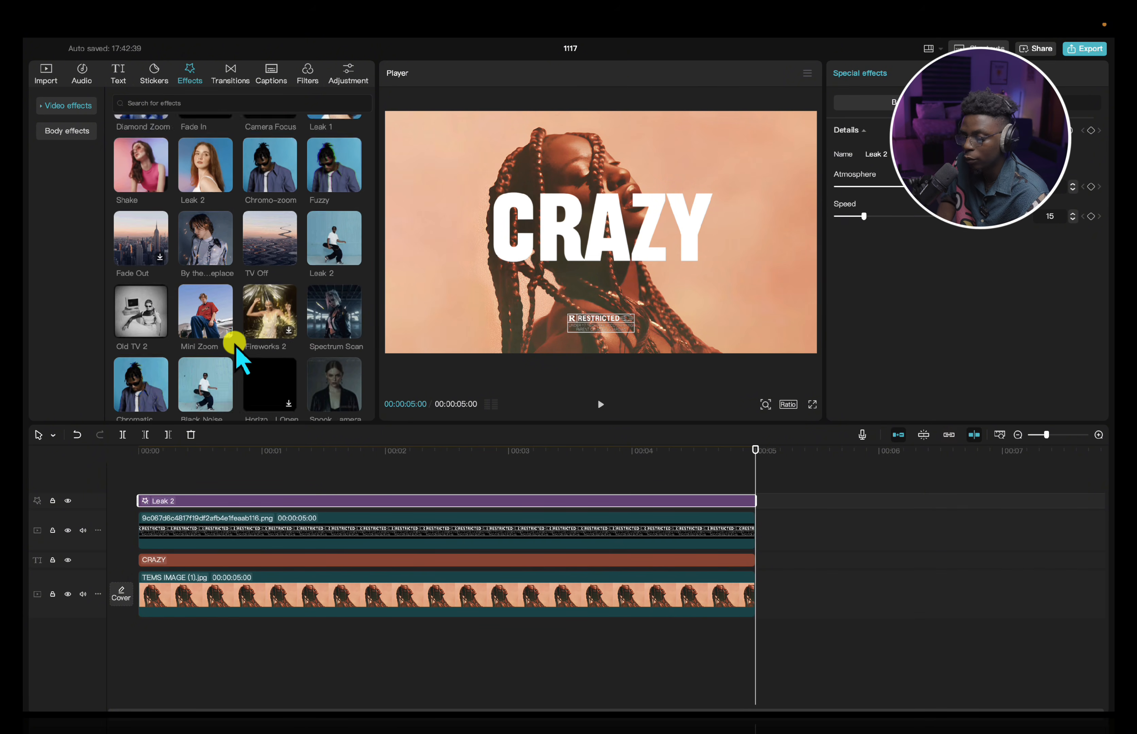
pyautogui.scroll(5, 237, 356)
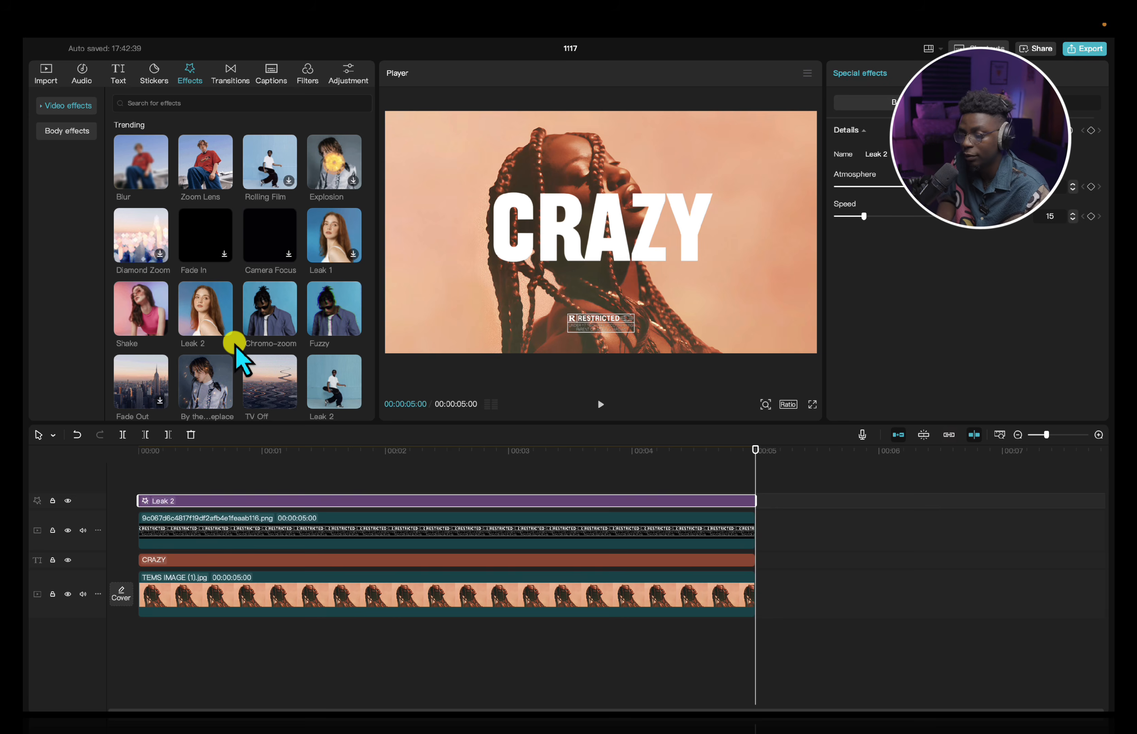
pyautogui.click(153, 102)
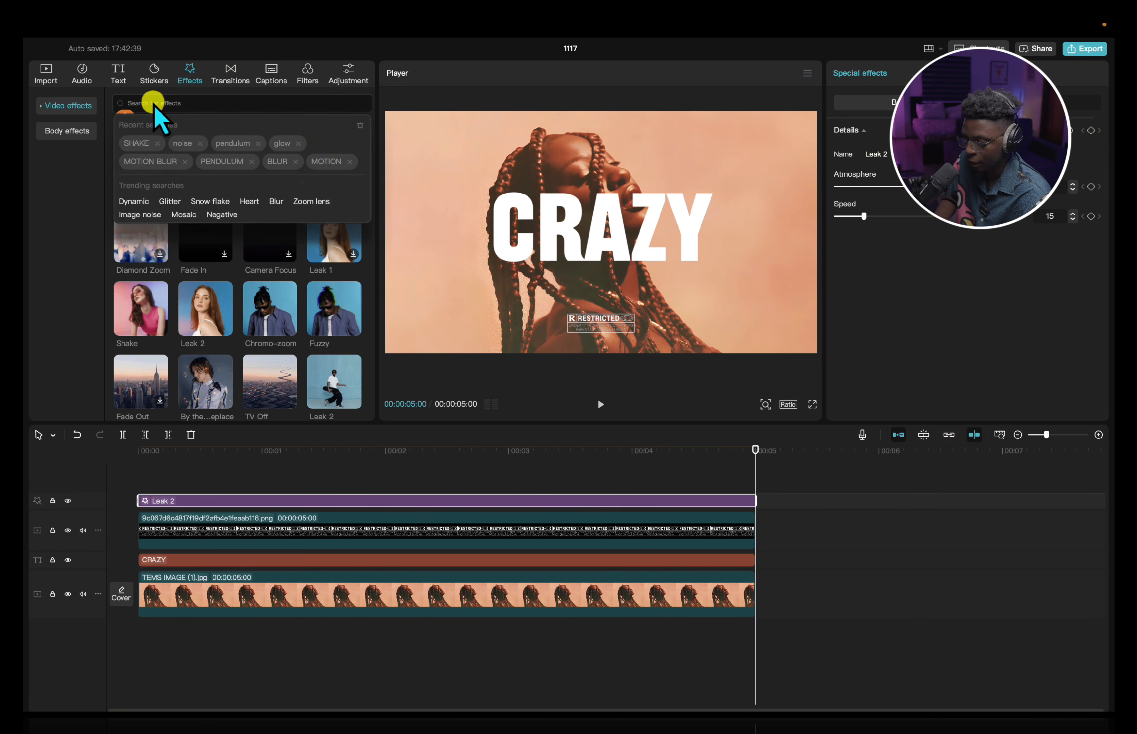
pyautogui.write('NOIS')
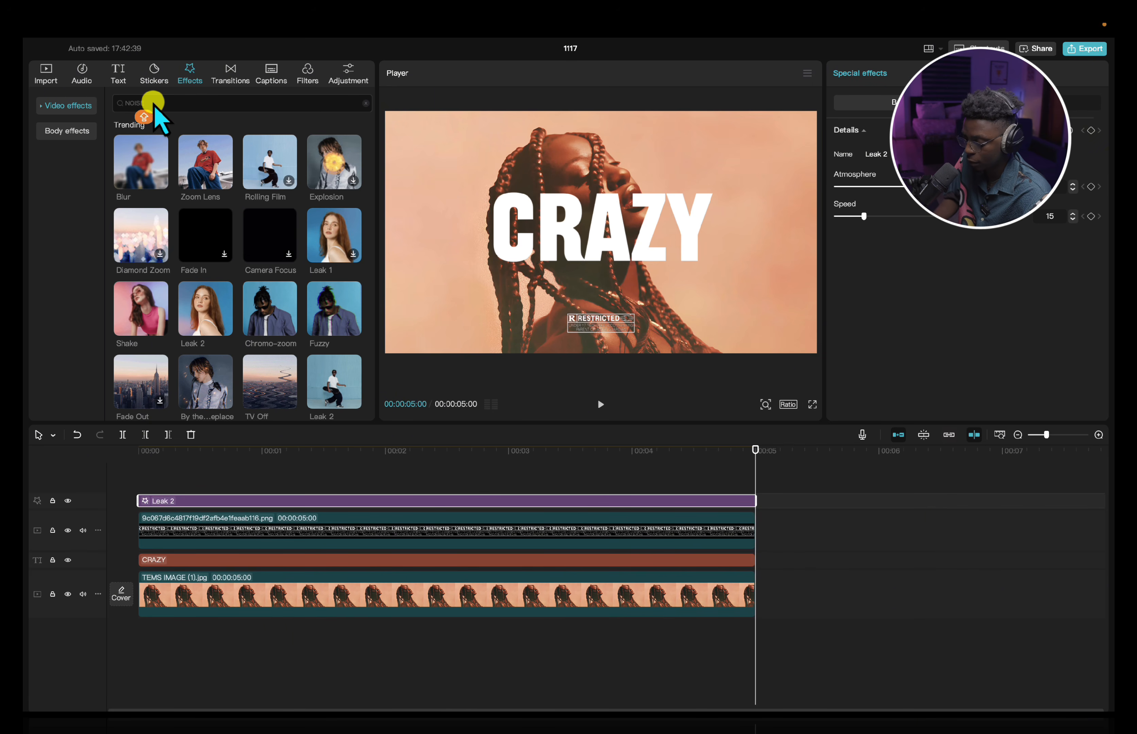
pyautogui.write('E')
pyautogui.press('Return')
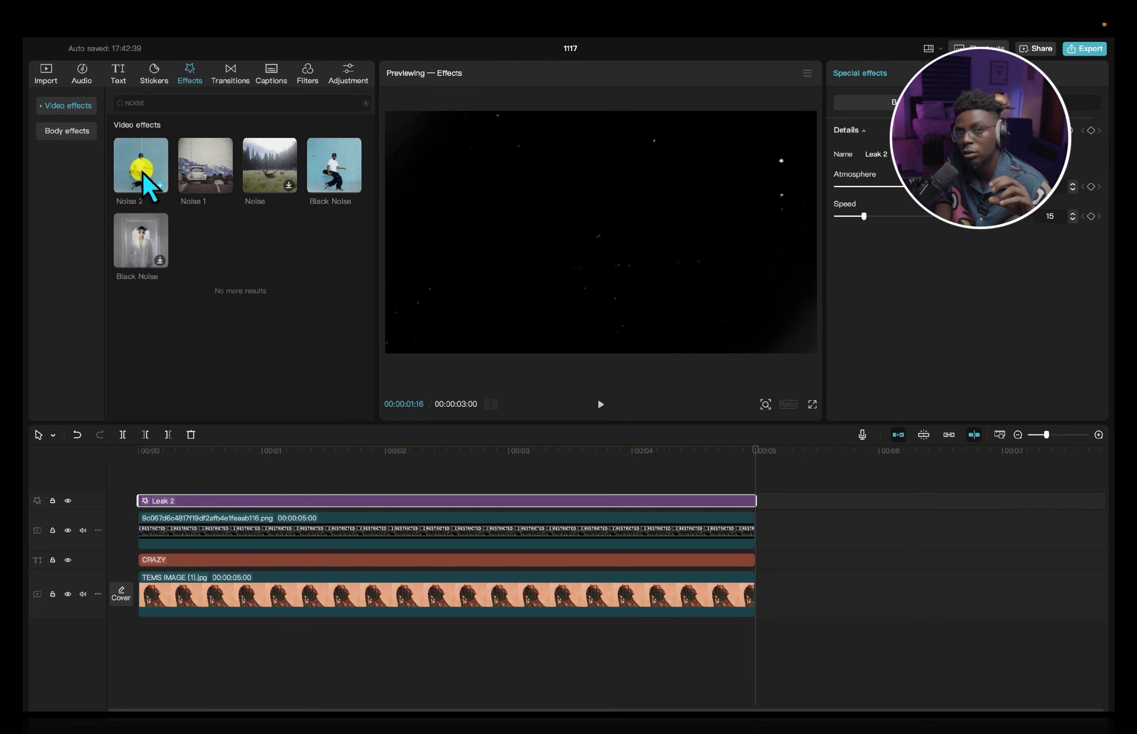
# Add the Noise 2 effect above Leak 2 from the timeline start and extend its end to the five-second mark.
pyautogui.moveTo(148, 188); pyautogui.dragTo(139, 498)
pyautogui.click(150, 486)
pyautogui.press('space')
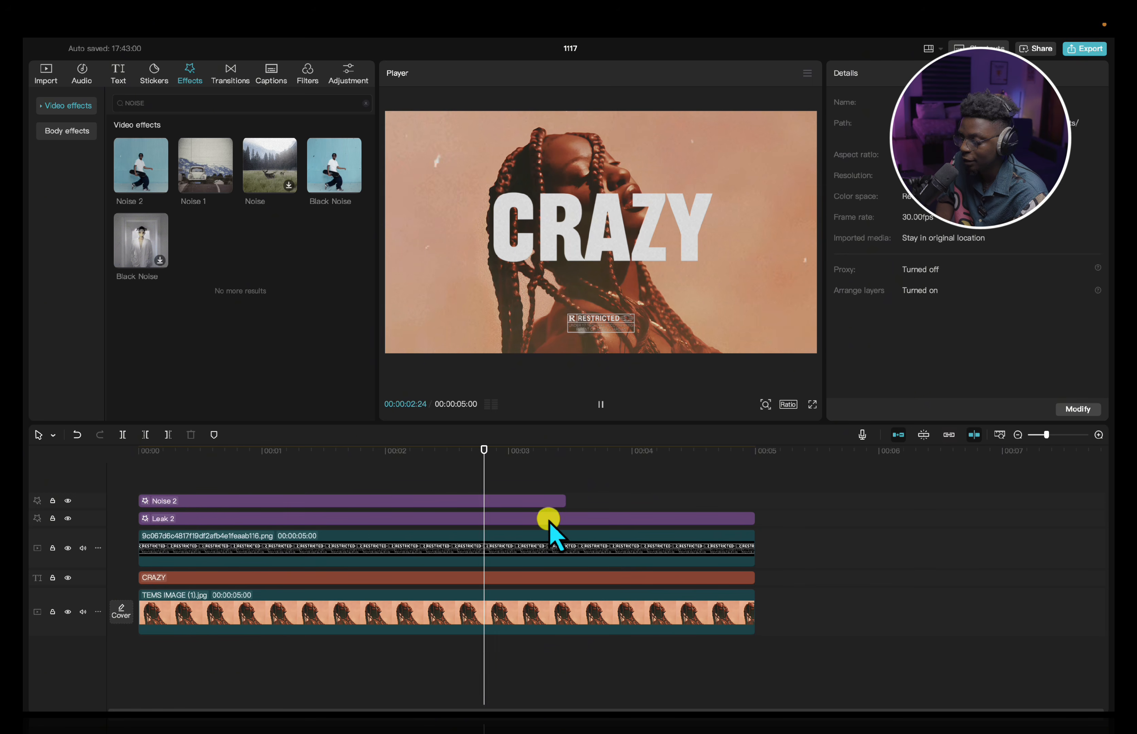
pyautogui.press('space')
pyautogui.moveTo(563, 502); pyautogui.dragTo(754, 560)
# Play the composition from the start of the timeline to review the combined Noise 2 and Leak 2 effects.
pyautogui.click(234, 477)
pyautogui.moveTo(233, 474); pyautogui.dragTo(128, 451)
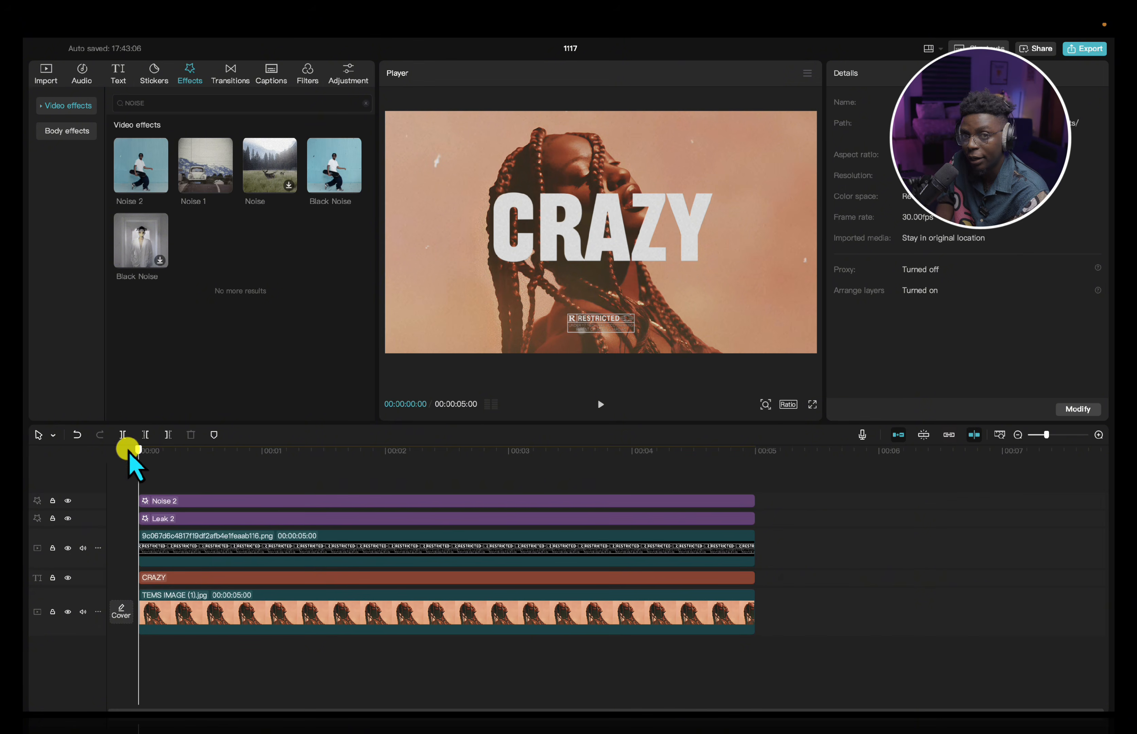
pyautogui.press('space')
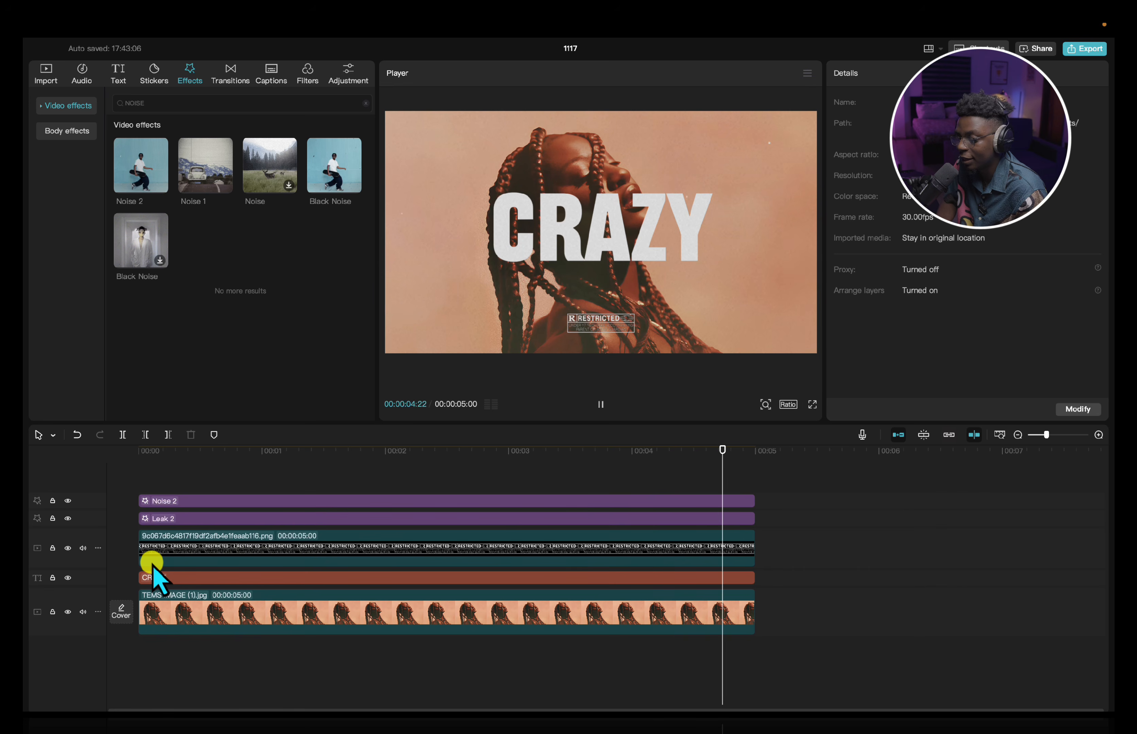
pyautogui.press('space')
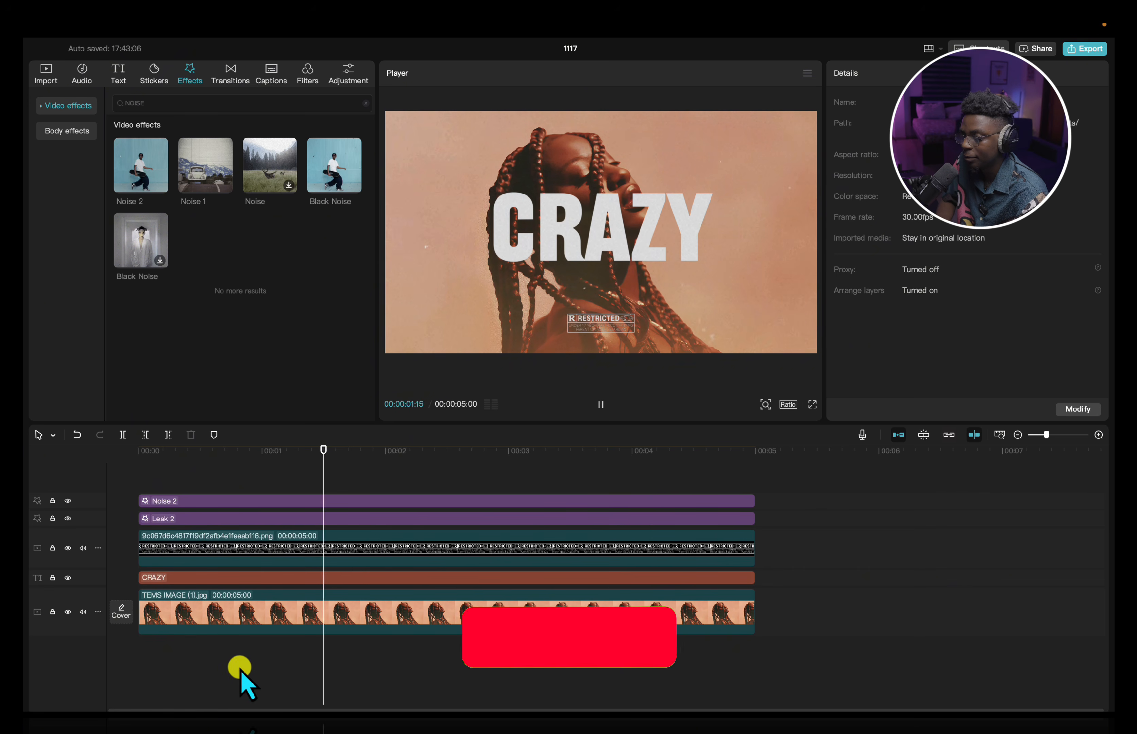
pyautogui.press('space')
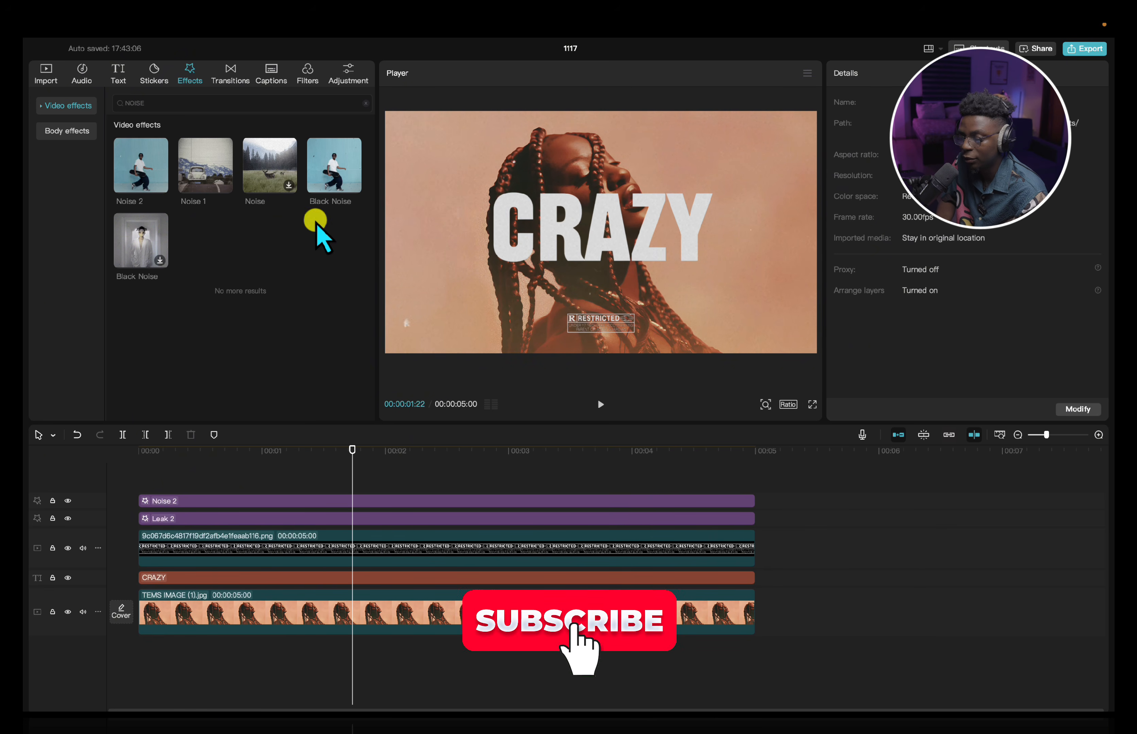
# Try the Black Noise effect above Noise 2 at a reduced speed, delete it, and replay the composition from the timeline start.
pyautogui.click(330, 168)
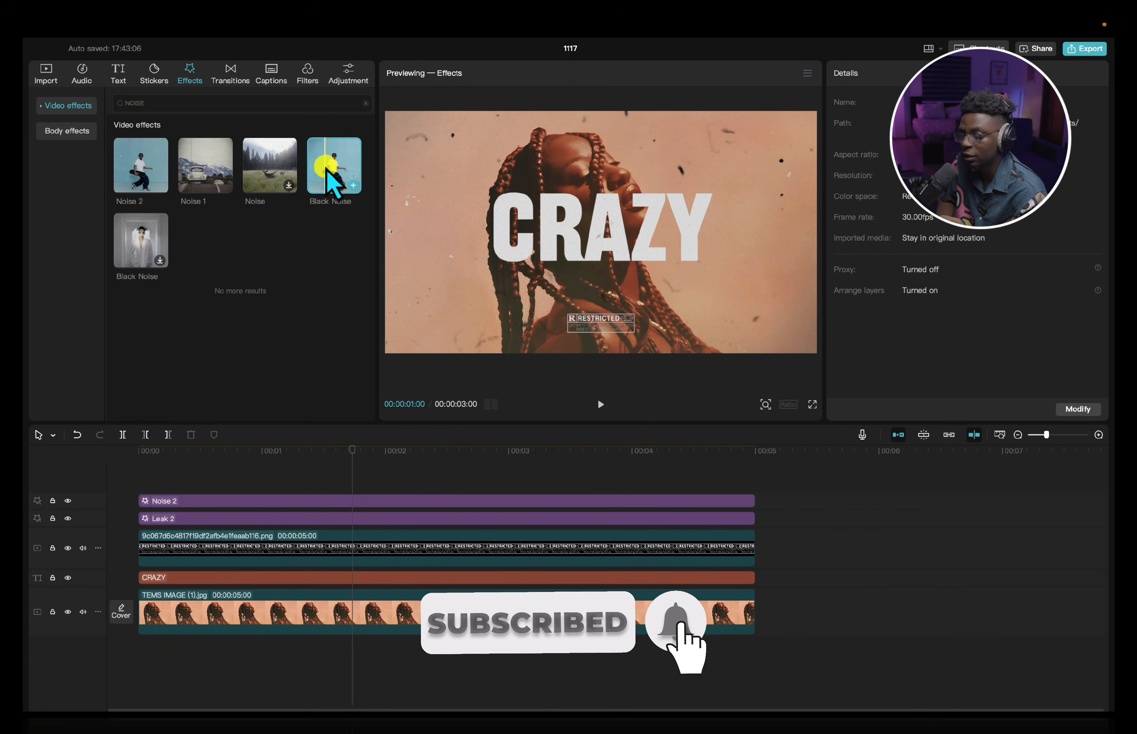
pyautogui.moveTo(333, 184); pyautogui.dragTo(322, 482)
pyautogui.press('space')
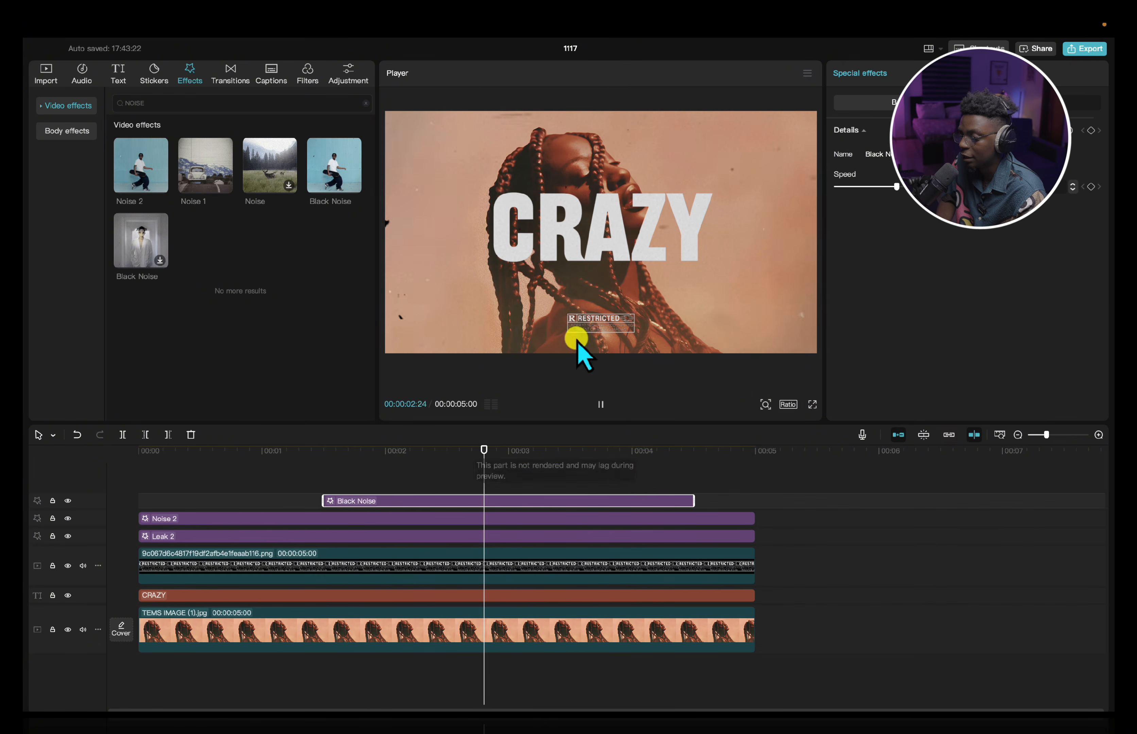
pyautogui.moveTo(897, 186); pyautogui.dragTo(840, 187)
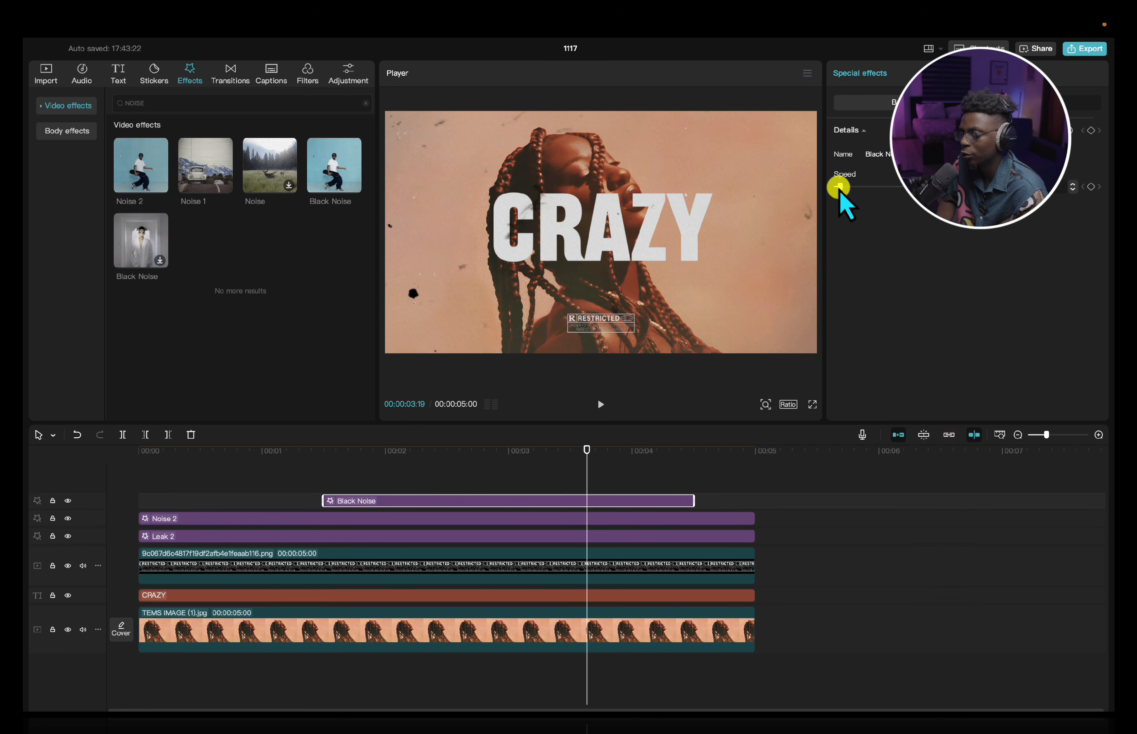
pyautogui.press('space')
pyautogui.press('space')
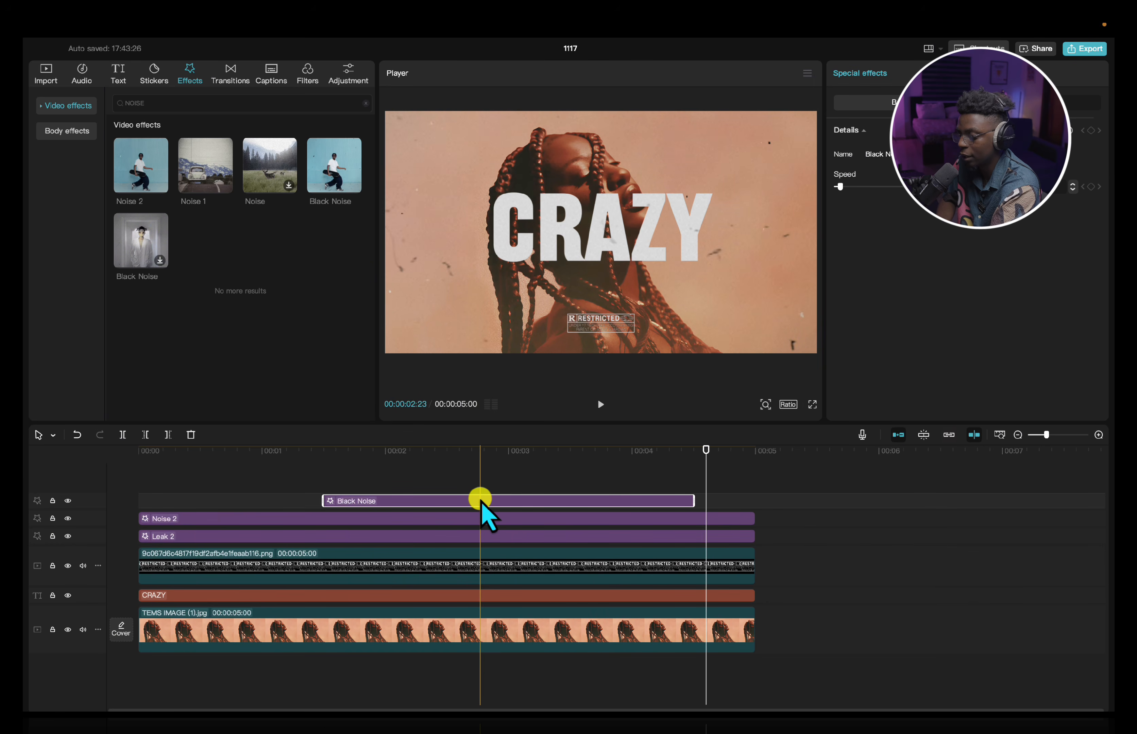
pyautogui.press('Delete')
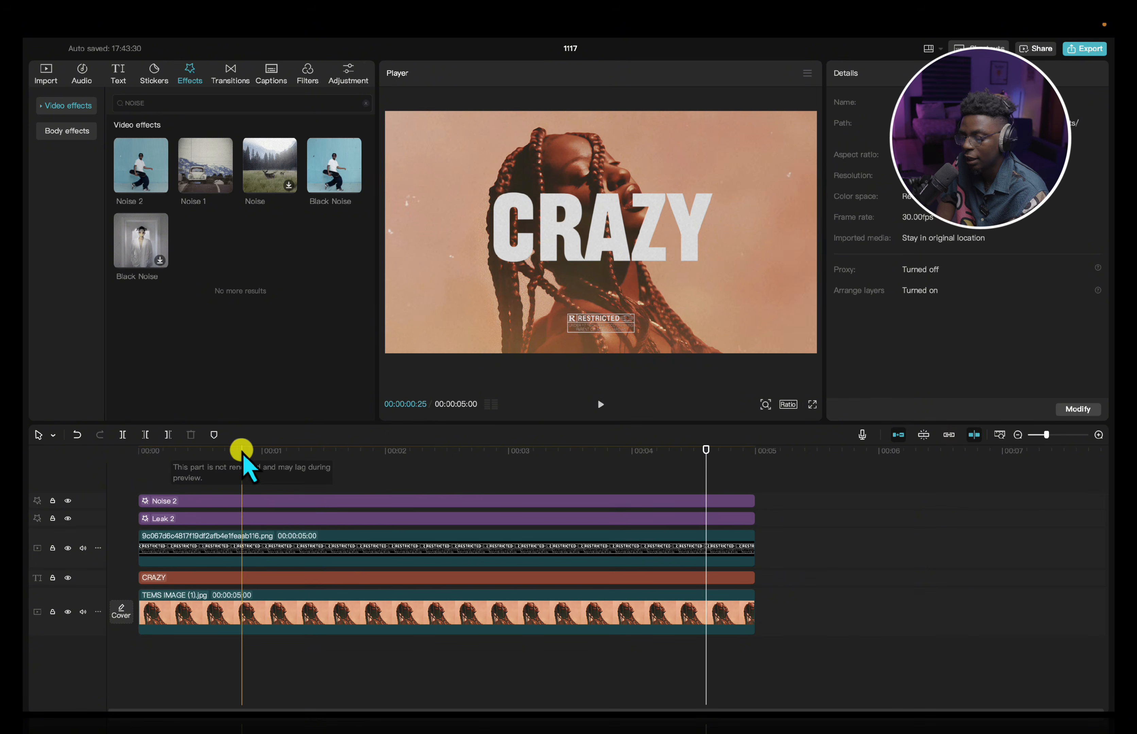
pyautogui.click(88, 461)
pyautogui.press('space')
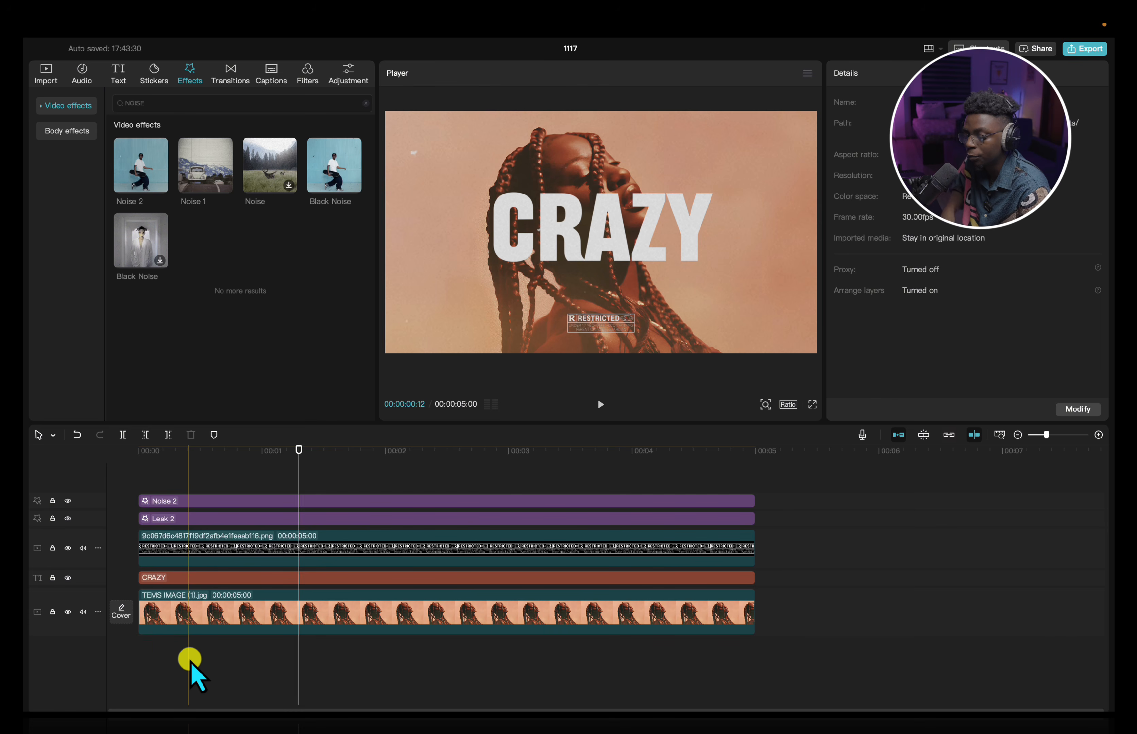
# Find Rebound Swing among the trending video effects and apply it directly to the Tems image clip.
pyautogui.click(168, 614)
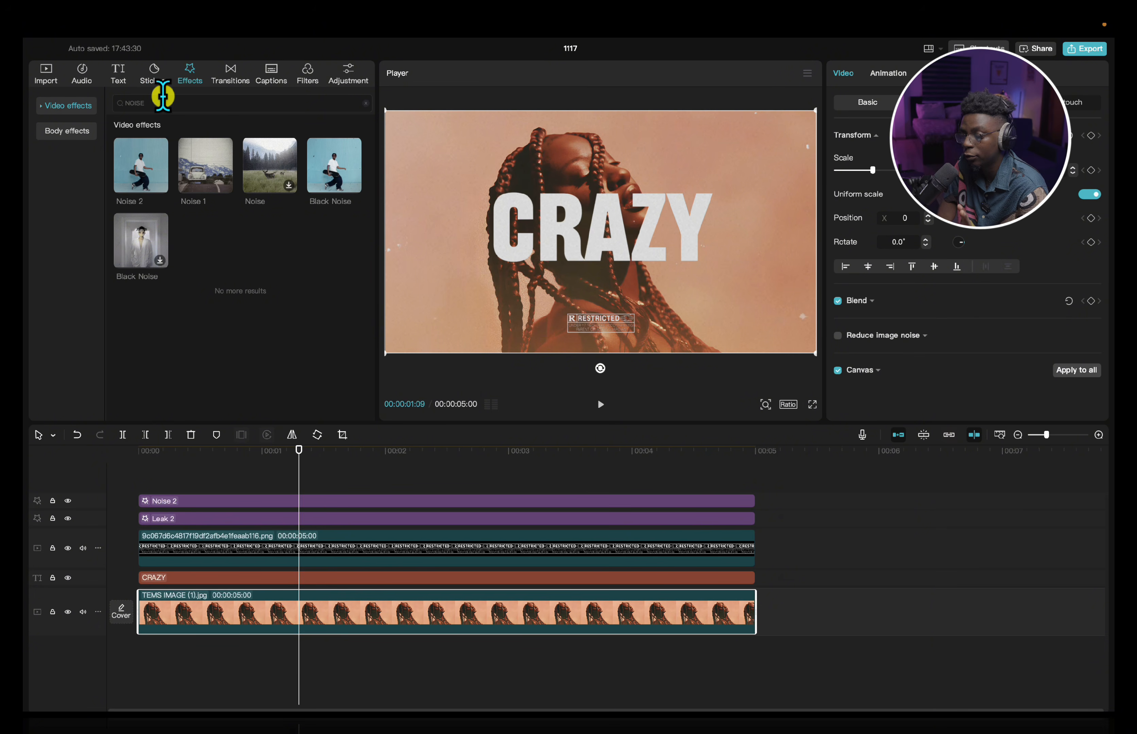
pyautogui.click(56, 105)
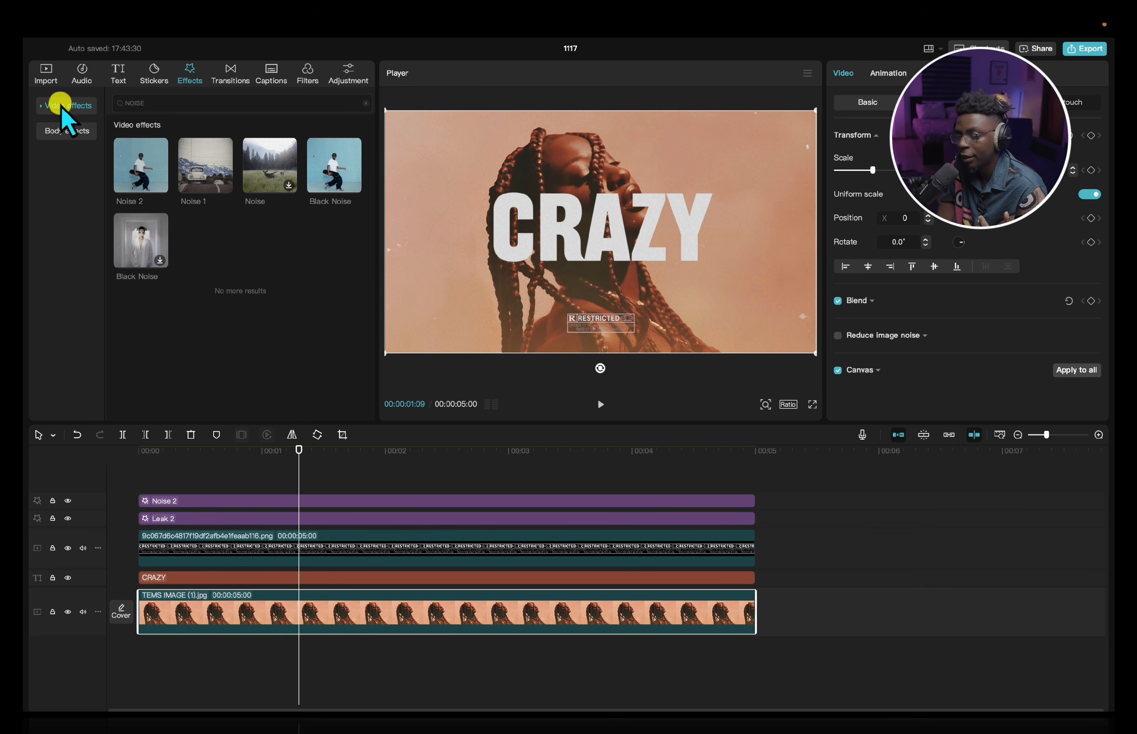
pyautogui.click(278, 390)
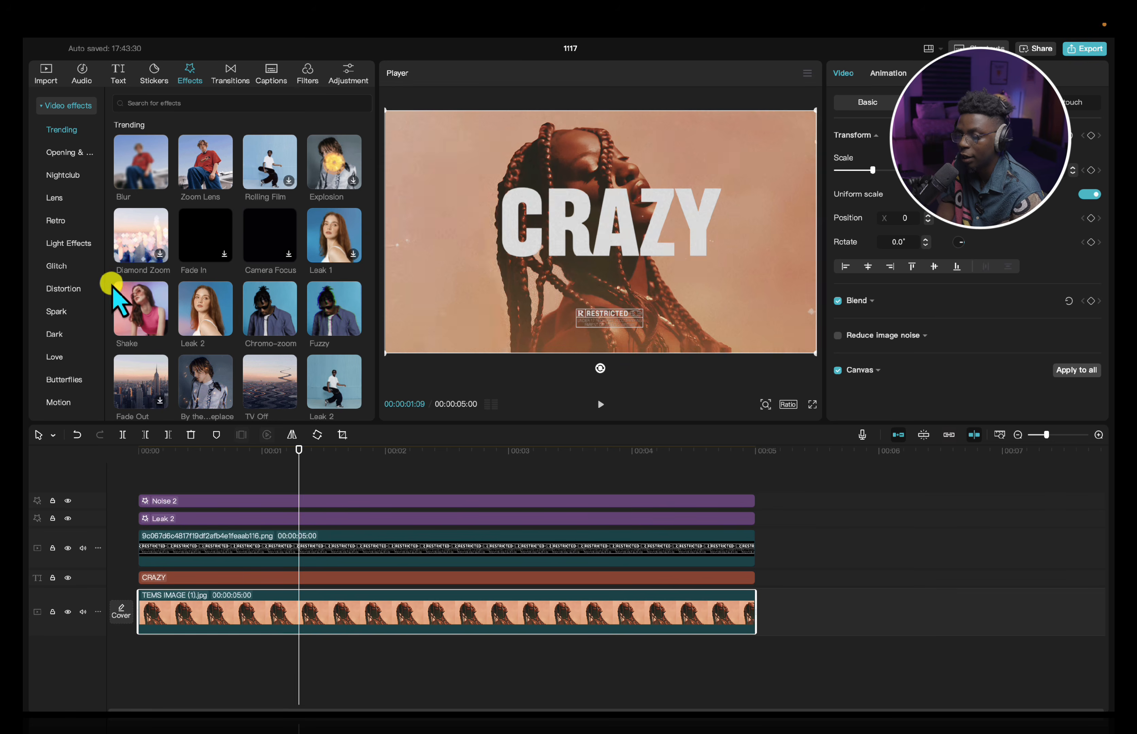
pyautogui.scroll(-2, 236, 317)
pyautogui.scroll(-3, 234, 329)
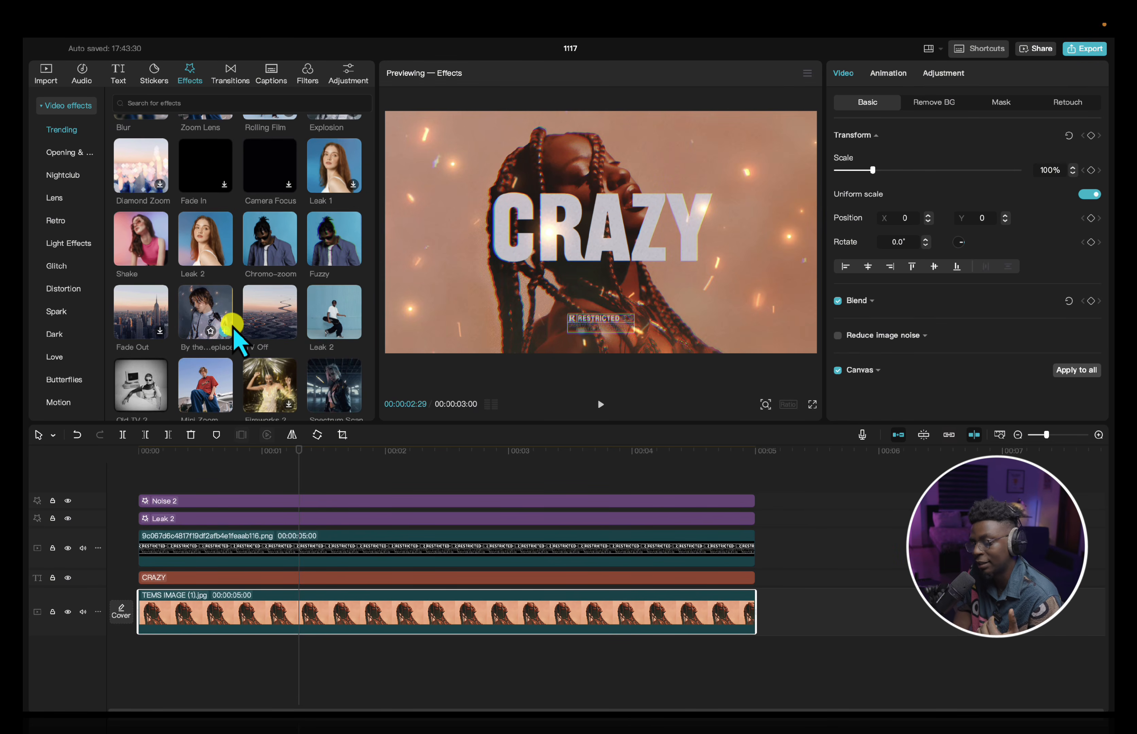
pyautogui.scroll(-4, 234, 335)
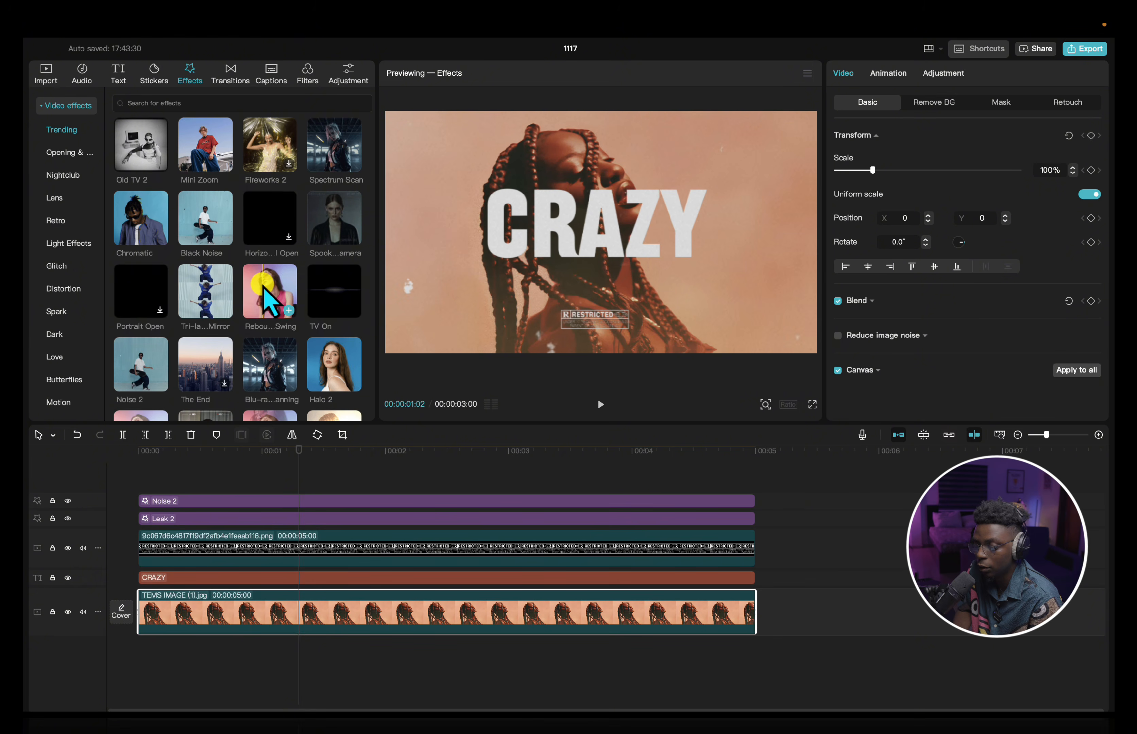
pyautogui.moveTo(270, 301); pyautogui.dragTo(176, 611)
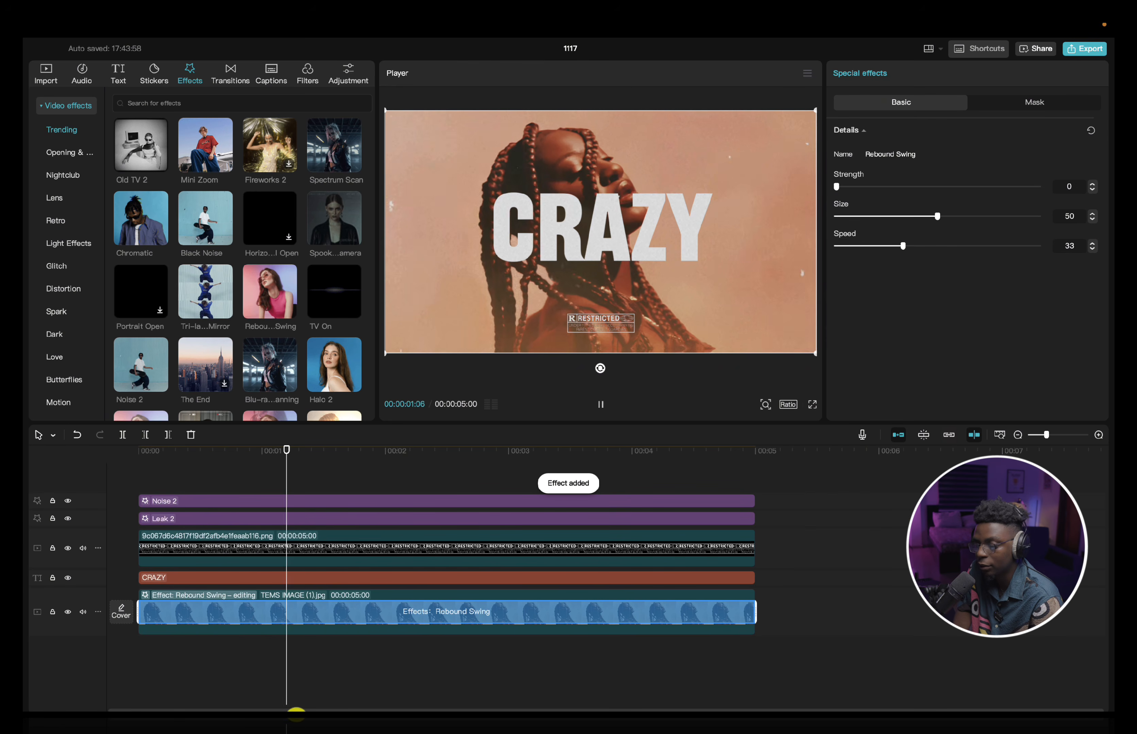
# Set the Rebound Swing effect's size to 8 and speed to 5, previewing the motion on the Tems image.
pyautogui.press('space')
pyautogui.moveTo(277, 668)
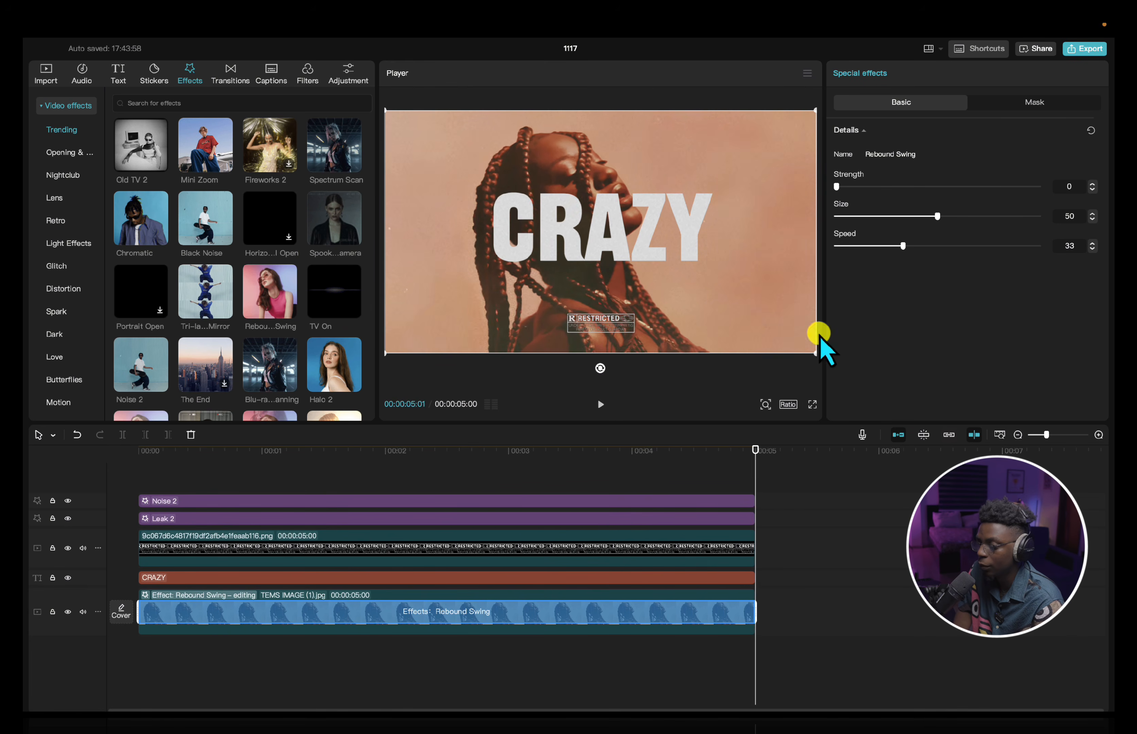
pyautogui.press('space')
pyautogui.press('space')
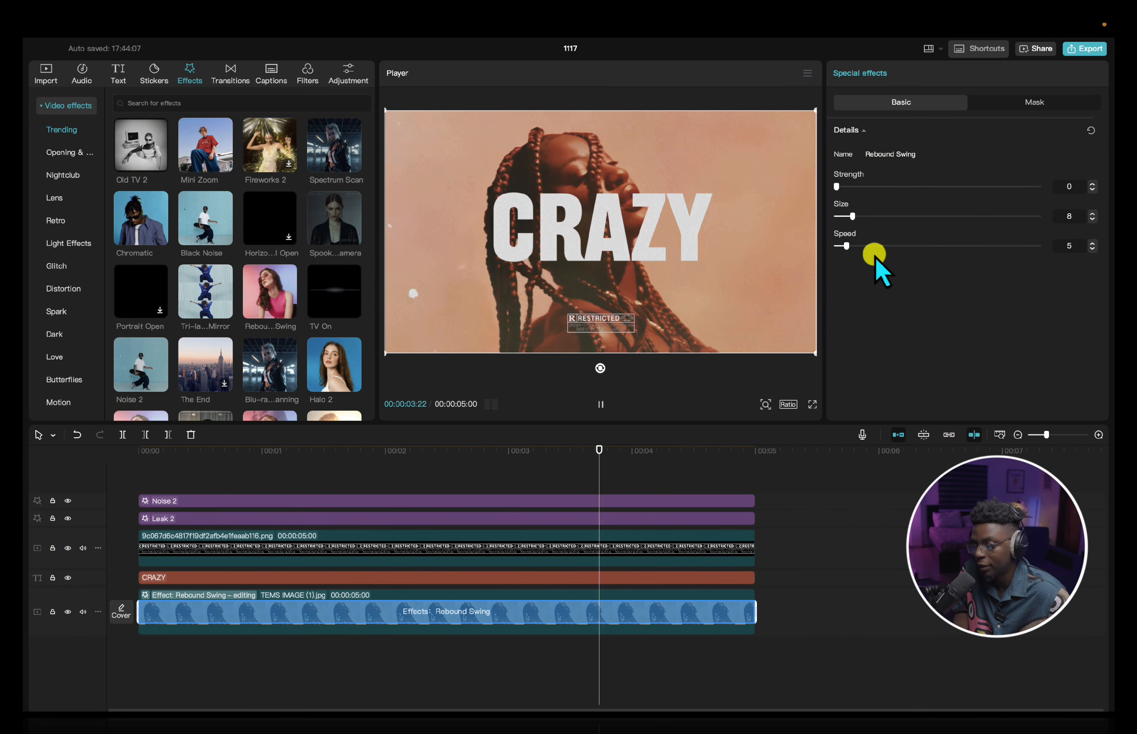
pyautogui.click(229, 479)
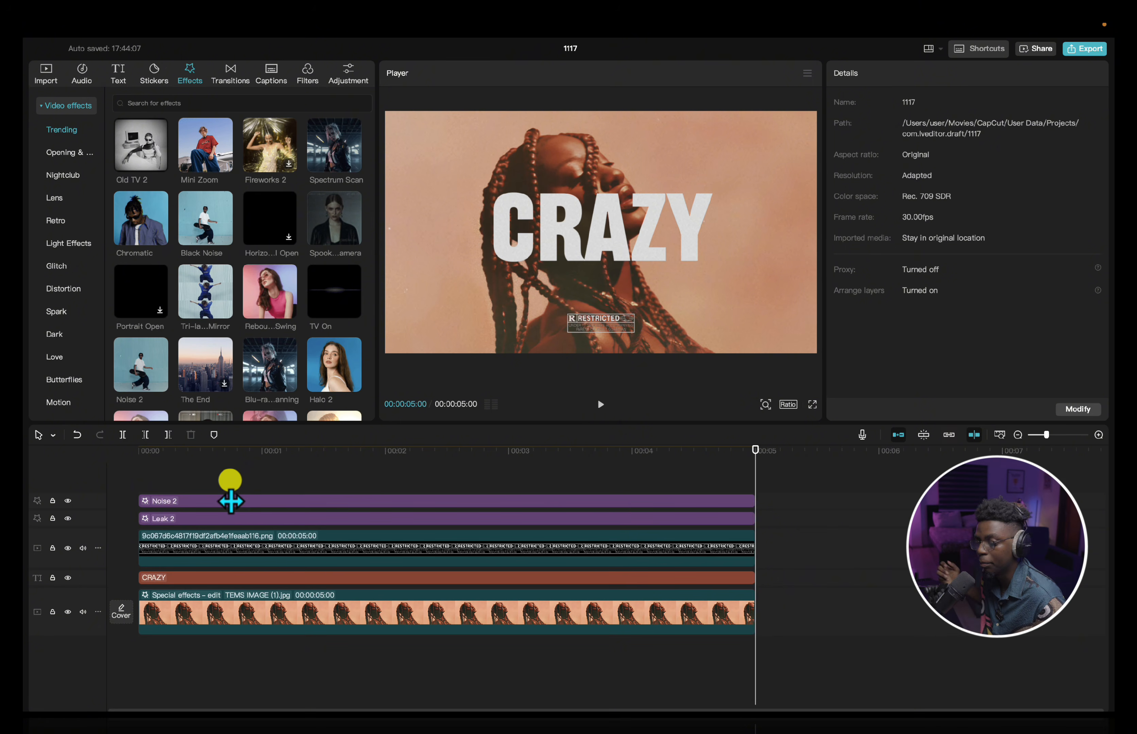
# Find Camera Shake among the trending video effects and apply it directly to the Tems image clip.
pyautogui.scroll(-4, 217, 392)
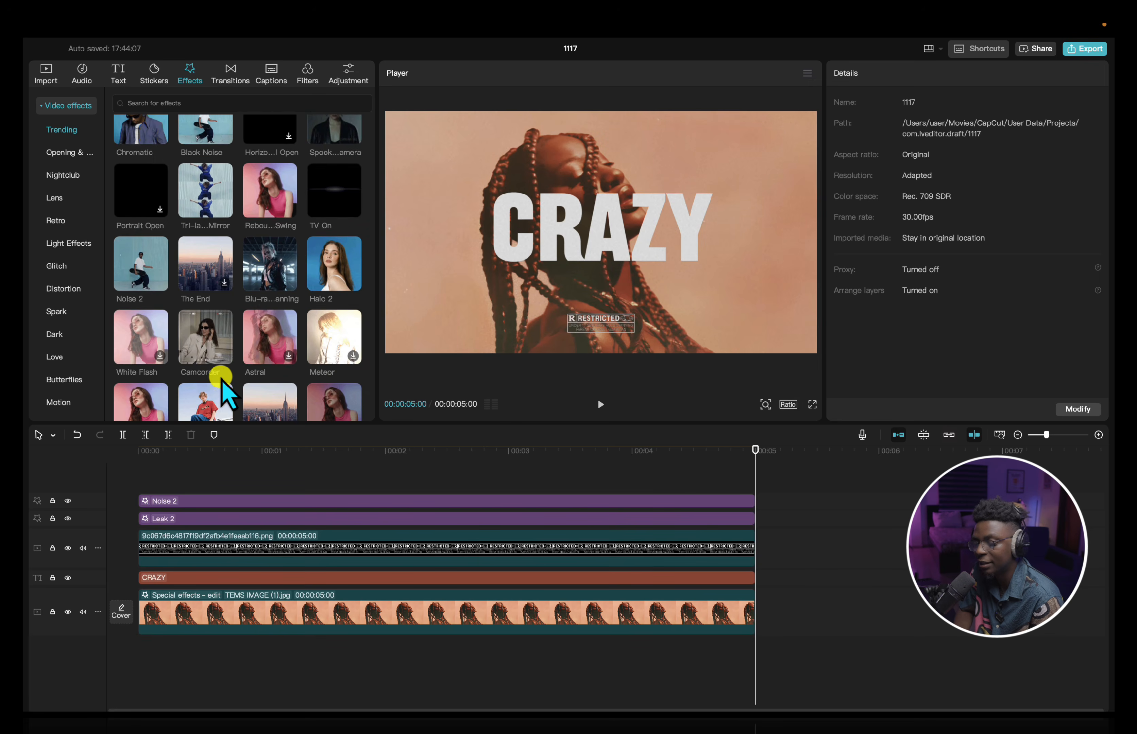
pyautogui.scroll(-4, 222, 388)
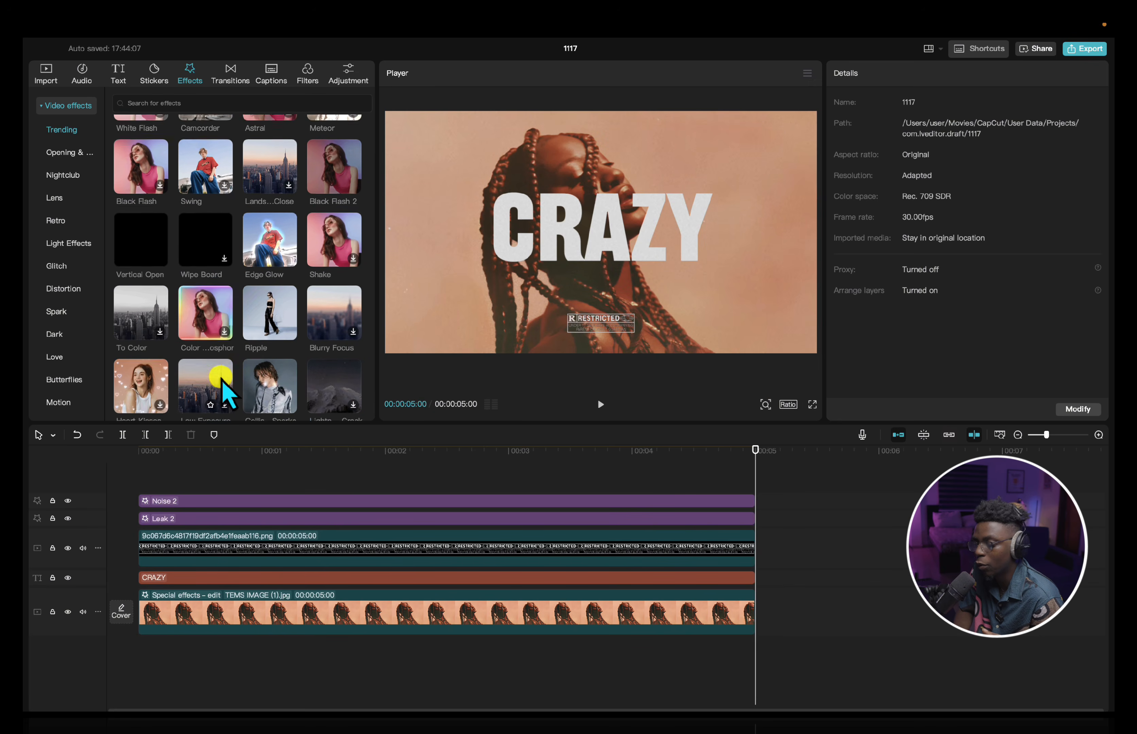
pyautogui.scroll(-2, 222, 387)
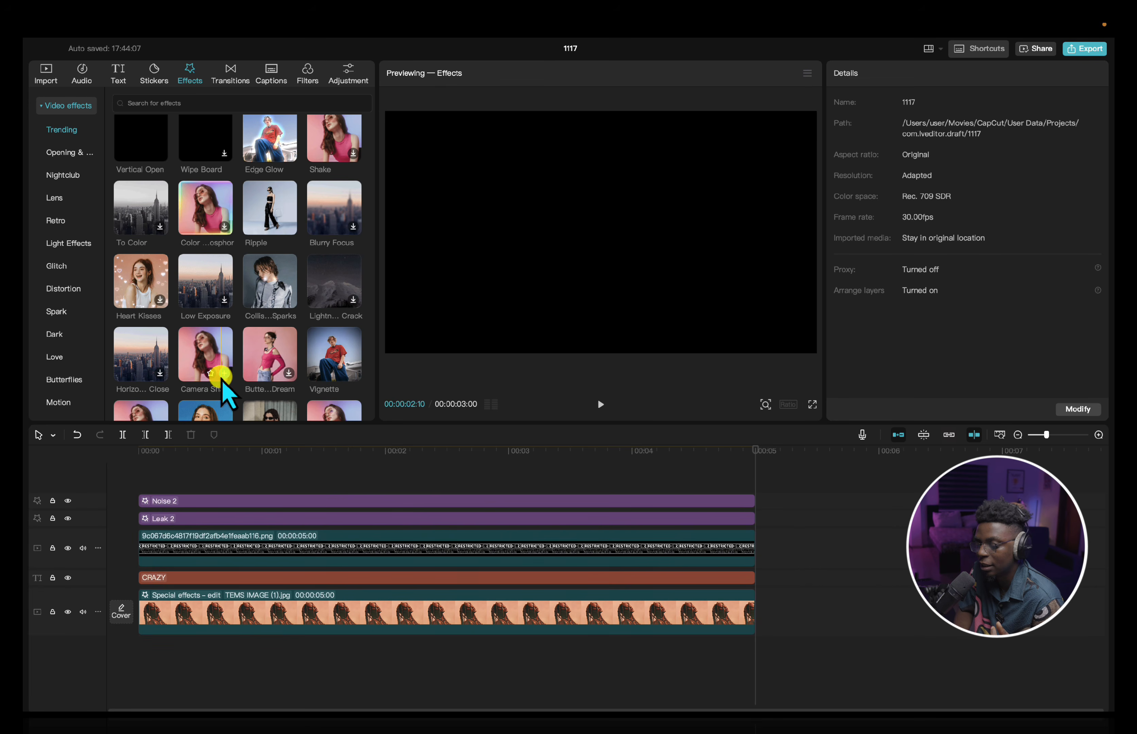
pyautogui.click(210, 359)
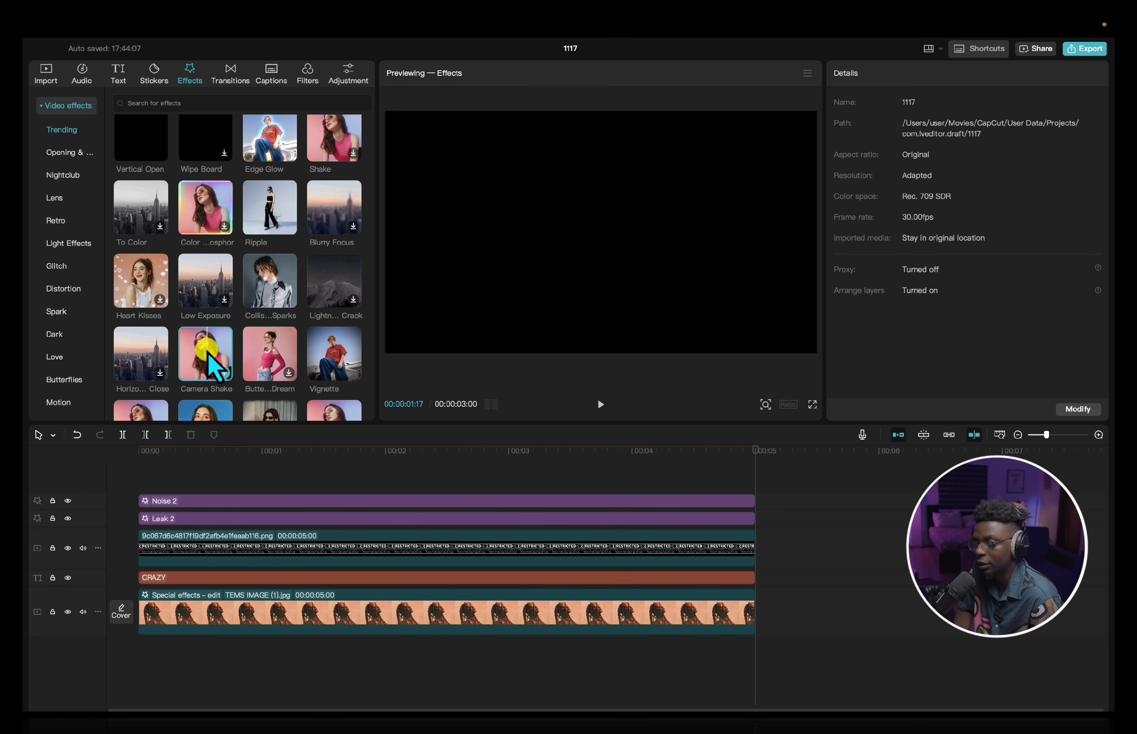
pyautogui.moveTo(210, 359); pyautogui.dragTo(219, 607)
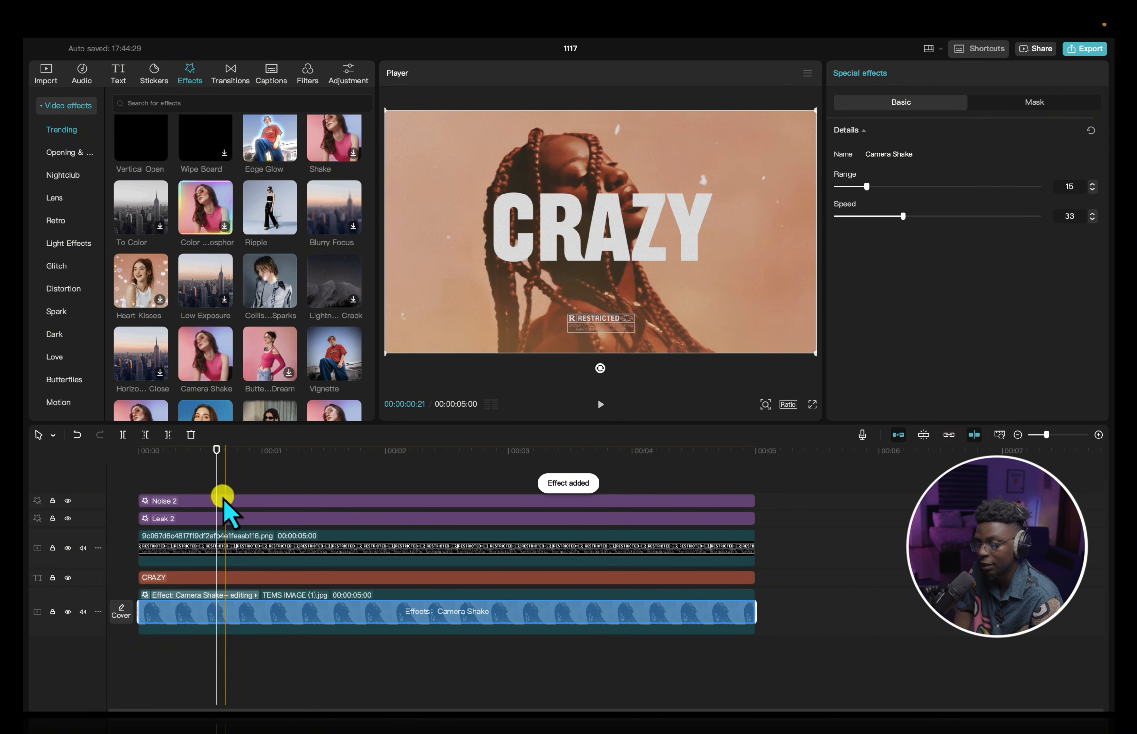
# Set the Camera Shake effect's range and speed both to 1, previewing the shake on the Tems image.
pyautogui.click(112, 457)
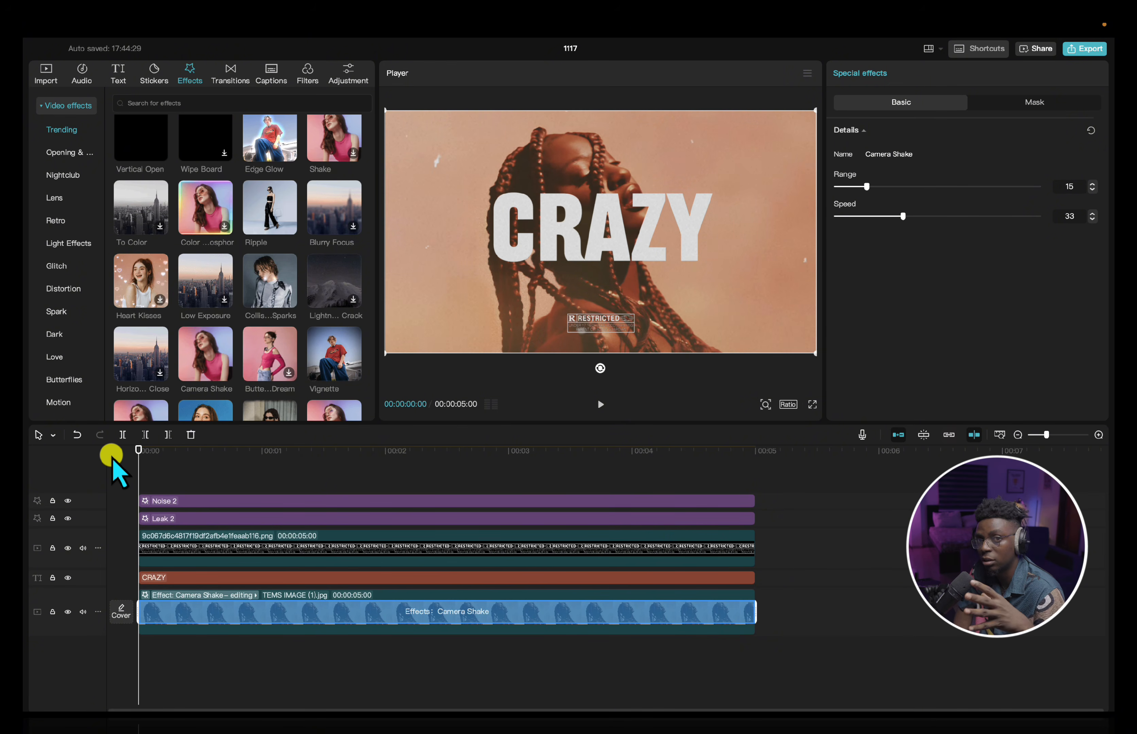
pyautogui.press('space')
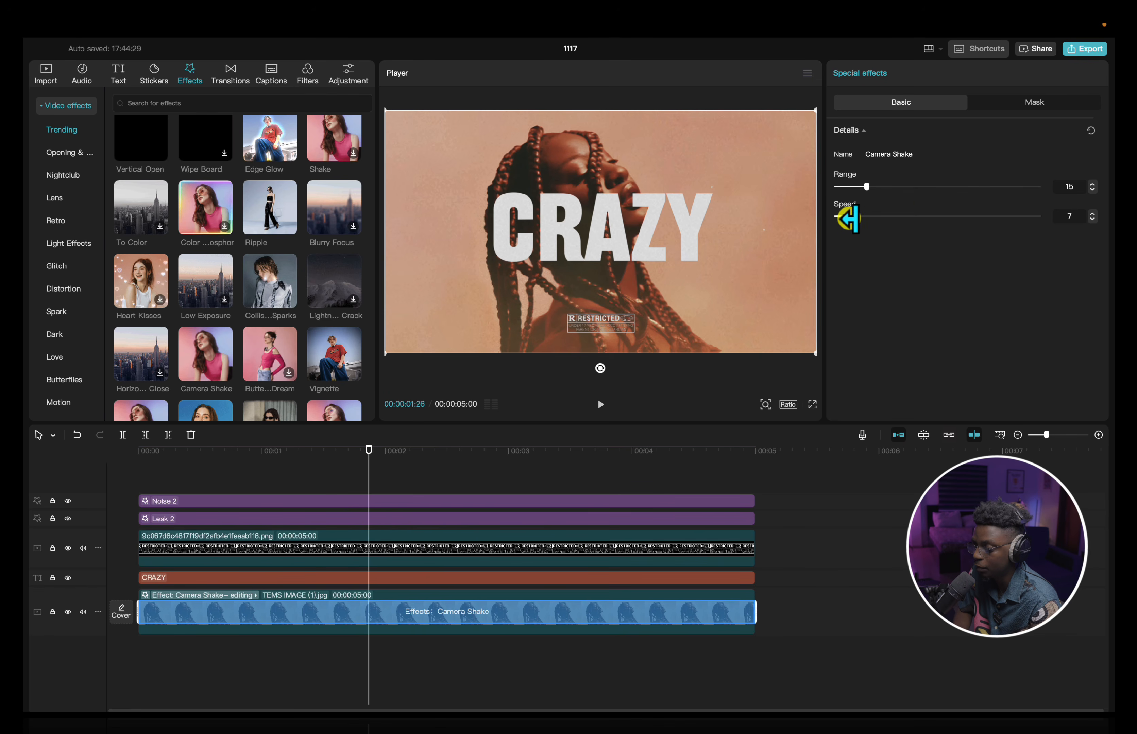
pyautogui.moveTo(849, 218); pyautogui.dragTo(840, 186)
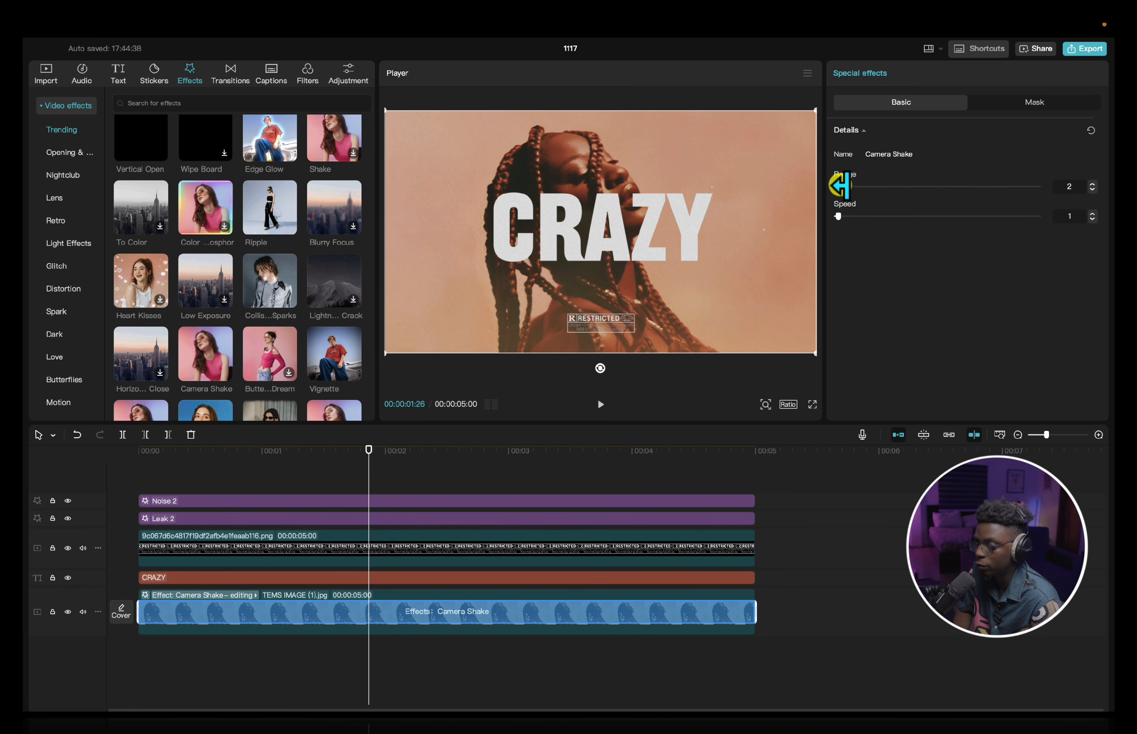
pyautogui.press('space')
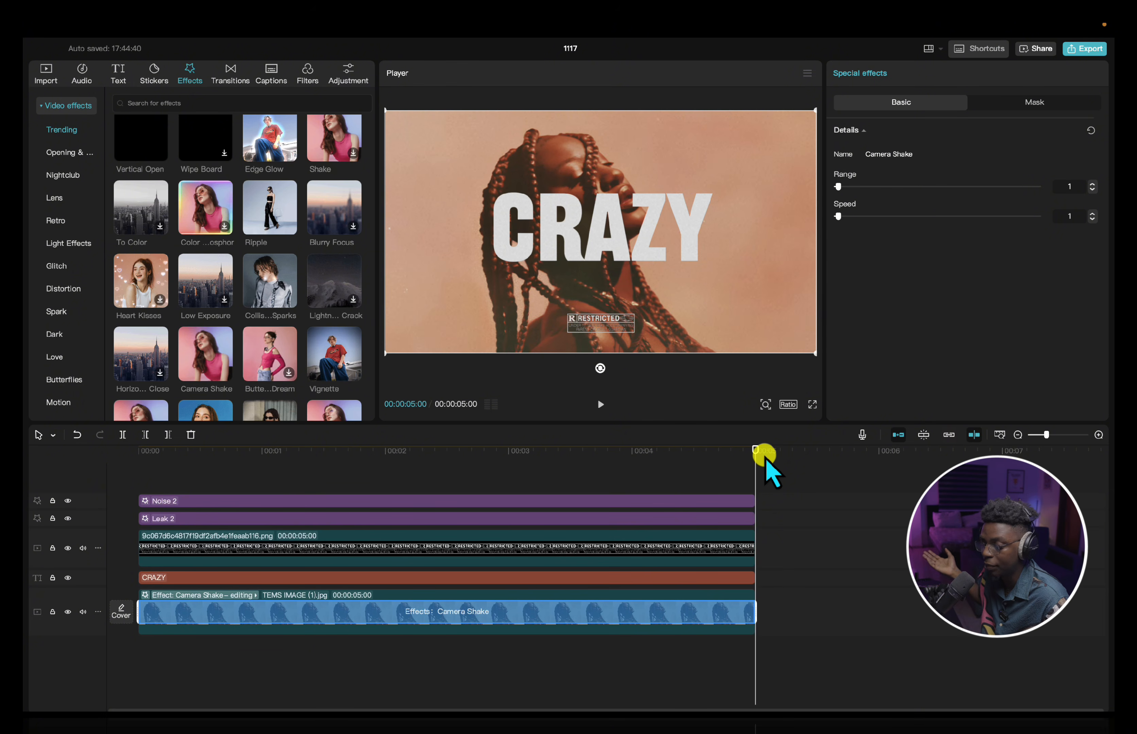
# Play the composition from the timeline start to review the Tems image's combined Rebound Swing and Camera Shake motion.
pyautogui.click(301, 476)
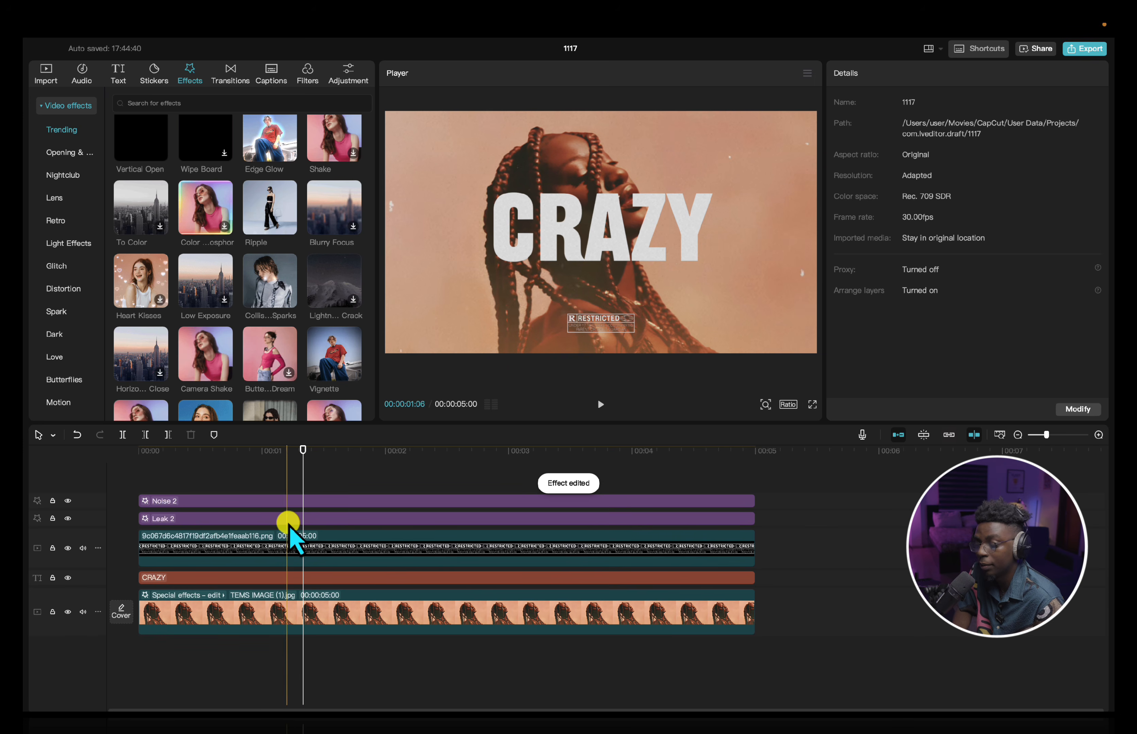
pyautogui.click(141, 462)
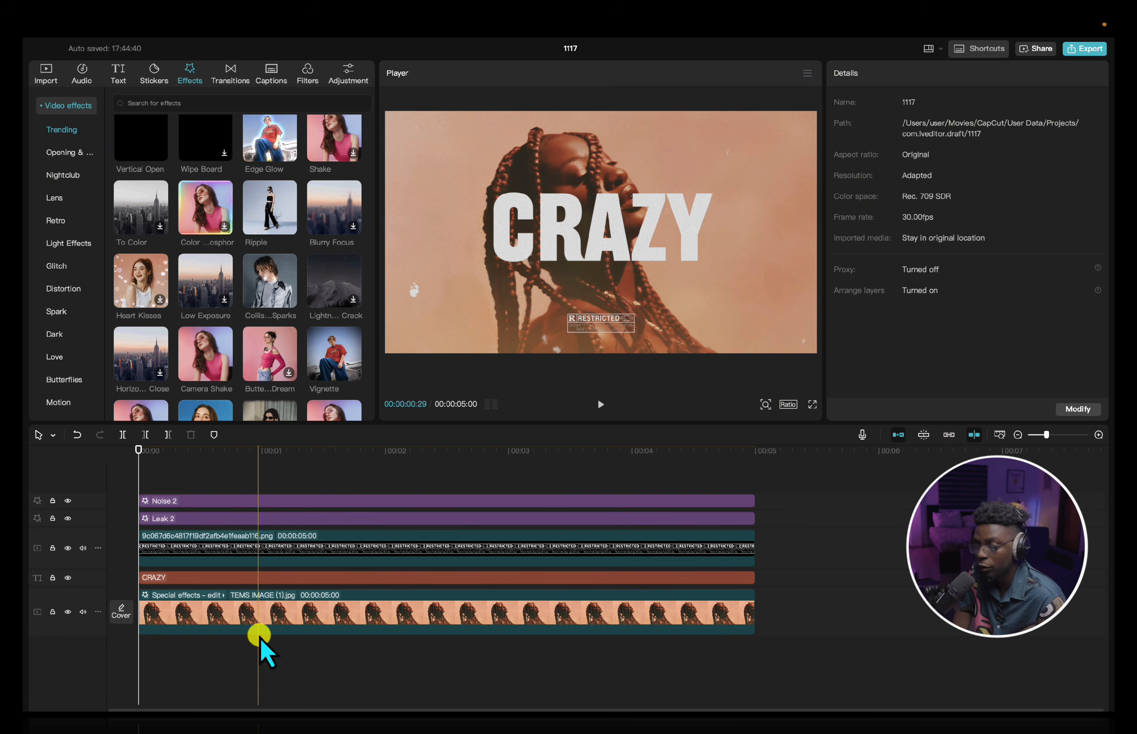
pyautogui.press('space')
pyautogui.press('space')
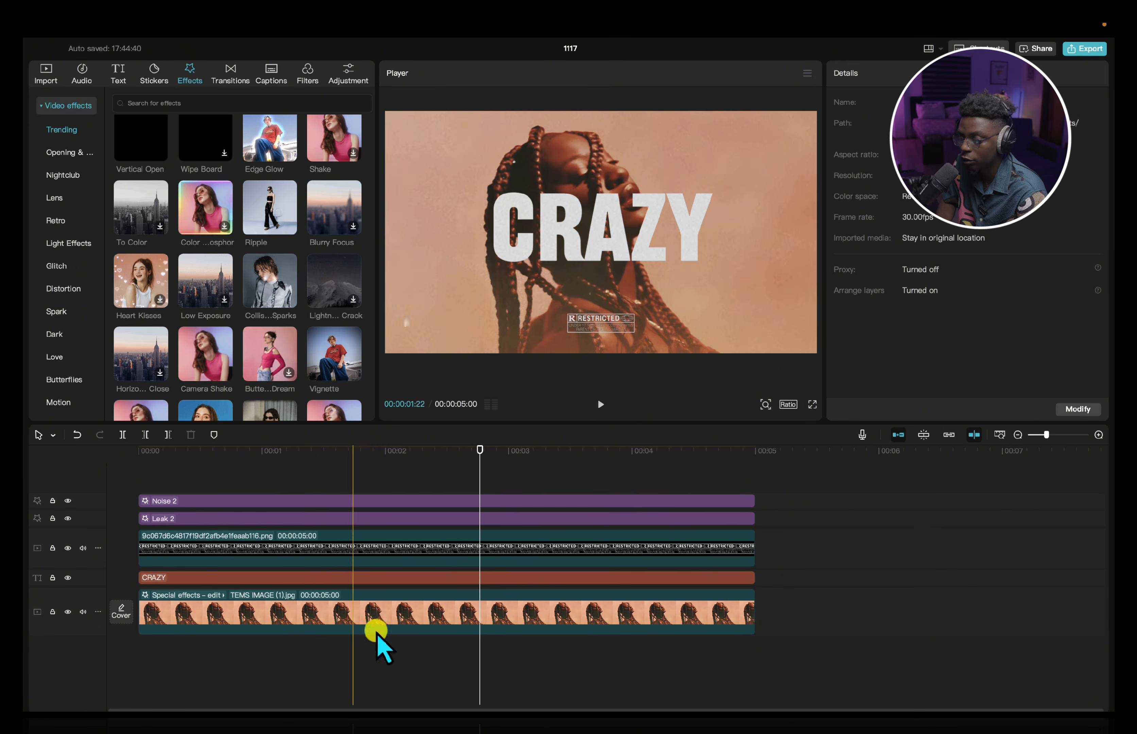
# Start a media import and browse to New Folder inside the NOVEMBER 2024 folder on the Desktop.
pyautogui.click(45, 73)
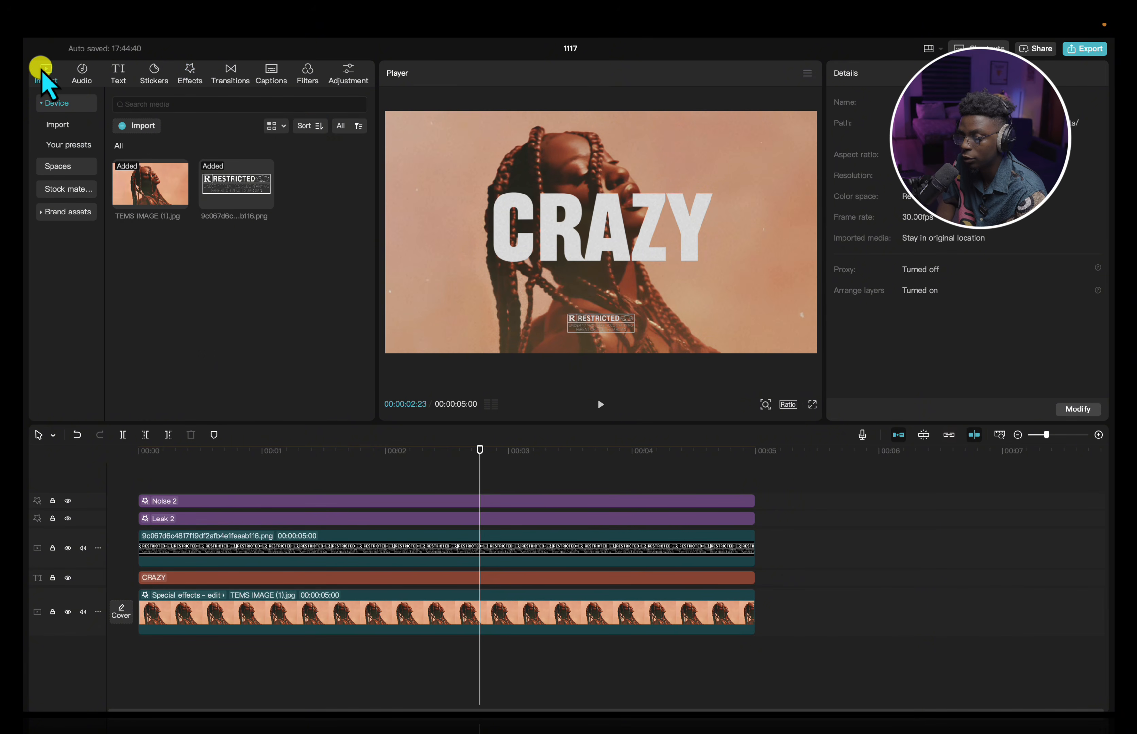
pyautogui.click(144, 126)
pyautogui.click(295, 486)
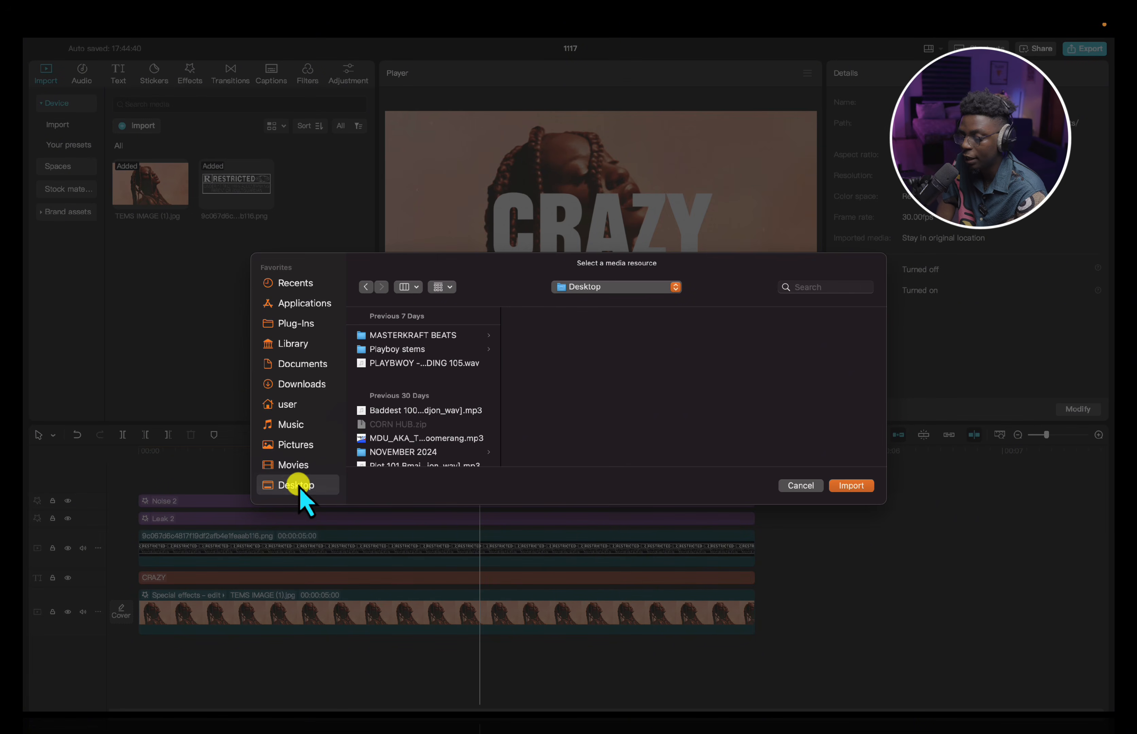
pyautogui.scroll(-4, 438, 415)
pyautogui.click(419, 370)
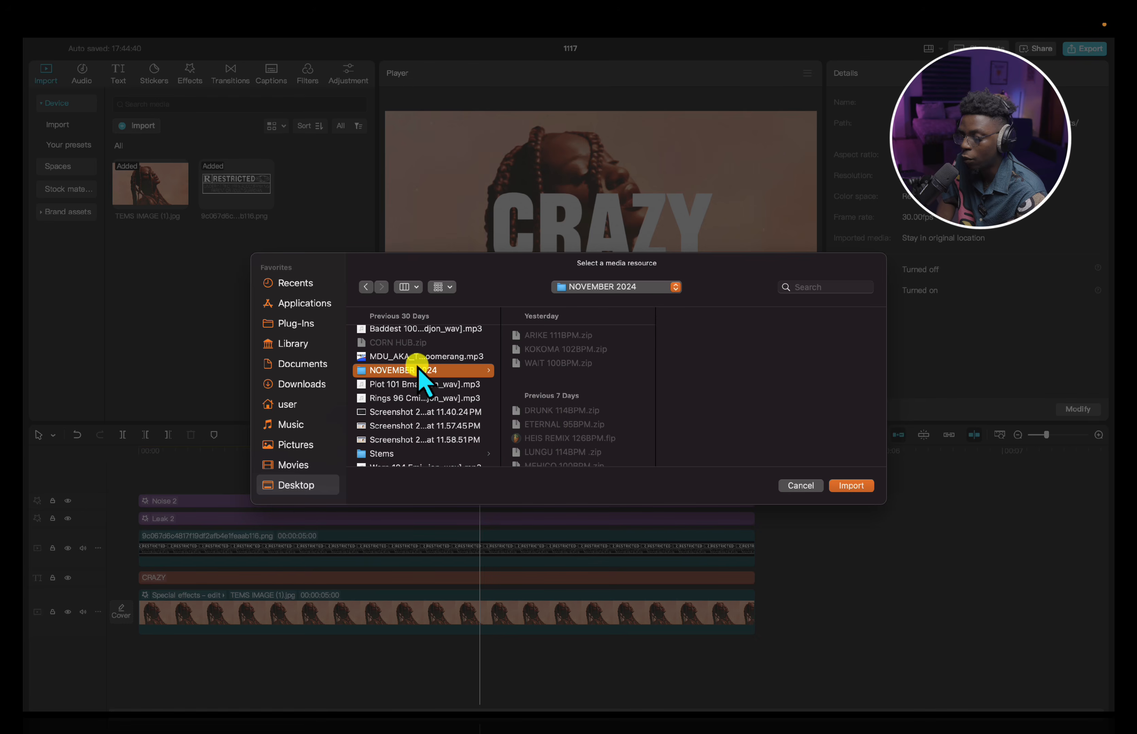
pyautogui.scroll(-5, 557, 430)
pyautogui.click(539, 439)
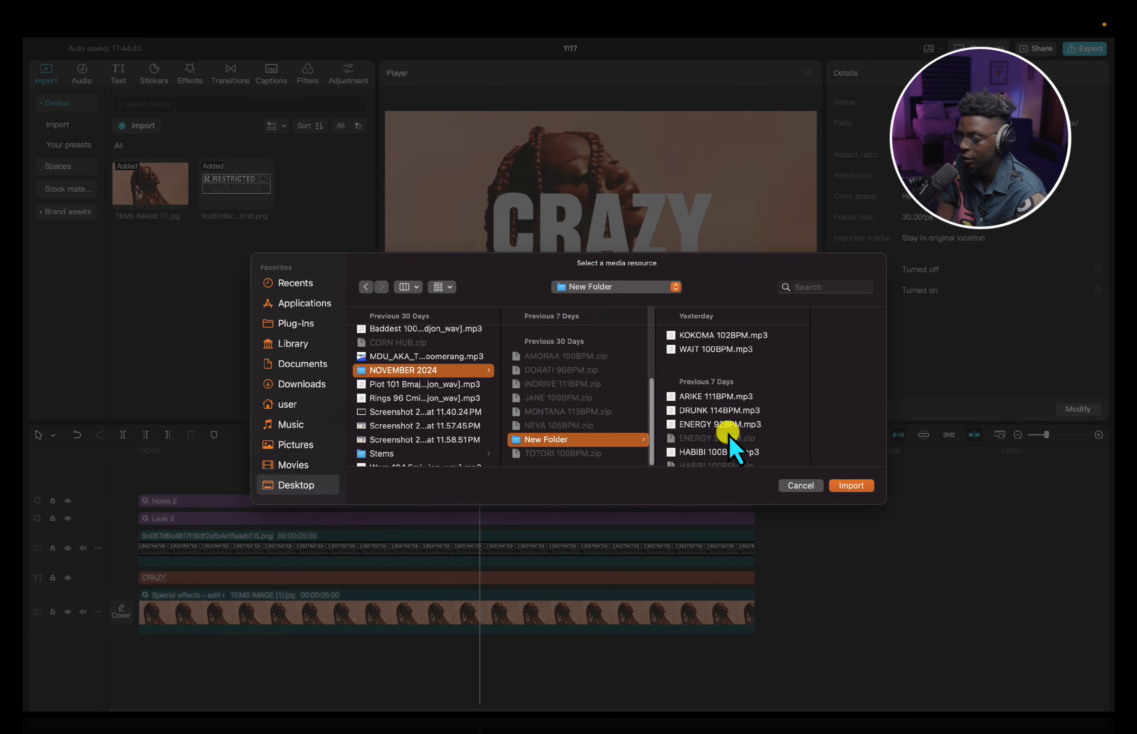
# Preview WAIT 100BPM.mp3 and import the beat ARIKE 111BPM.mp3 into the project media instead.
pyautogui.click(717, 351)
pyautogui.press('space')
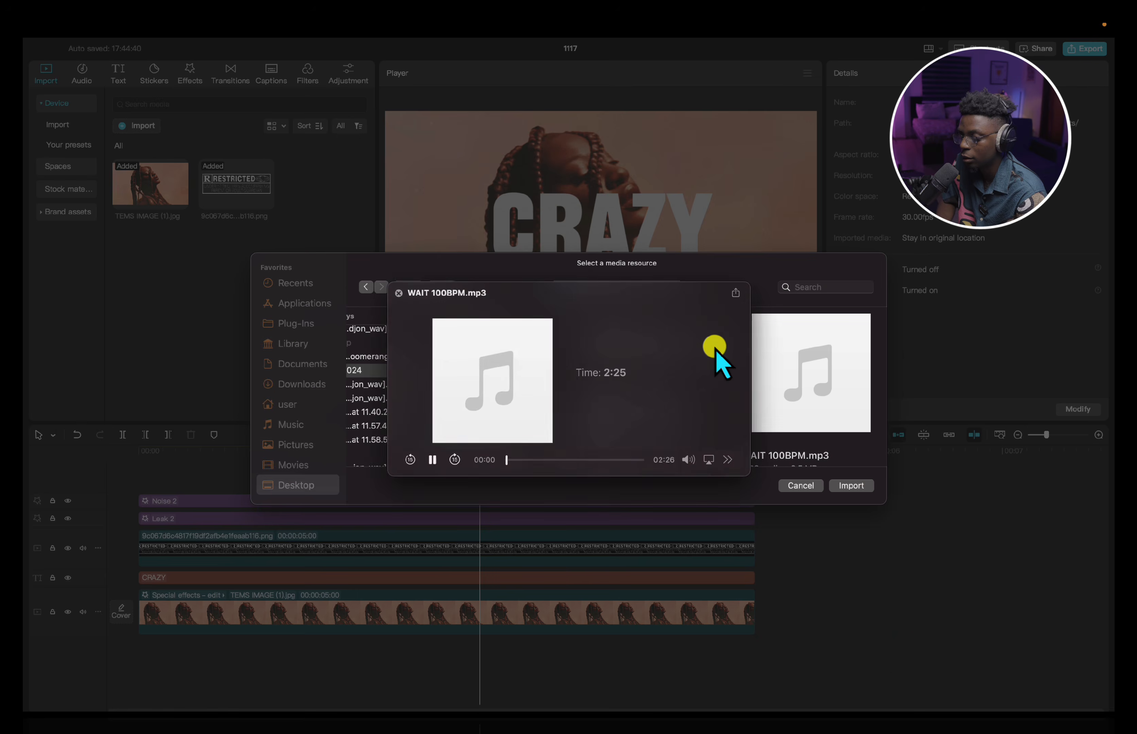
pyautogui.press('space')
pyautogui.click(627, 397)
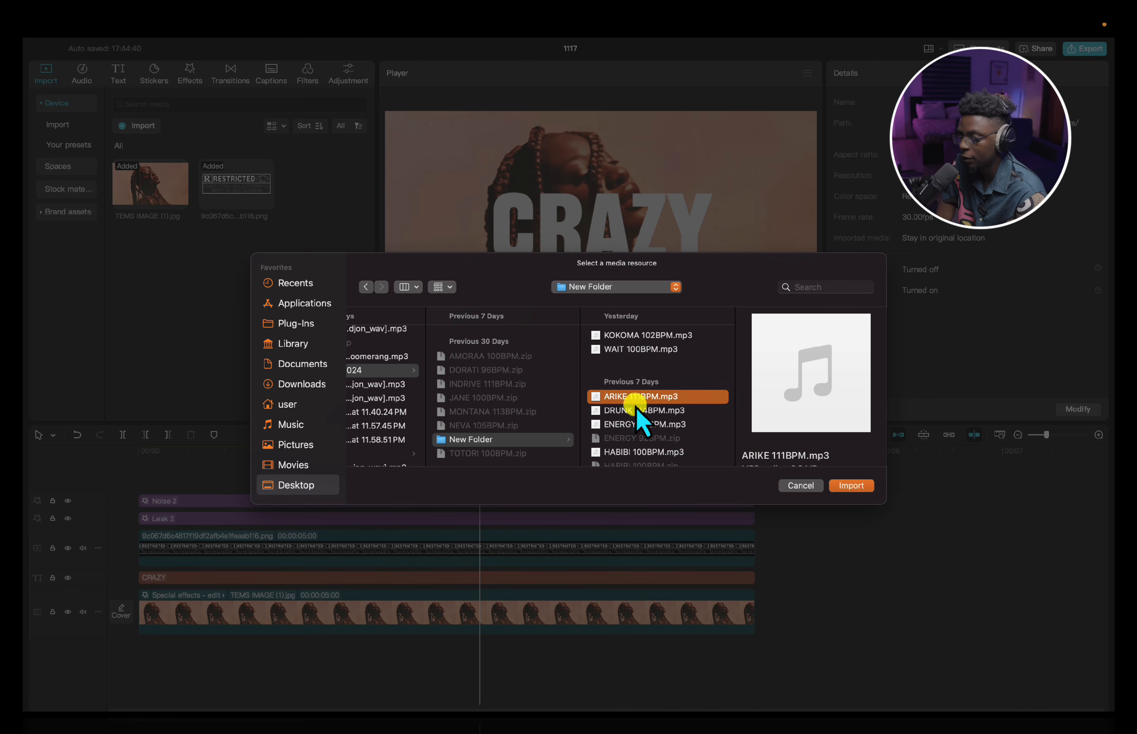
pyautogui.click(852, 486)
# Place ARIKE 111BPM.mp3 beneath the Tems image from the timeline start and return the playhead to the beginning.
pyautogui.moveTo(293, 198); pyautogui.dragTo(128, 652)
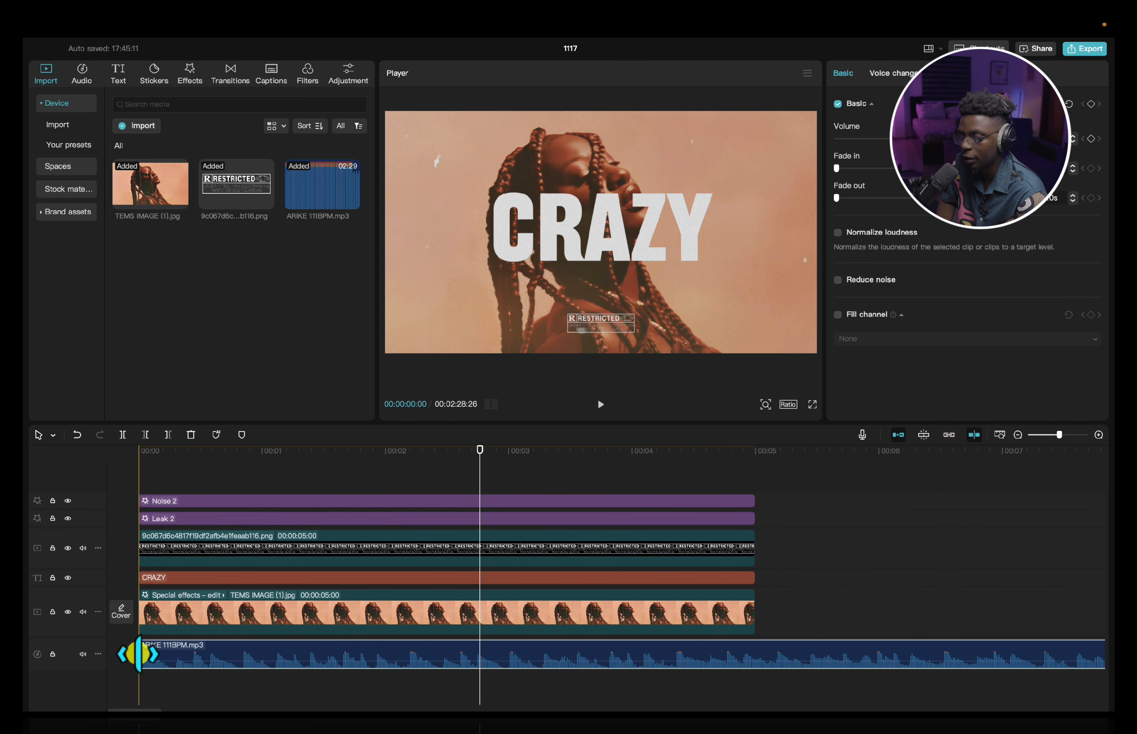
pyautogui.moveTo(173, 664); pyautogui.dragTo(173, 666)
pyautogui.moveTo(168, 452); pyautogui.dragTo(102, 455)
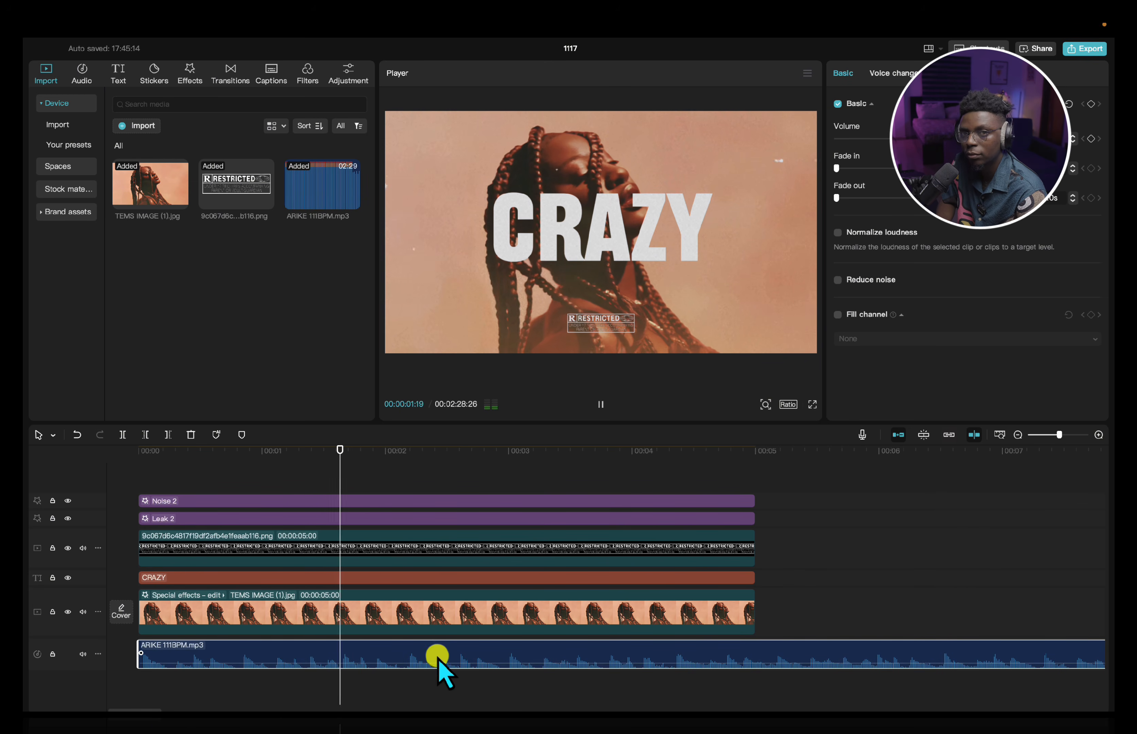
# Split ARIKE 111BPM.mp3 where the visual clips end at about 5 seconds, delete the excess audio, and preview the trimmed composition.
pyautogui.moveTo(498, 706)
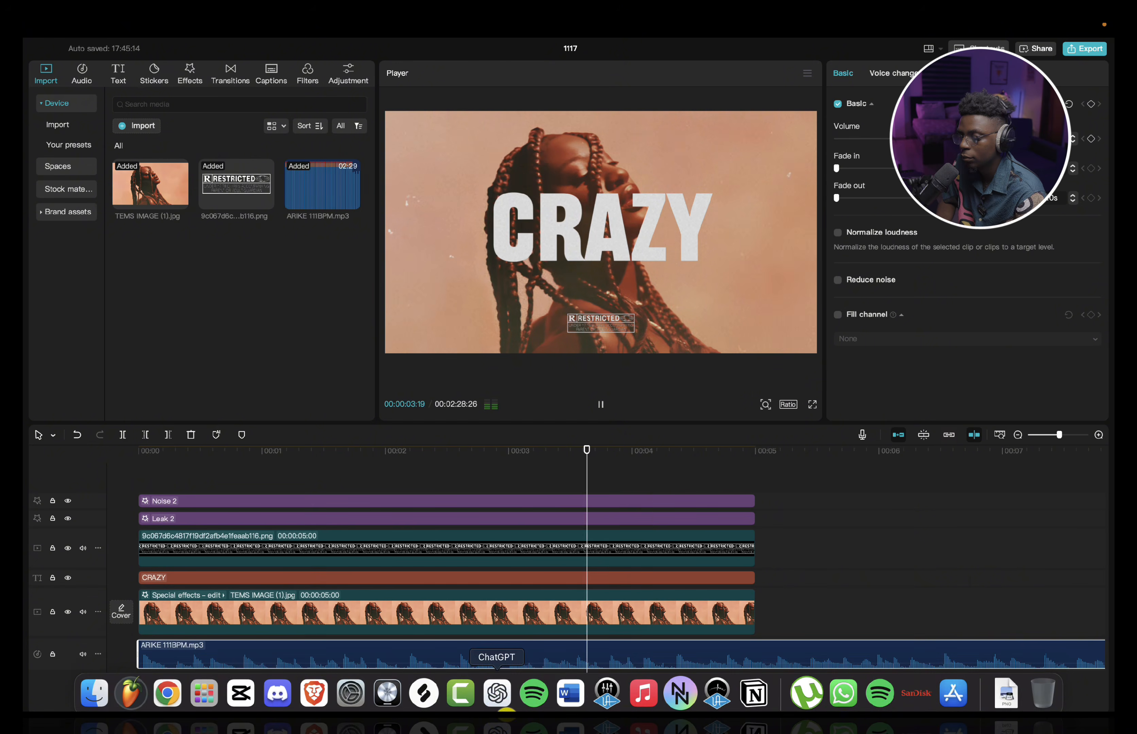
pyautogui.press('space')
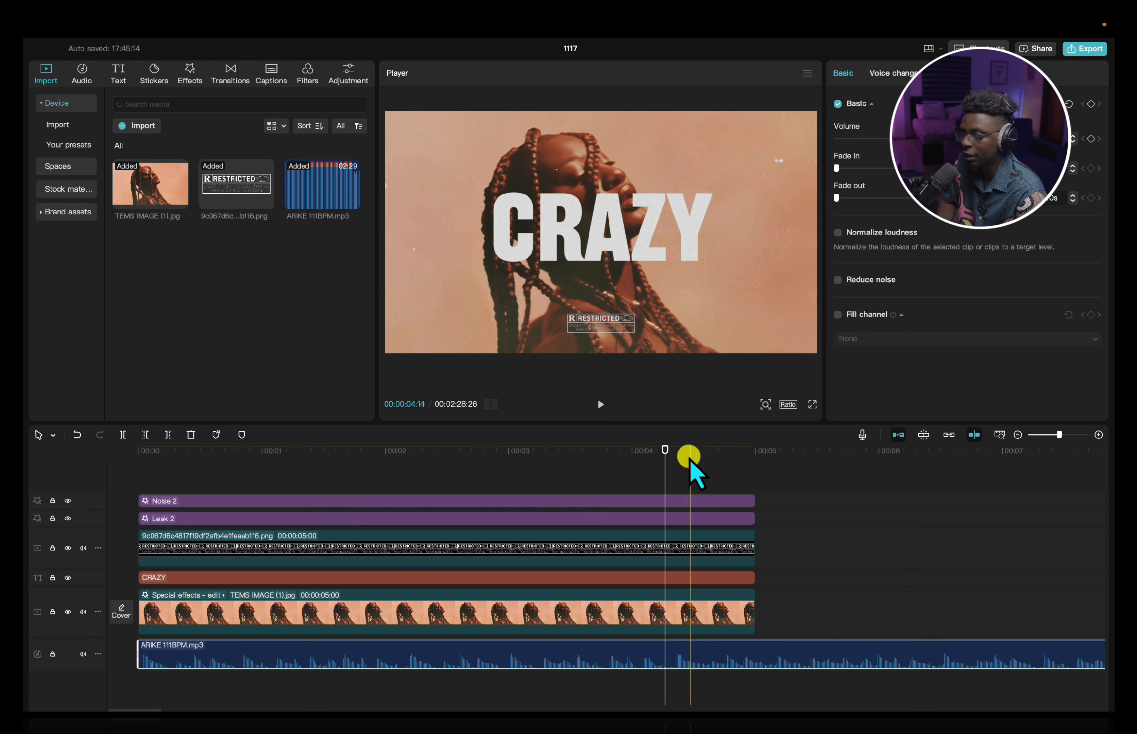
pyautogui.moveTo(671, 456); pyautogui.dragTo(752, 468)
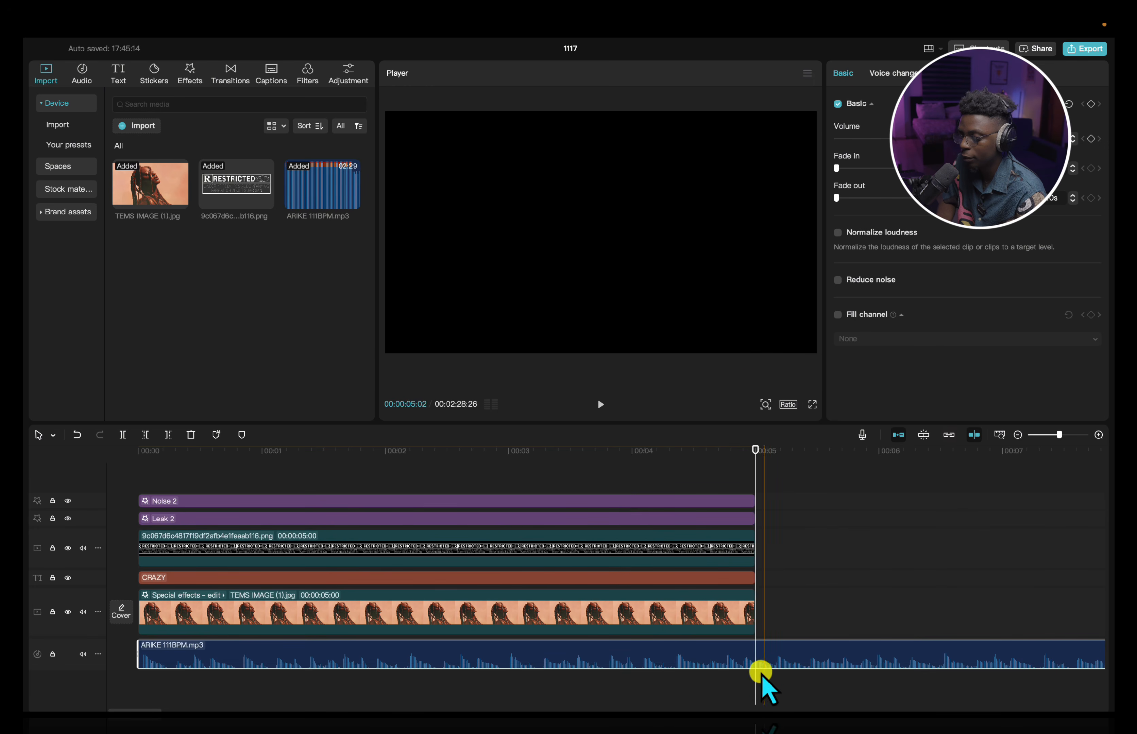
pyautogui.click(122, 435)
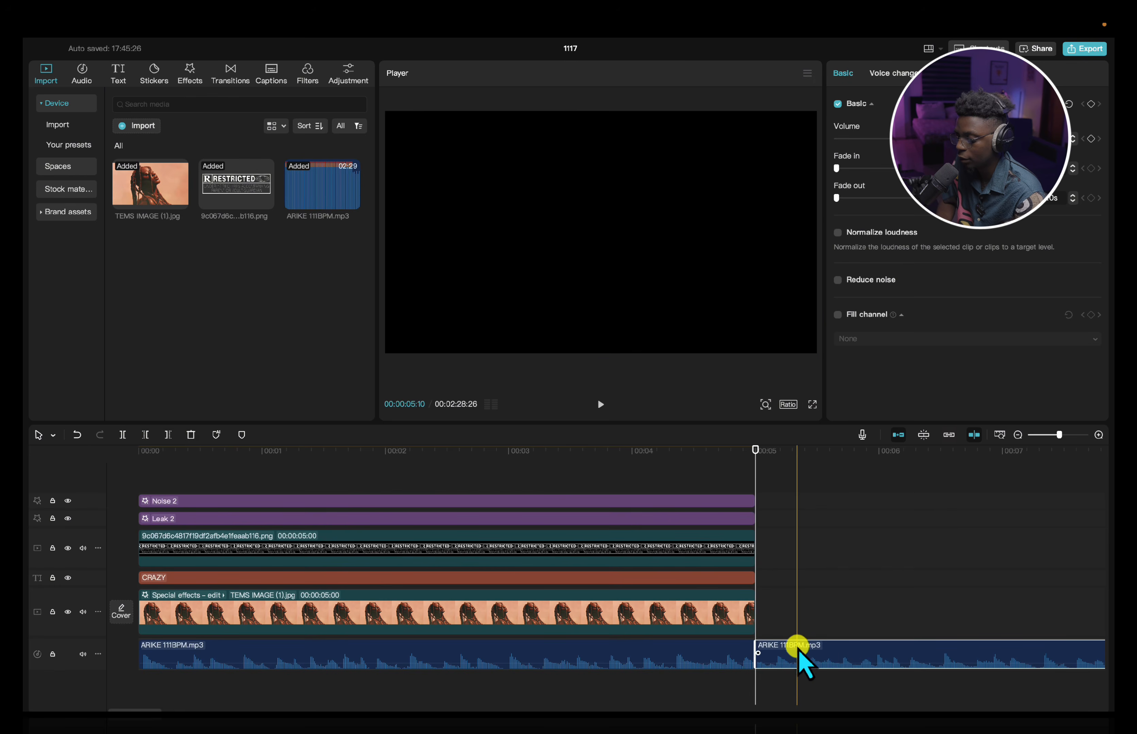
pyautogui.press('Delete')
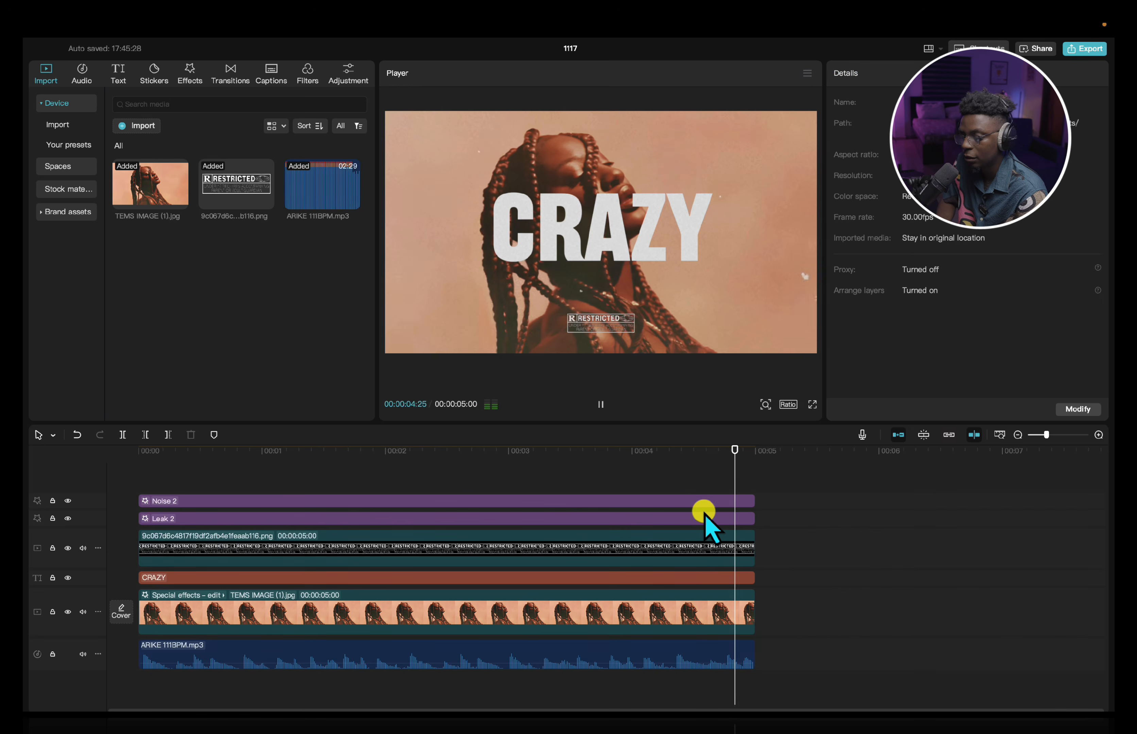
pyautogui.press('space')
pyautogui.press('space')
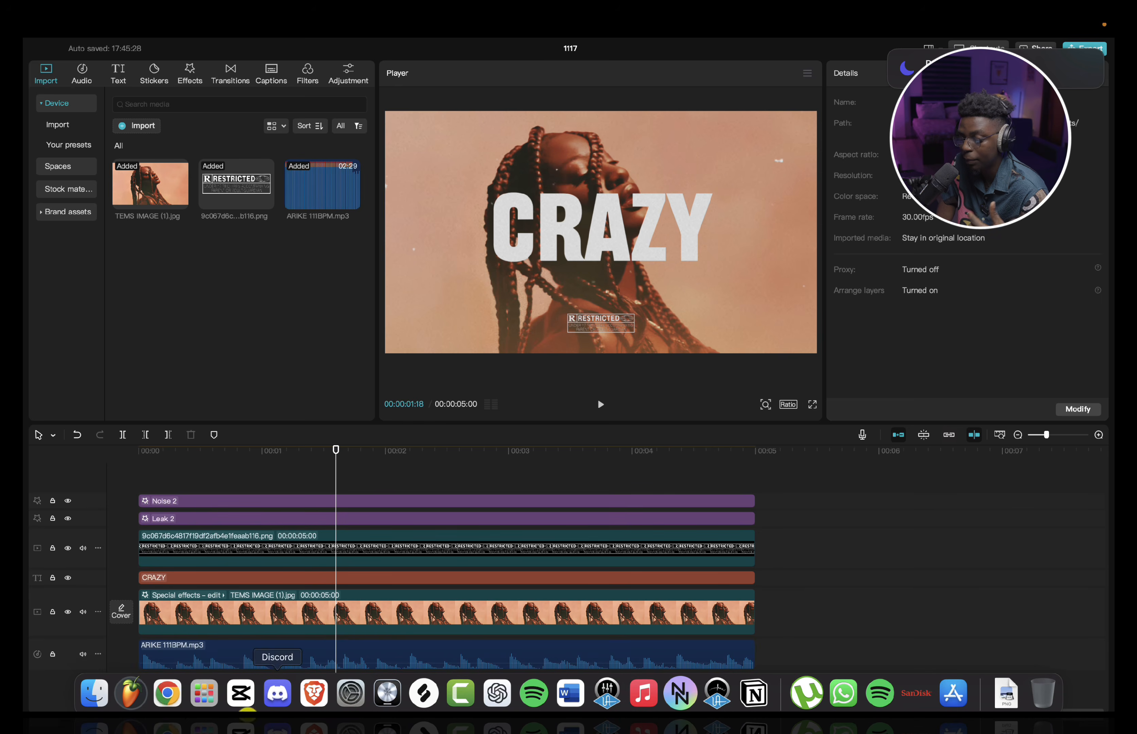
# Switch to Chrome and change the restricted logo search on Google to DOLBY logo png.
pyautogui.click(165, 690)
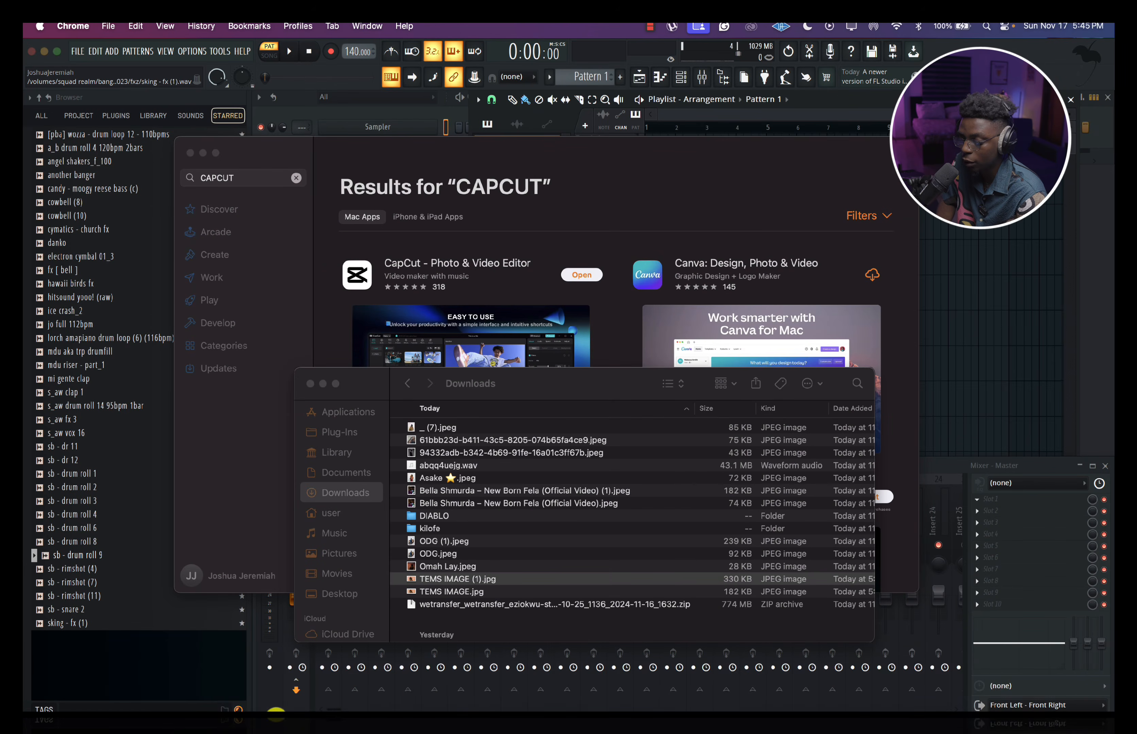
pyautogui.moveTo(179, 691)
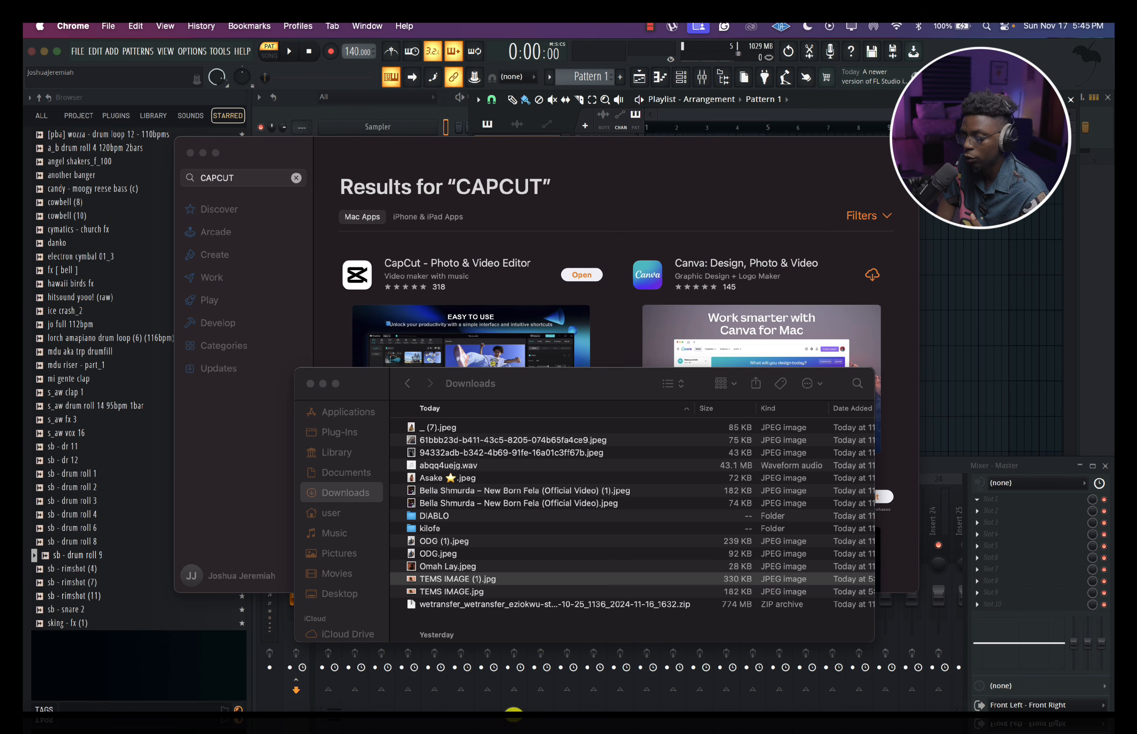
pyautogui.click(167, 690)
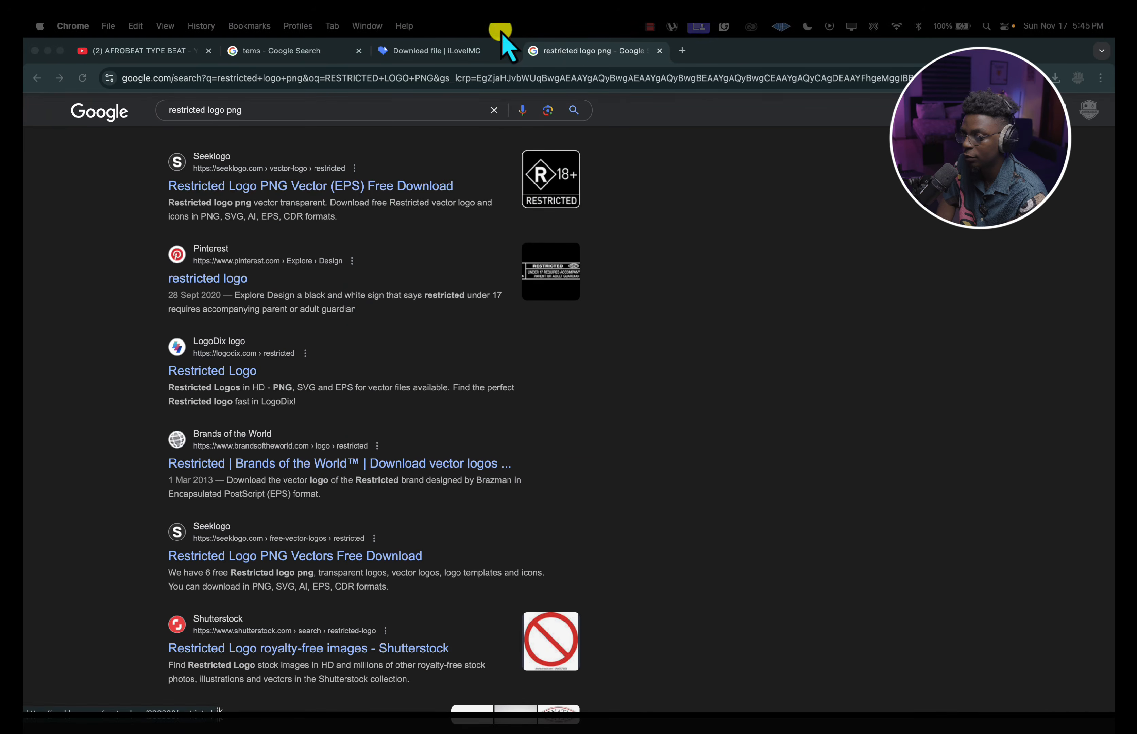
pyautogui.click(205, 111)
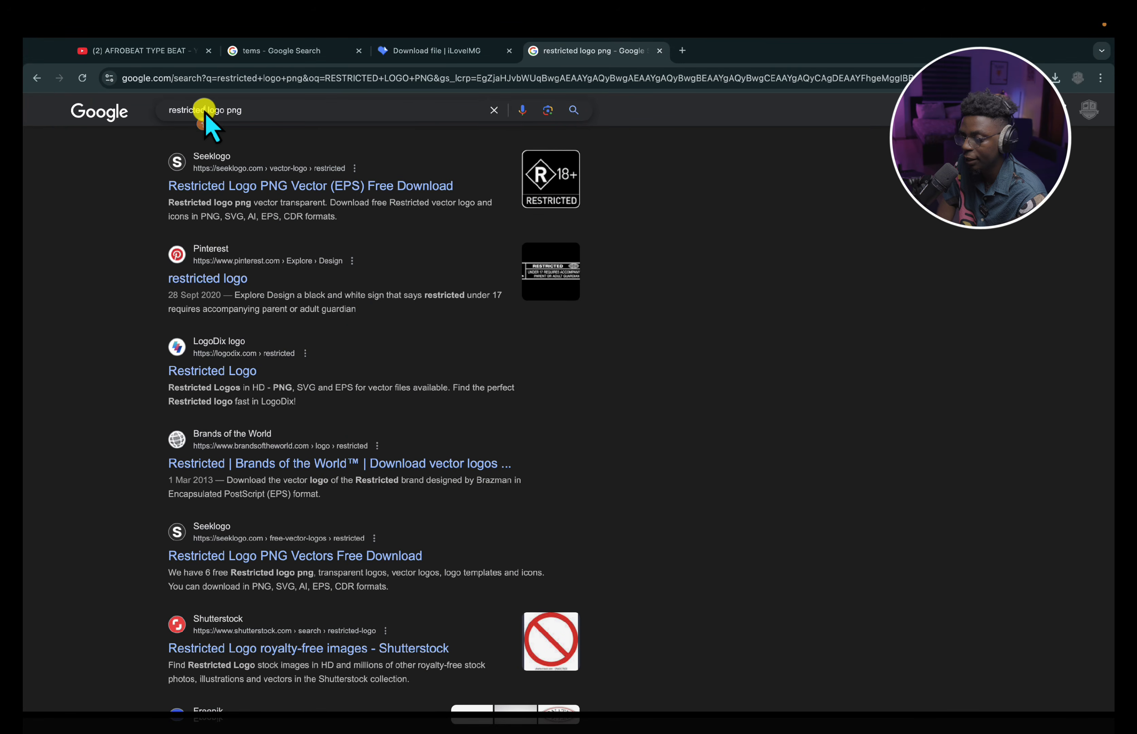
pyautogui.keyDown('shift'); pyautogui.click(143, 115); pyautogui.keyUp('shift')
pyautogui.write('DOLBY')
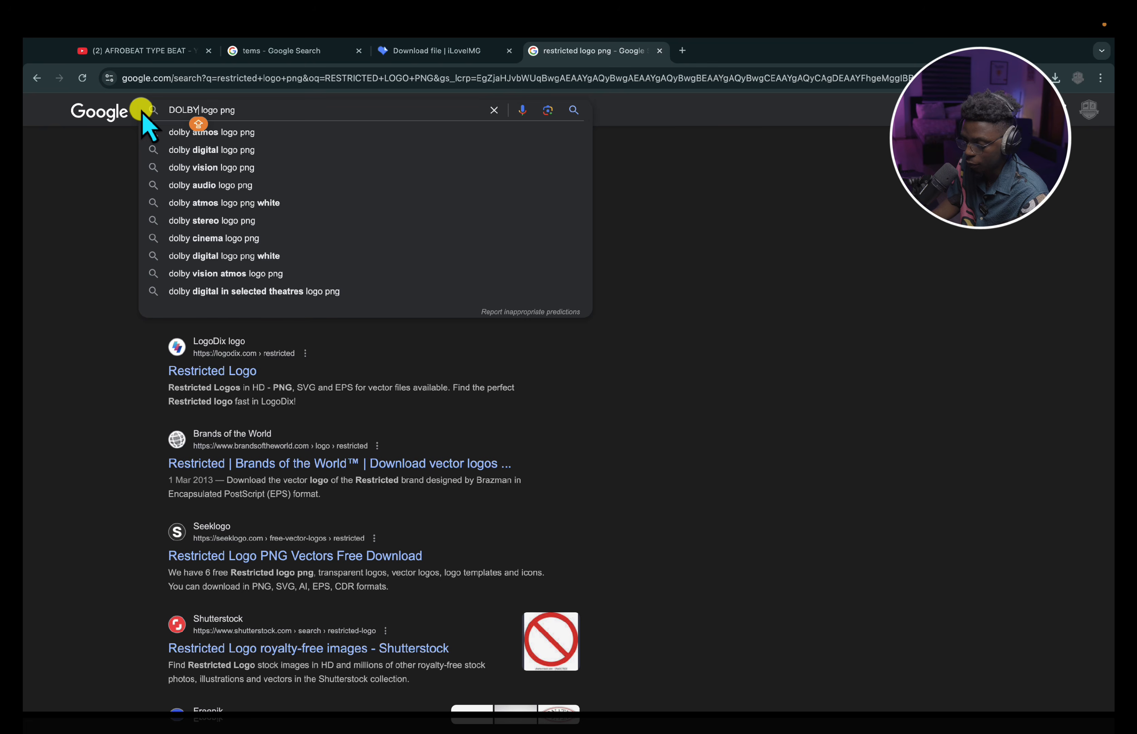
pyautogui.press('Return')
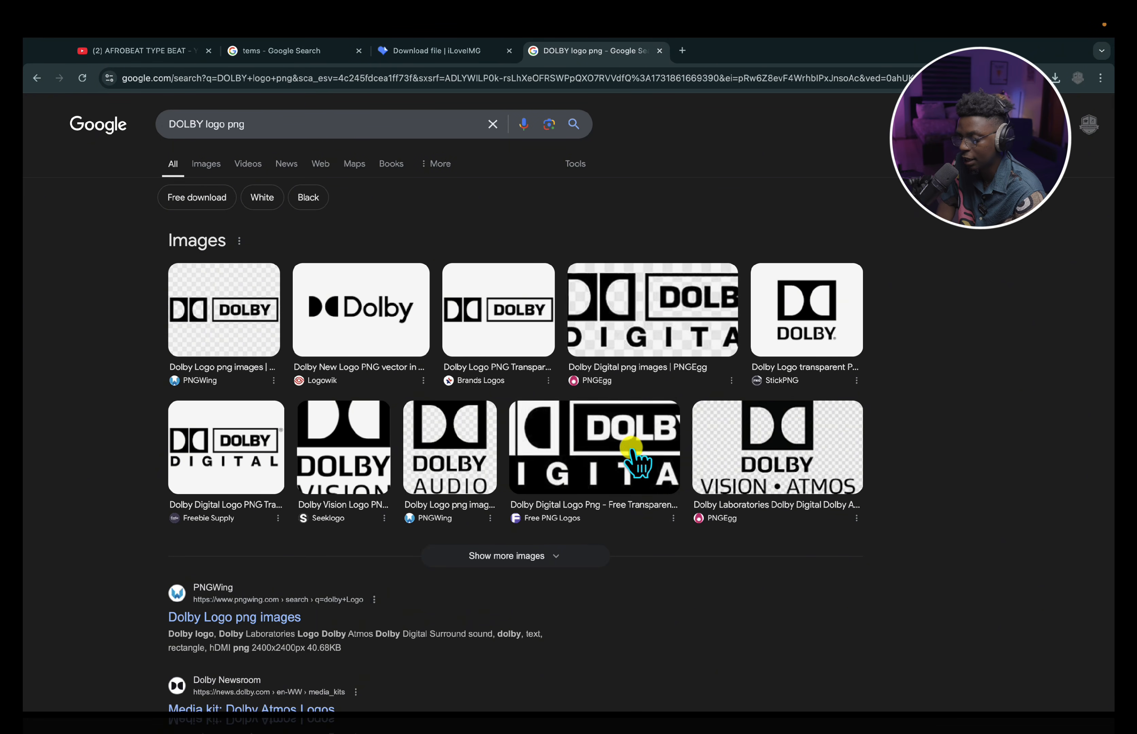
# Search the computer for DOLBY and import the black Dolby Digital logo image into the CapCut project media.
pyautogui.press('super+space')
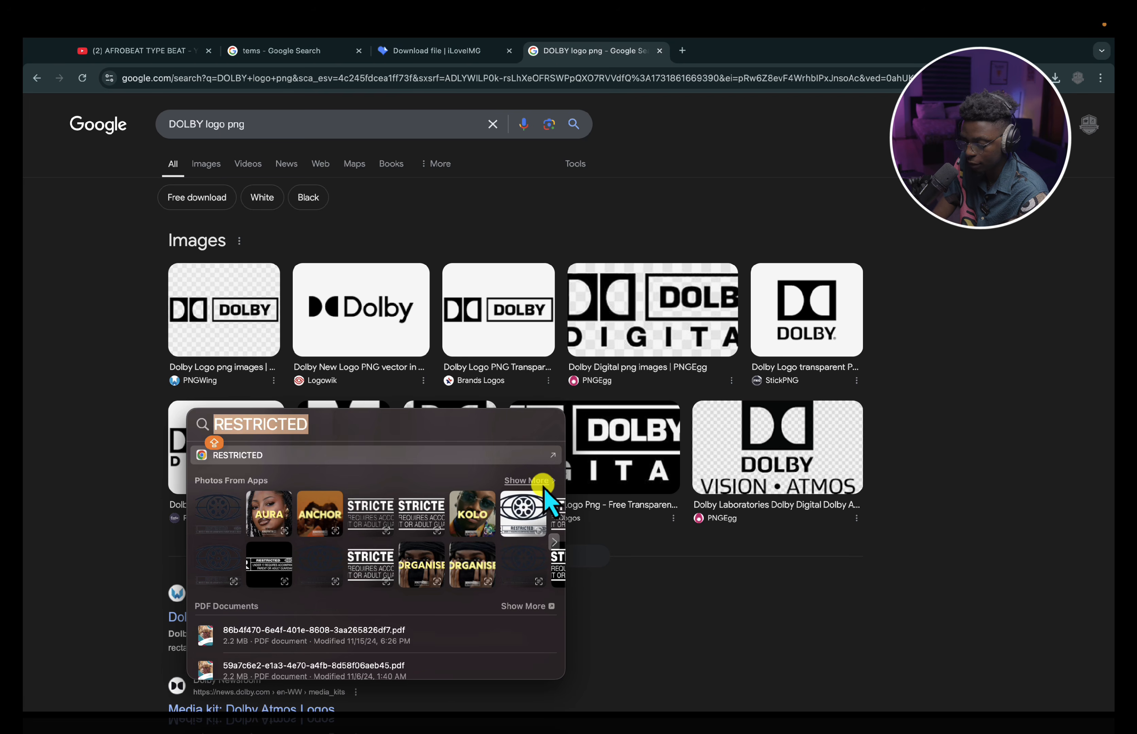
pyautogui.write('DOLBY')
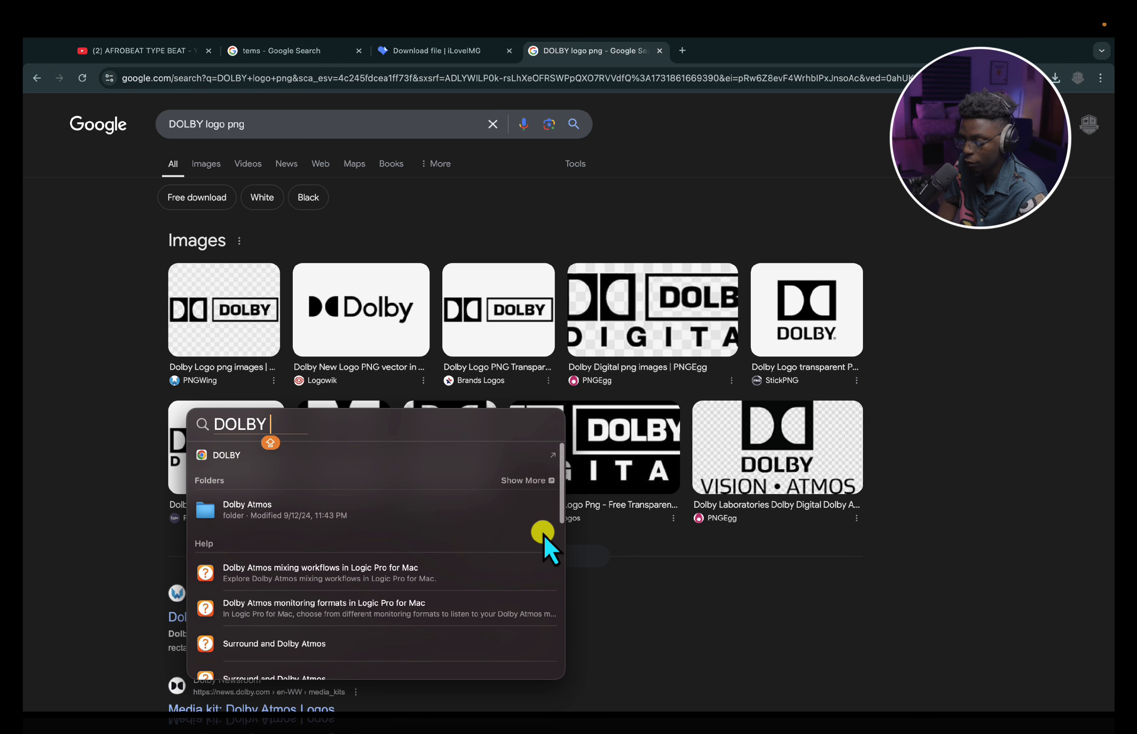
pyautogui.scroll(-5, 416, 621)
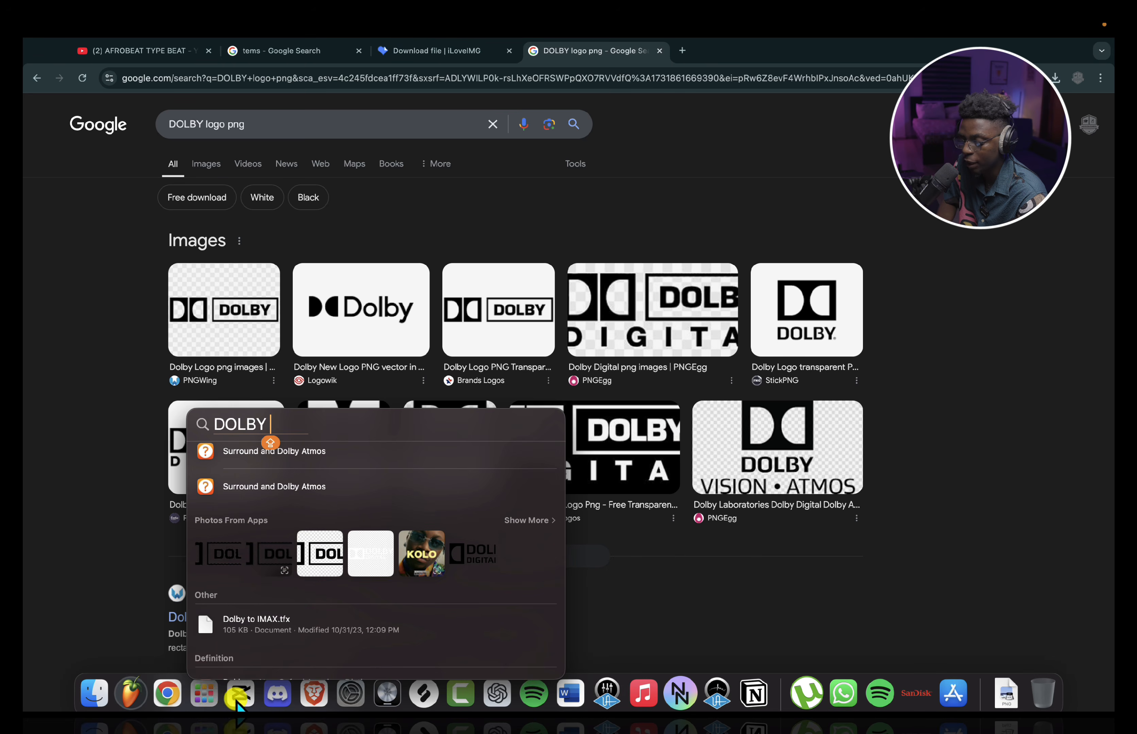
pyautogui.click(236, 697)
pyautogui.click(58, 46)
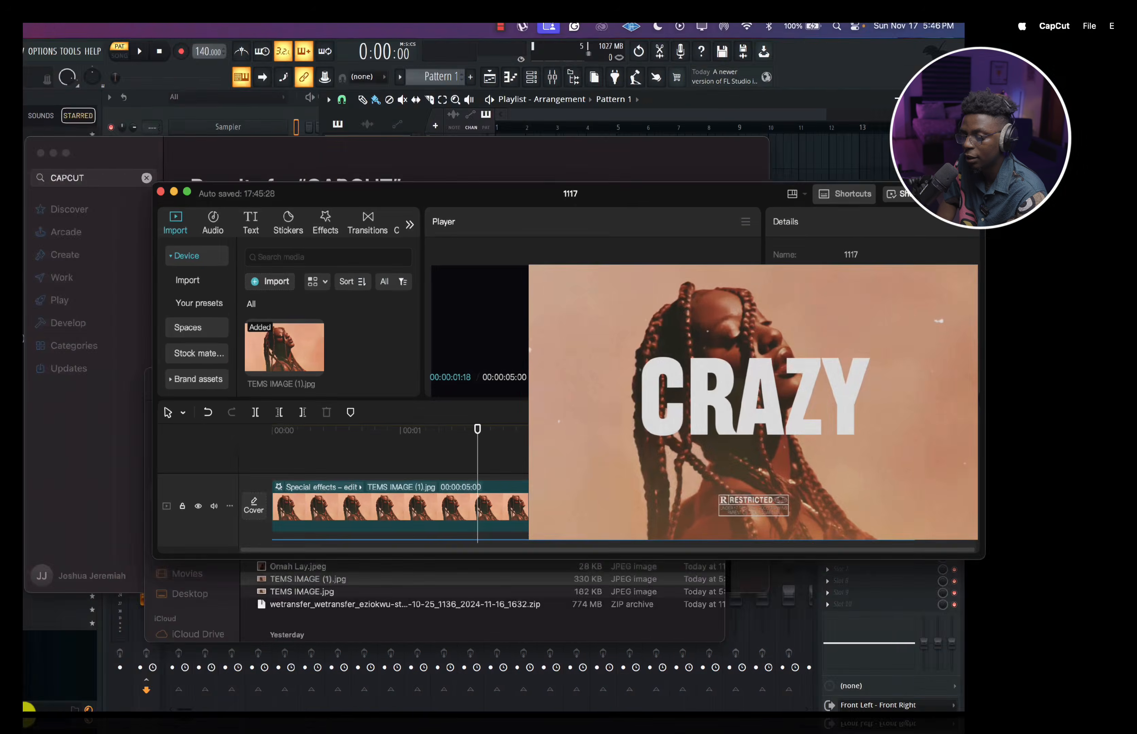
pyautogui.click(497, 480)
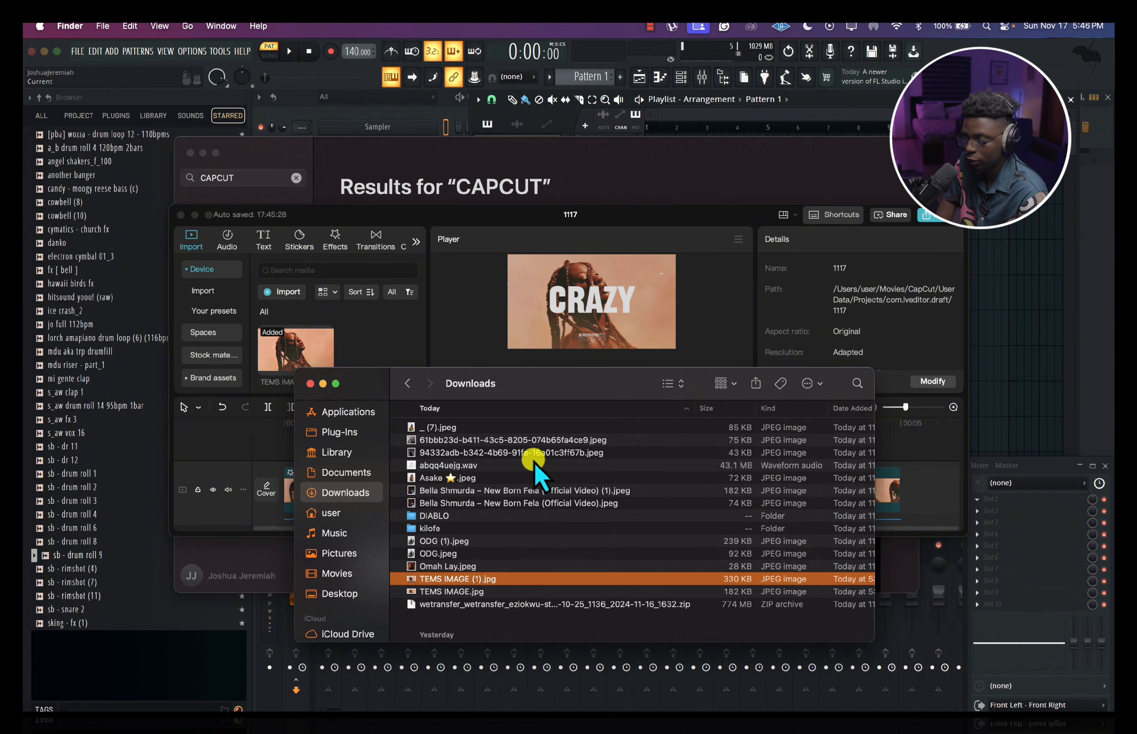
pyautogui.press('super+space')
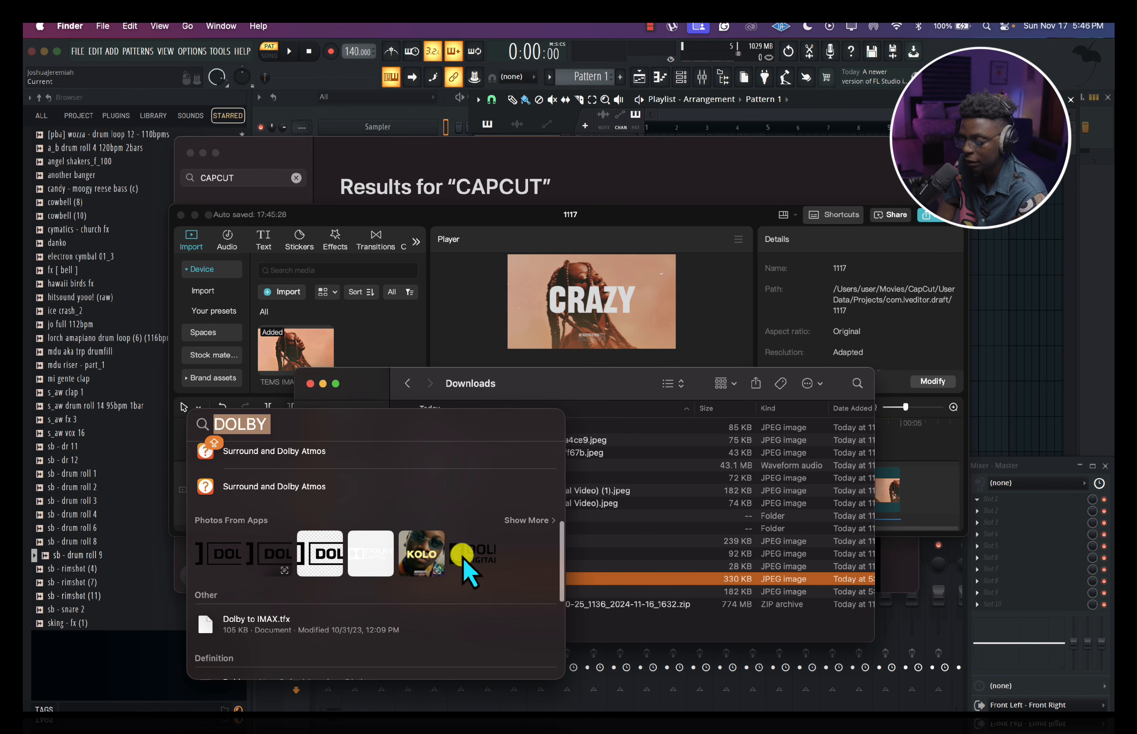
pyautogui.moveTo(466, 568); pyautogui.dragTo(406, 459)
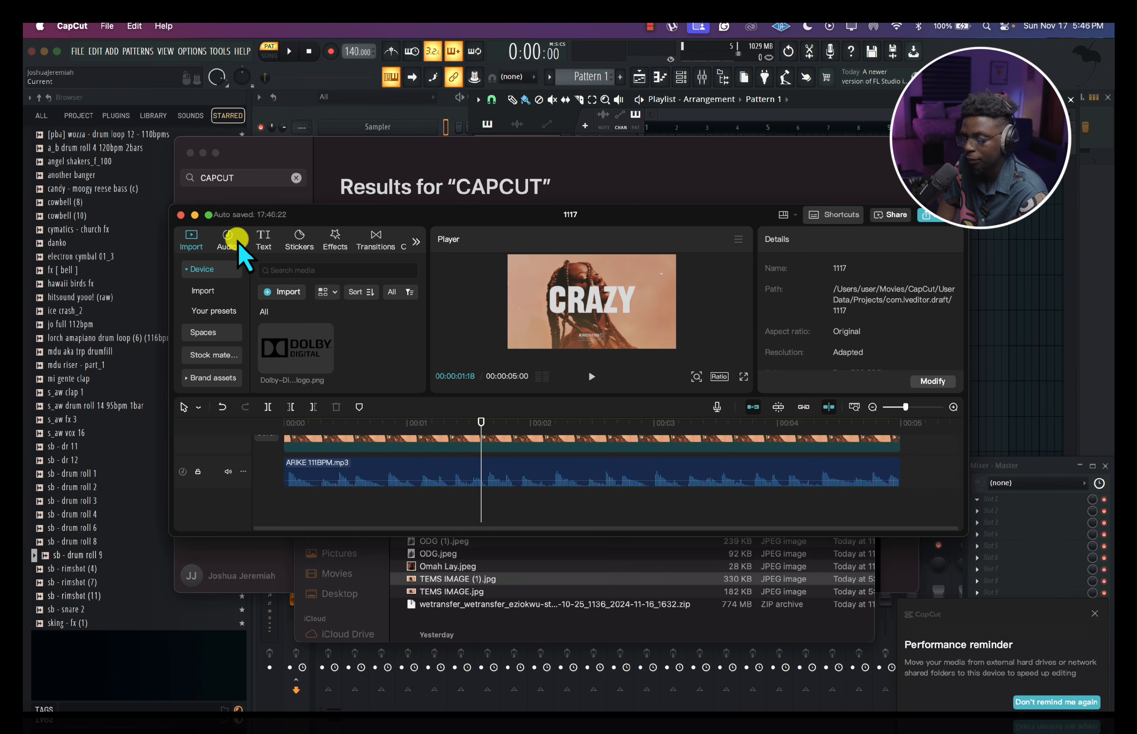
# Place the Dolby Digital logo on a track above Noise 2 from the timeline start, scaled to 9% just above the restricted logo.
pyautogui.click(209, 215)
pyautogui.moveTo(155, 263)
pyautogui.mouseDown()
pyautogui.moveTo(271, 451)
pyautogui.moveTo(247, 558)
pyautogui.moveTo(238, 577)
pyautogui.moveTo(216, 577)
pyautogui.moveTo(216, 621)
pyautogui.moveTo(227, 525)
pyautogui.moveTo(216, 527)
pyautogui.moveTo(241, 522)
pyautogui.moveTo(134, 522)
pyautogui.mouseUp()
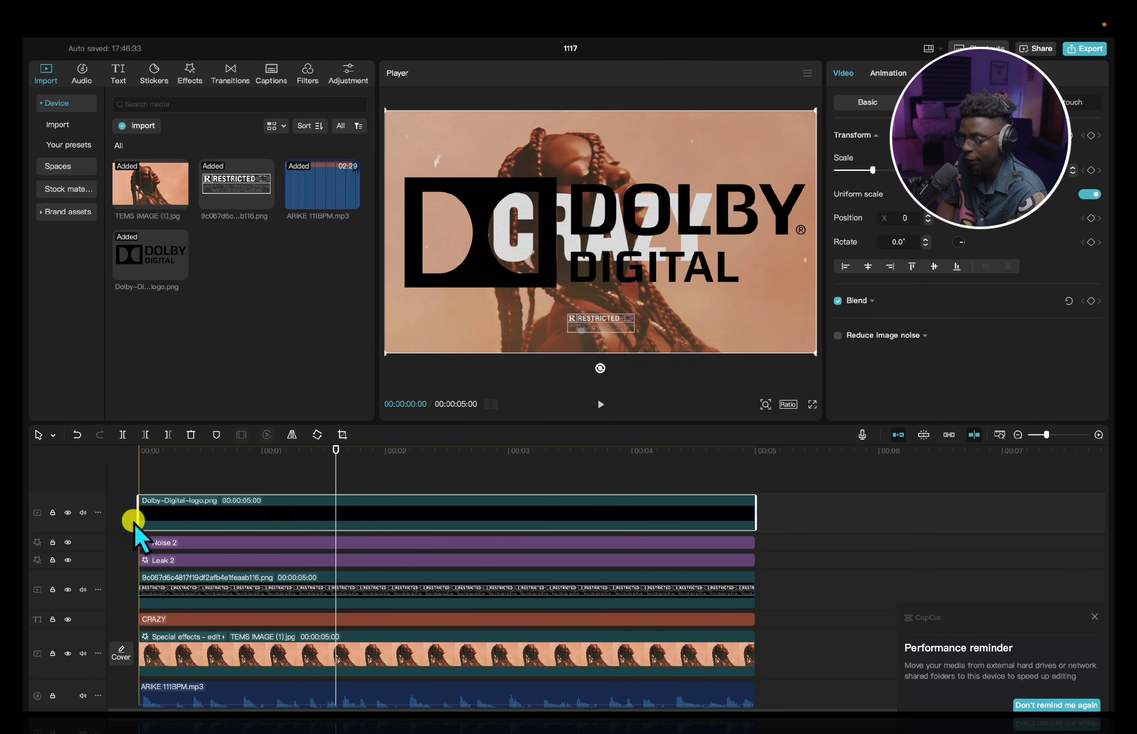
pyautogui.moveTo(386, 352); pyautogui.dragTo(631, 189)
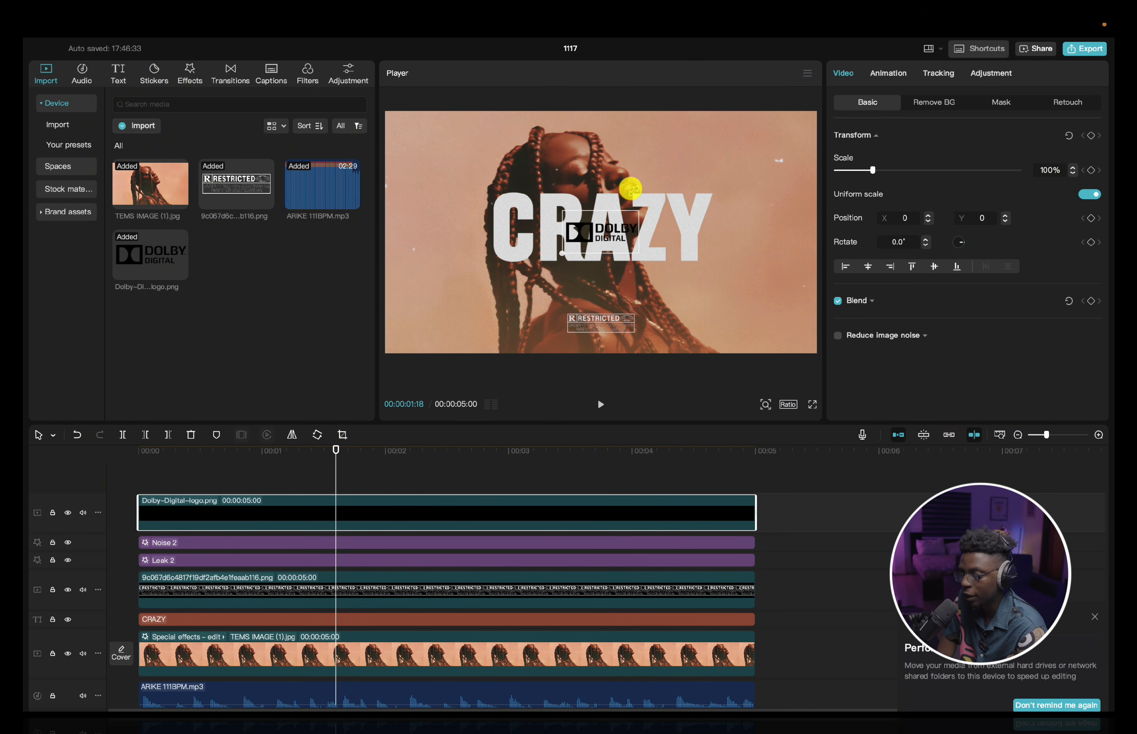
pyautogui.moveTo(612, 240); pyautogui.dragTo(610, 314)
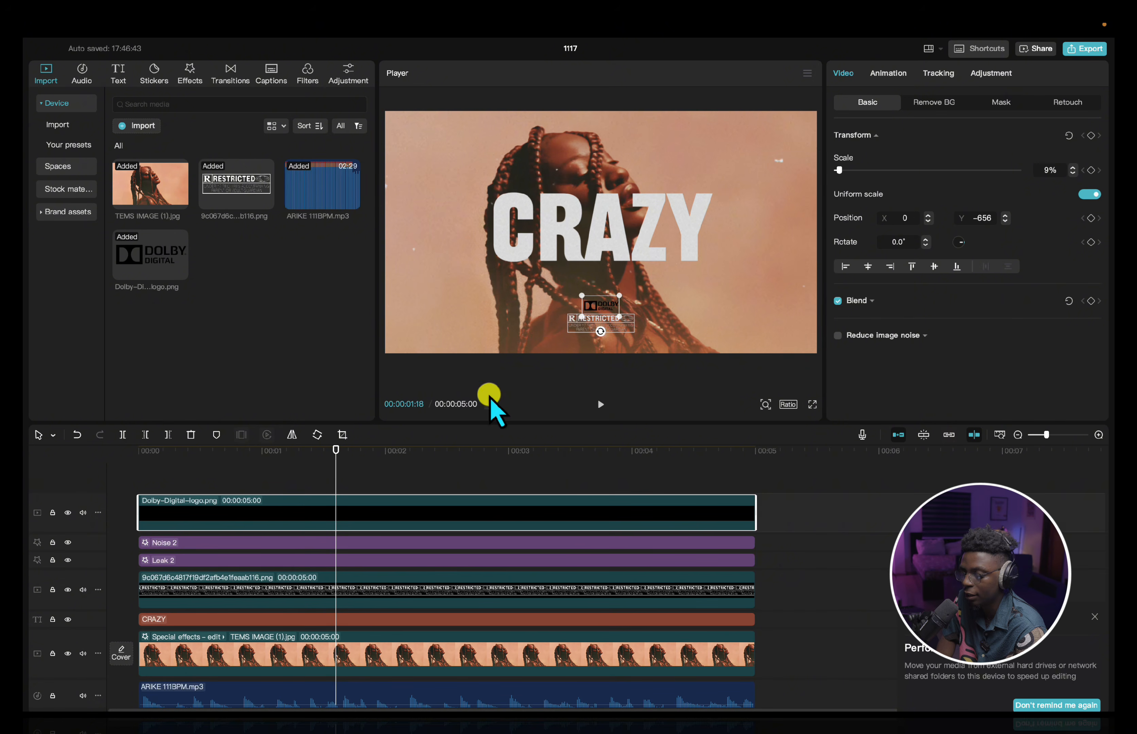
pyautogui.click(294, 475)
pyautogui.press('space')
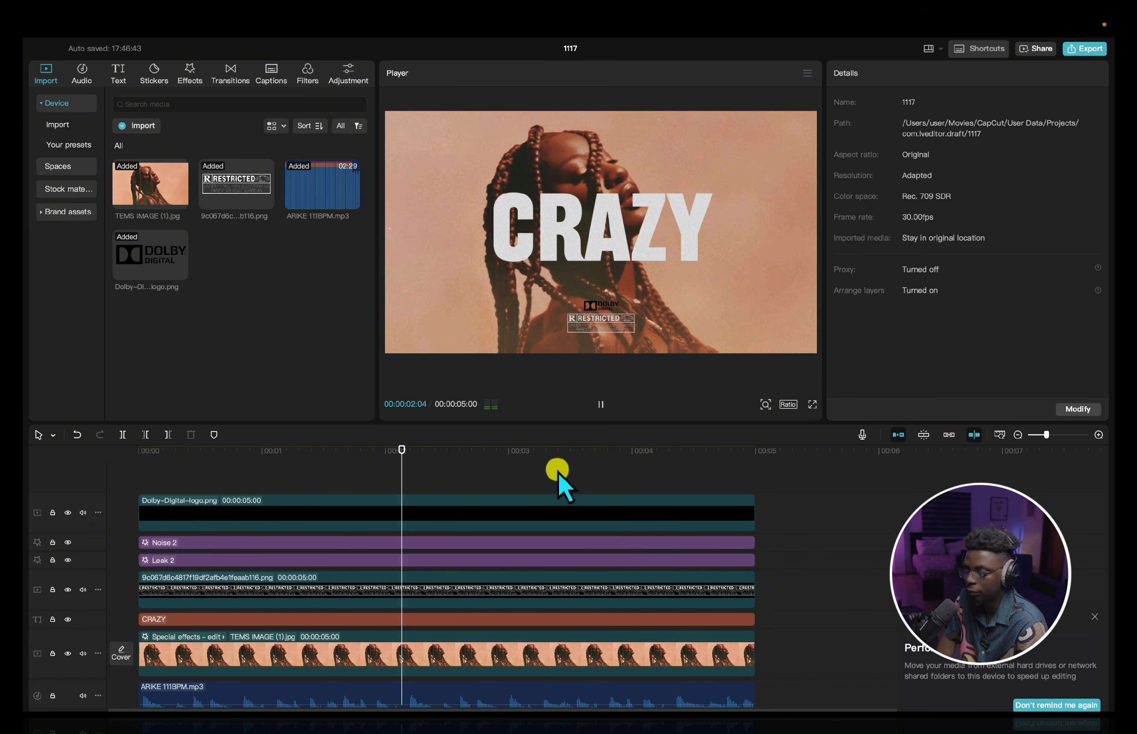
pyautogui.press('space')
pyautogui.moveTo(605, 310); pyautogui.dragTo(604, 284)
pyautogui.moveTo(606, 231); pyautogui.dragTo(626, 150)
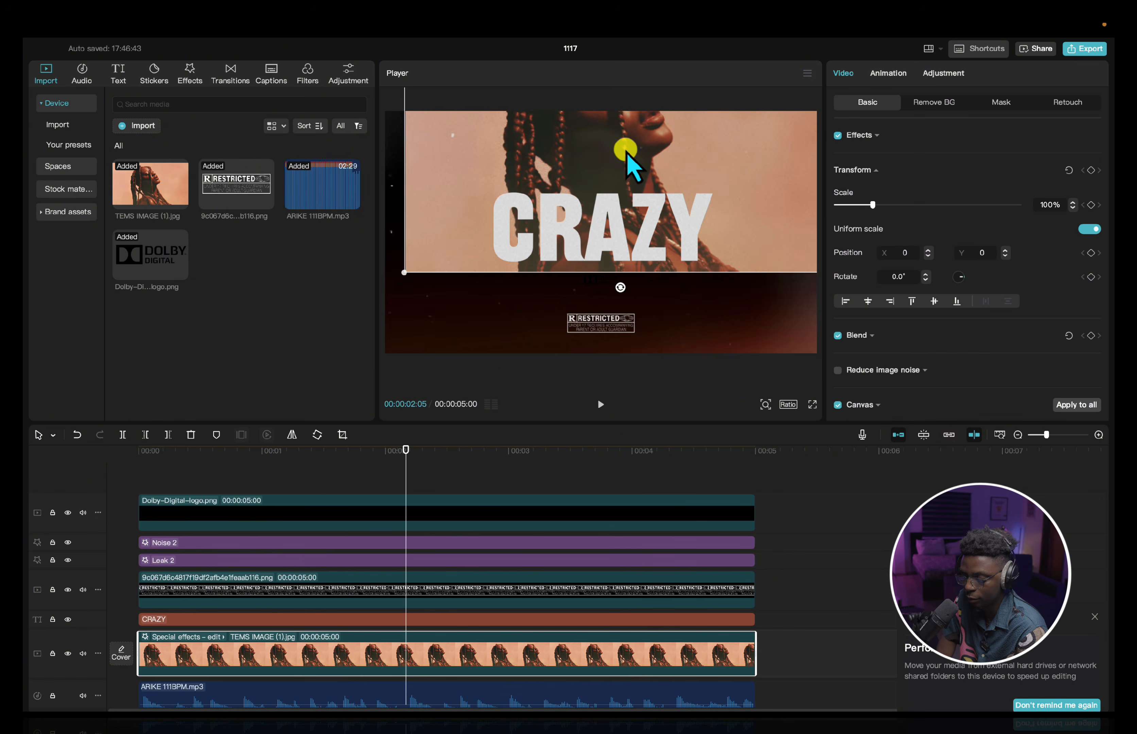
pyautogui.hotkey('ctrl', 'z')
# Move the Dolby Digital logo to the upper centre of the frame at Y 931 and preview the placement.
pyautogui.click(352, 507)
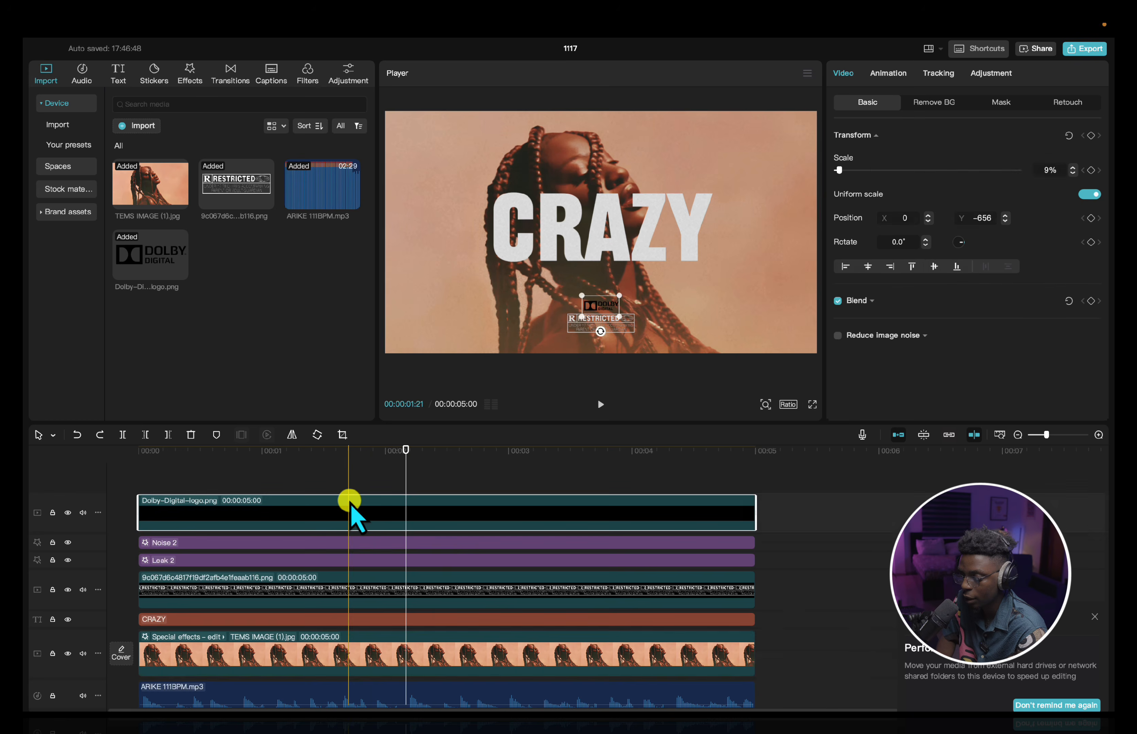
pyautogui.click(606, 297)
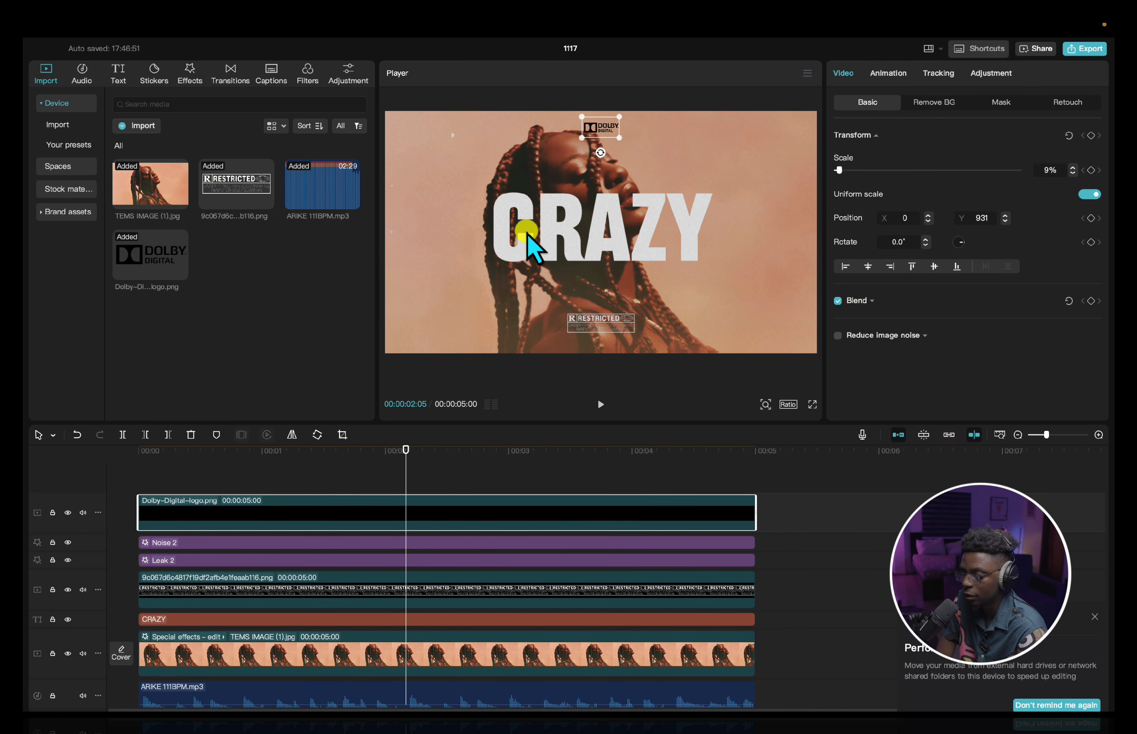
pyautogui.click(223, 476)
pyautogui.press('space')
pyautogui.press('space')
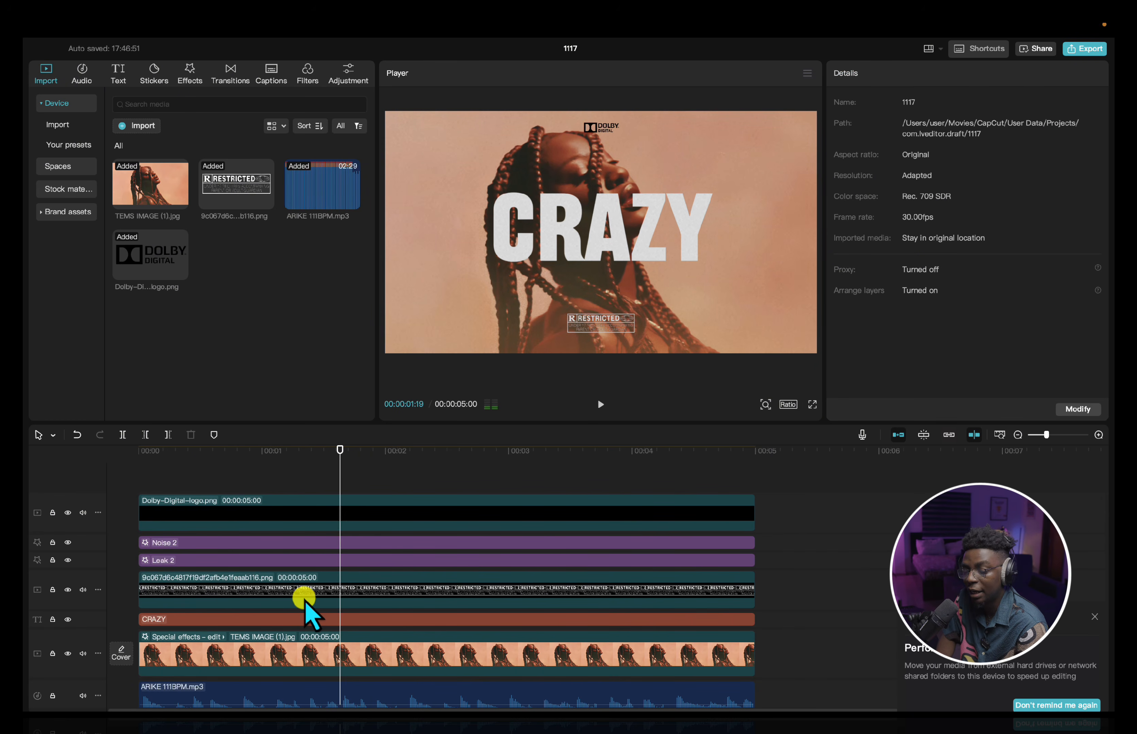
# Duplicate the CRAZY title onto a track above the restricted logo and shift the copy down so it partly overlaps the original.
pyautogui.click(247, 620)
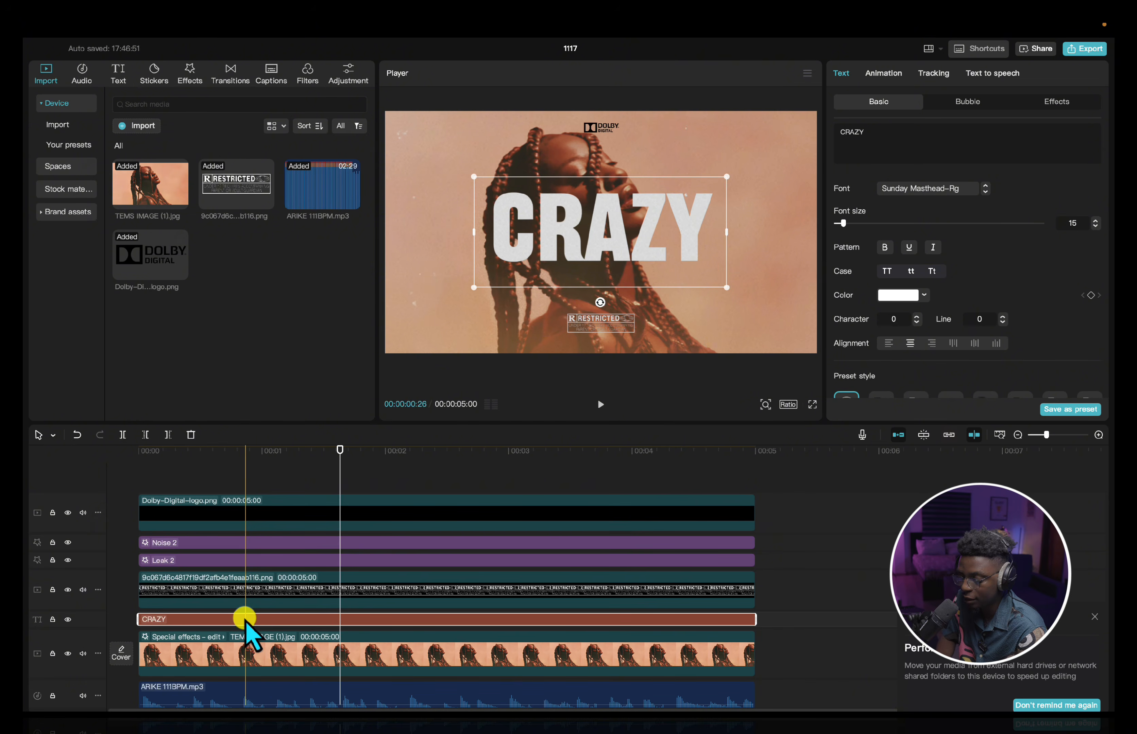
pyautogui.moveTo(244, 616); pyautogui.dragTo(237, 579)
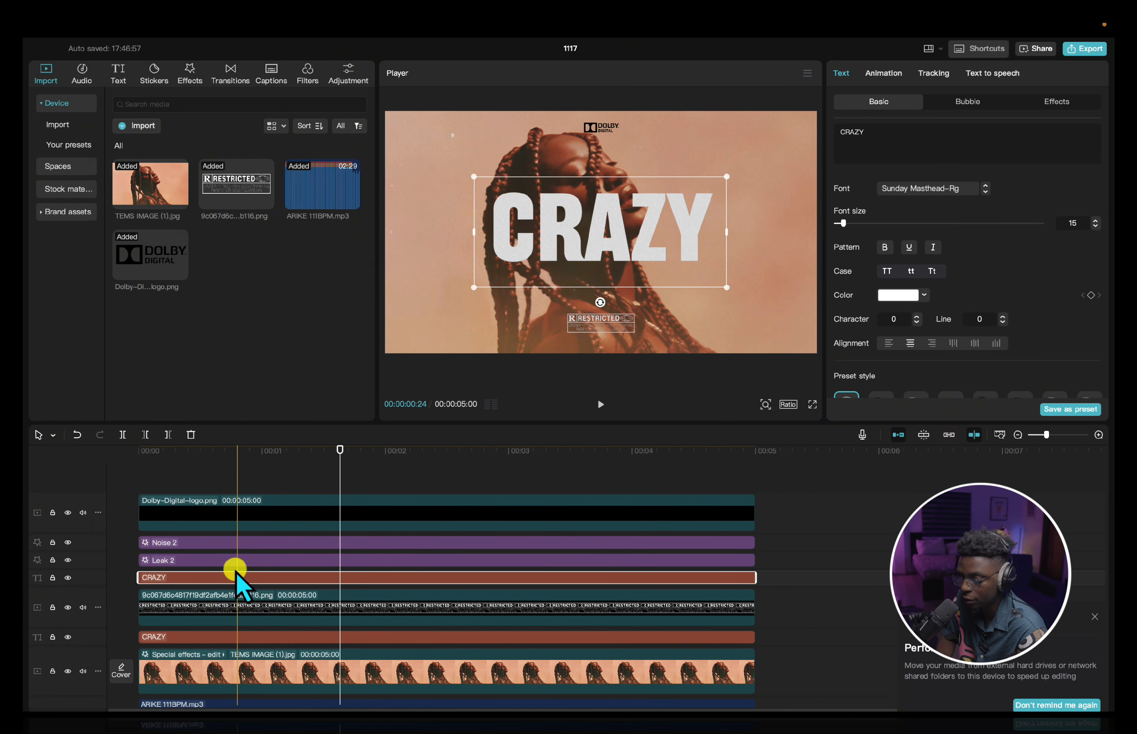
pyautogui.moveTo(558, 282); pyautogui.dragTo(575, 308)
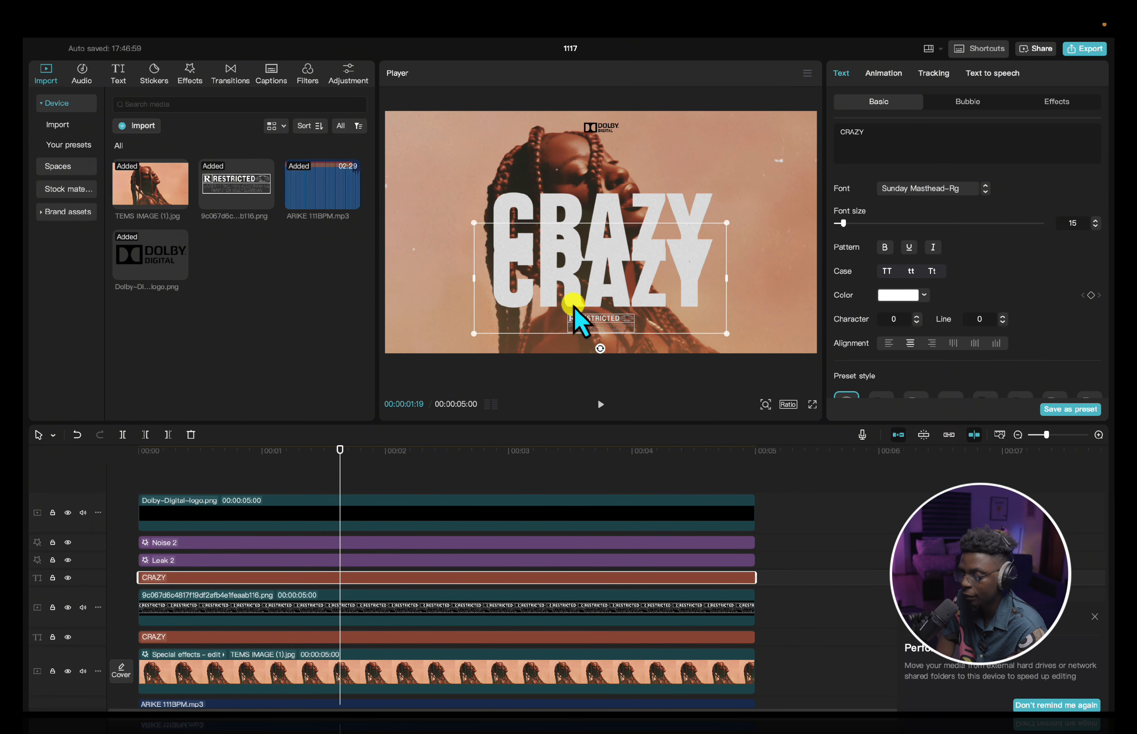
pyautogui.moveTo(880, 128); pyautogui.dragTo(795, 134)
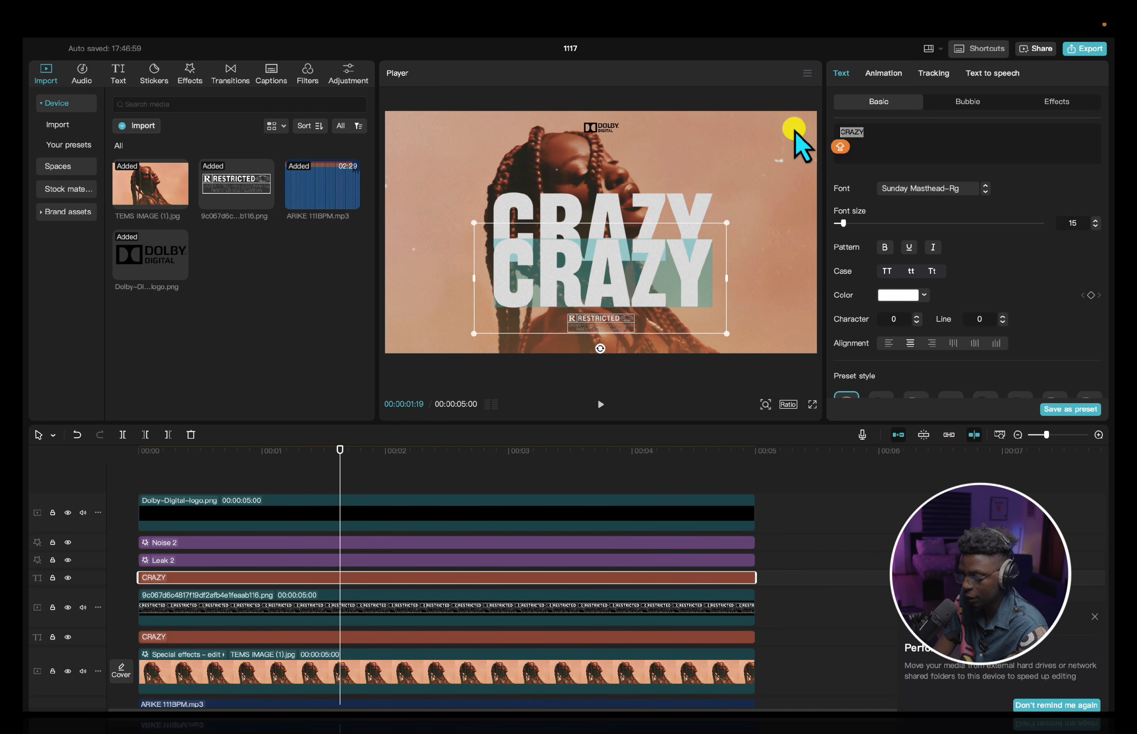
pyautogui.write('DOWNLOAD TH')
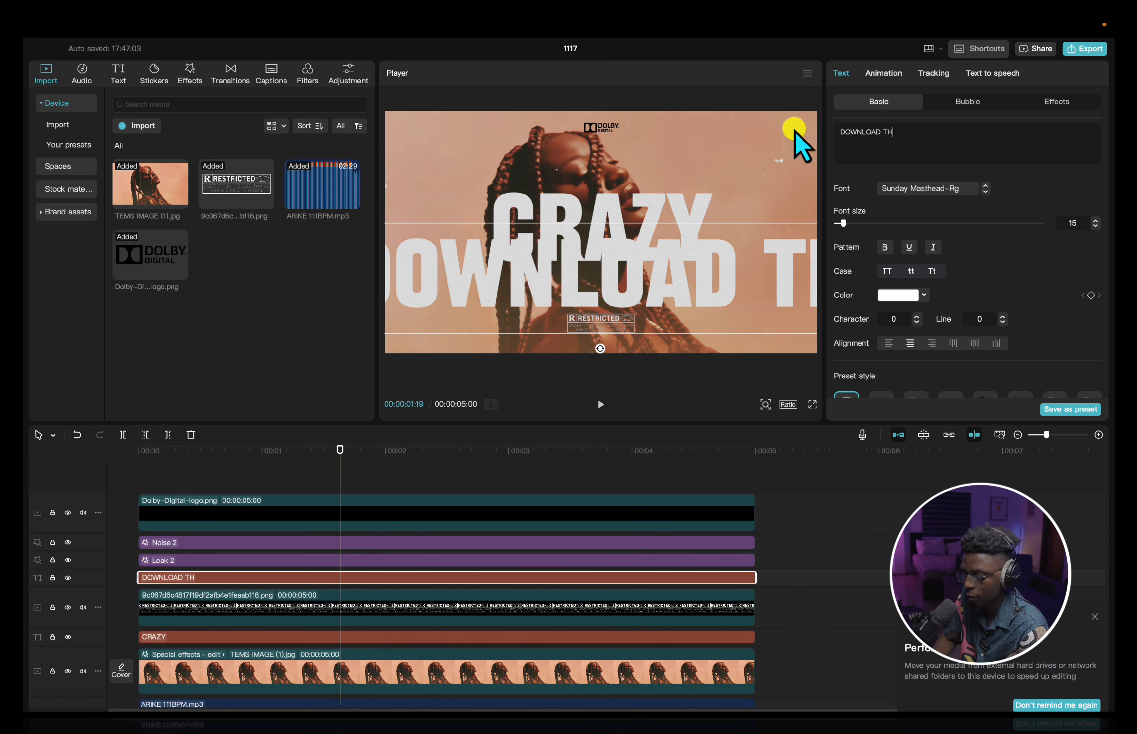
pyautogui.write('IS BET')
pyautogui.press('BackSpace')
pyautogui.press('BackSpace')
pyautogui.press('BackSpace')
pyautogui.press('BackSpace')
pyautogui.press('BackSpace')
pyautogui.press('BackSpace')
pyautogui.press('BackSpace')
pyautogui.press('BackSpace')
pyautogui.press('BackSpace')
pyautogui.press('BackSpace')
pyautogui.press('BackSpace')
pyautogui.press('BackSpace')
pyautogui.press('BackSpace')
pyautogui.press('BackSpace')
pyautogui.press('BackSpace')
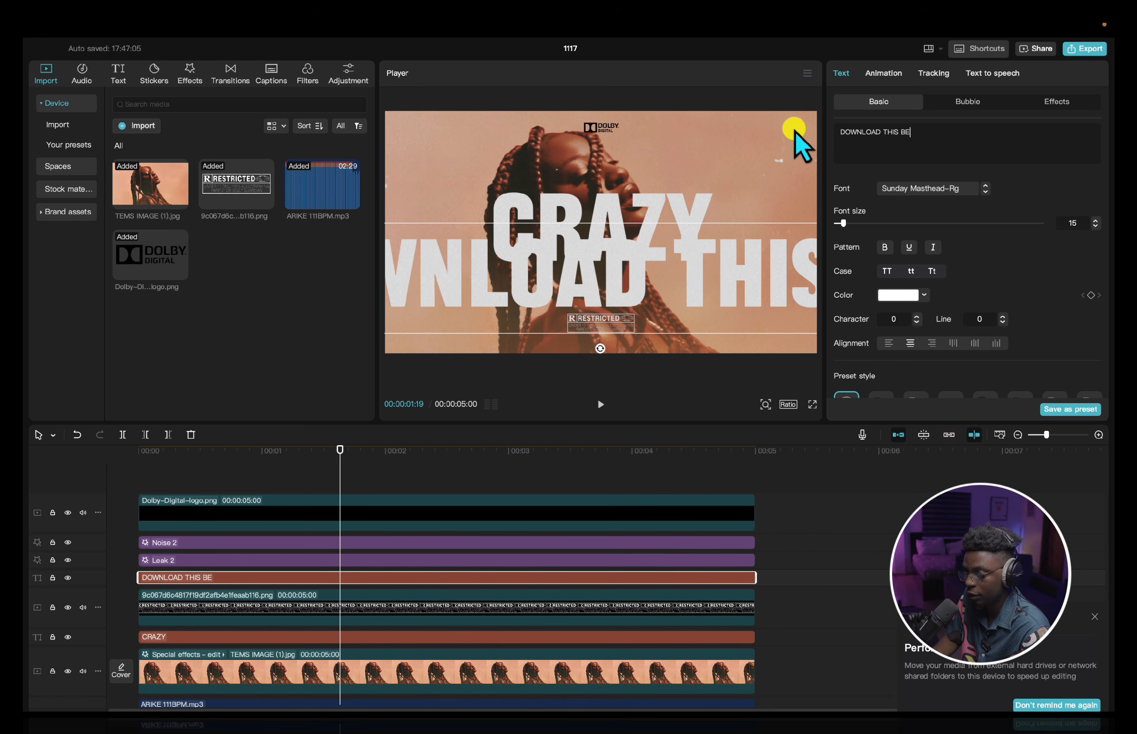
pyautogui.press('BackSpace')
pyautogui.press('BackSpace')
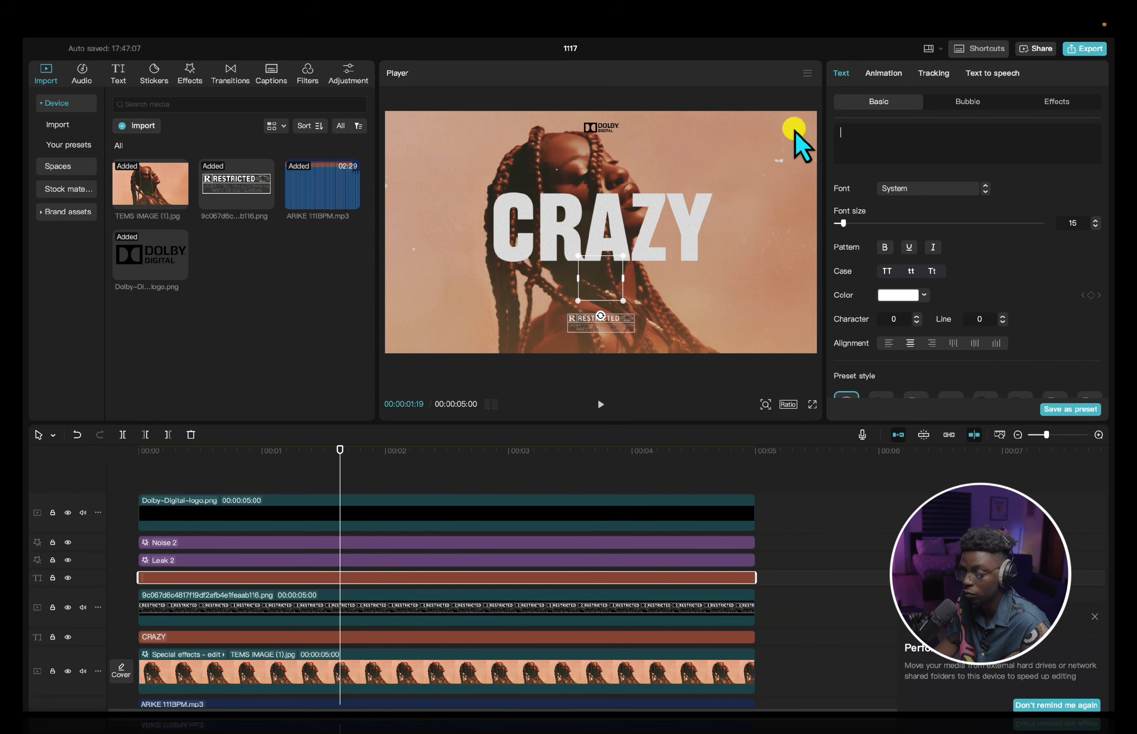
# Change the duplicated title to PURCHASE THIS BEAT FOR USE and shrink it with font size 5 to a small line just beneath CRAZY.
pyautogui.write('PUR')
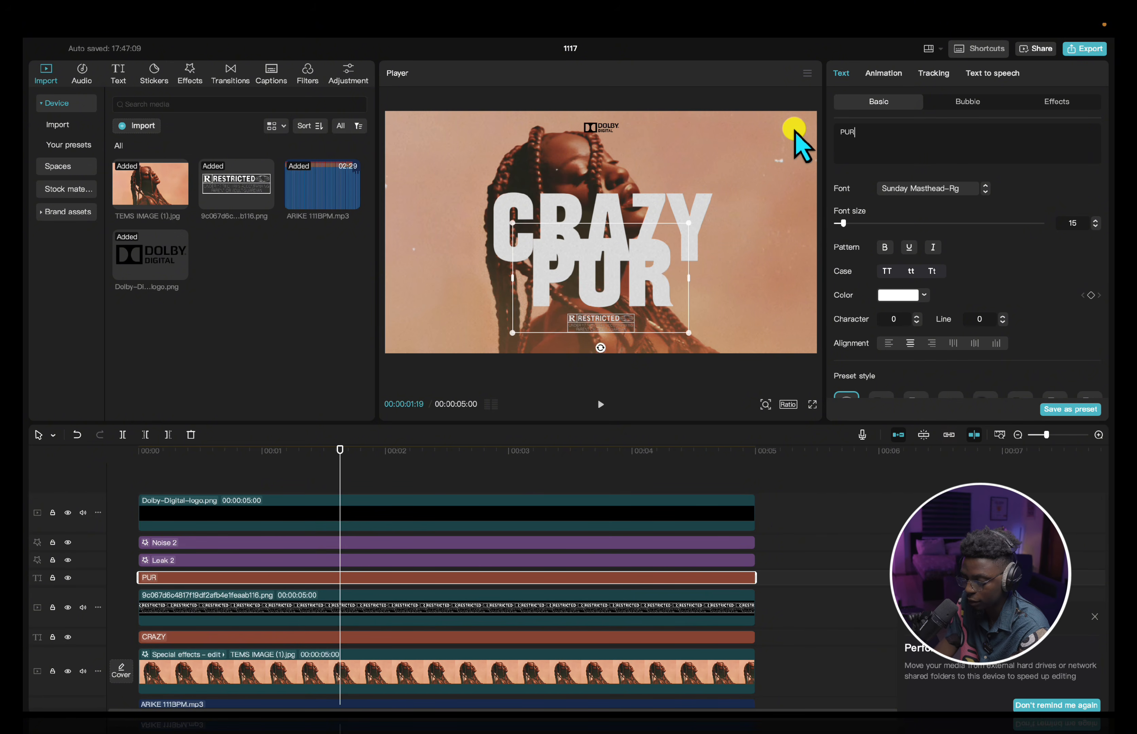
pyautogui.write('CHASE THIS ')
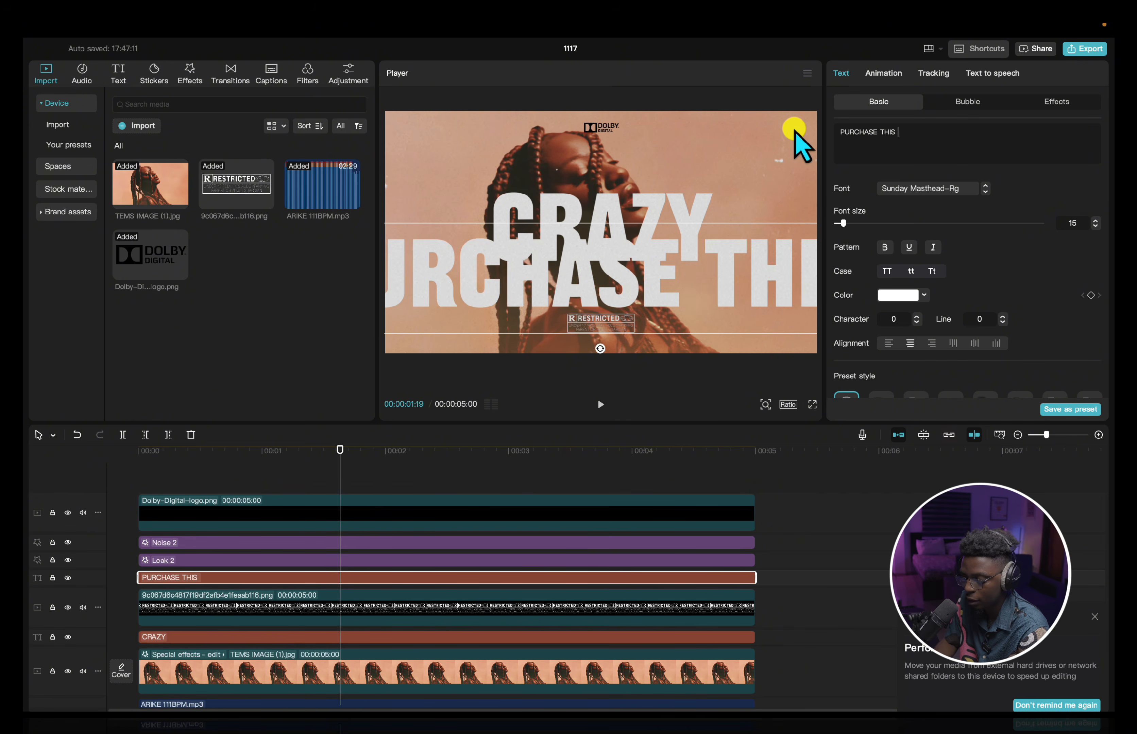
pyautogui.write('BEAT FOR USE')
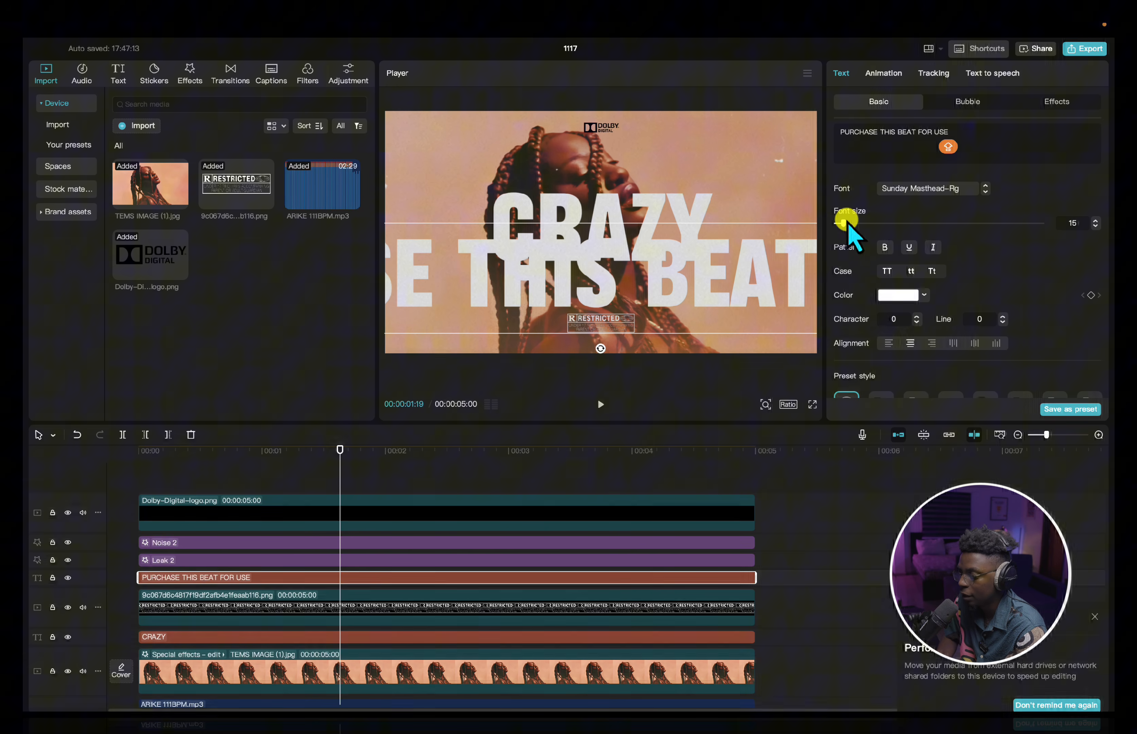
pyautogui.moveTo(845, 222); pyautogui.dragTo(836, 223)
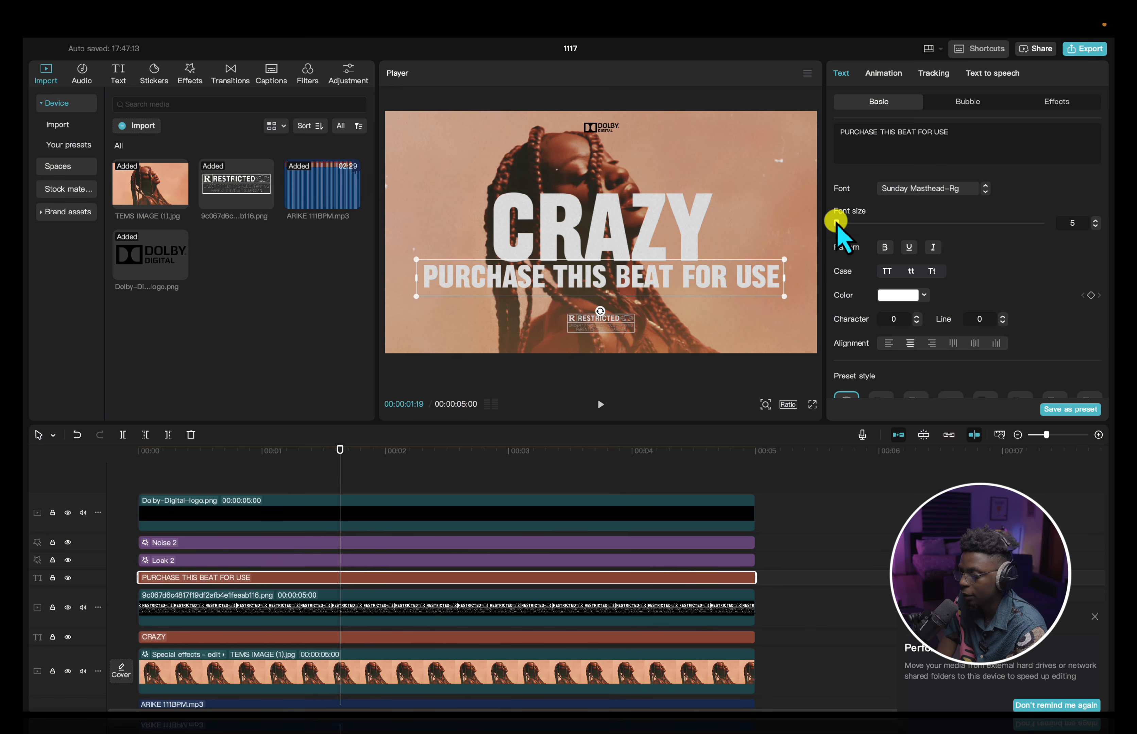
pyautogui.moveTo(784, 296); pyautogui.dragTo(602, 268)
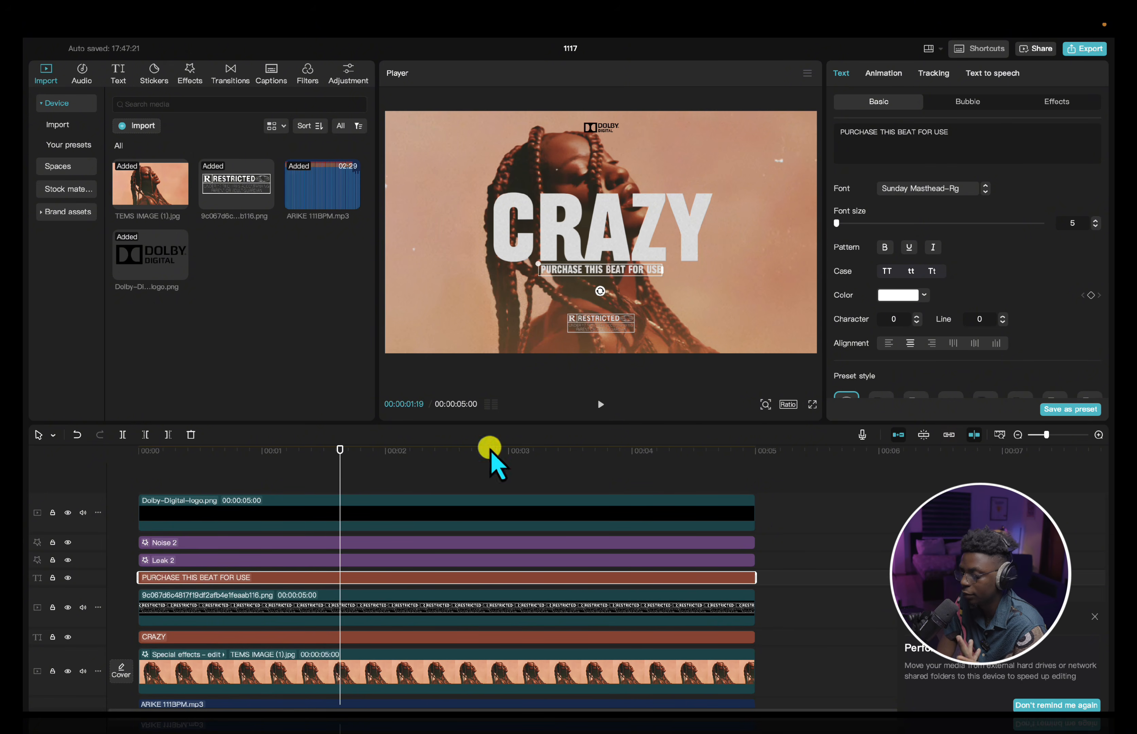
# Play the composition from the timeline start to preview the titles, logos and effects together.
pyautogui.click(266, 480)
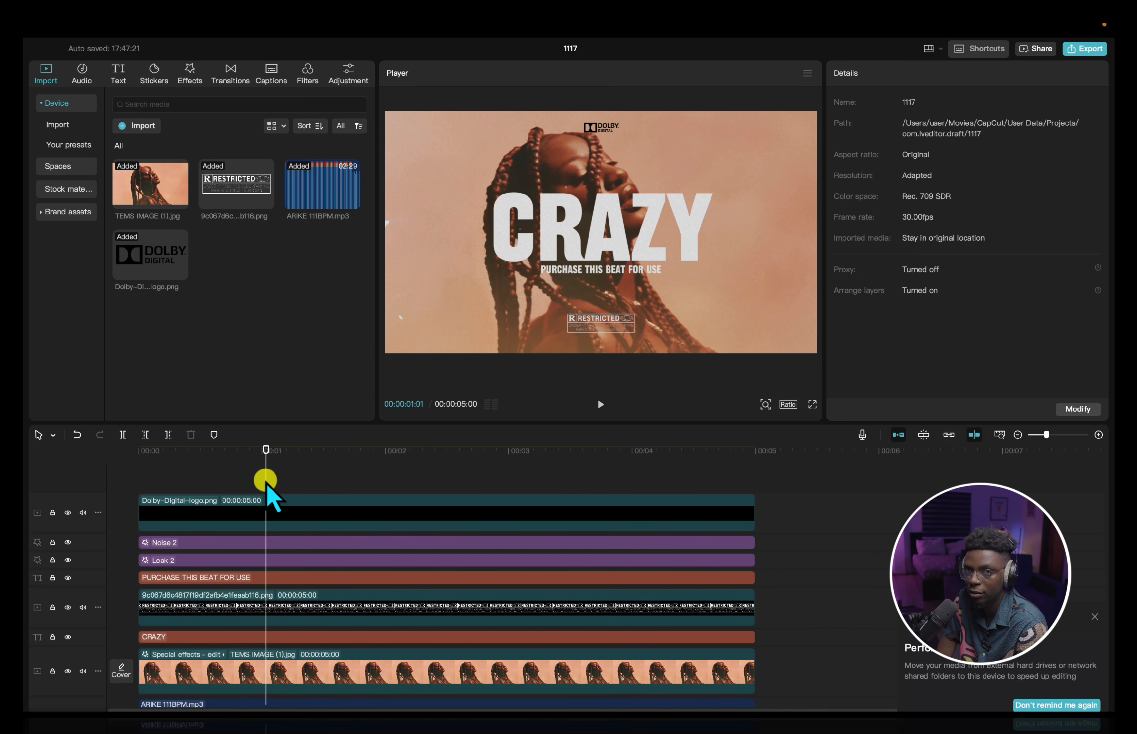
pyautogui.moveTo(266, 482); pyautogui.dragTo(70, 467)
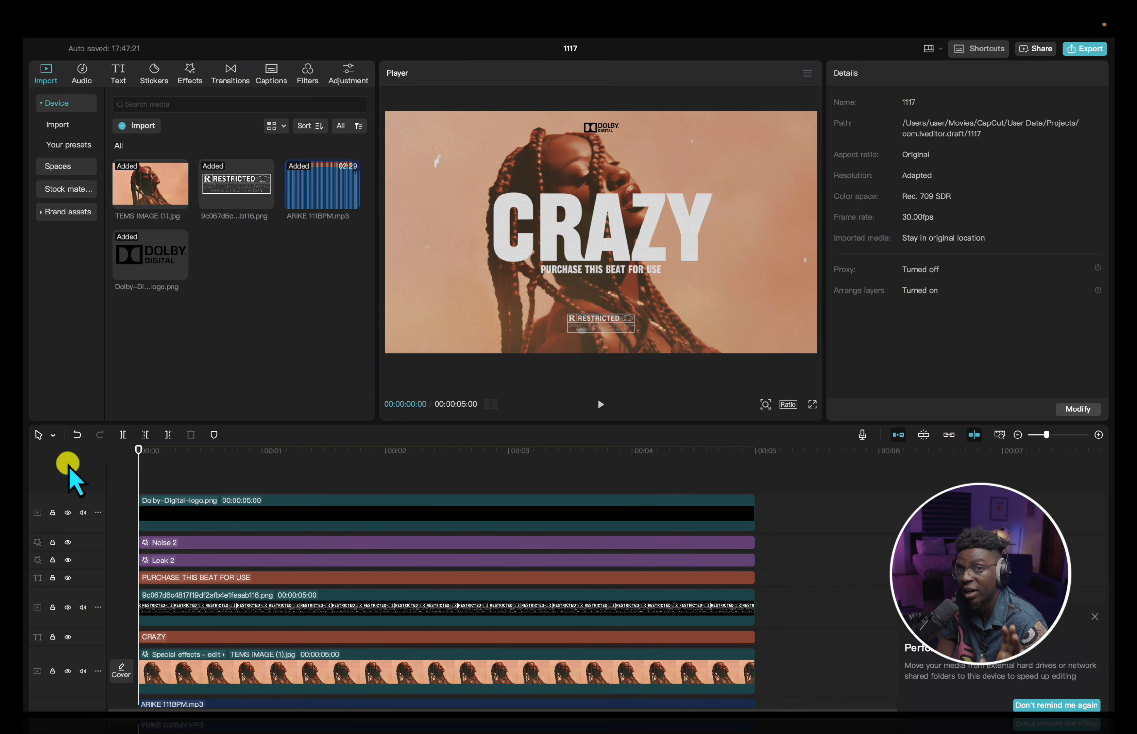
pyautogui.press('space')
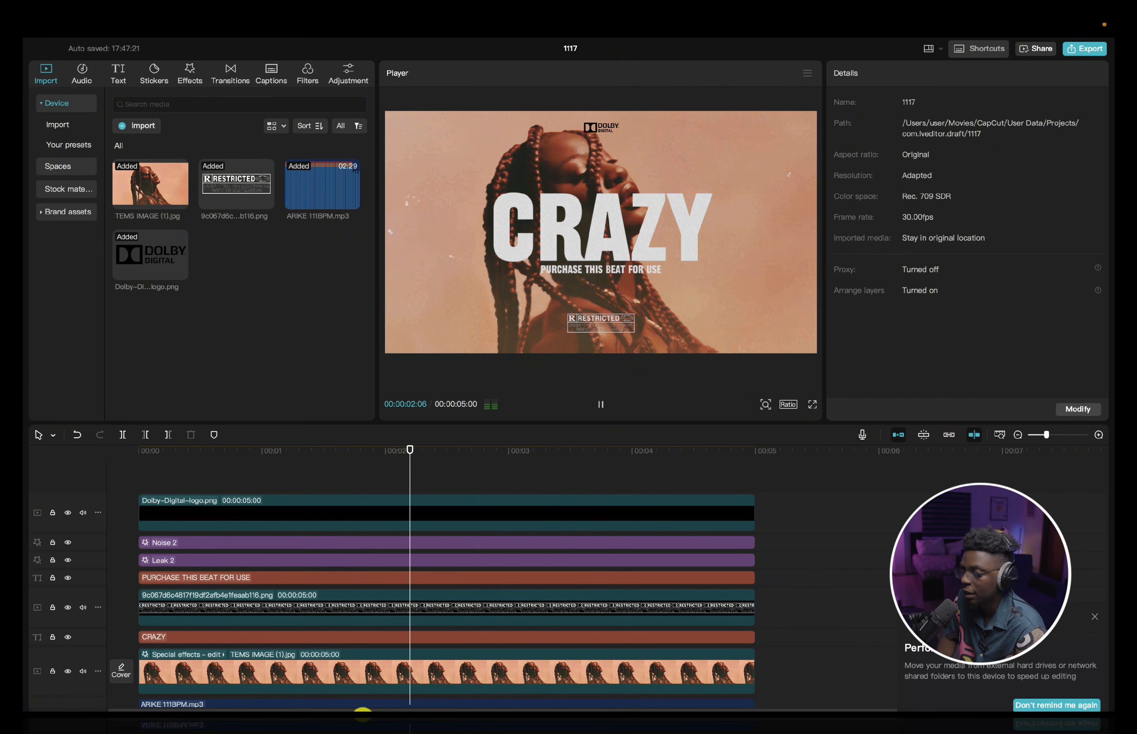
pyautogui.press('space')
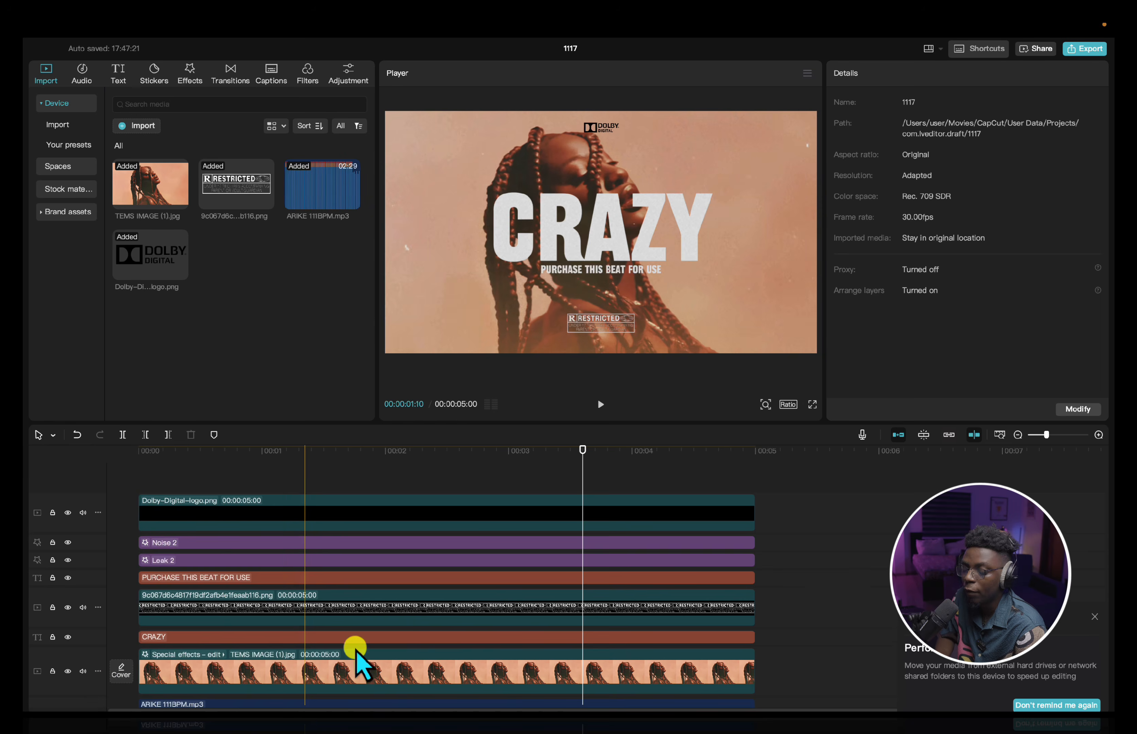
# Duplicate the TEMS IMAGE clip onto a new track directly above the original.
pyautogui.scroll(-2, 355, 653)
pyautogui.click(192, 71)
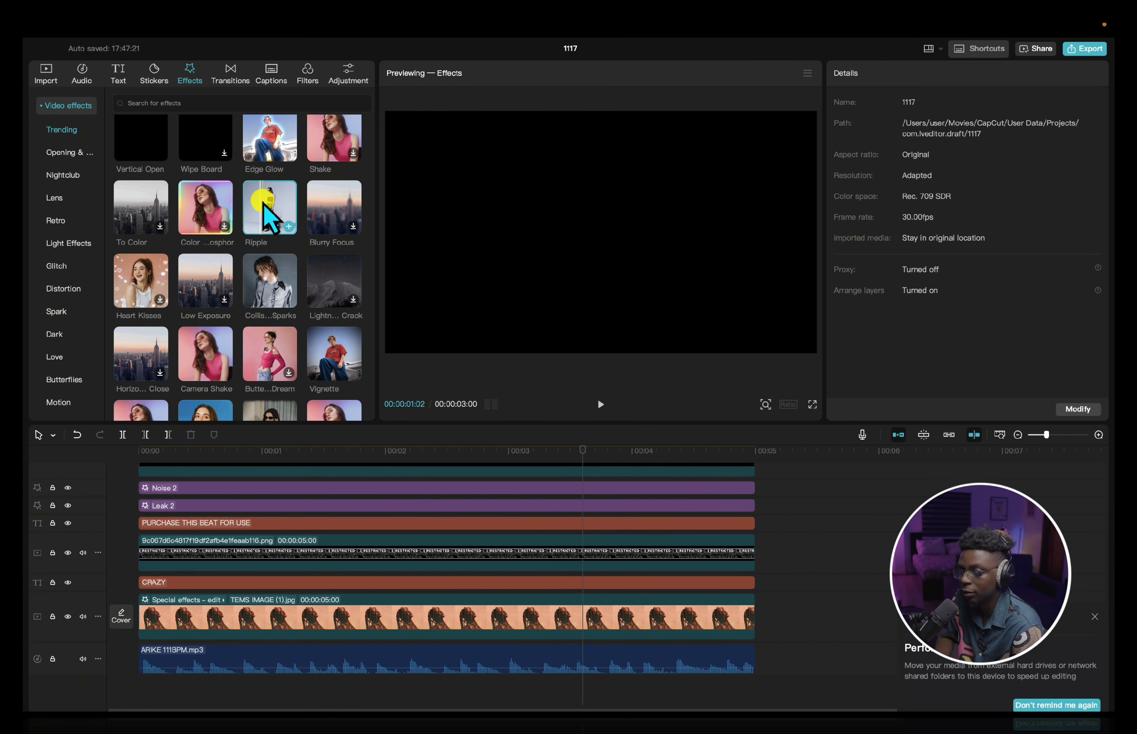
pyautogui.scroll(2, 275, 559)
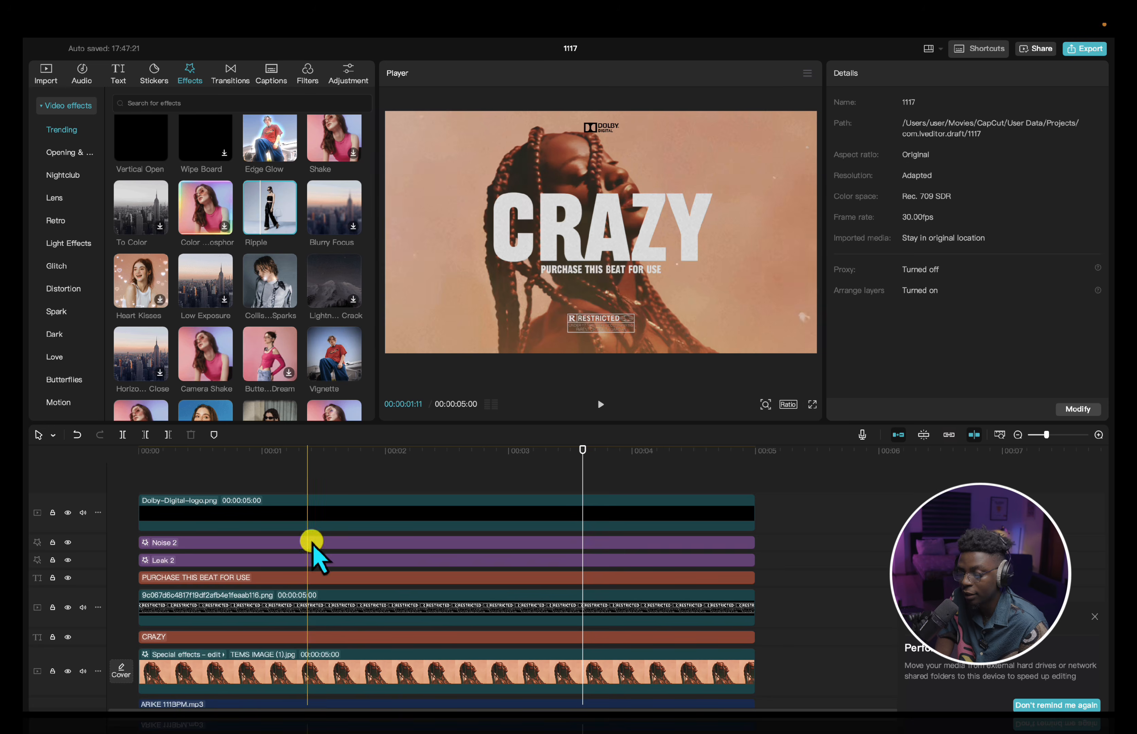
pyautogui.scroll(-2, 325, 565)
pyautogui.click(264, 613)
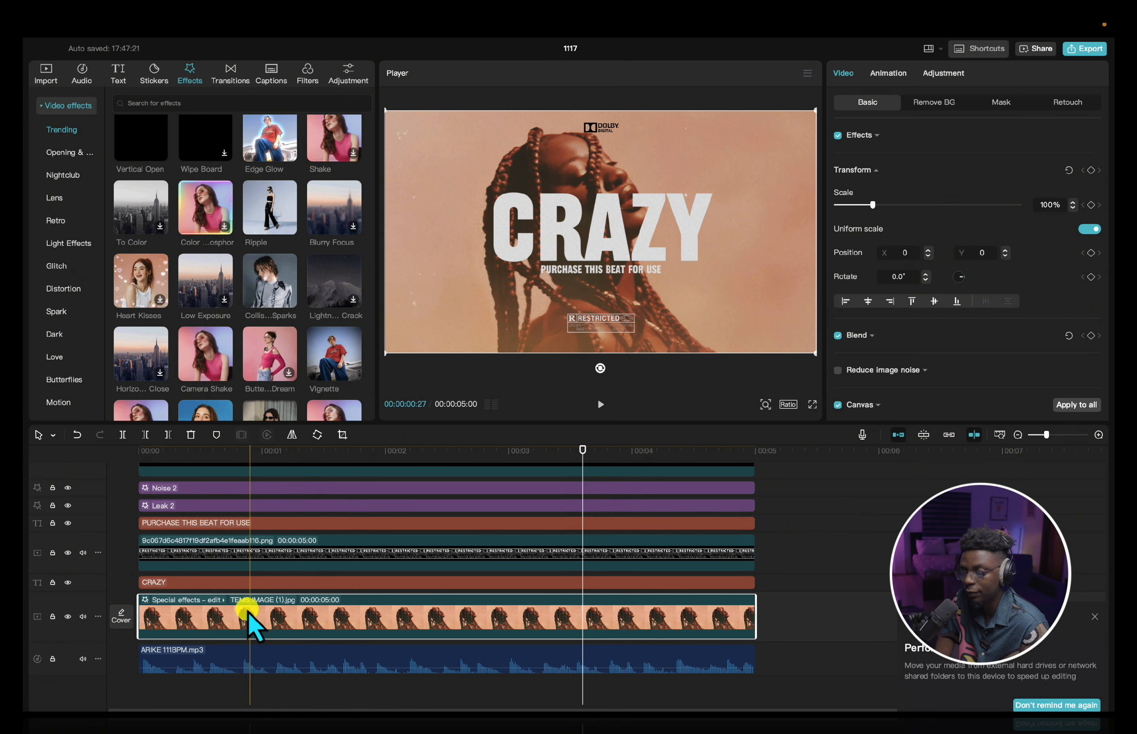
pyautogui.moveTo(245, 612); pyautogui.dragTo(244, 591)
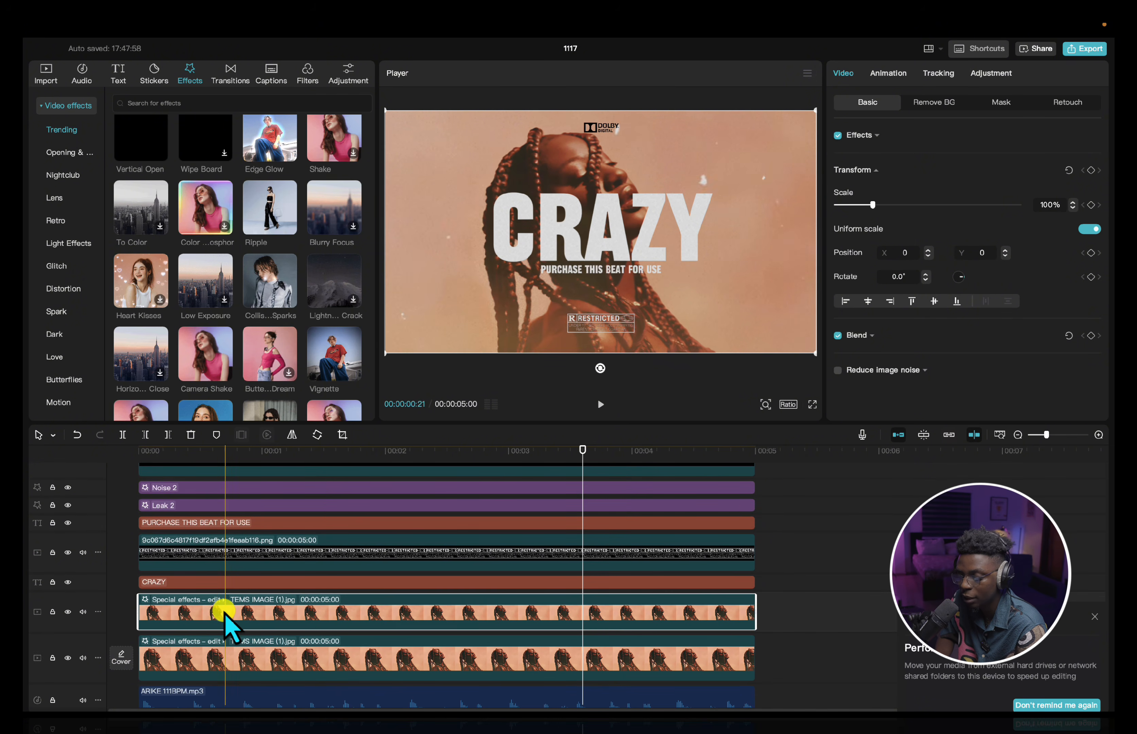
# Apply auto background removal to the upper TEMS IMAGE copy and hide the original image track to preview the cutout.
pyautogui.click(918, 102)
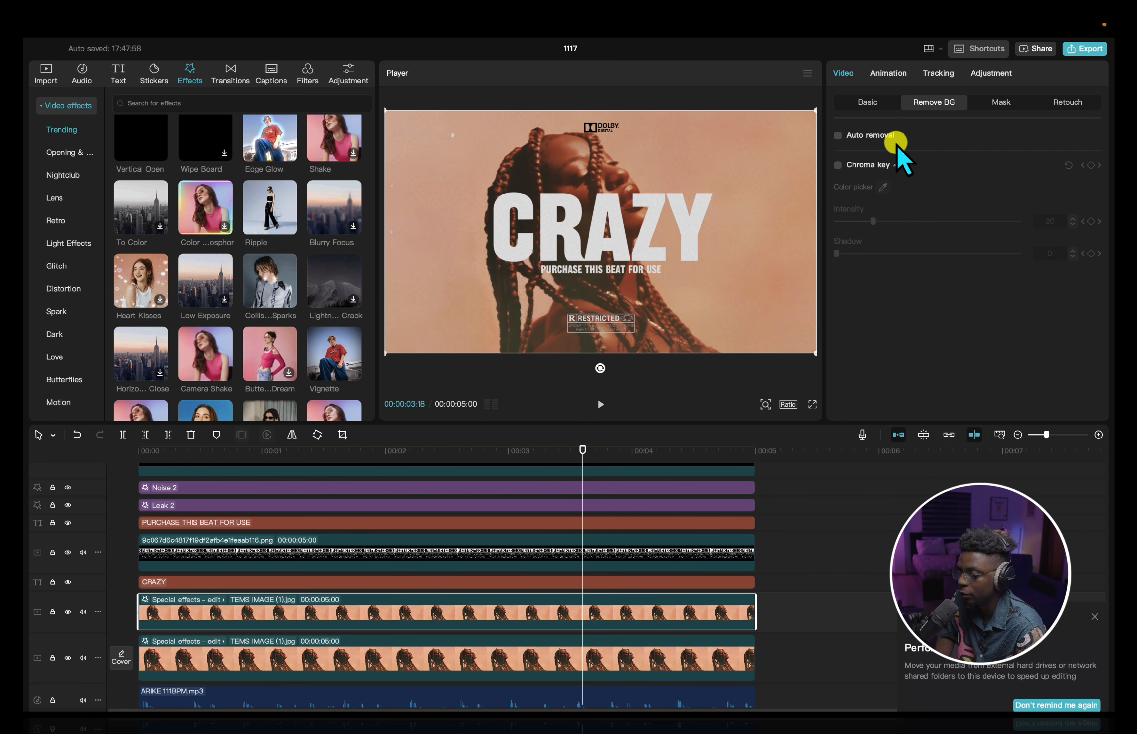
pyautogui.click(839, 136)
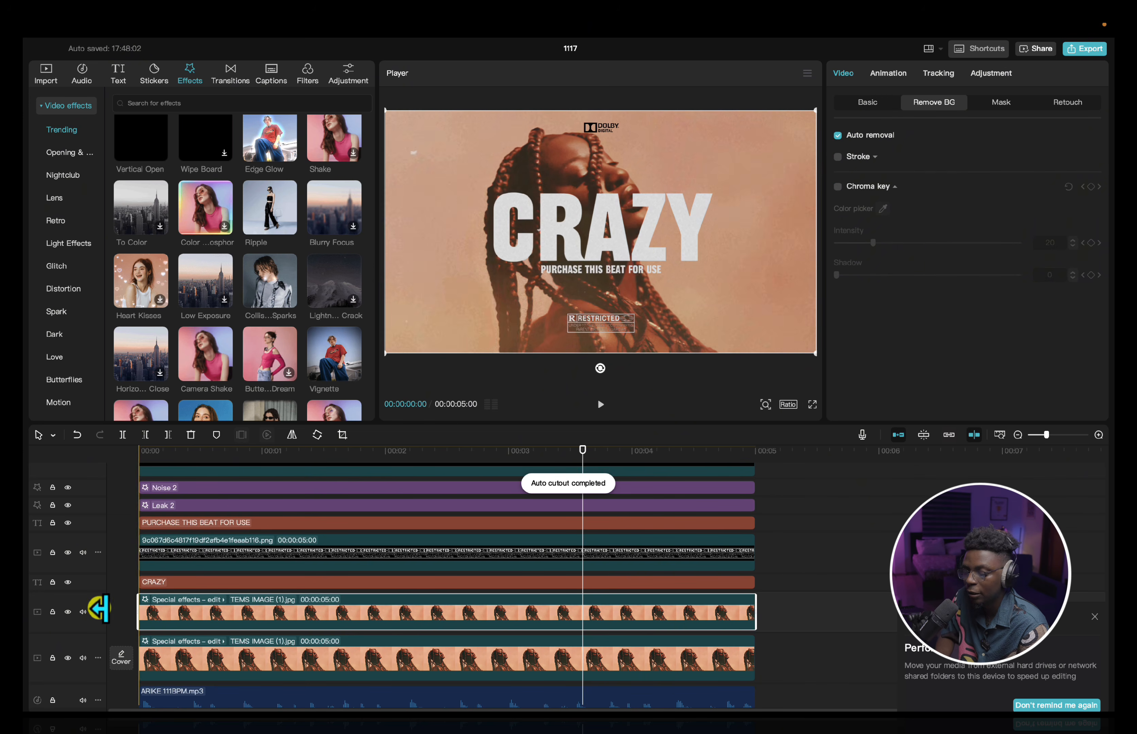
pyautogui.click(67, 658)
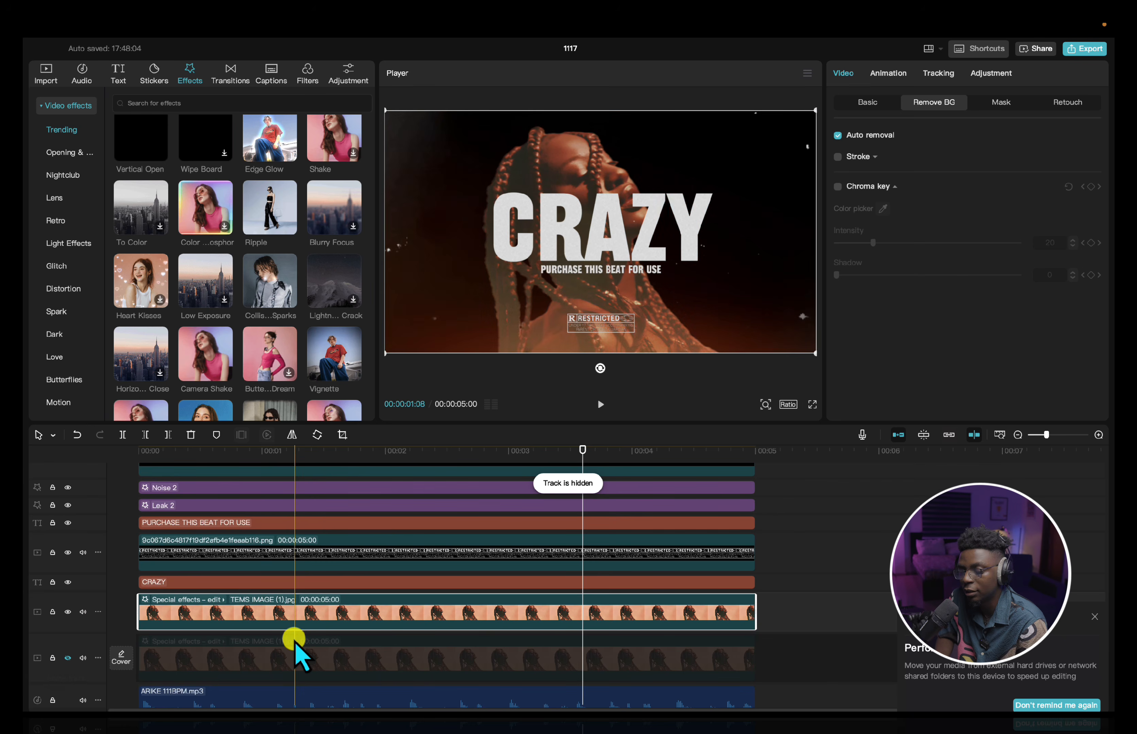
pyautogui.press('space')
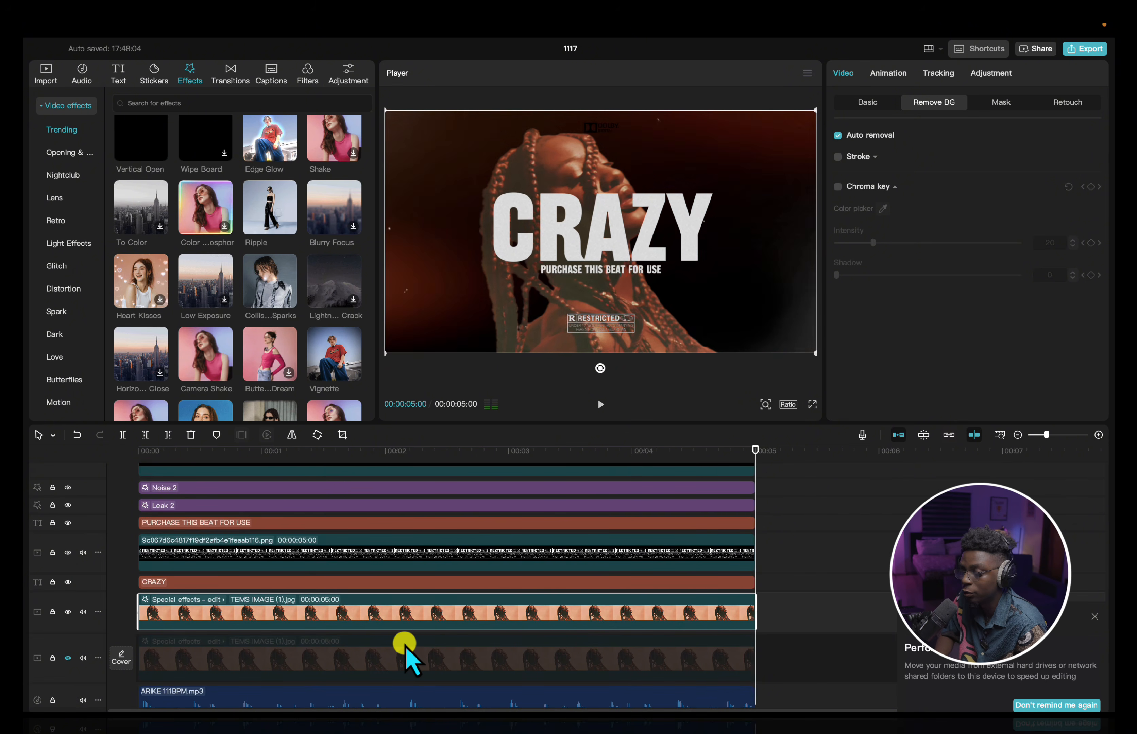
pyautogui.press('space')
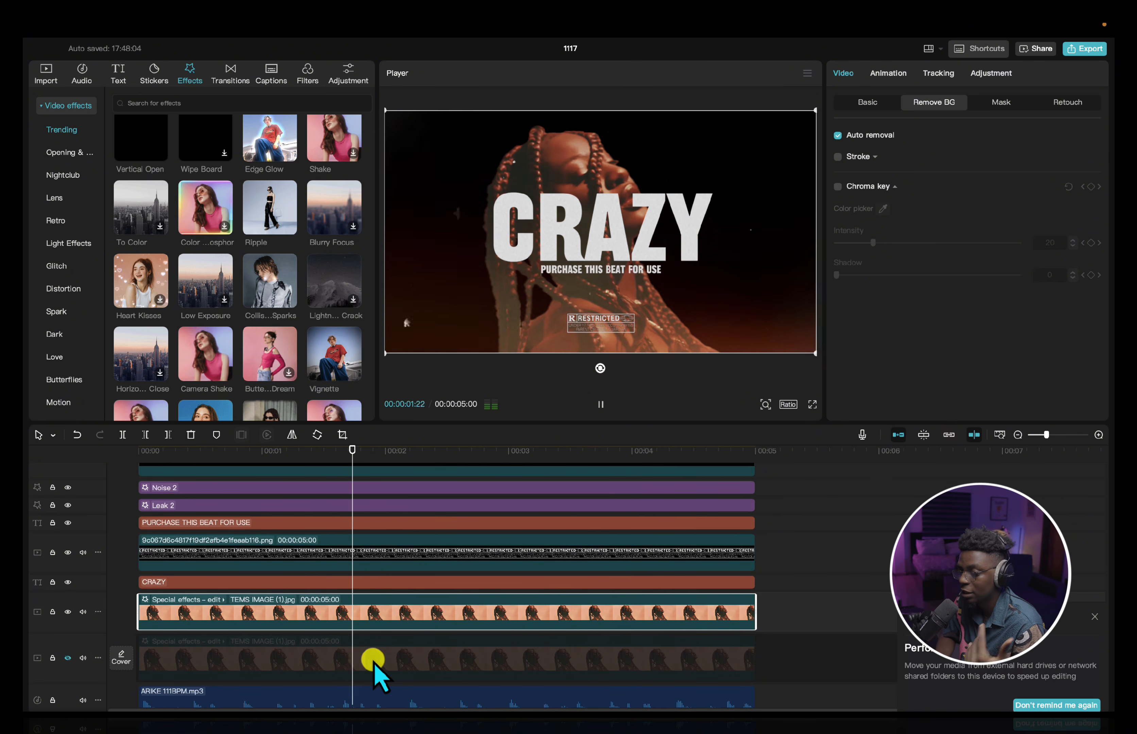
pyautogui.press('space')
# Browse the trending and opening video effects and search the effects library for FIRE.
pyautogui.scroll(-5, 265, 362)
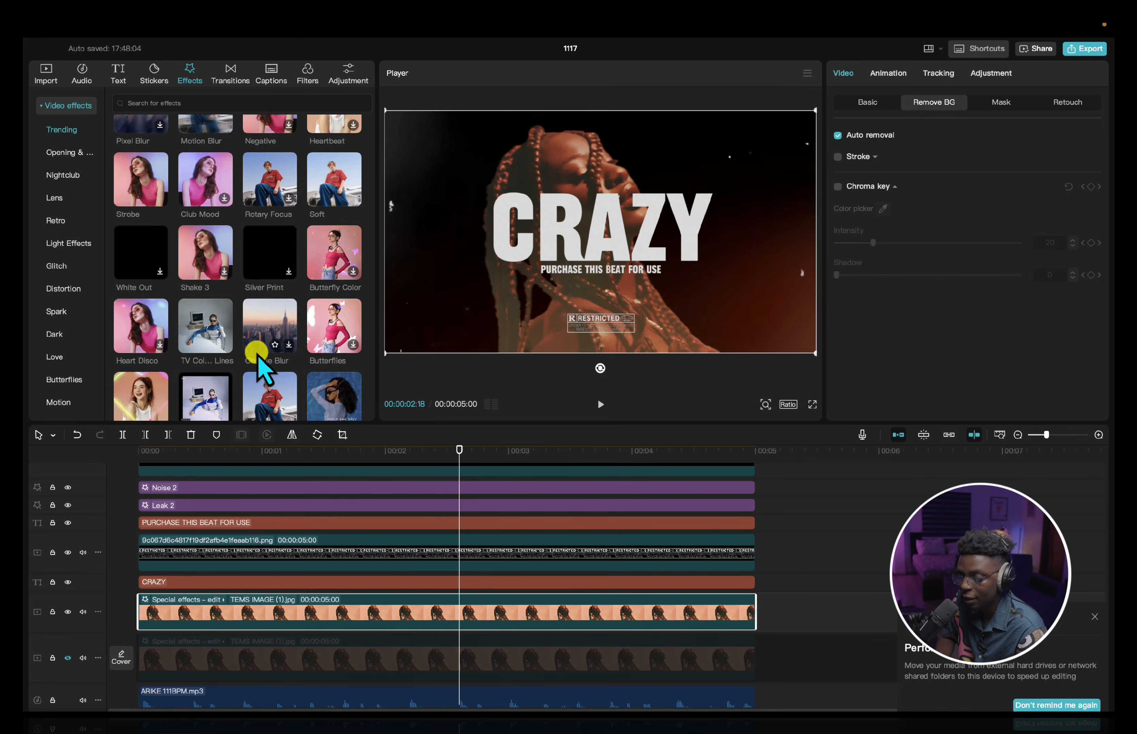
pyautogui.scroll(-2, 257, 354)
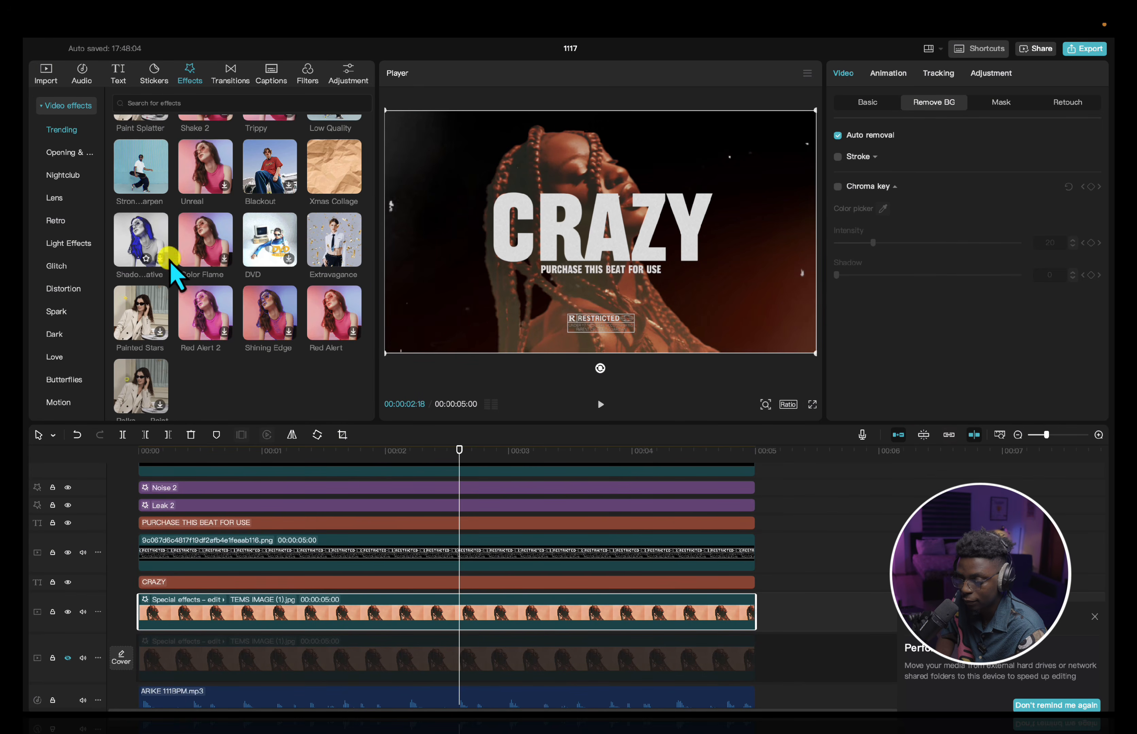
pyautogui.scroll(-6, 174, 277)
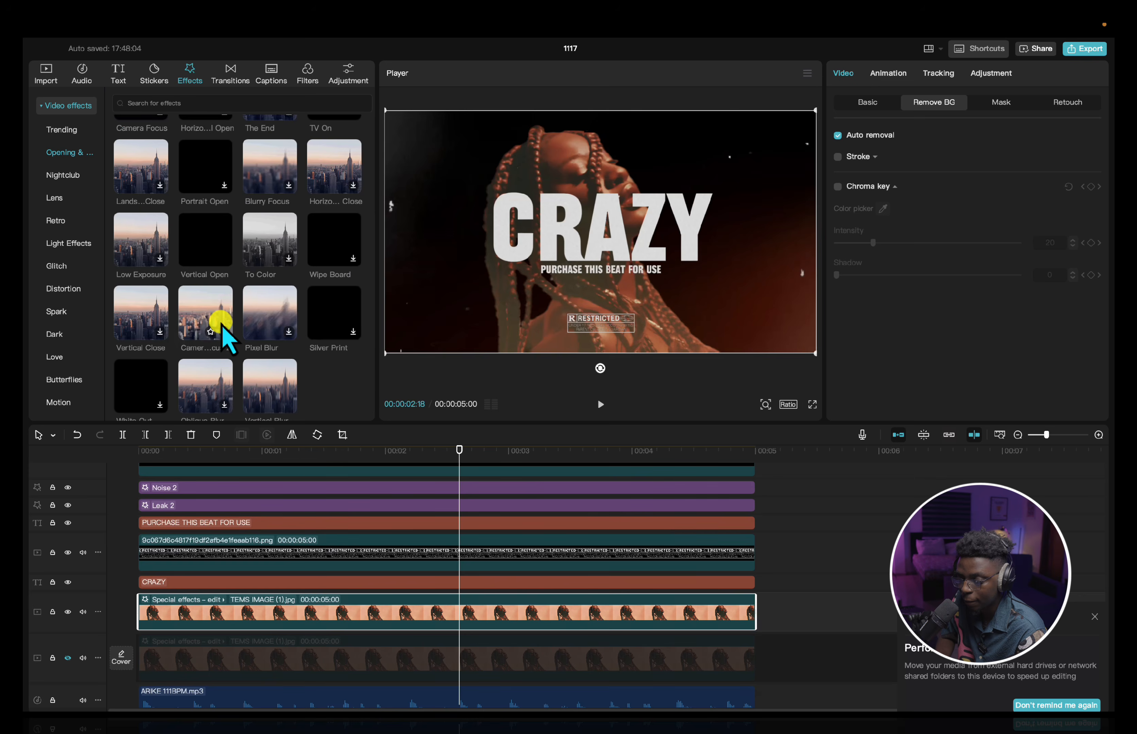
pyautogui.scroll(6, 221, 327)
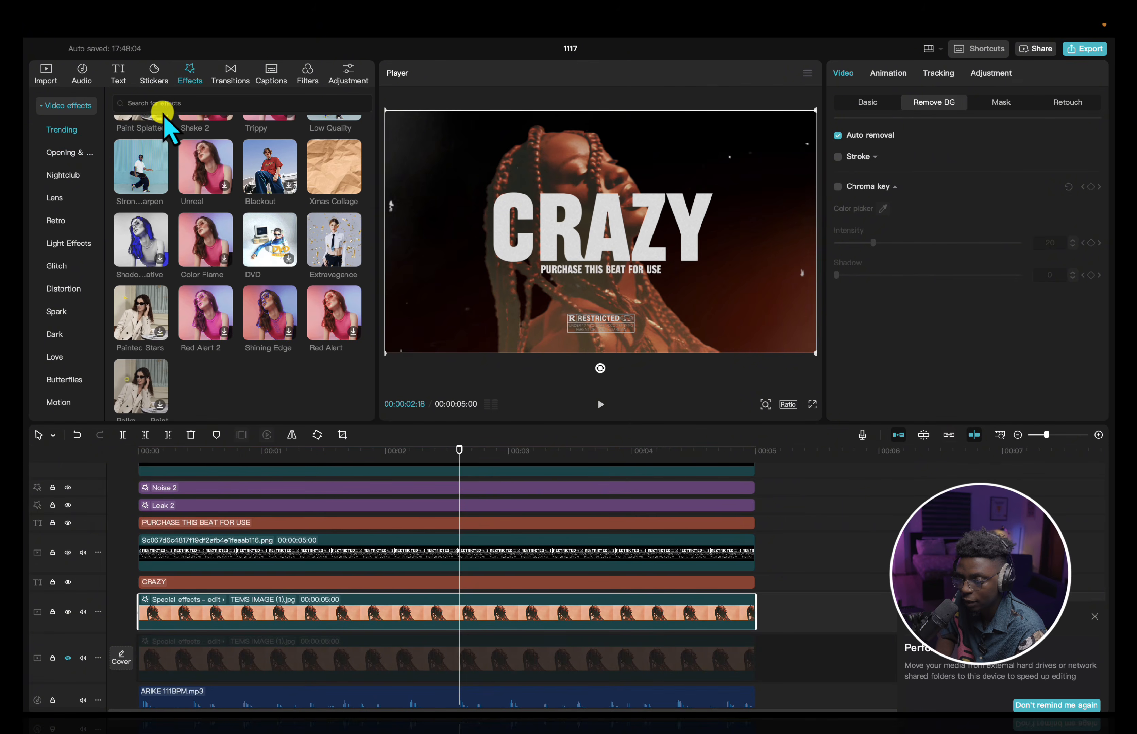
pyautogui.click(157, 101)
pyautogui.write('FIRE')
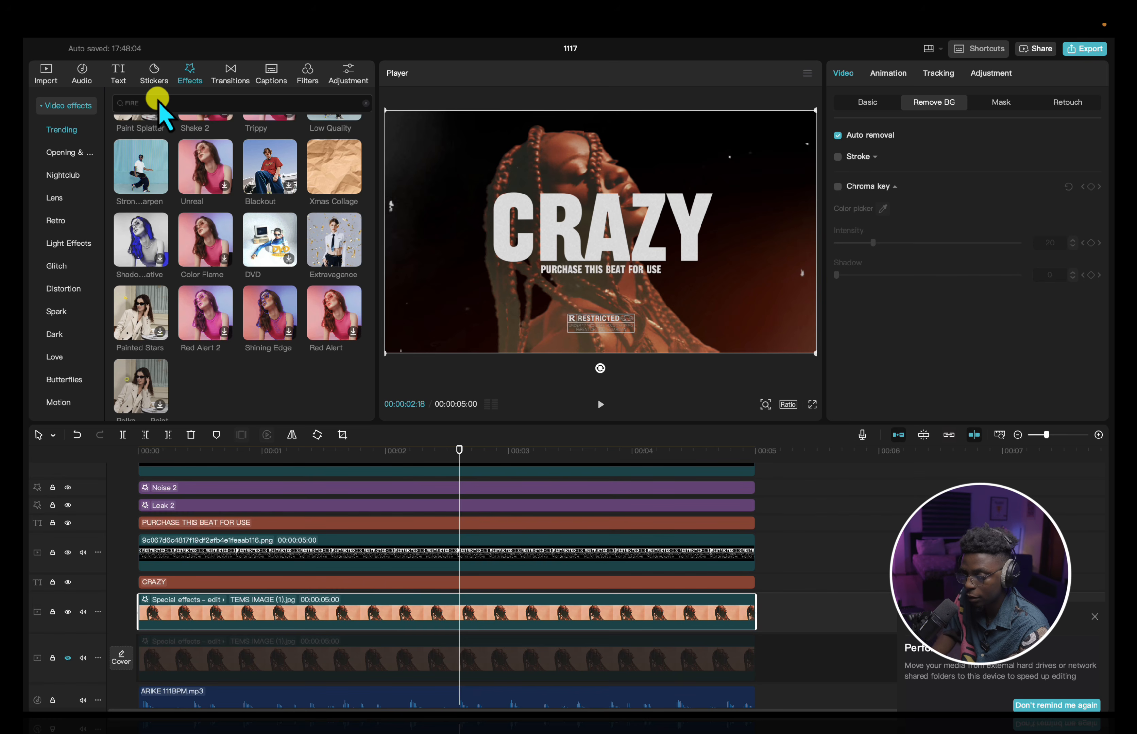
pyautogui.press('Return')
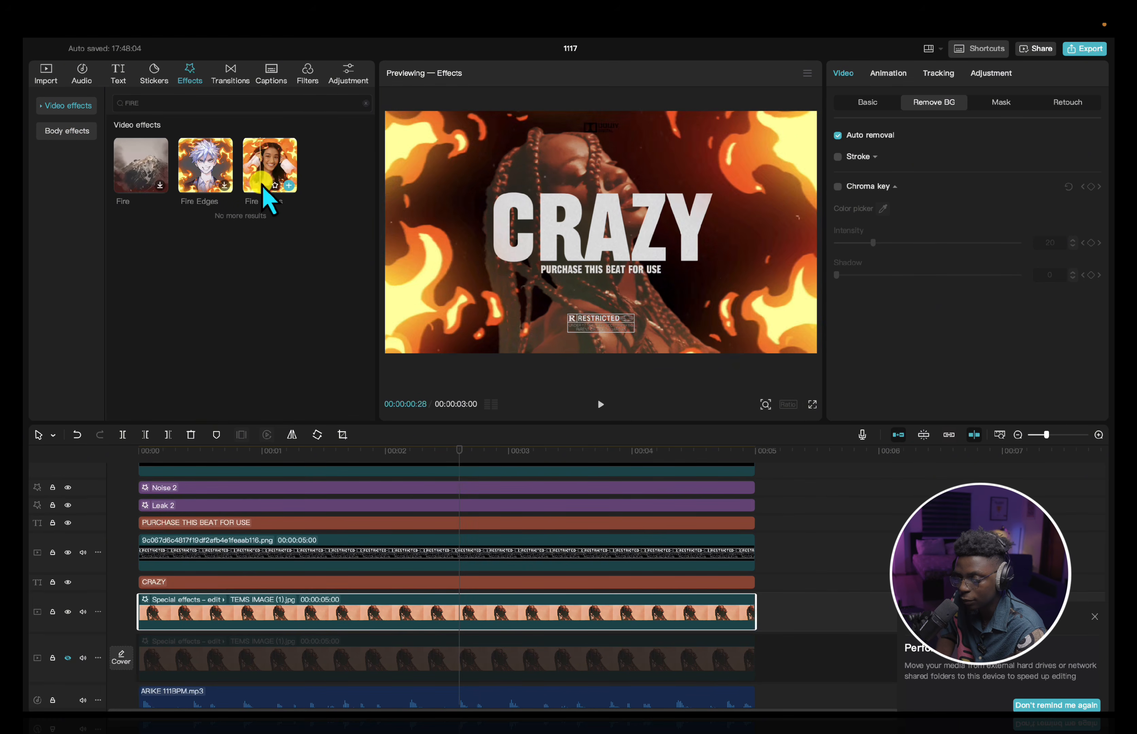
# Place the Fire Edges effect between the two TEMS IMAGE tracks, extend it to the full 5 seconds and preview it.
pyautogui.moveTo(217, 163); pyautogui.dragTo(116, 628)
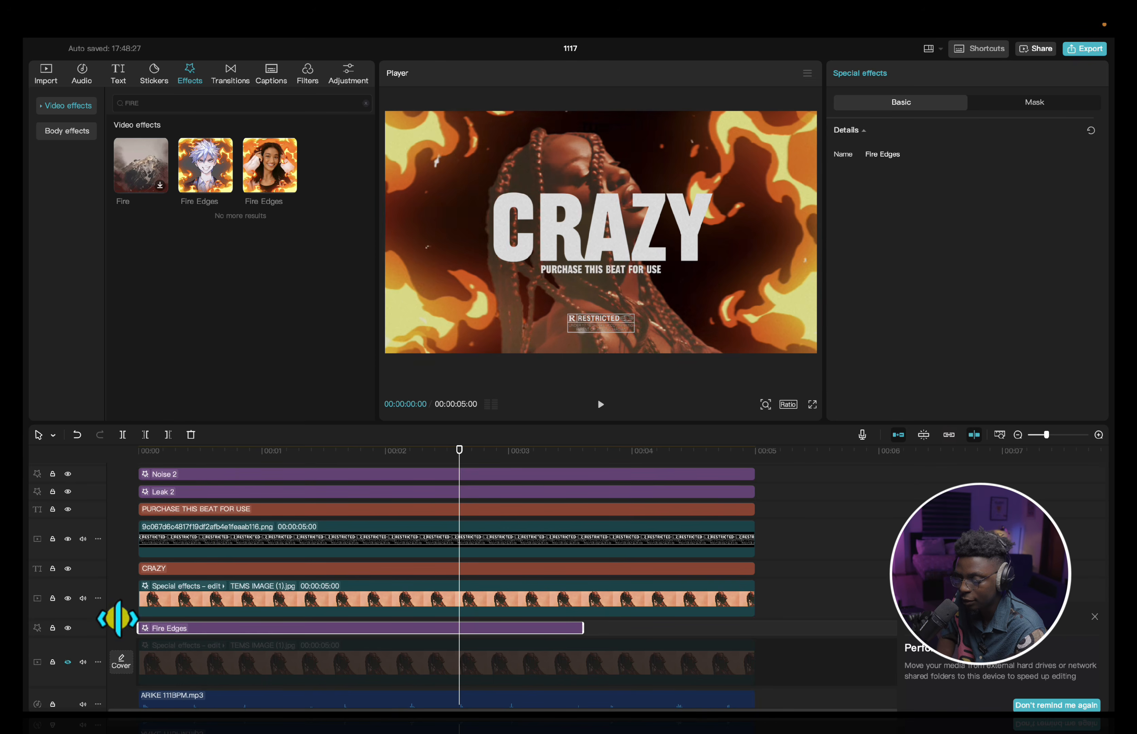
pyautogui.moveTo(579, 624); pyautogui.dragTo(751, 662)
pyautogui.click(155, 452)
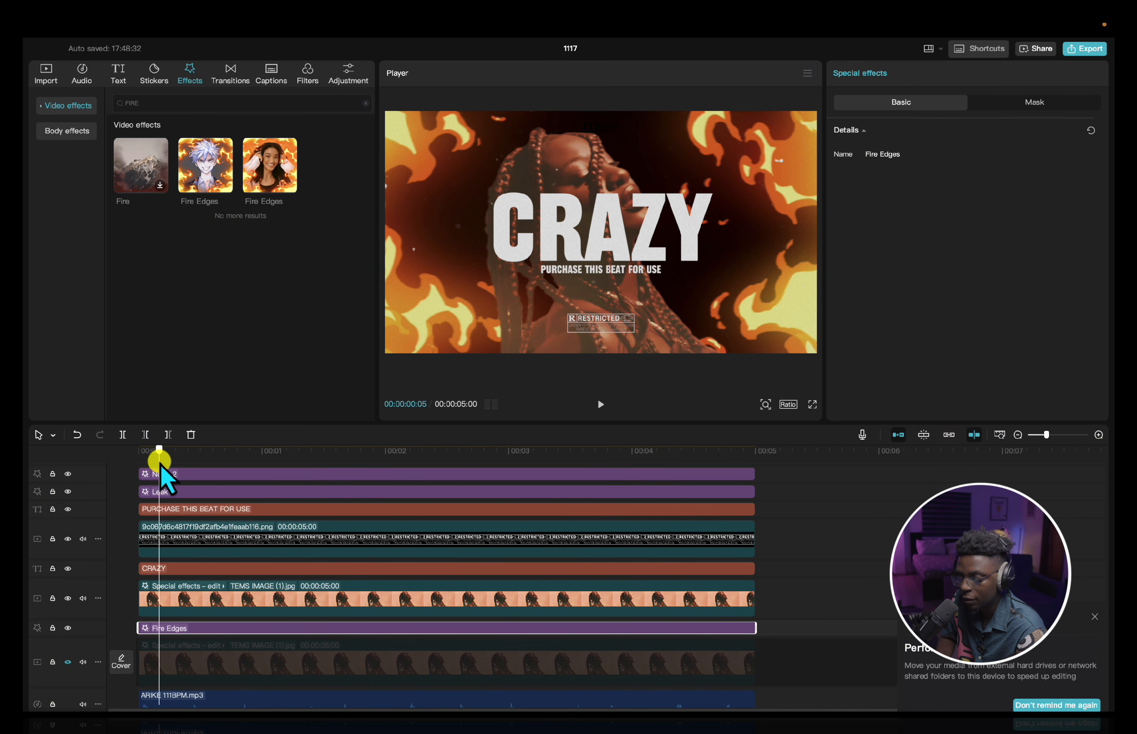
pyautogui.press('space')
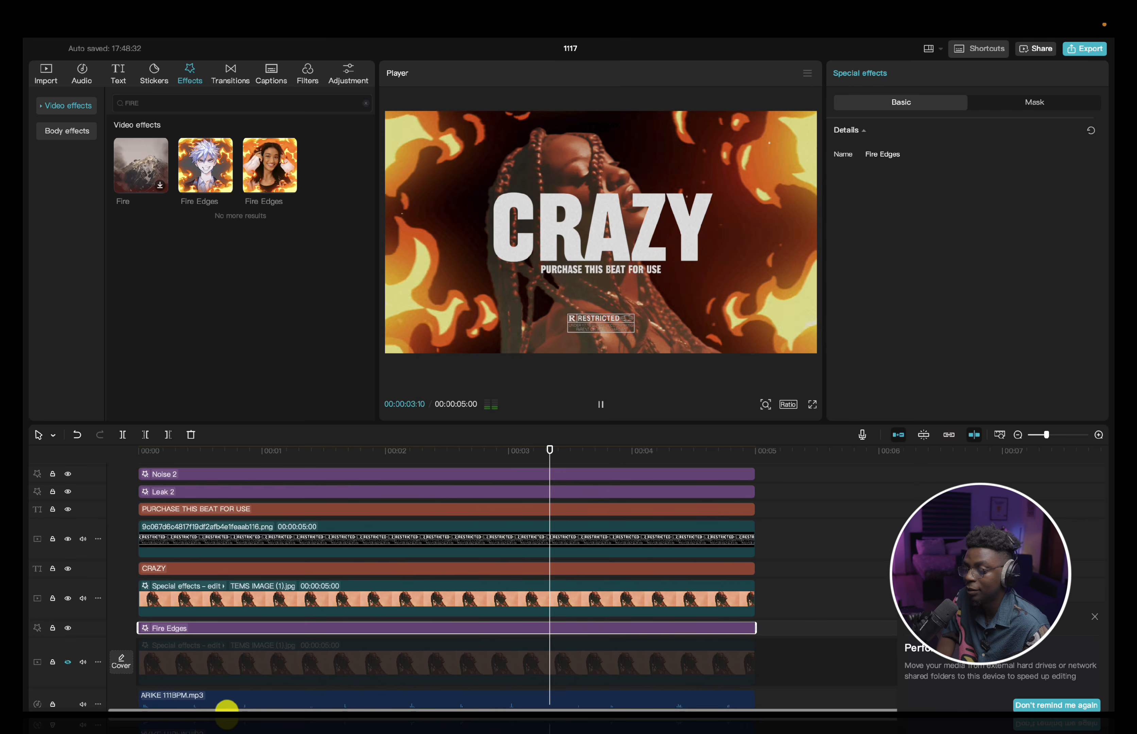
pyautogui.click(600, 405)
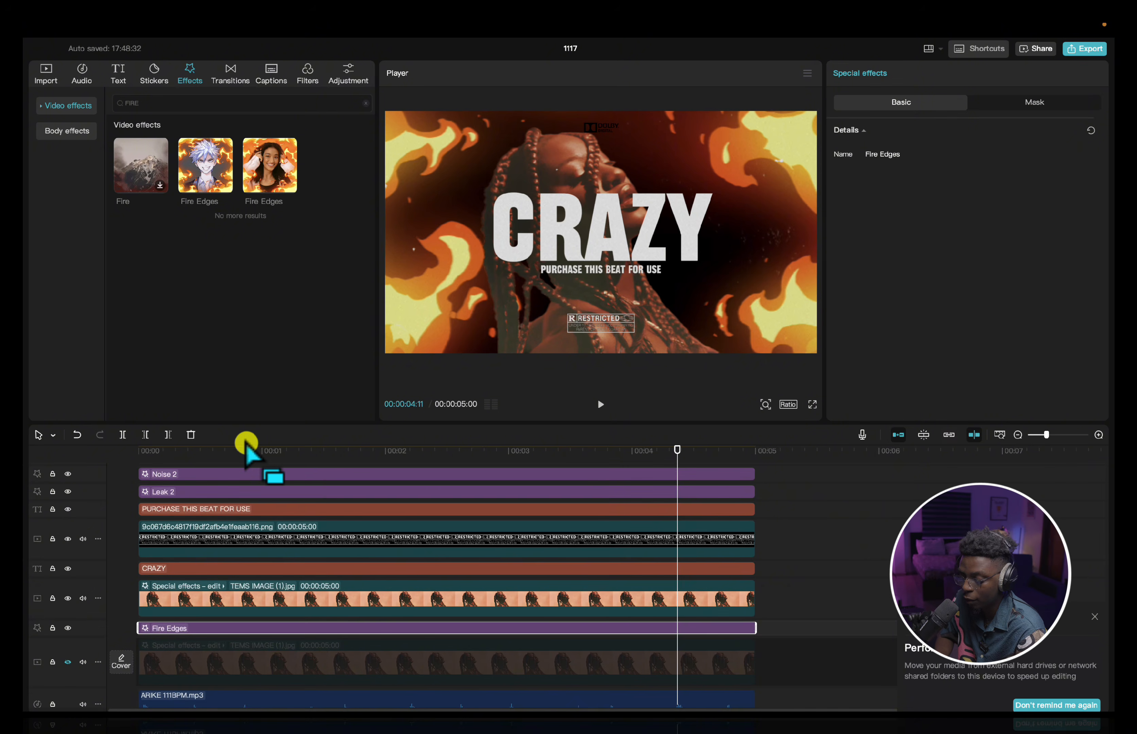
# Undo the Fire Edges effect, the hidden track, the background removal and the duplicated TEMS IMAGE clip.
pyautogui.hotkey('ctrl', 'z')
pyautogui.hotkey('ctrl', 'z')
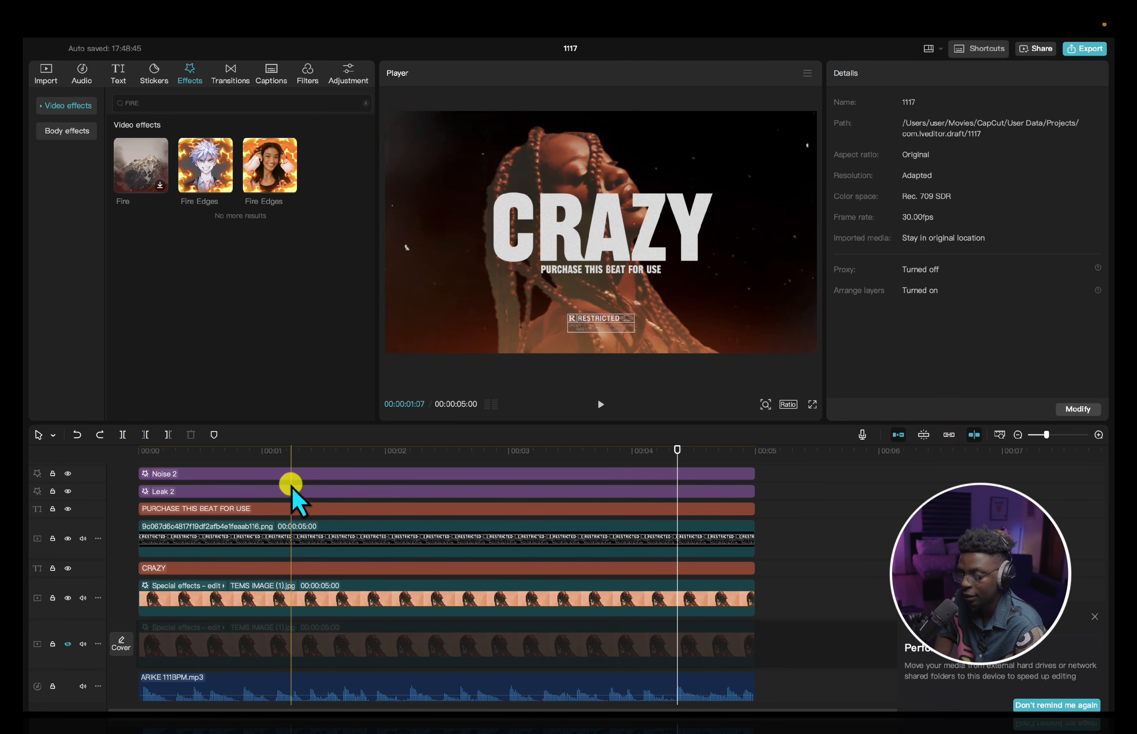
pyautogui.hotkey('ctrl', 'z')
pyautogui.hotkey('ctrl', 'z')
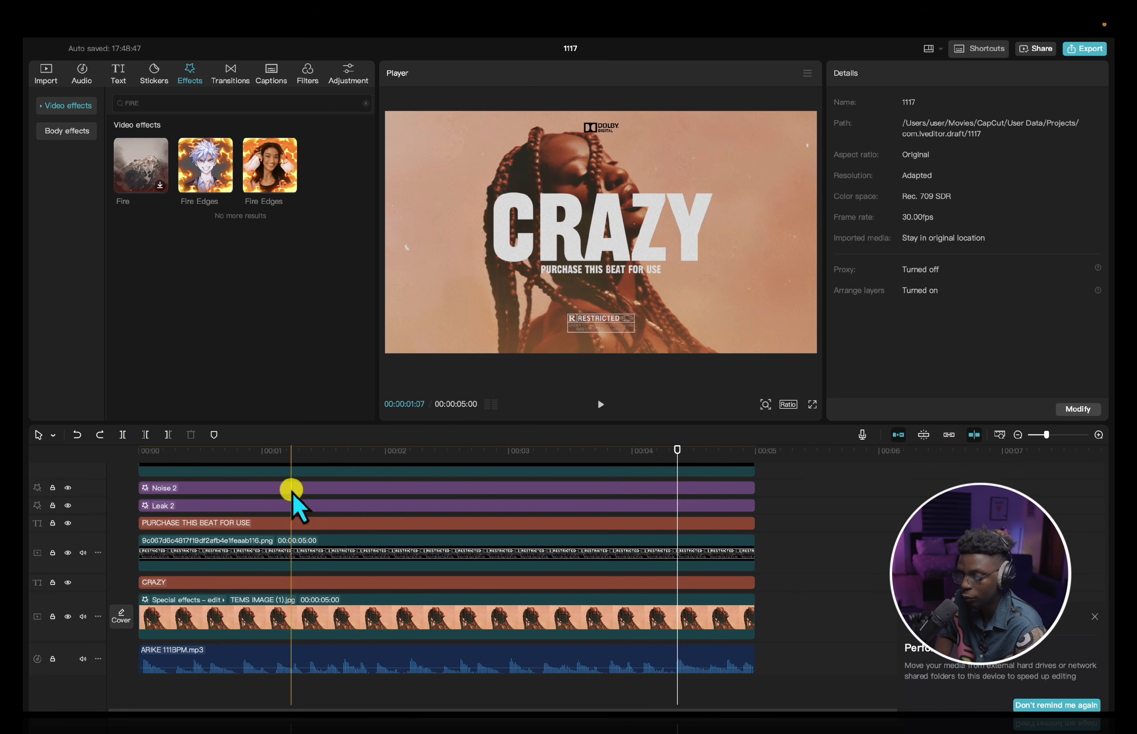
# Extend the end of the ARIKE 111BPM audio clip to about 00:00:14:18.
pyautogui.scroll(-2, 251, 563)
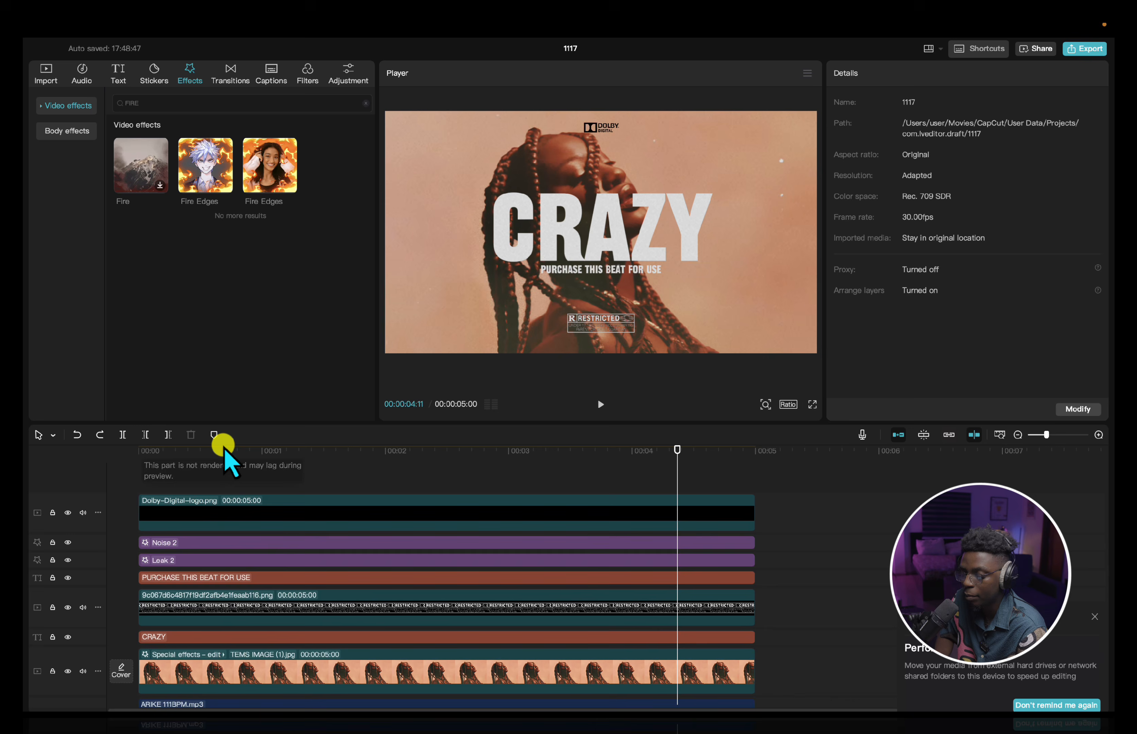
pyautogui.click(153, 451)
pyautogui.press('super+minus')
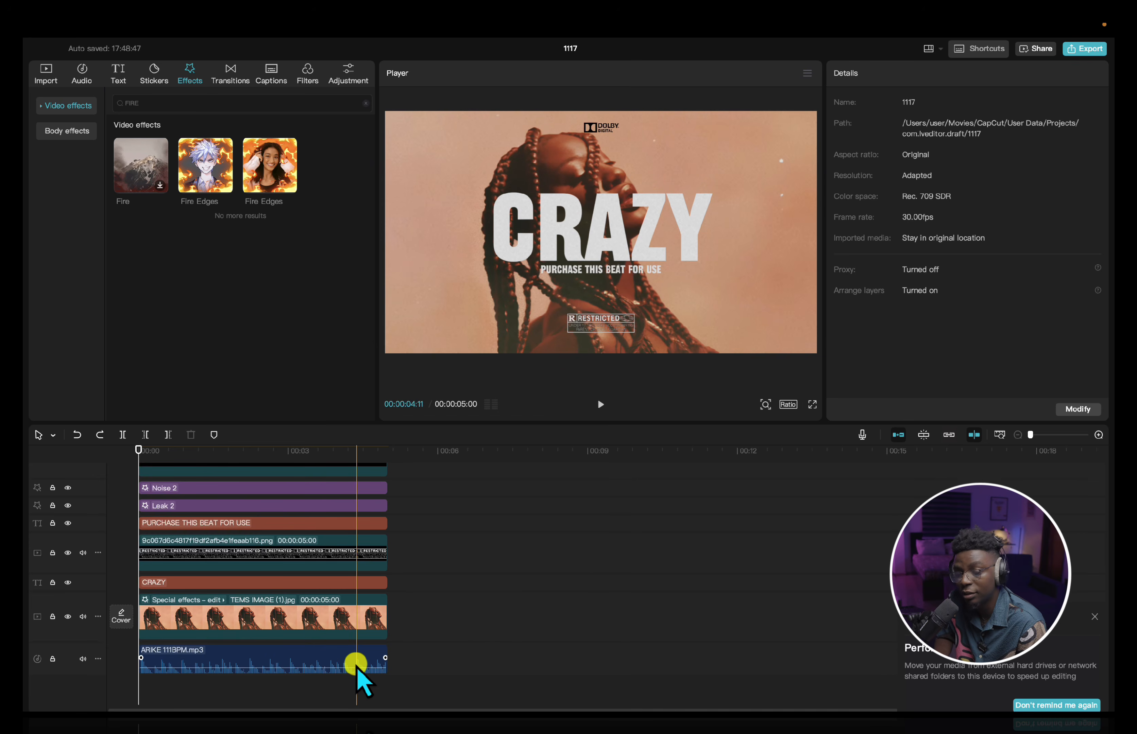
pyautogui.click(341, 654)
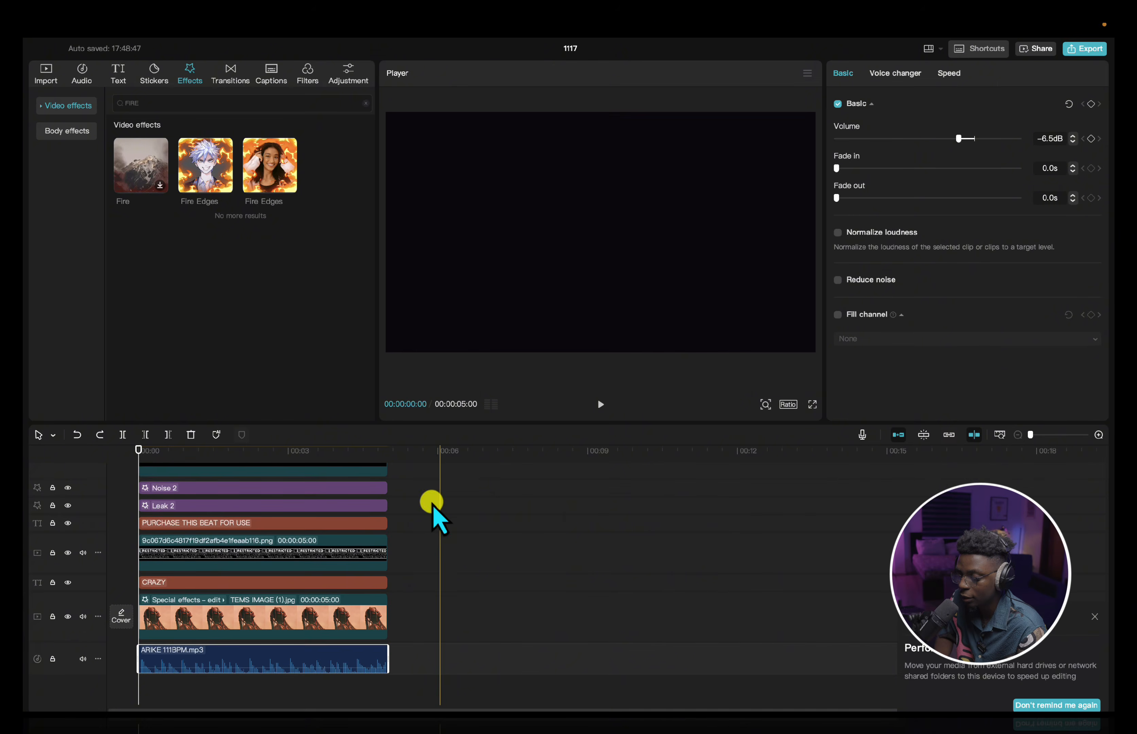
pyautogui.moveTo(389, 650); pyautogui.dragTo(863, 648)
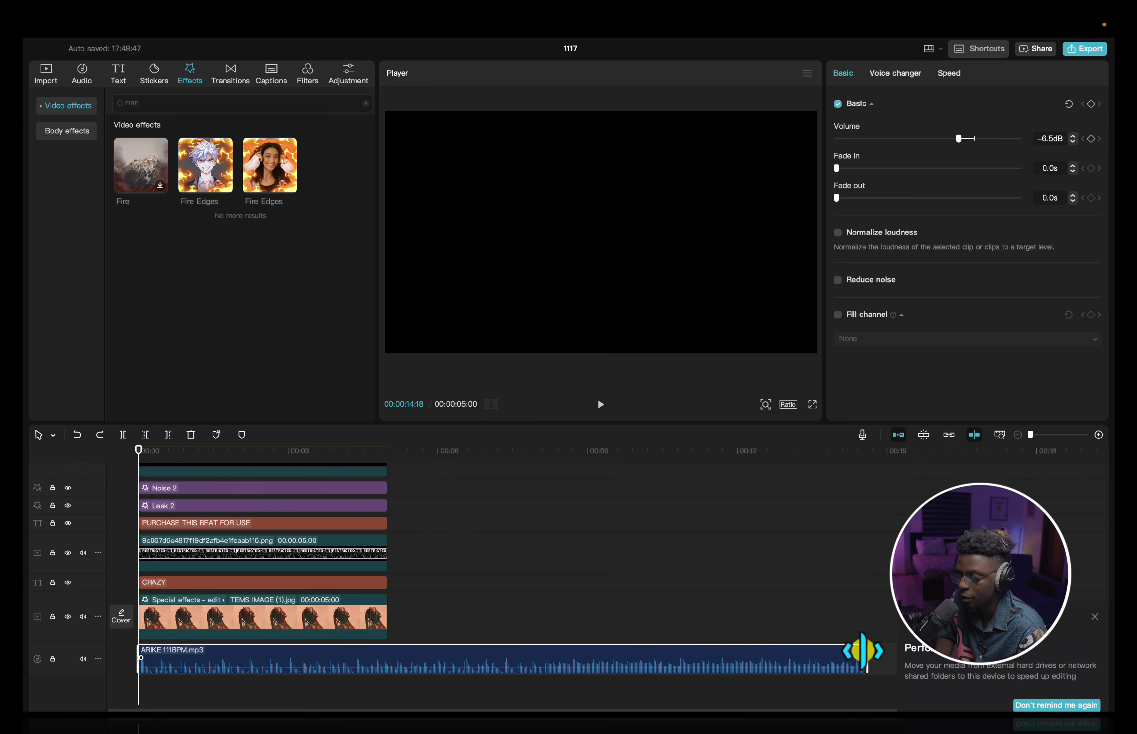
# Stretch all image, text and effect clips together so they end with the audio at 00:00:13:14, and return the playhead to the start.
pyautogui.moveTo(472, 666)
pyautogui.mouseDown()
pyautogui.moveTo(432, 684)
pyautogui.moveTo(330, 601)
pyautogui.moveTo(296, 466)
pyautogui.moveTo(441, 650)
pyautogui.moveTo(381, 672)
pyautogui.moveTo(393, 706)
pyautogui.moveTo(437, 694)
pyautogui.moveTo(387, 644)
pyautogui.moveTo(304, 506)
pyautogui.moveTo(280, 443)
pyautogui.mouseUp()
pyautogui.click(370, 592)
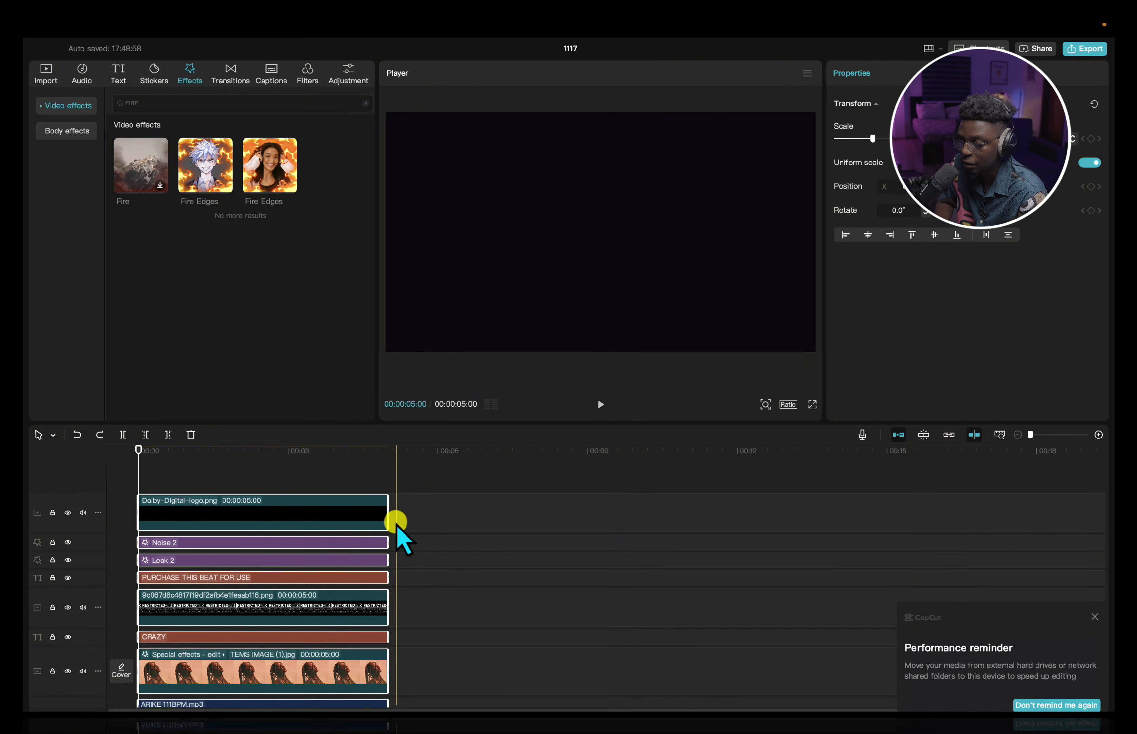
pyautogui.moveTo(389, 512); pyautogui.dragTo(808, 562)
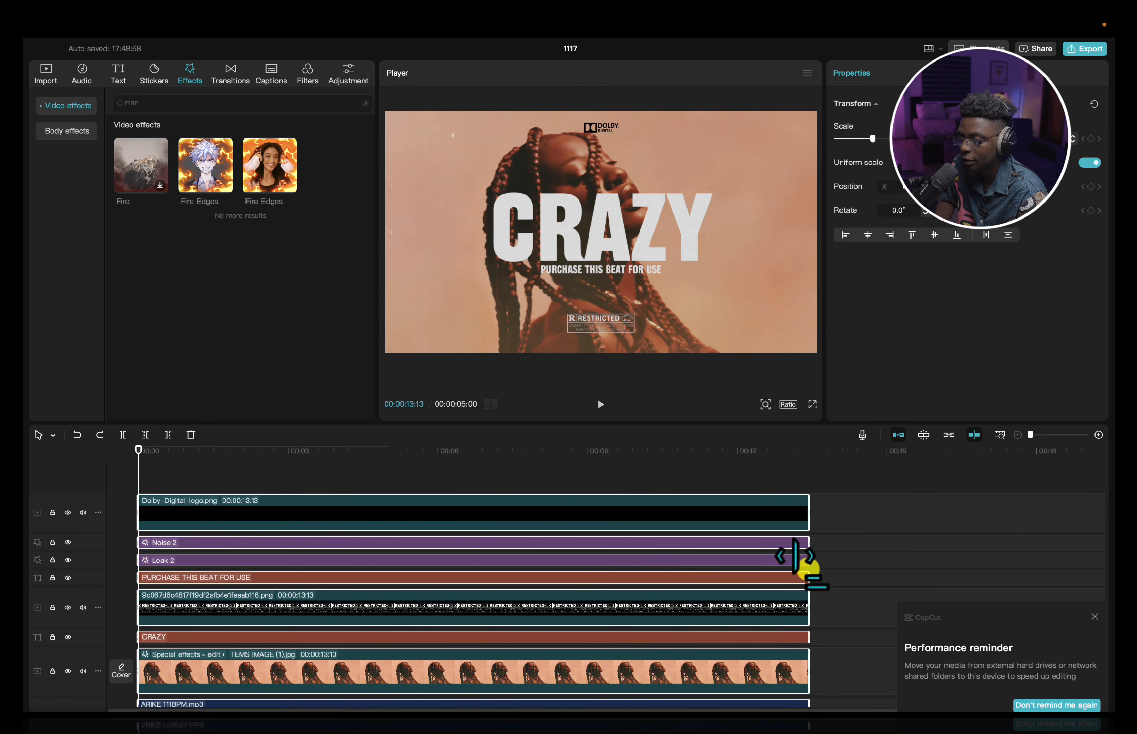
pyautogui.scroll(-2, 756, 617)
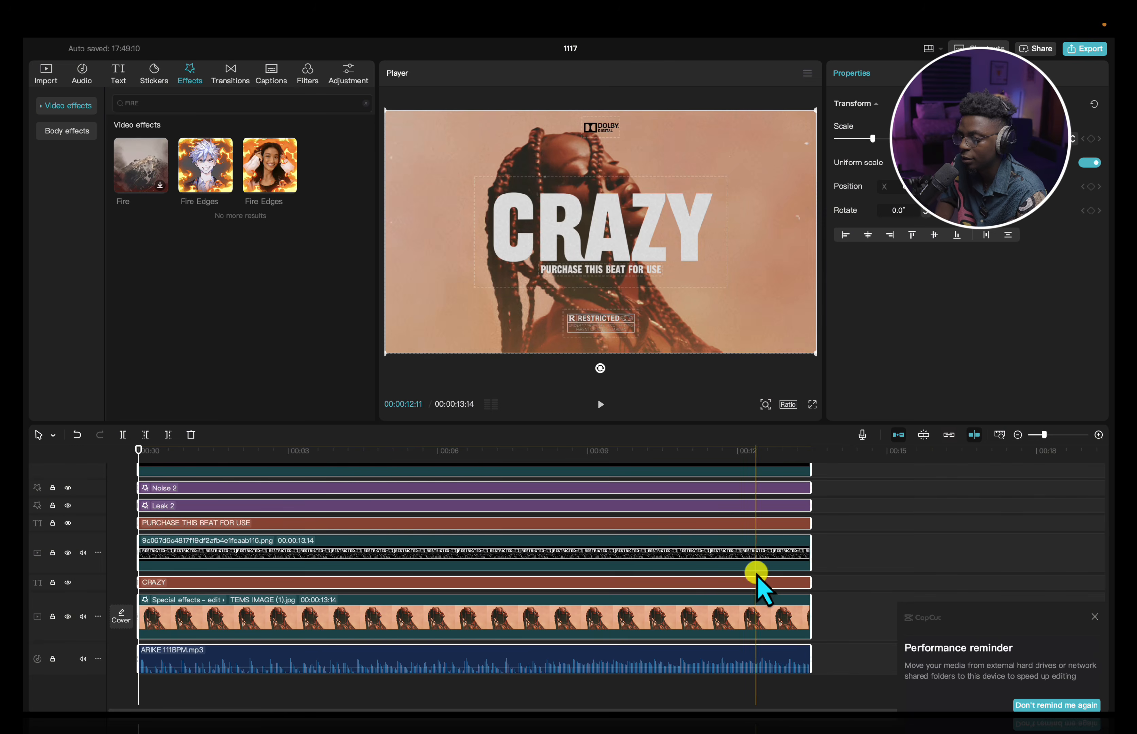
pyautogui.scroll(-3, 753, 578)
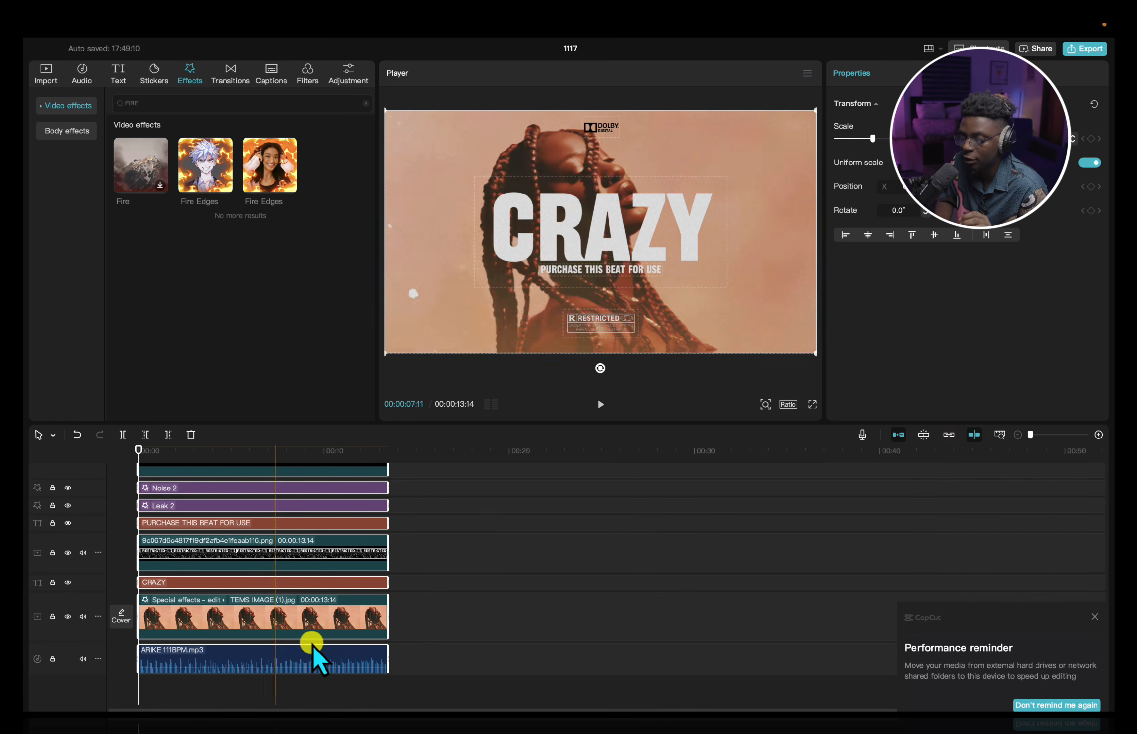
pyautogui.click(423, 630)
pyautogui.moveTo(388, 451); pyautogui.dragTo(138, 451)
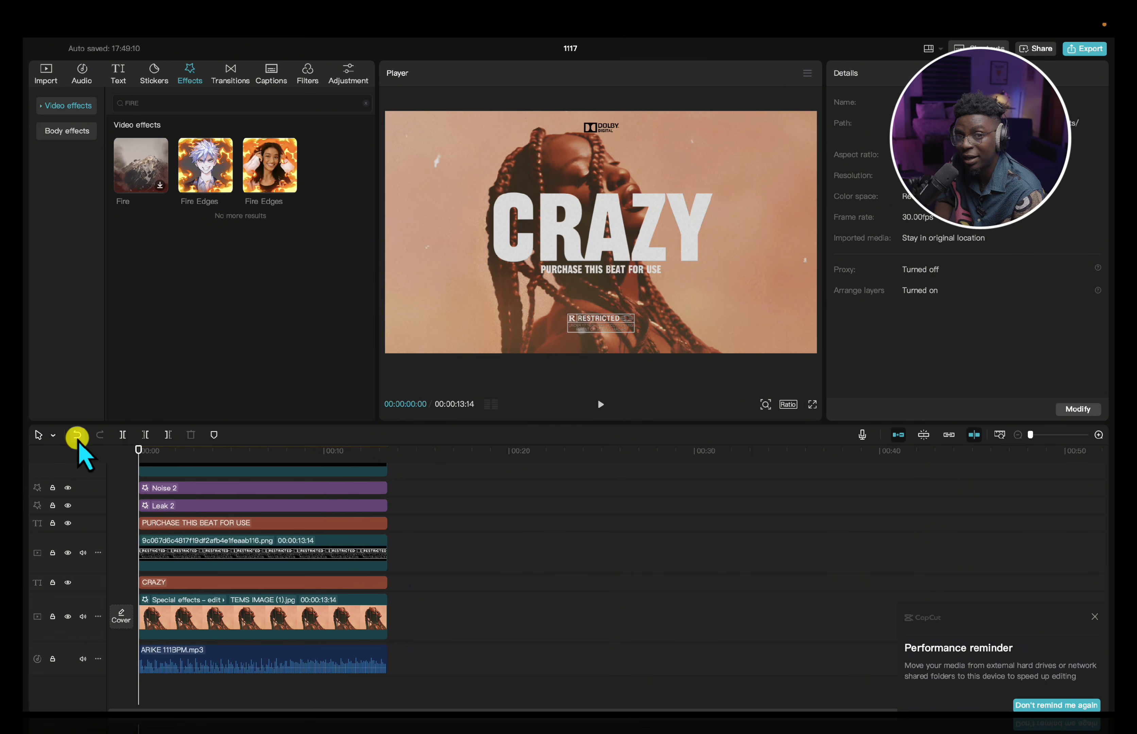
# Review the export settings for resolution, bit rate, codec, format, frame rate, audio and GIF, and leave without exporting.
pyautogui.click(1092, 53)
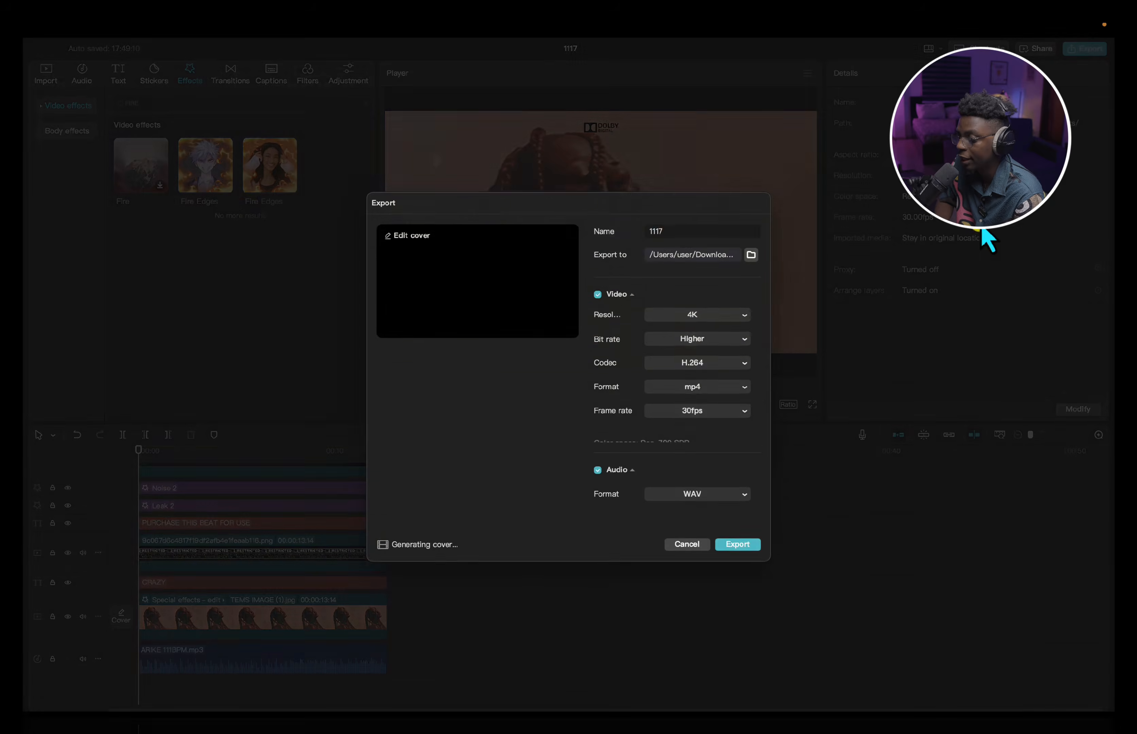
pyautogui.click(699, 293)
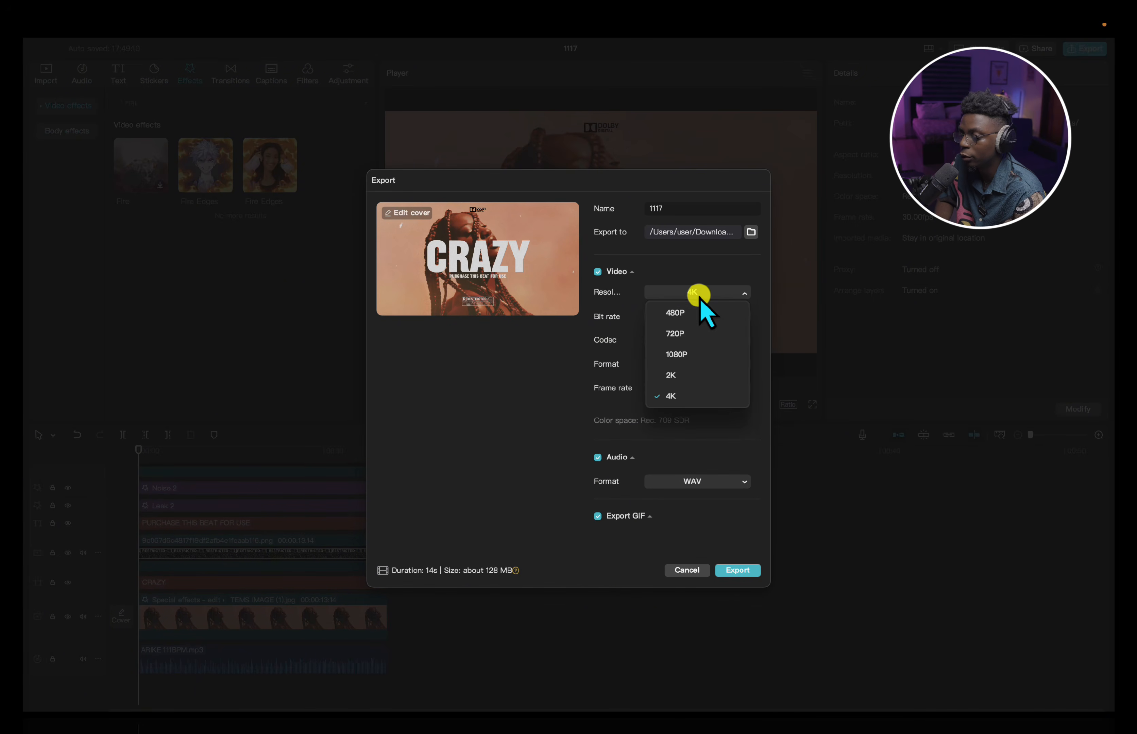
pyautogui.click(690, 274)
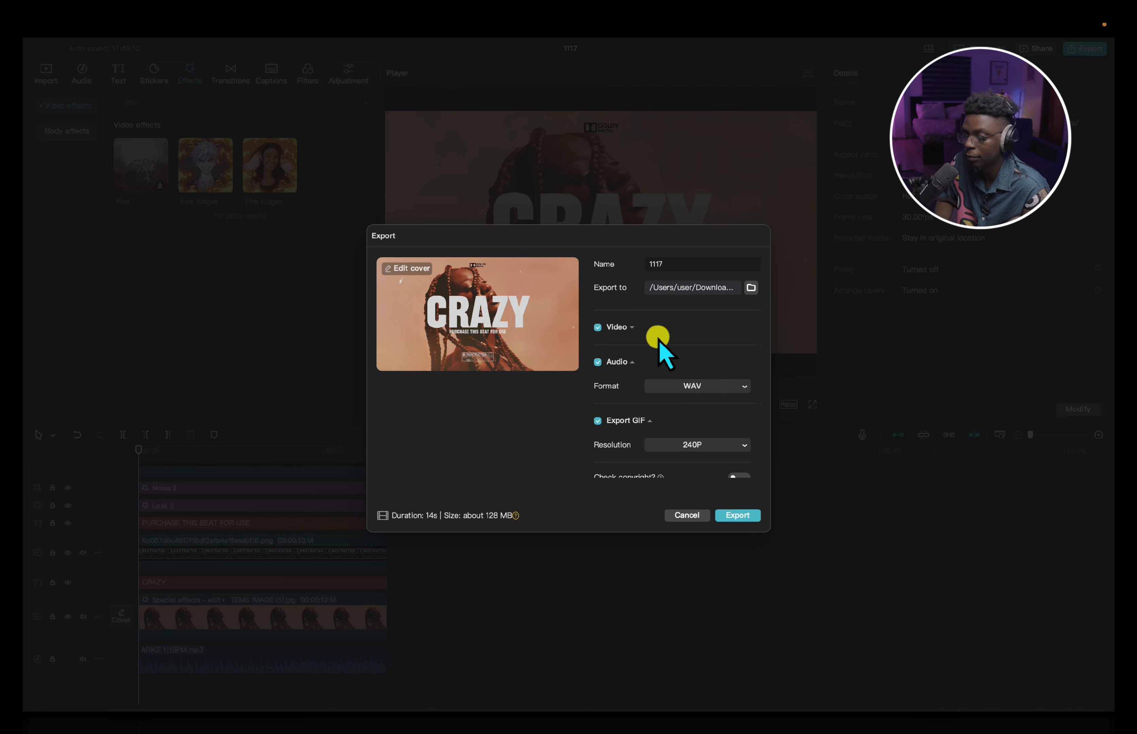
pyautogui.click(626, 325)
pyautogui.click(715, 317)
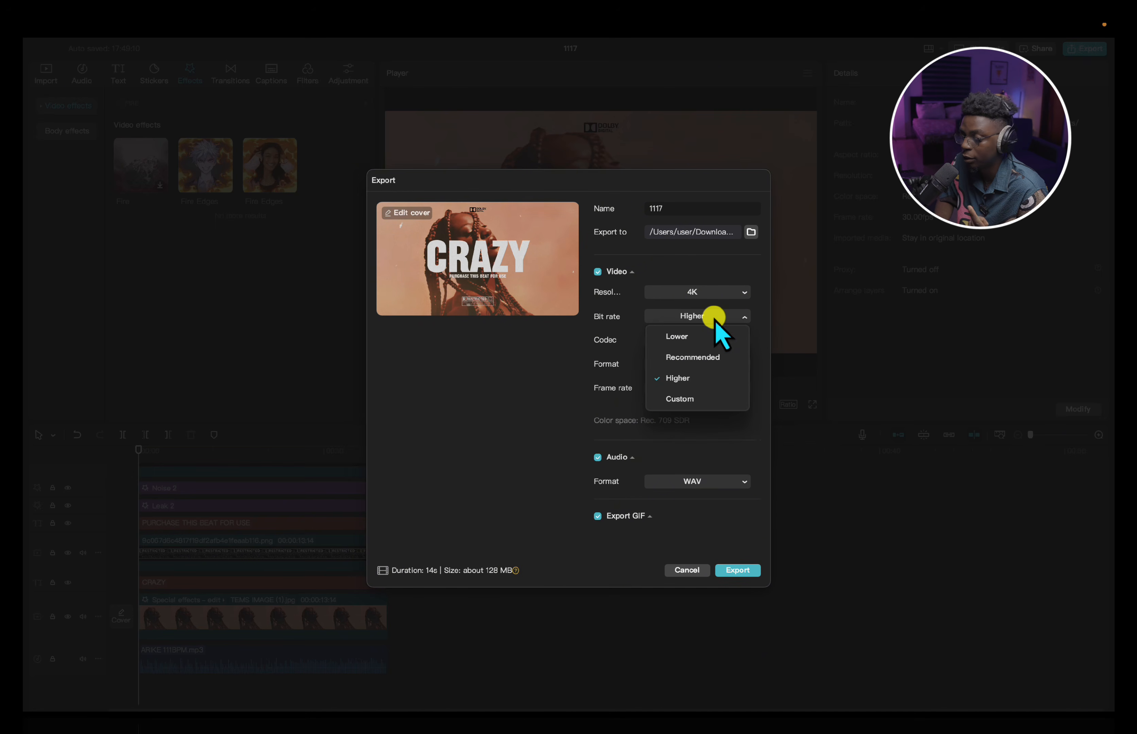
pyautogui.click(763, 330)
pyautogui.click(708, 340)
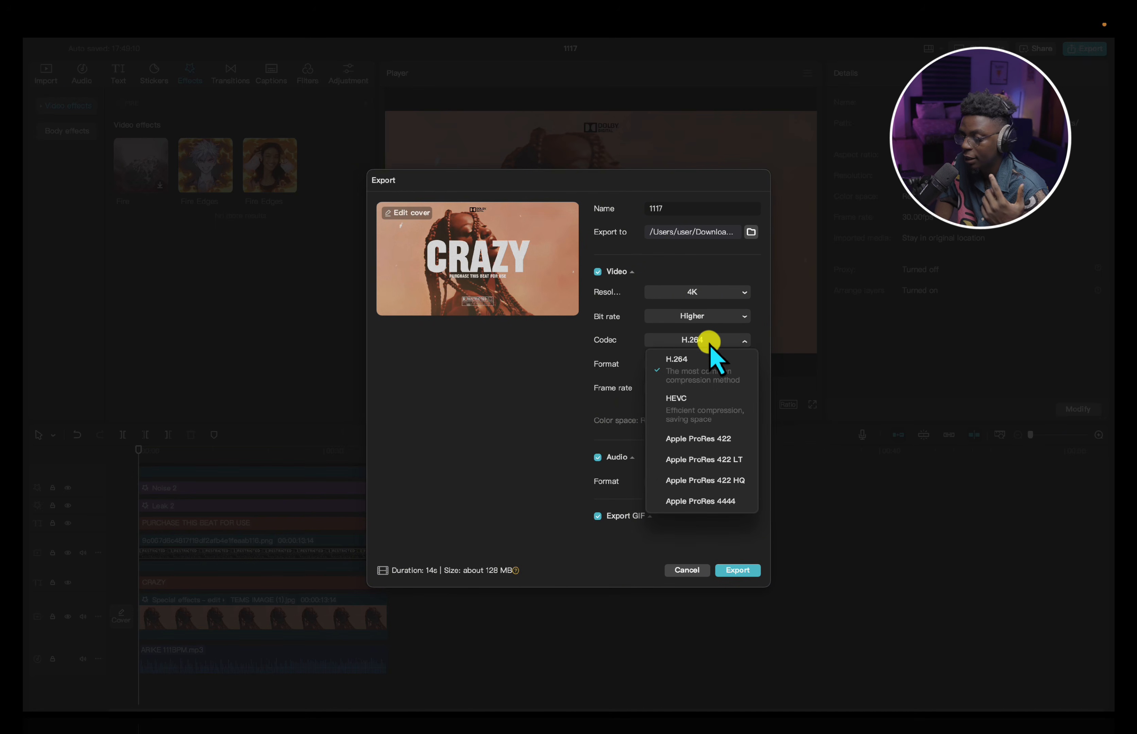
pyautogui.click(760, 329)
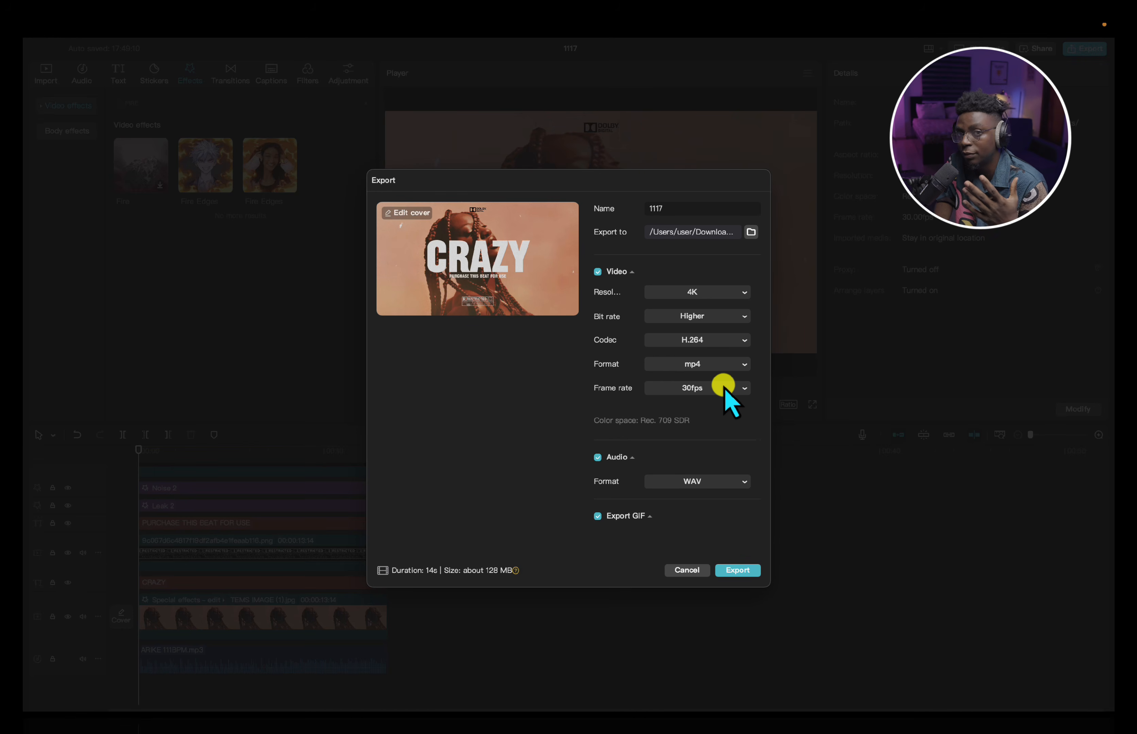
pyautogui.scroll(-2, 727, 437)
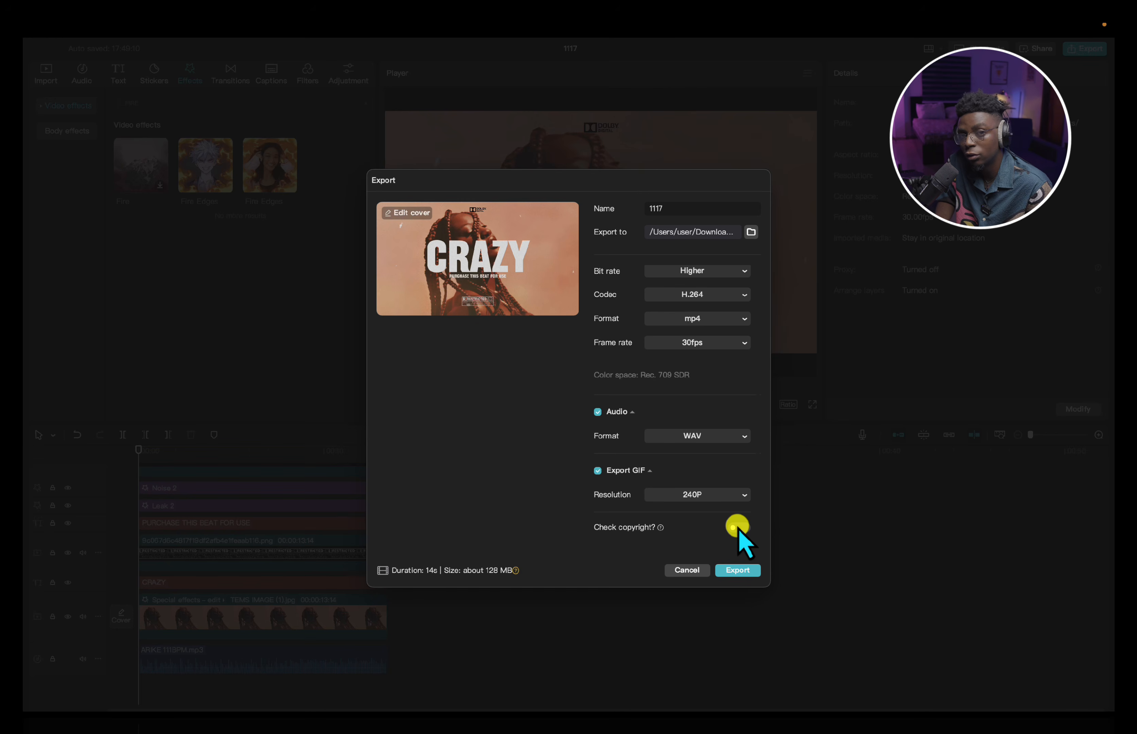
pyautogui.click(688, 572)
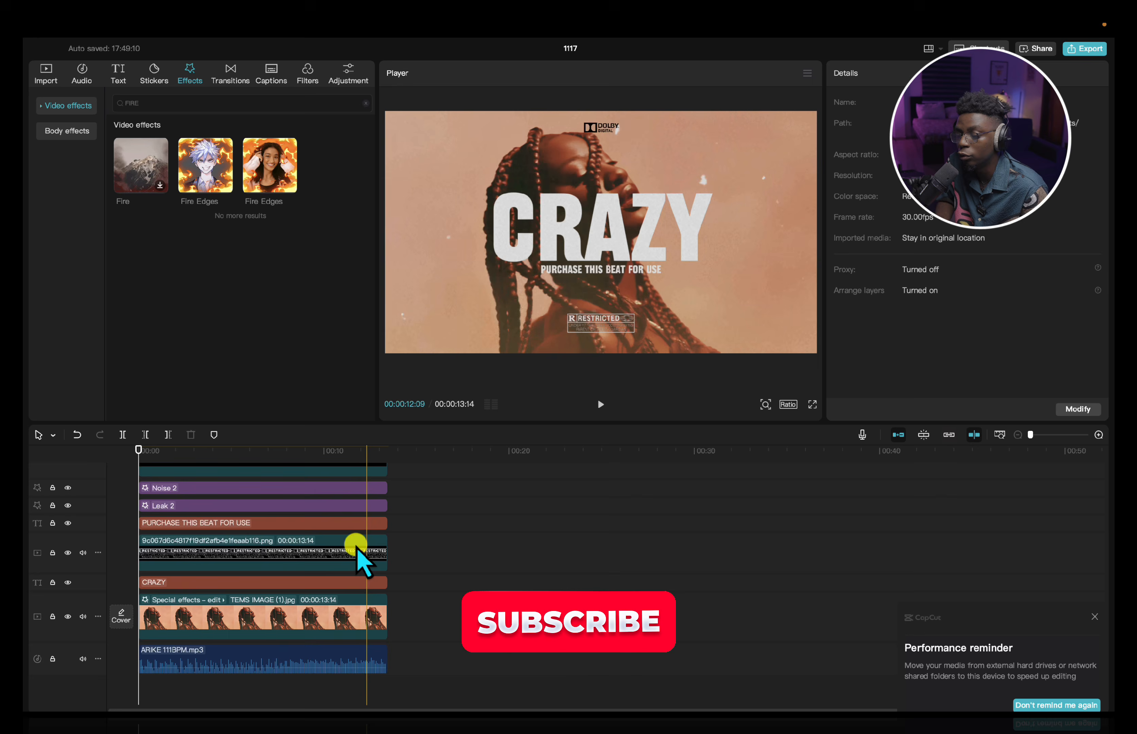
# Try naming the project BEAT TEMPLATE (FREE) in the project settings, check the proxy option and cancel.
pyautogui.click(82, 72)
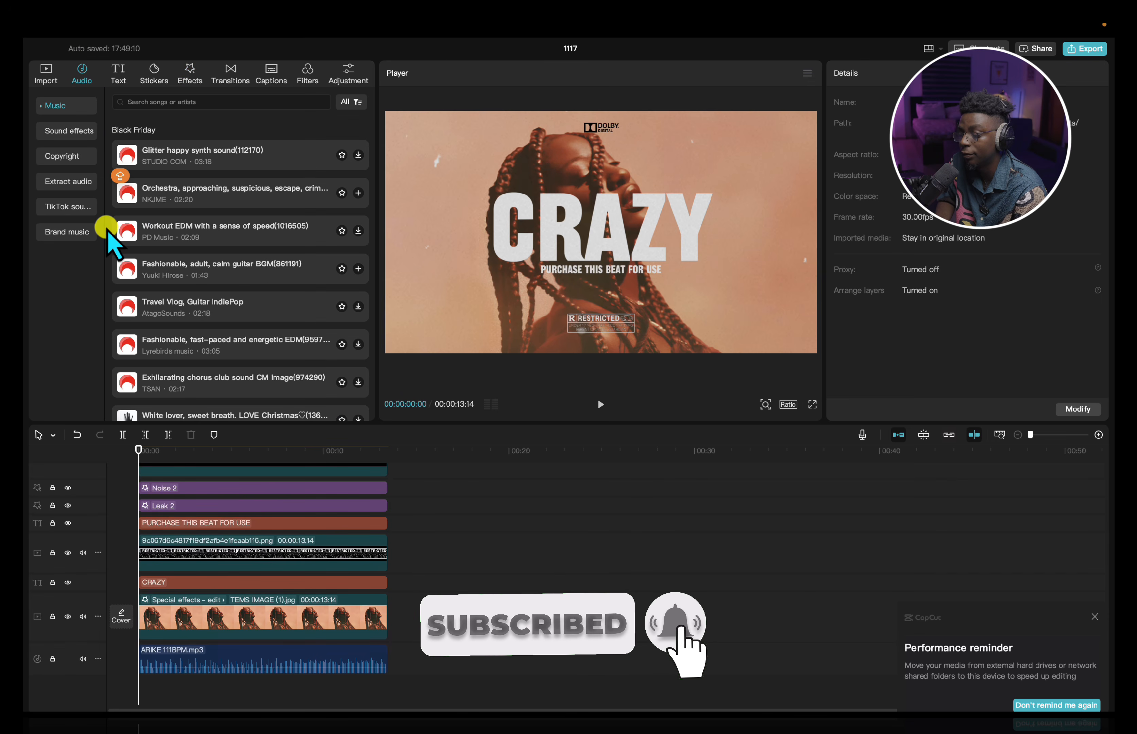
pyautogui.click(604, 570)
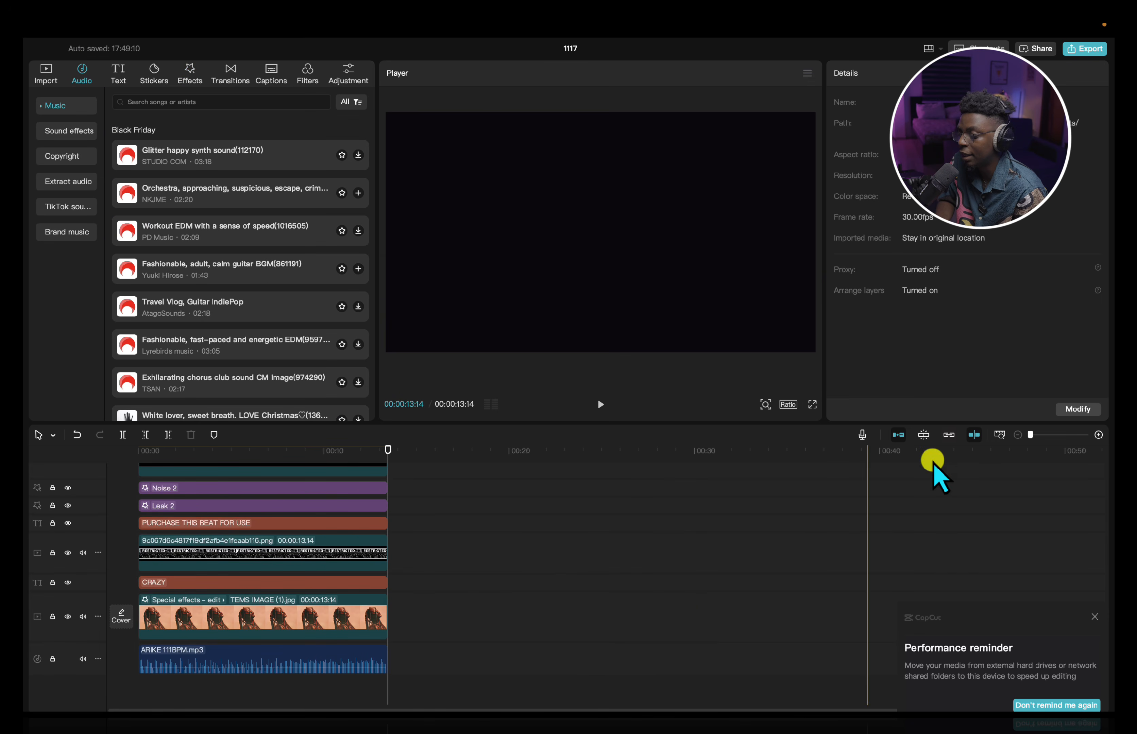
pyautogui.click(1078, 409)
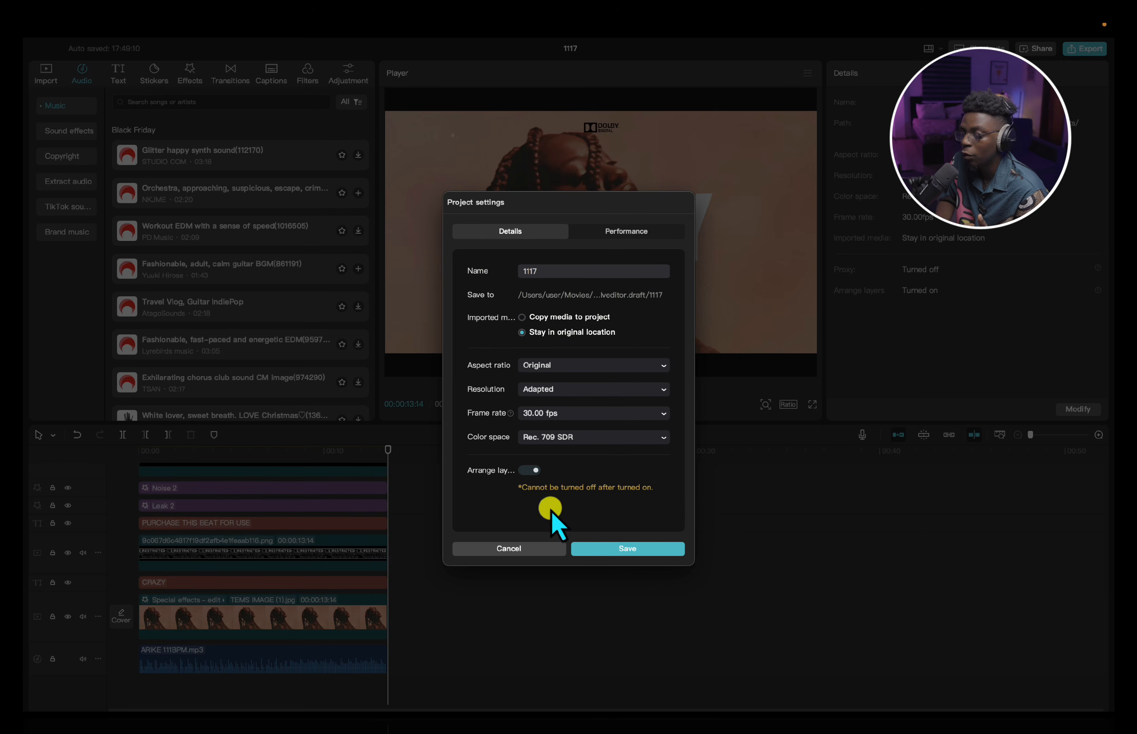
pyautogui.moveTo(554, 270); pyautogui.dragTo(473, 272)
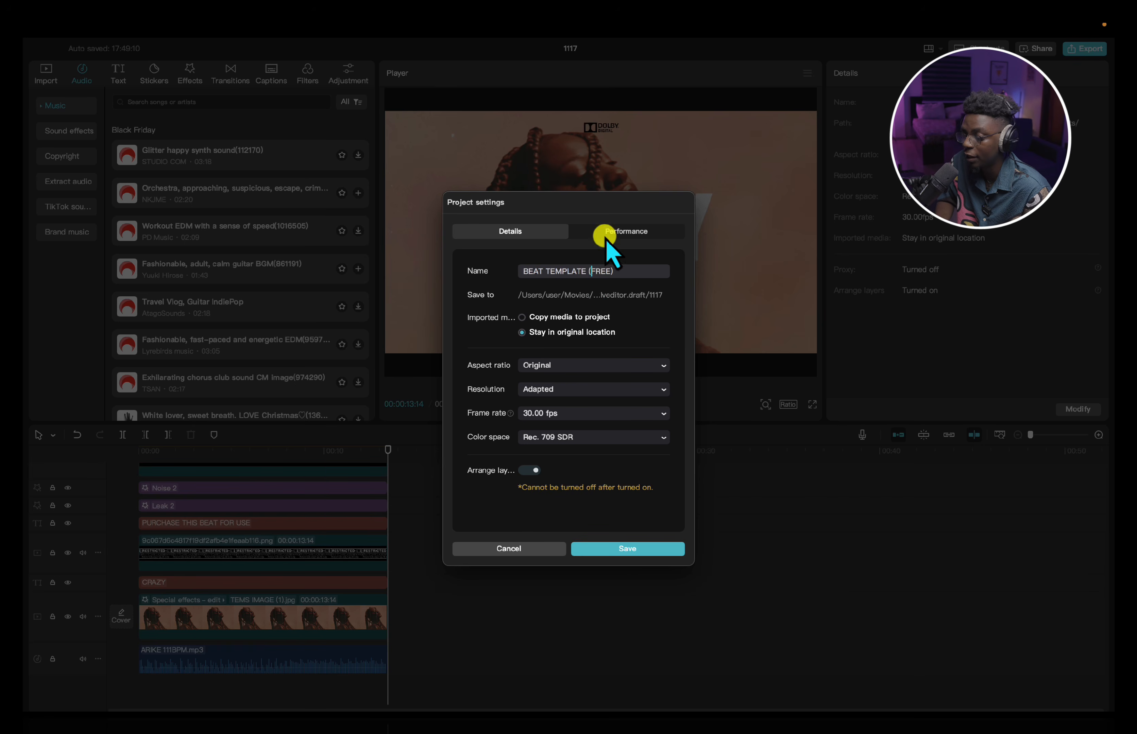
pyautogui.click(601, 230)
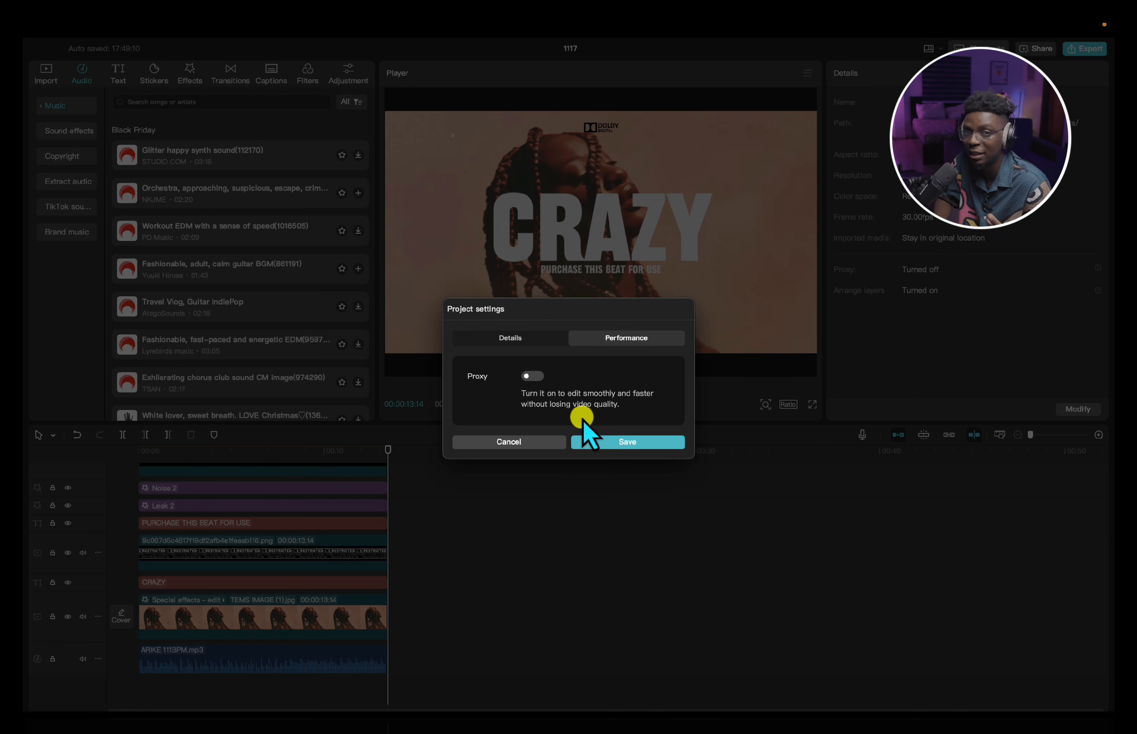
pyautogui.click(540, 444)
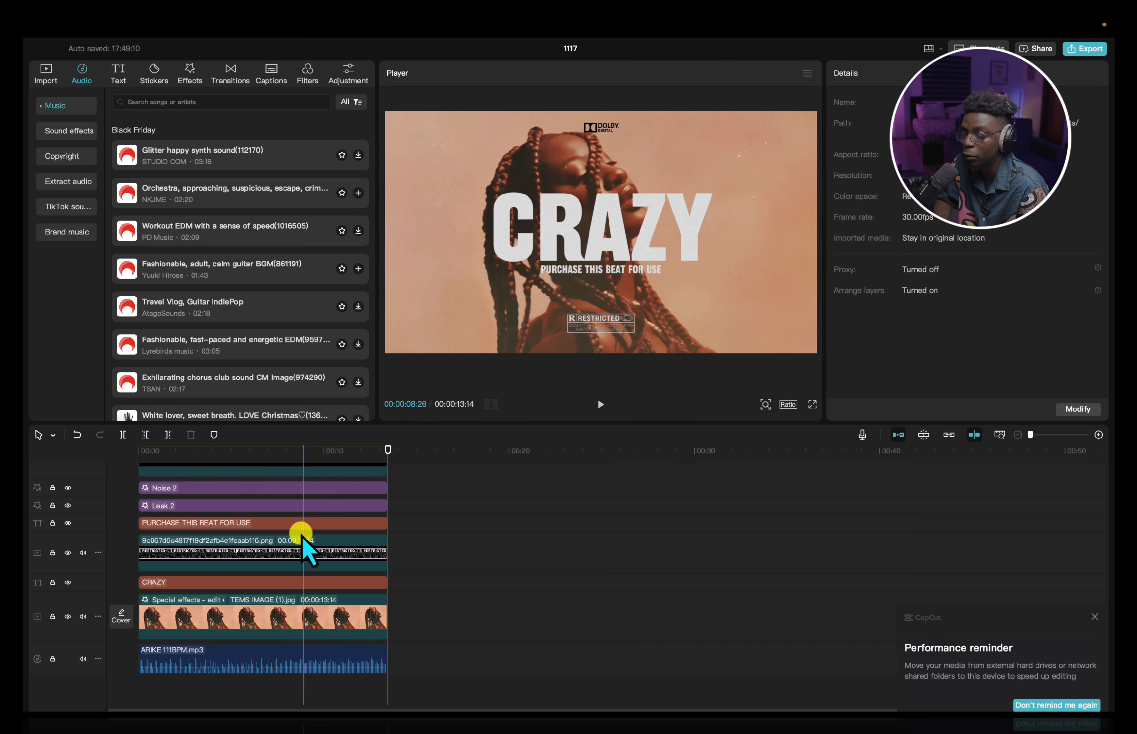
# View the finished composition in full screen from the start of the timeline and return to the editor.
pyautogui.scroll(5, 305, 549)
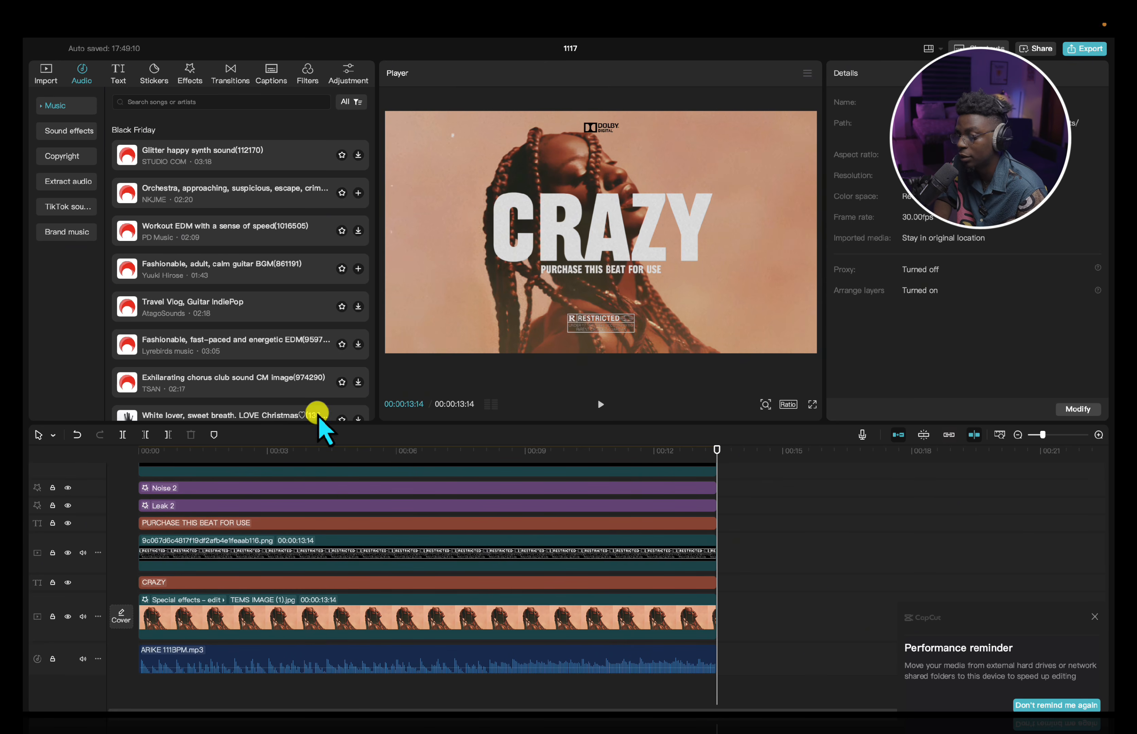
pyautogui.click(141, 452)
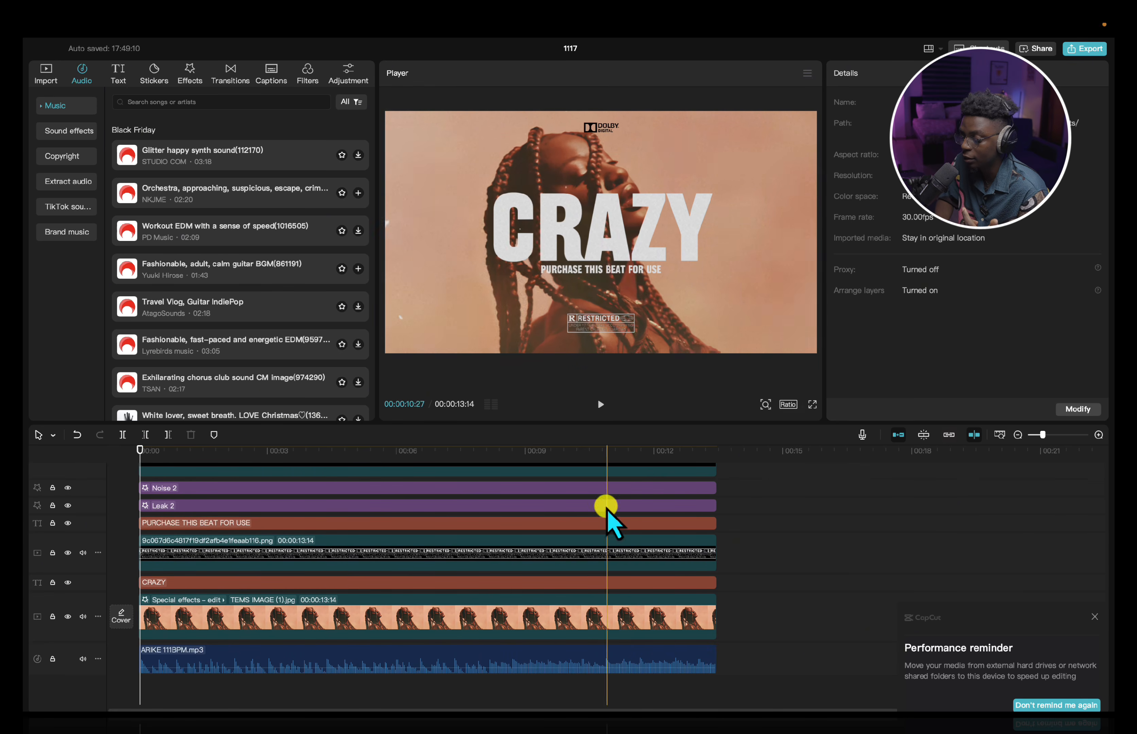
pyautogui.click(812, 405)
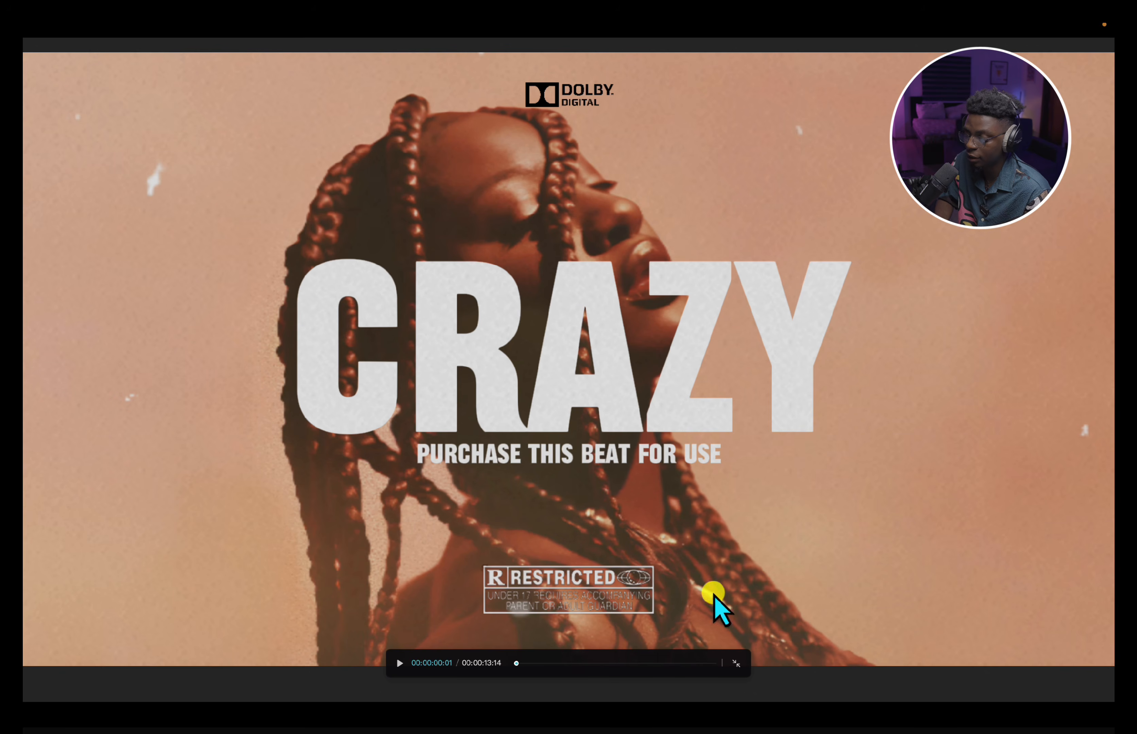
pyautogui.click(735, 664)
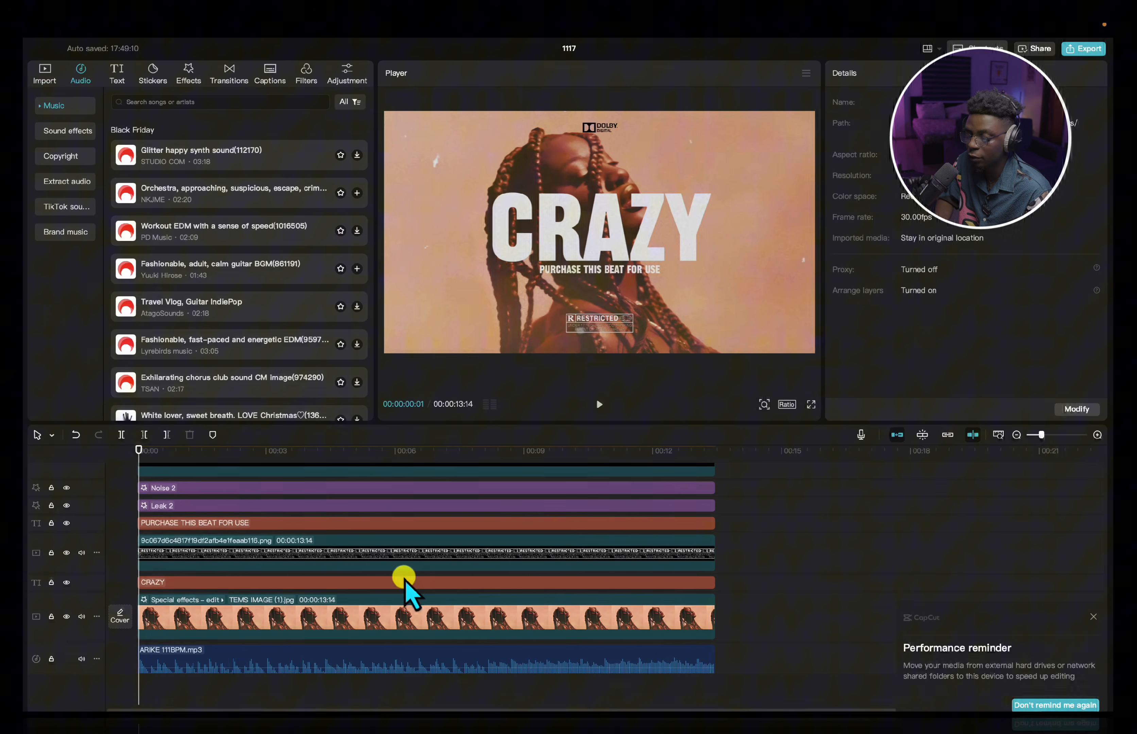
# Switch to Chrome and browse the YouTube results for AFROBEAT TYPE BEAT to compare the thumbnail styles.
pyautogui.moveTo(94, 701)
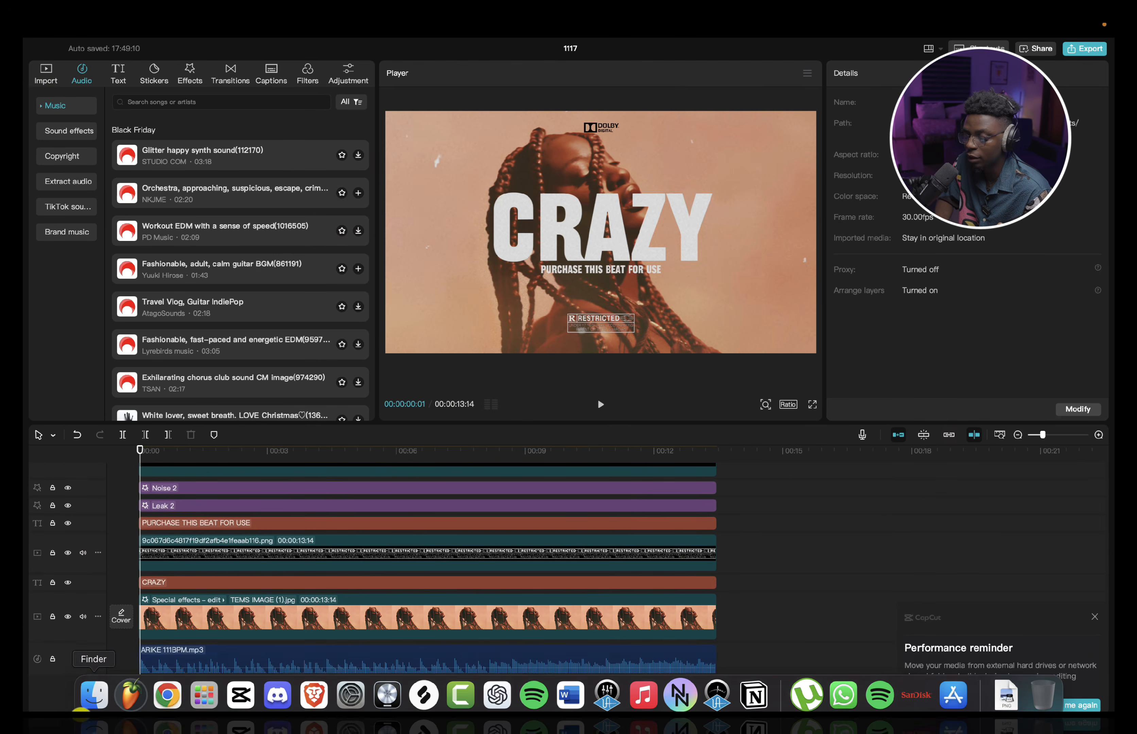
pyautogui.click(166, 699)
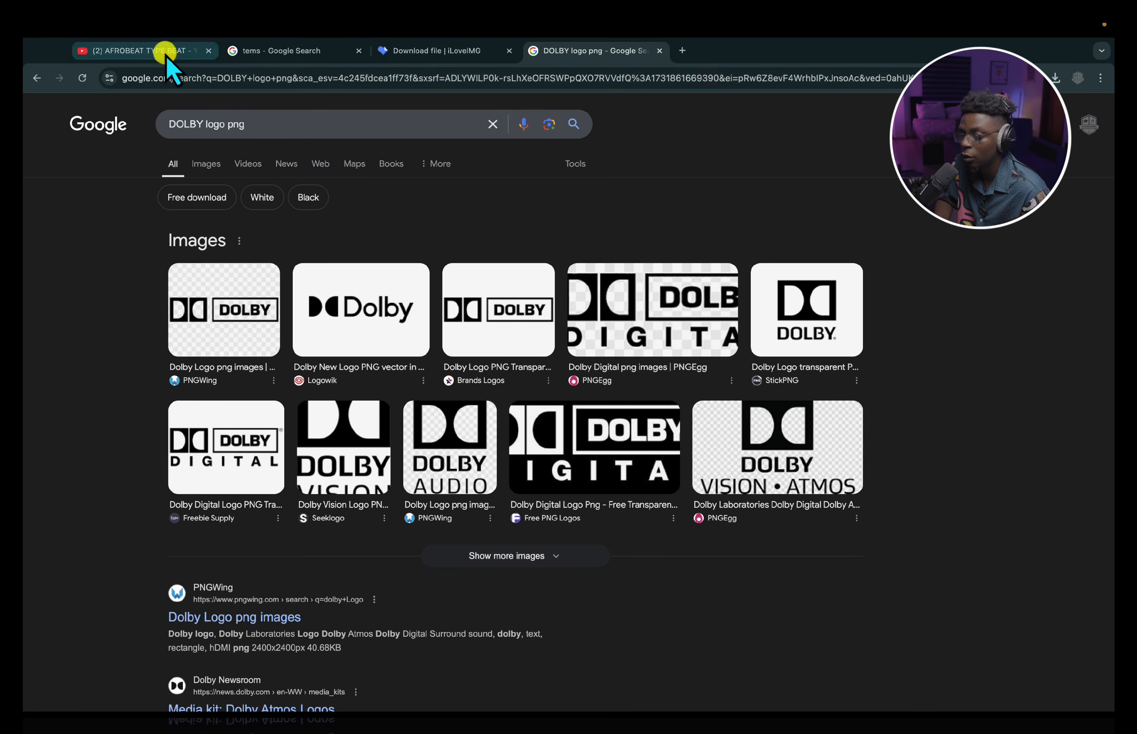
pyautogui.click(165, 48)
pyautogui.scroll(-20, 444, 417)
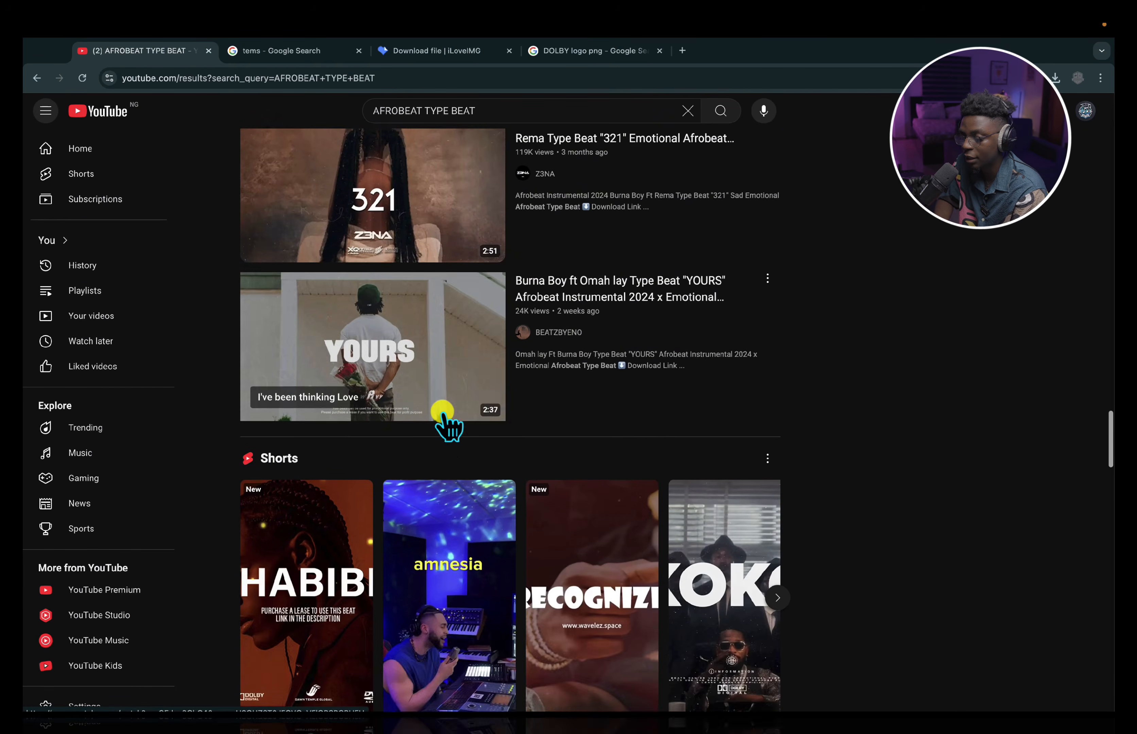
pyautogui.scroll(-8, 443, 414)
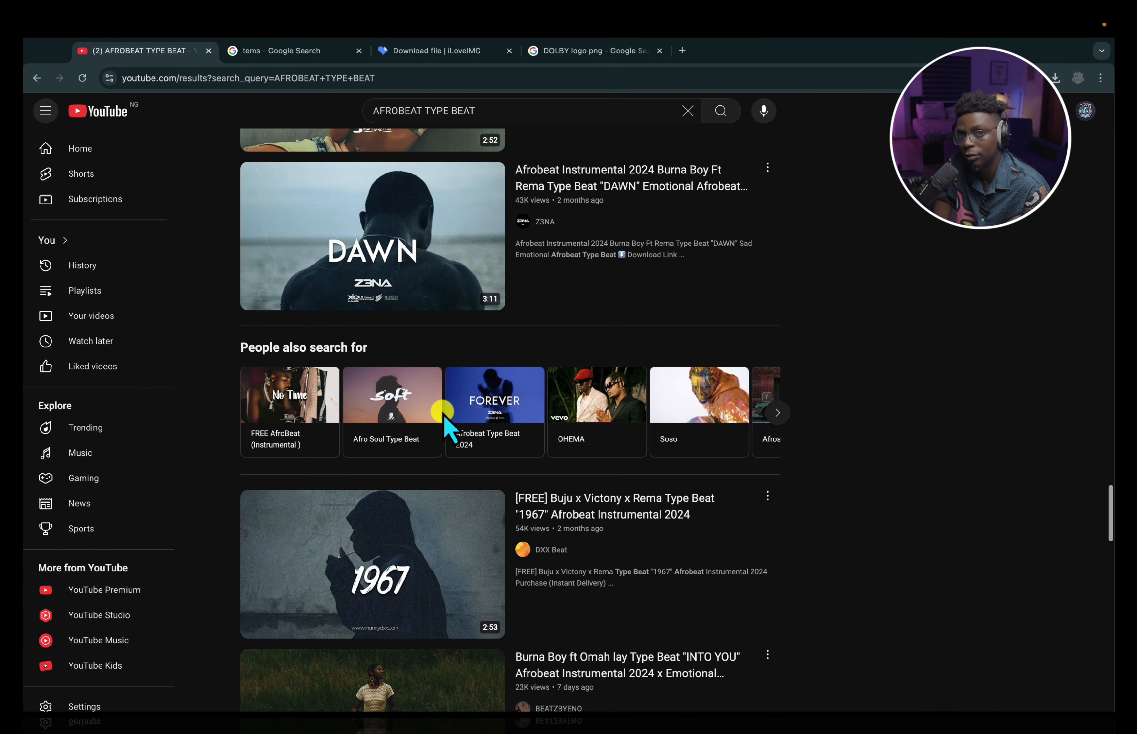
pyautogui.hscroll(2, 444, 416)
pyautogui.scroll(-3, 445, 416)
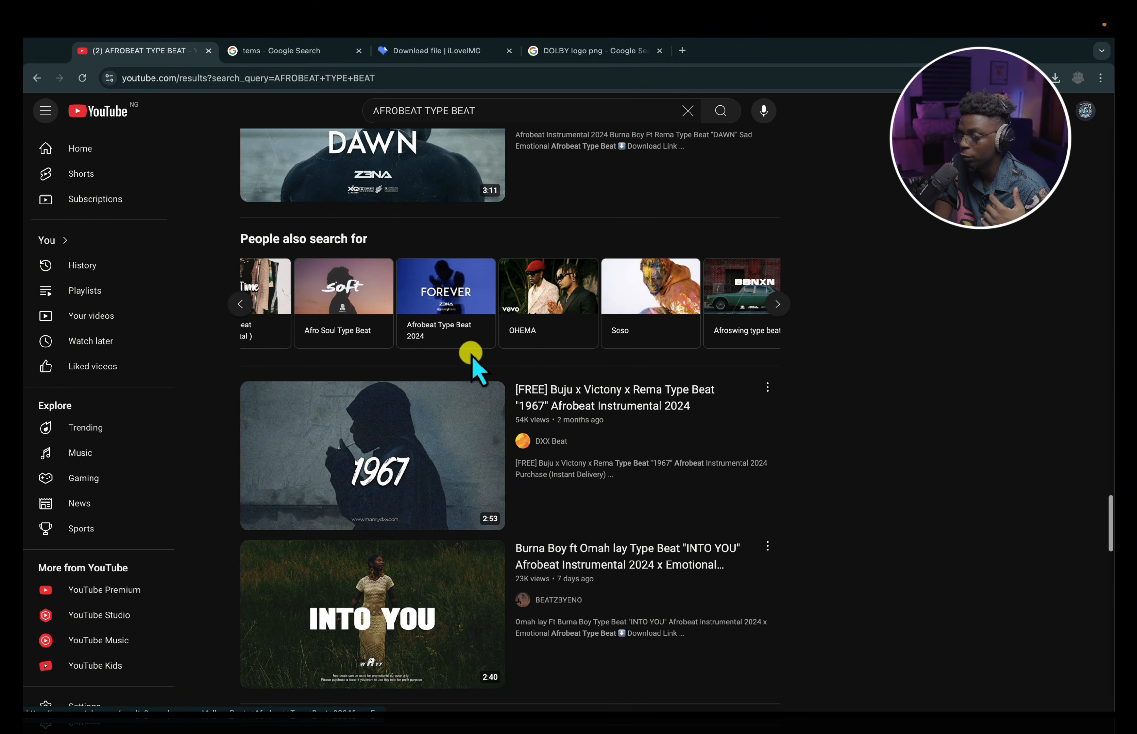